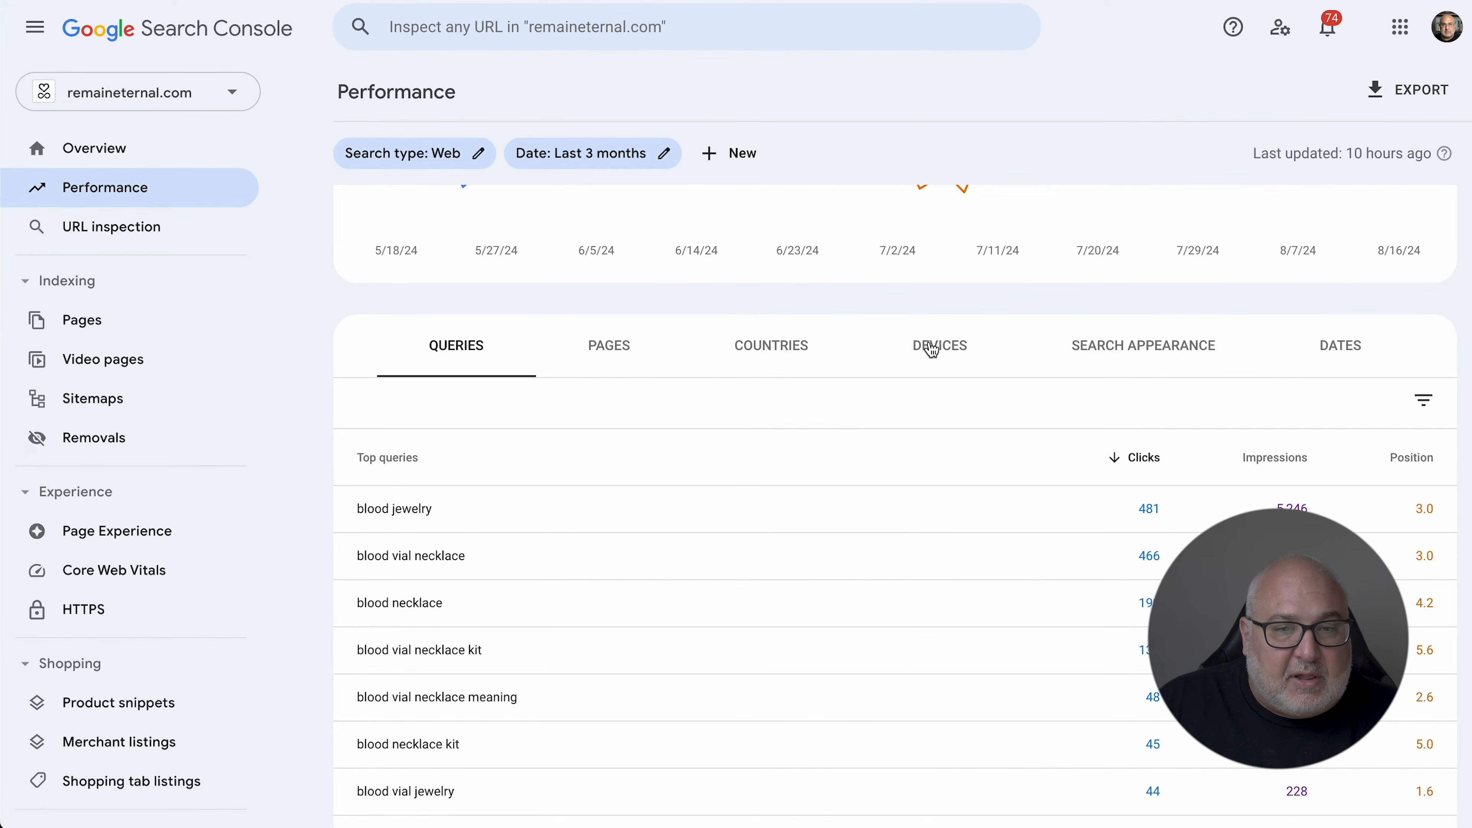
Examine the performance chart and the top queries table for the last 3 months
{"action": "scroll", "coordinate": [931, 349], "scroll_direction": "down", "scroll_amount": 1}
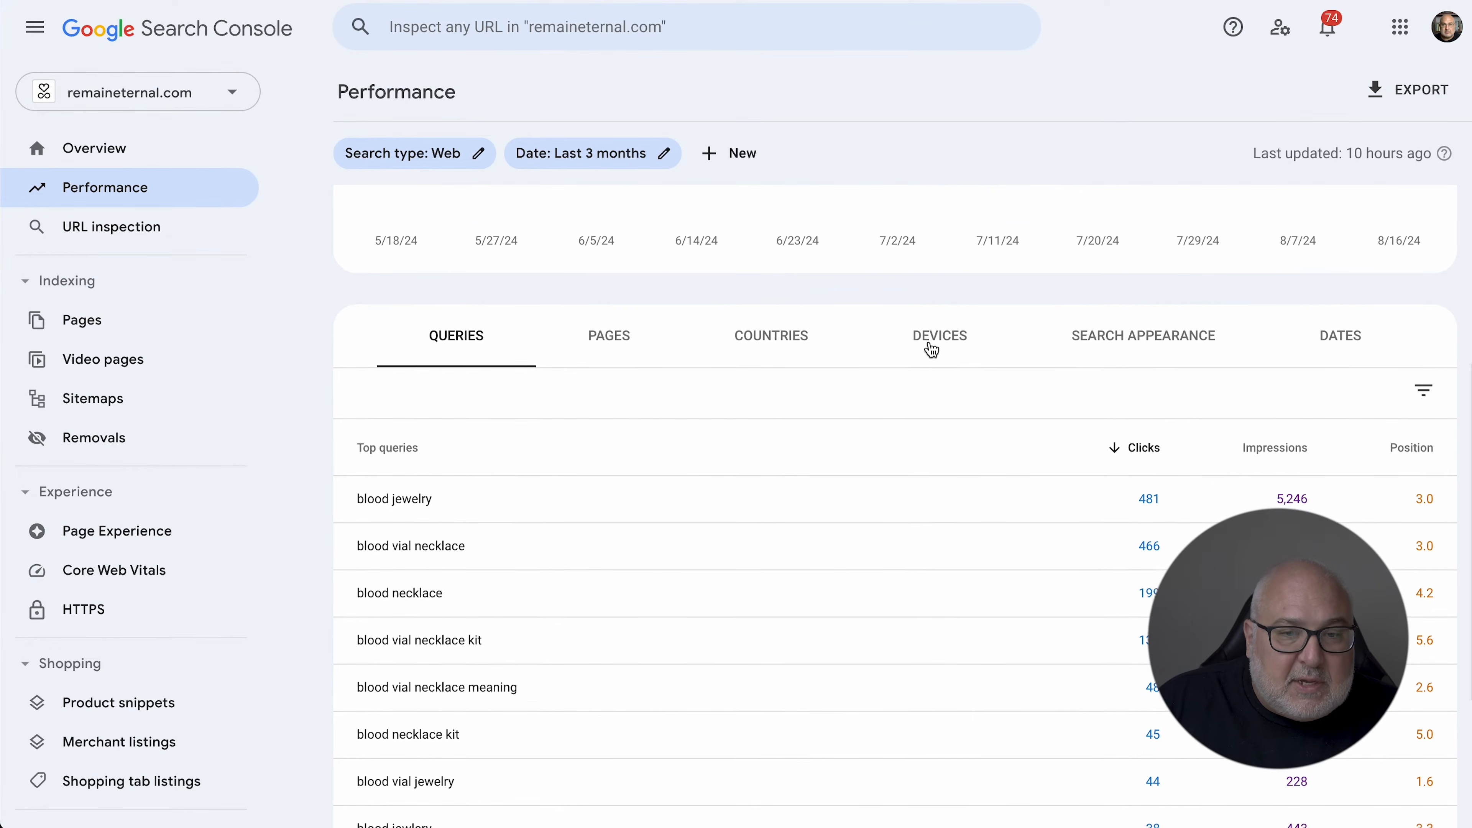
{"action": "scroll", "coordinate": [931, 349], "scroll_direction": "up", "scroll_amount": 2}
{"action": "scroll", "coordinate": [931, 350], "scroll_direction": "up", "scroll_amount": 2}
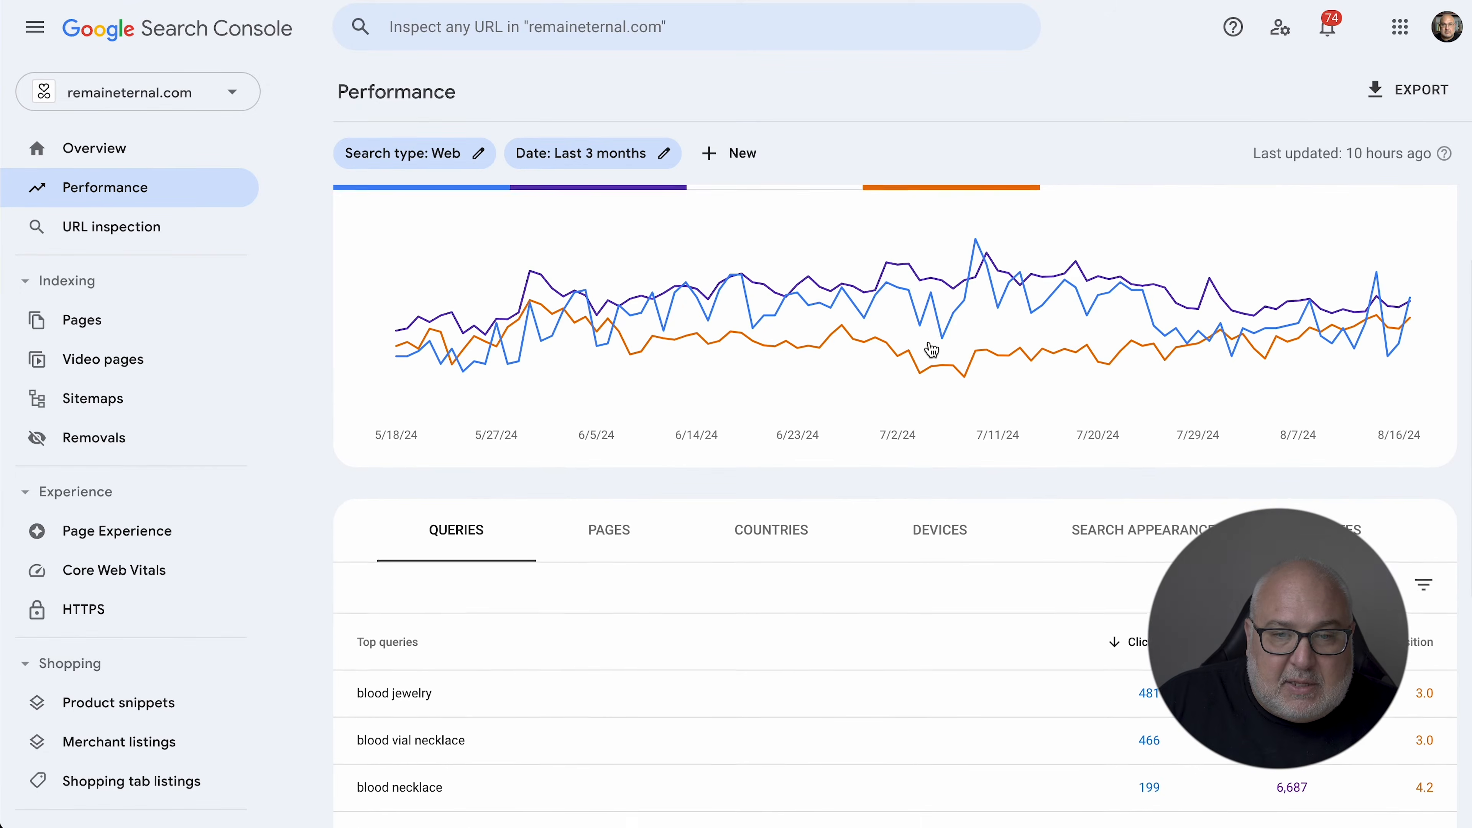
{"action": "scroll", "coordinate": [931, 350], "scroll_direction": "down", "scroll_amount": 3}
{"action": "scroll", "coordinate": [931, 349], "scroll_direction": "down", "scroll_amount": 2}
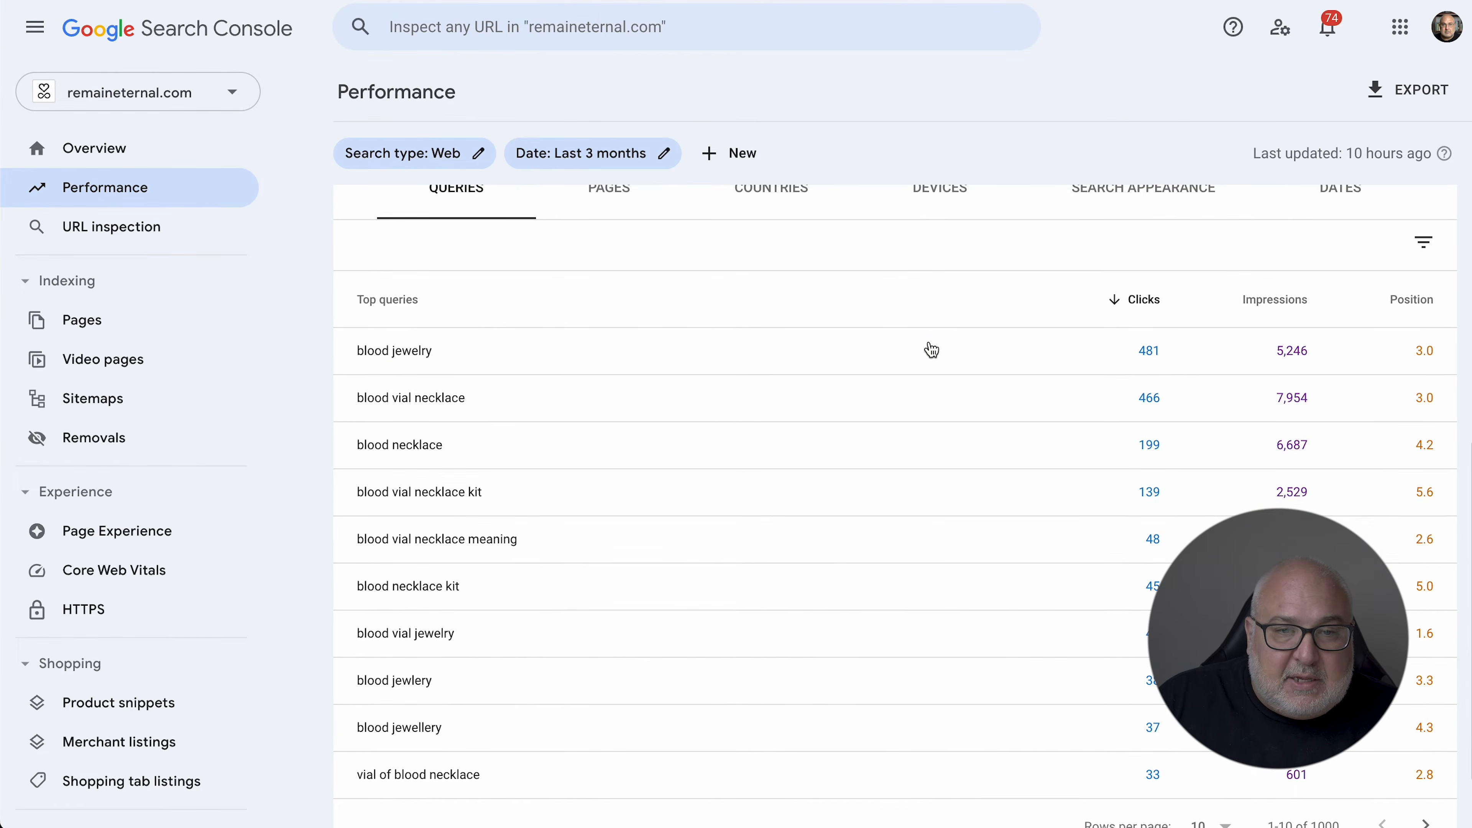
{"action": "left_click", "coordinate": [601, 155]}
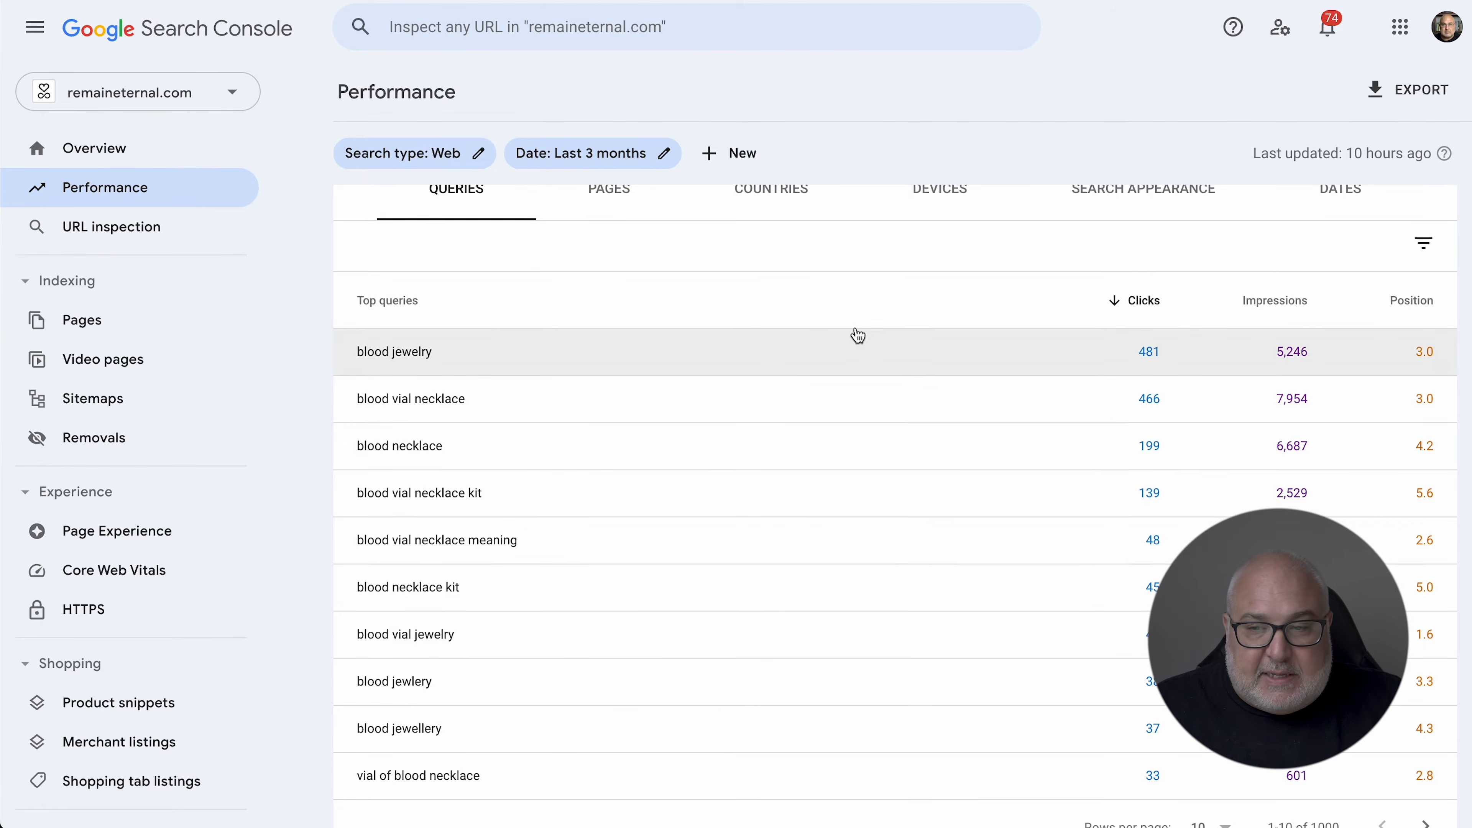
Add the average CTR metric to the performance report and check its values in the queries table
{"action": "scroll", "coordinate": [857, 335], "scroll_direction": "up", "scroll_amount": 8}
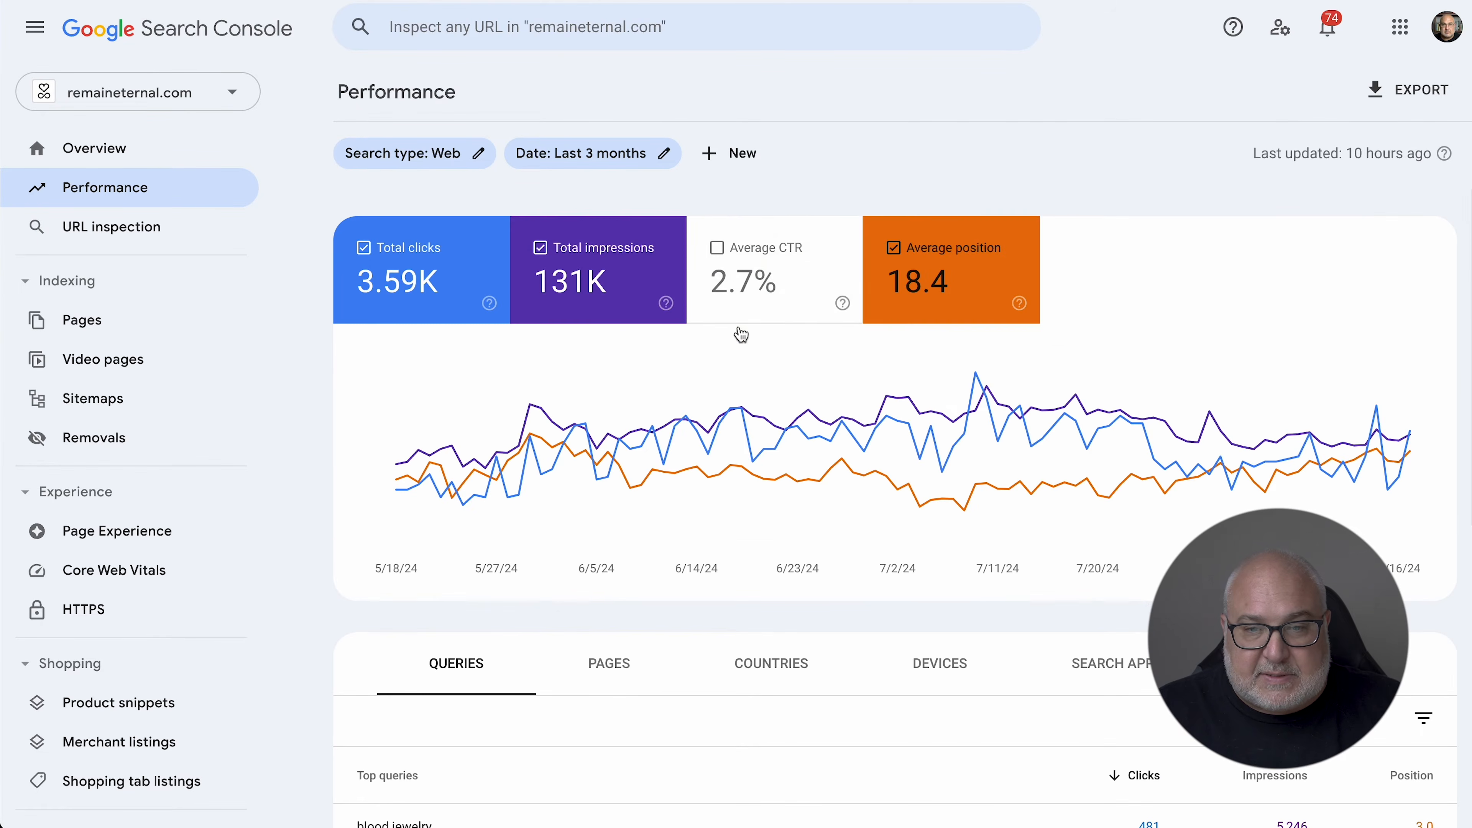
{"action": "left_click", "coordinate": [745, 289]}
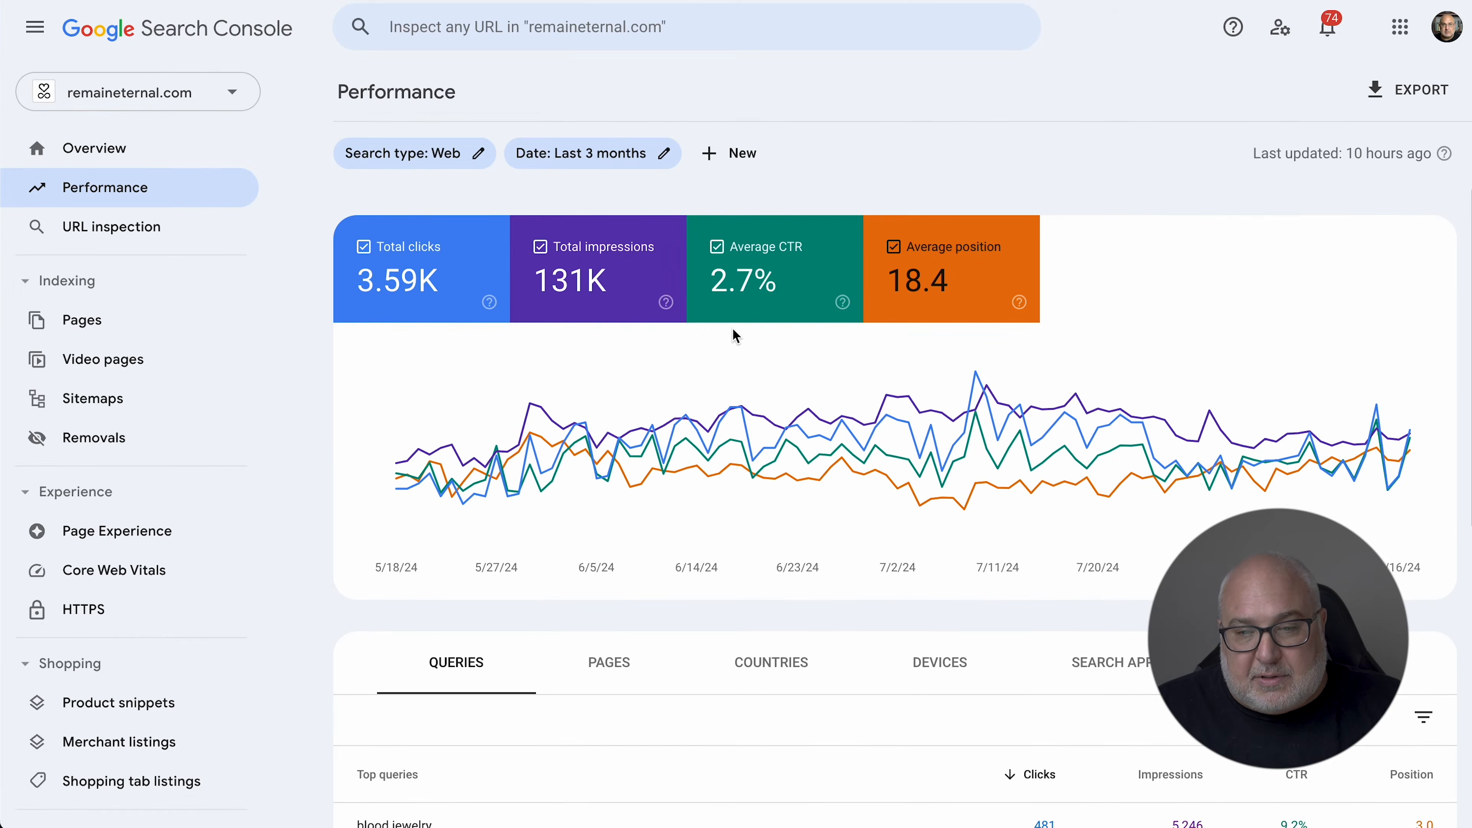
{"action": "scroll", "coordinate": [733, 333], "scroll_direction": "down", "scroll_amount": 7}
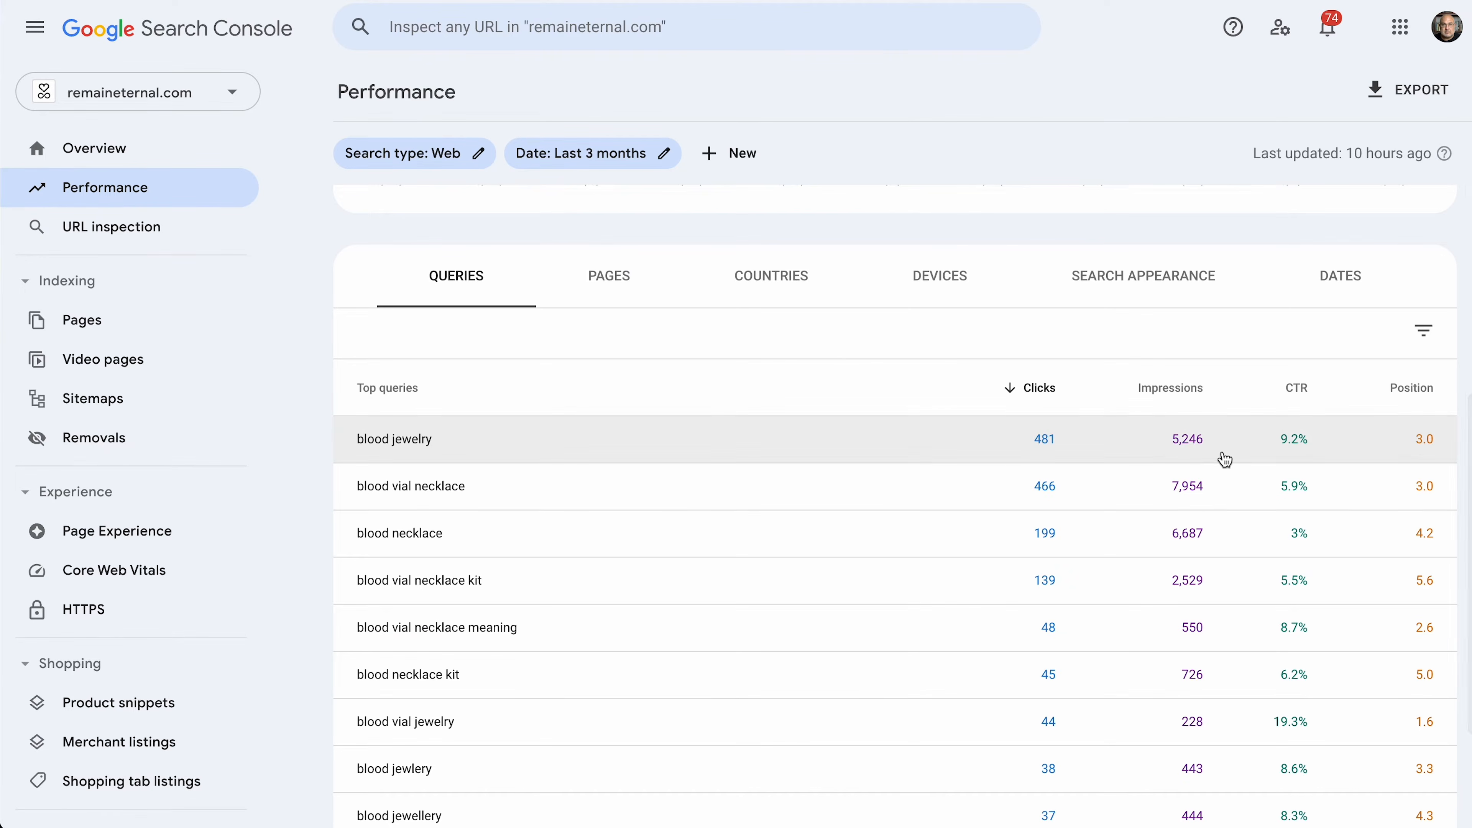
{"action": "scroll", "coordinate": [975, 432], "scroll_direction": "up", "scroll_amount": 1}
{"action": "scroll", "coordinate": [976, 433], "scroll_direction": "down", "scroll_amount": 2}
{"action": "scroll", "coordinate": [635, 371], "scroll_direction": "up", "scroll_amount": 2}
View the performance breakdown by pages, and return to the breakdown by queries
{"action": "left_click", "coordinate": [624, 308]}
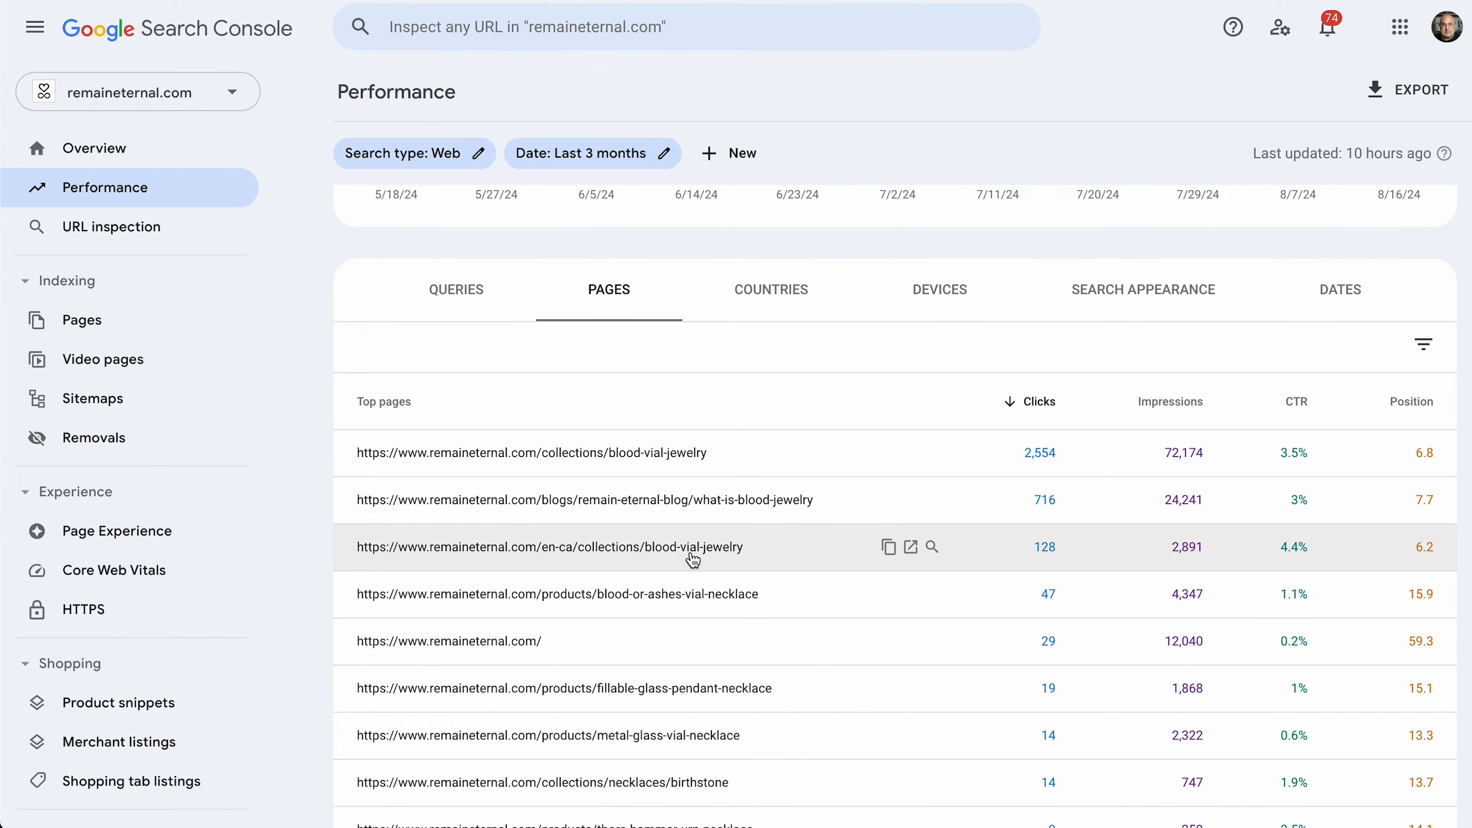
{"action": "scroll", "coordinate": [694, 559], "scroll_direction": "down", "scroll_amount": 1}
{"action": "scroll", "coordinate": [694, 559], "scroll_direction": "up", "scroll_amount": 8}
{"action": "left_click", "coordinate": [438, 666]}
{"action": "scroll", "coordinate": [717, 631], "scroll_direction": "down", "scroll_amount": 9}
{"action": "scroll", "coordinate": [717, 631], "scroll_direction": "up", "scroll_amount": 9}
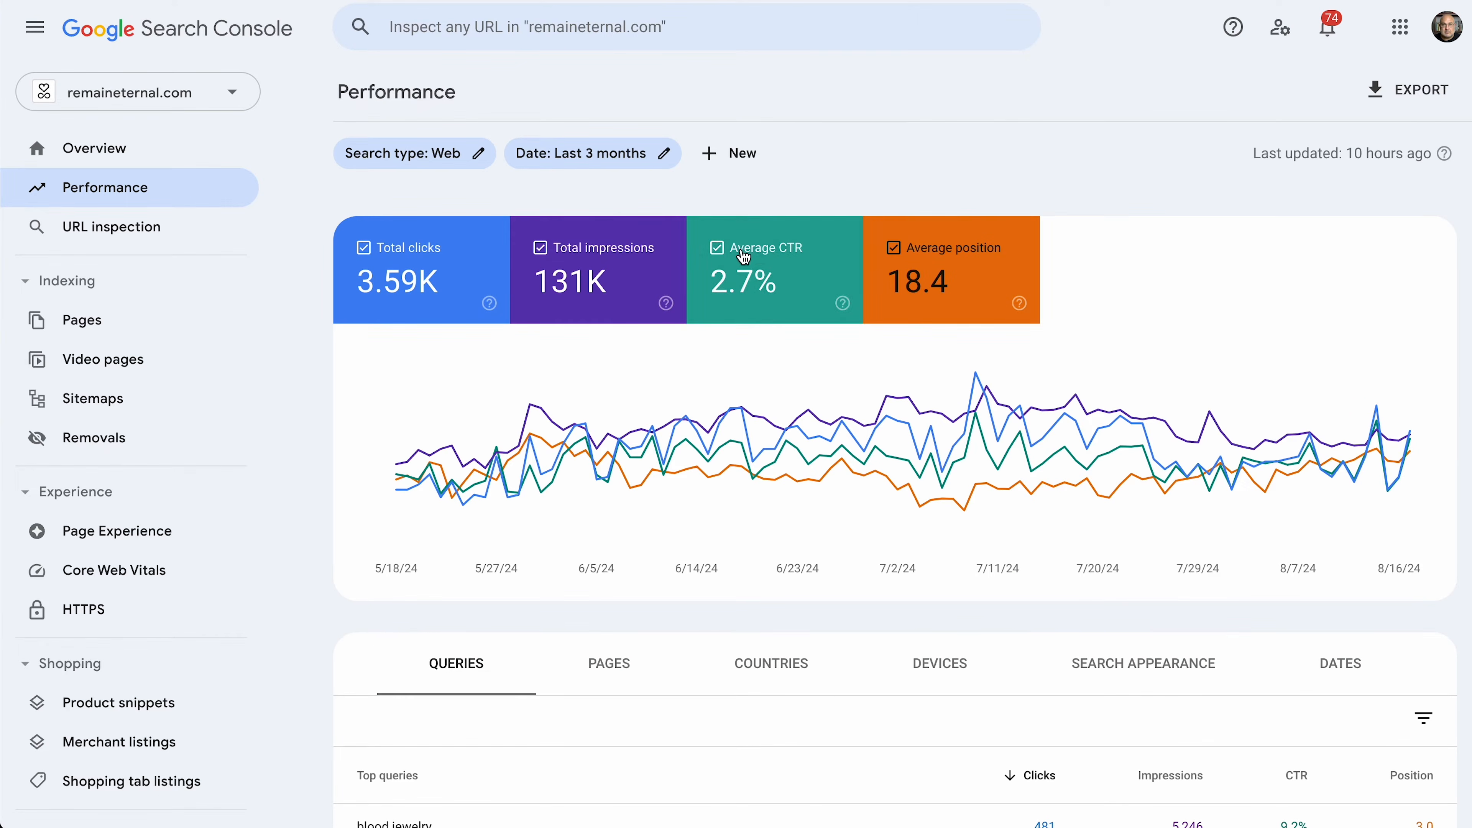
Hide the average CTR and total impressions metrics from the performance report
{"action": "left_click", "coordinate": [754, 255]}
{"action": "left_click", "coordinate": [617, 255]}
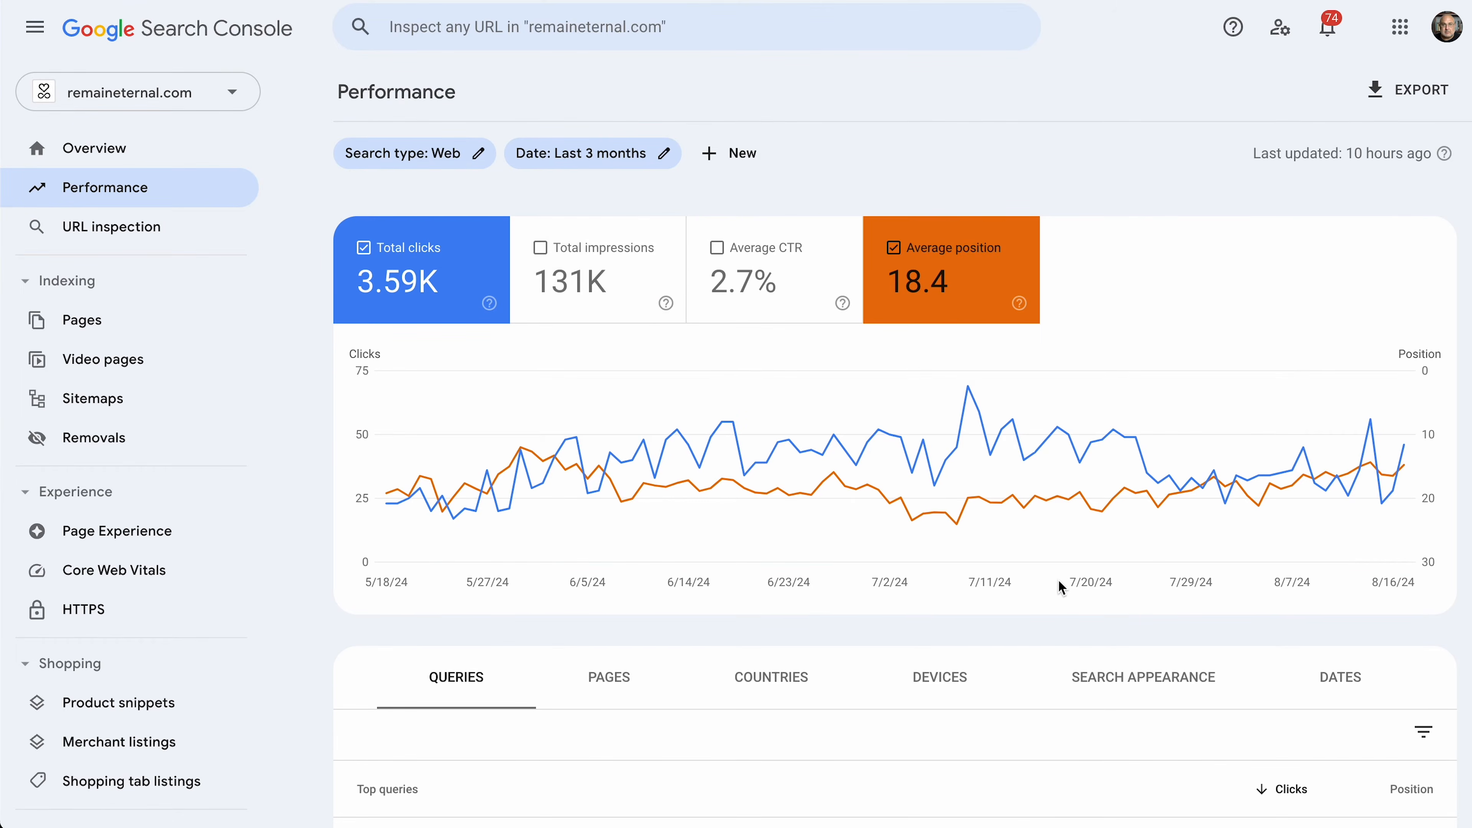
{"action": "scroll", "coordinate": [1060, 587], "scroll_direction": "down", "scroll_amount": 8}
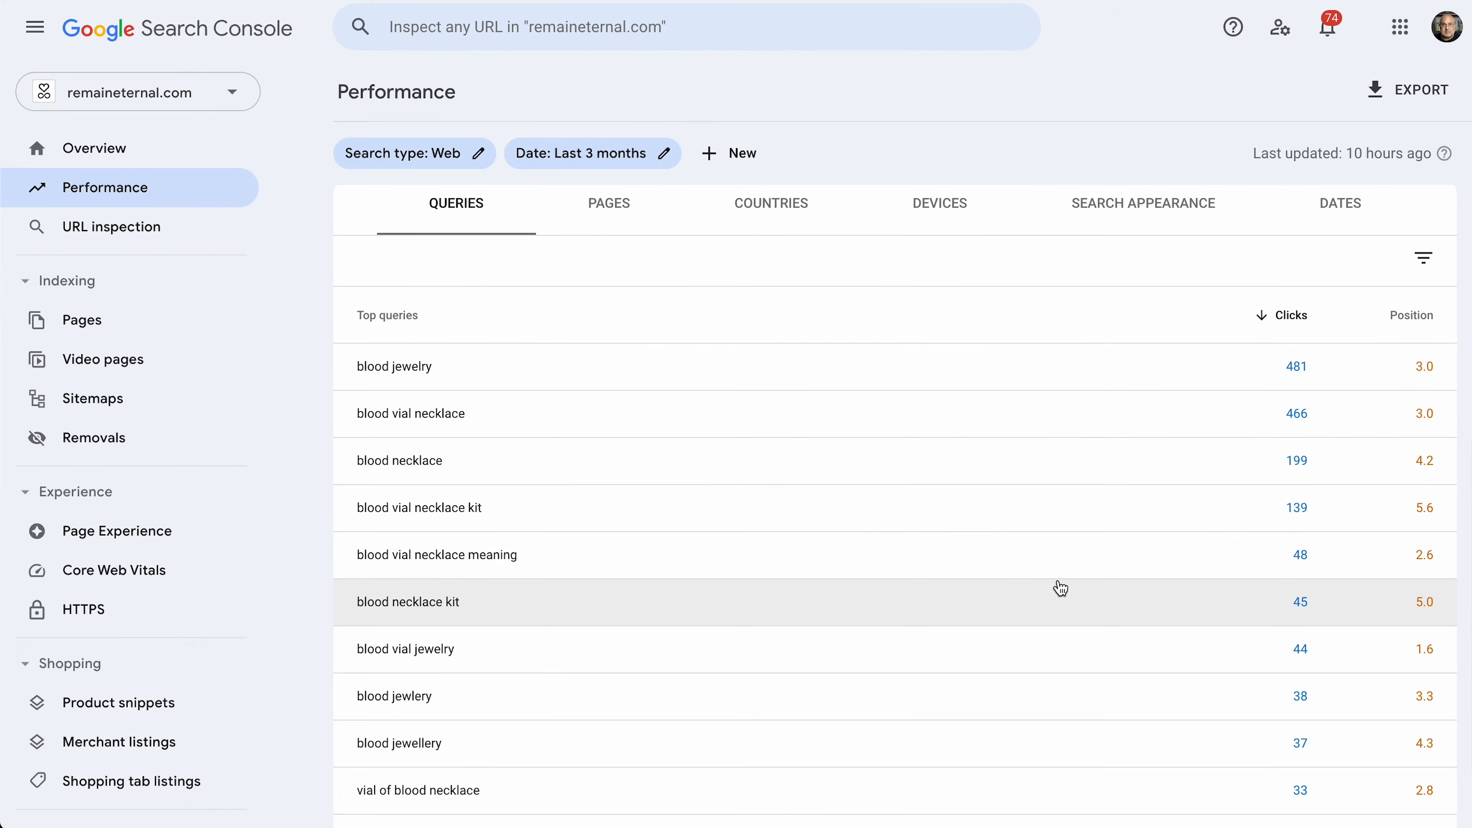
{"action": "scroll", "coordinate": [1061, 587], "scroll_direction": "down", "scroll_amount": 1}
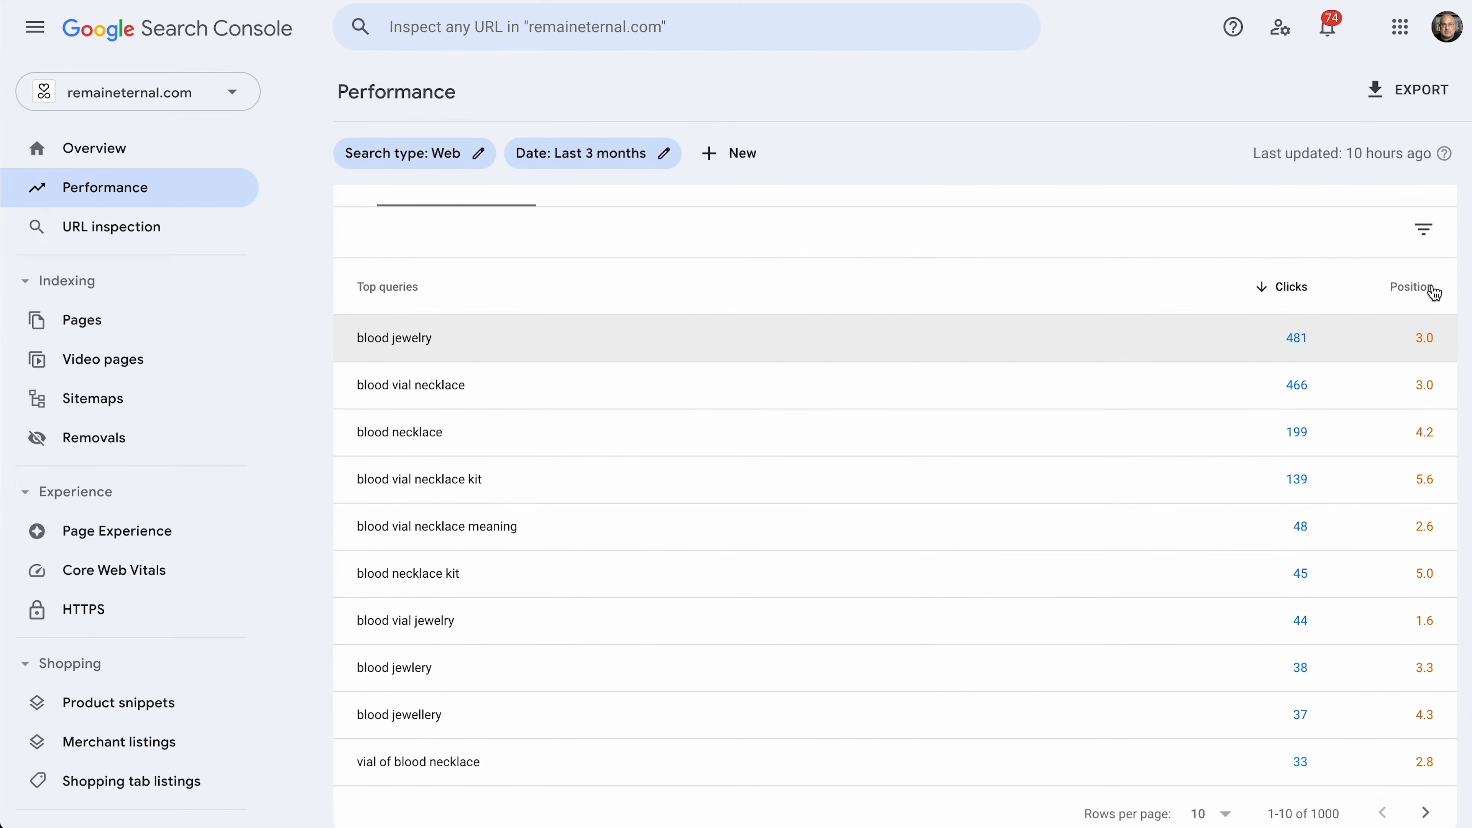
Sort the queries table by position in ascending order
{"action": "left_click", "coordinate": [1409, 288]}
{"action": "left_click", "coordinate": [1408, 288]}
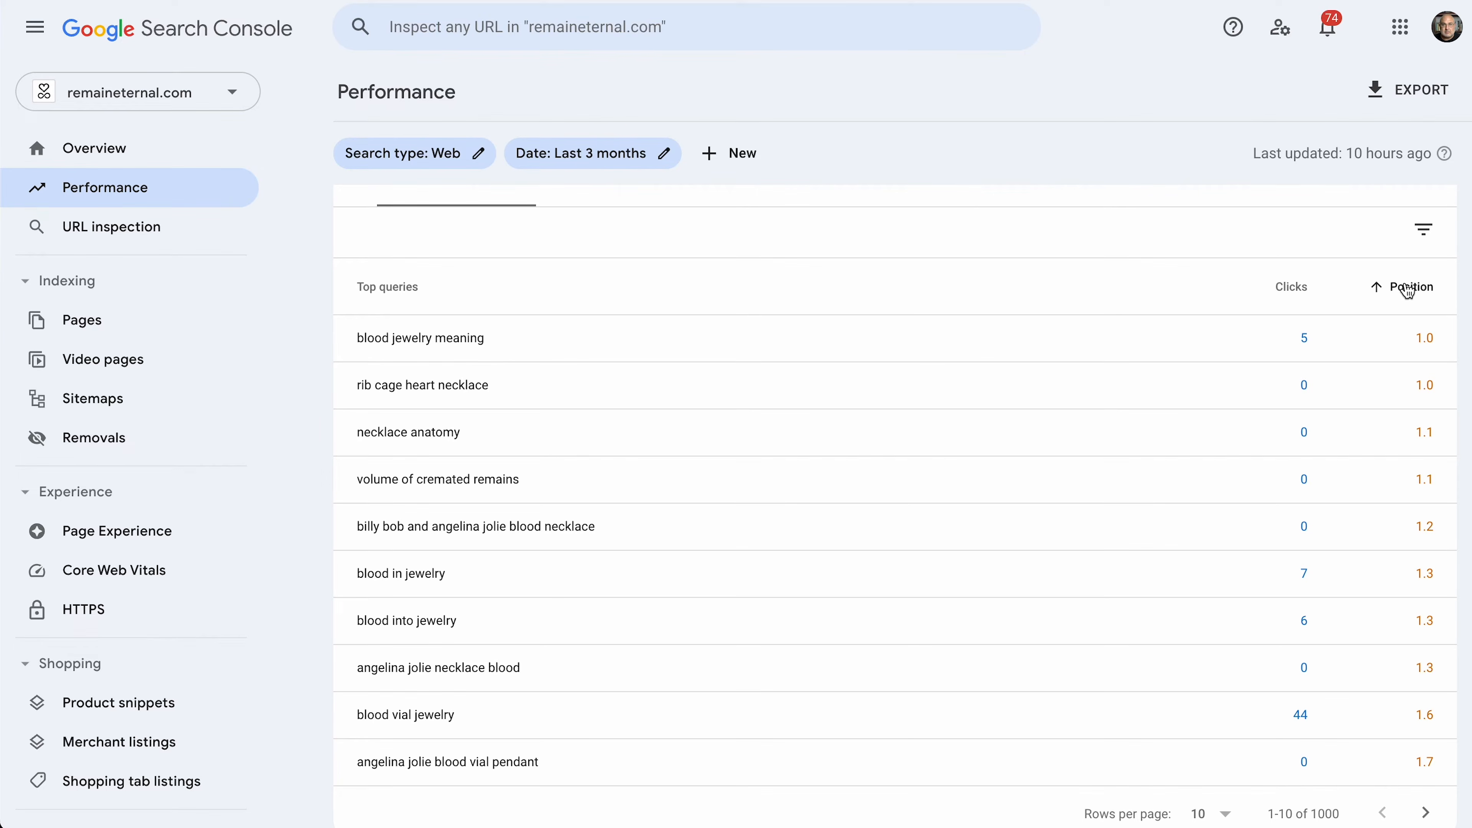
{"action": "scroll", "coordinate": [1388, 509], "scroll_direction": "down", "scroll_amount": 2}
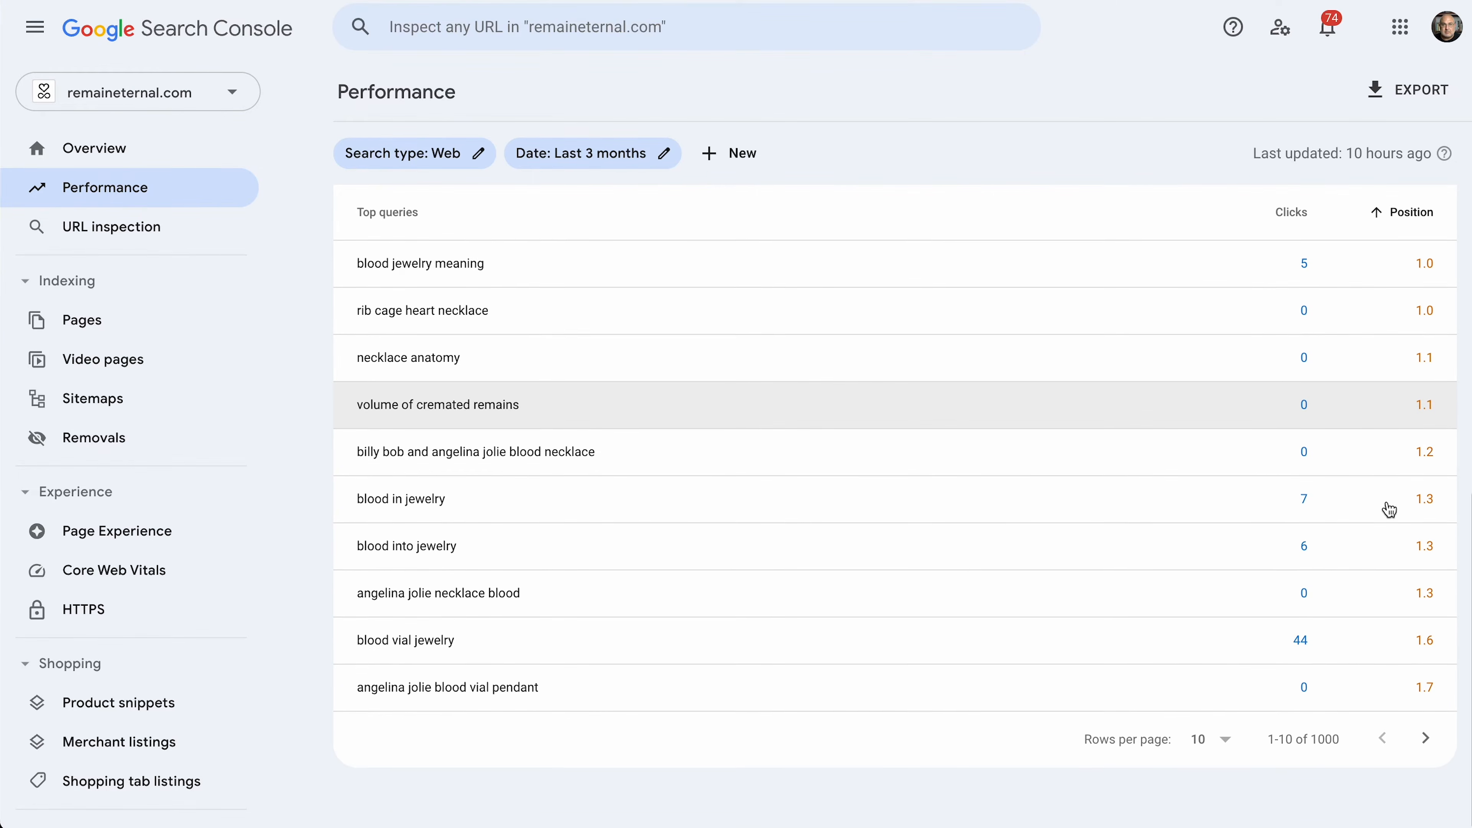
{"action": "scroll", "coordinate": [1390, 509], "scroll_direction": "up", "scroll_amount": 1}
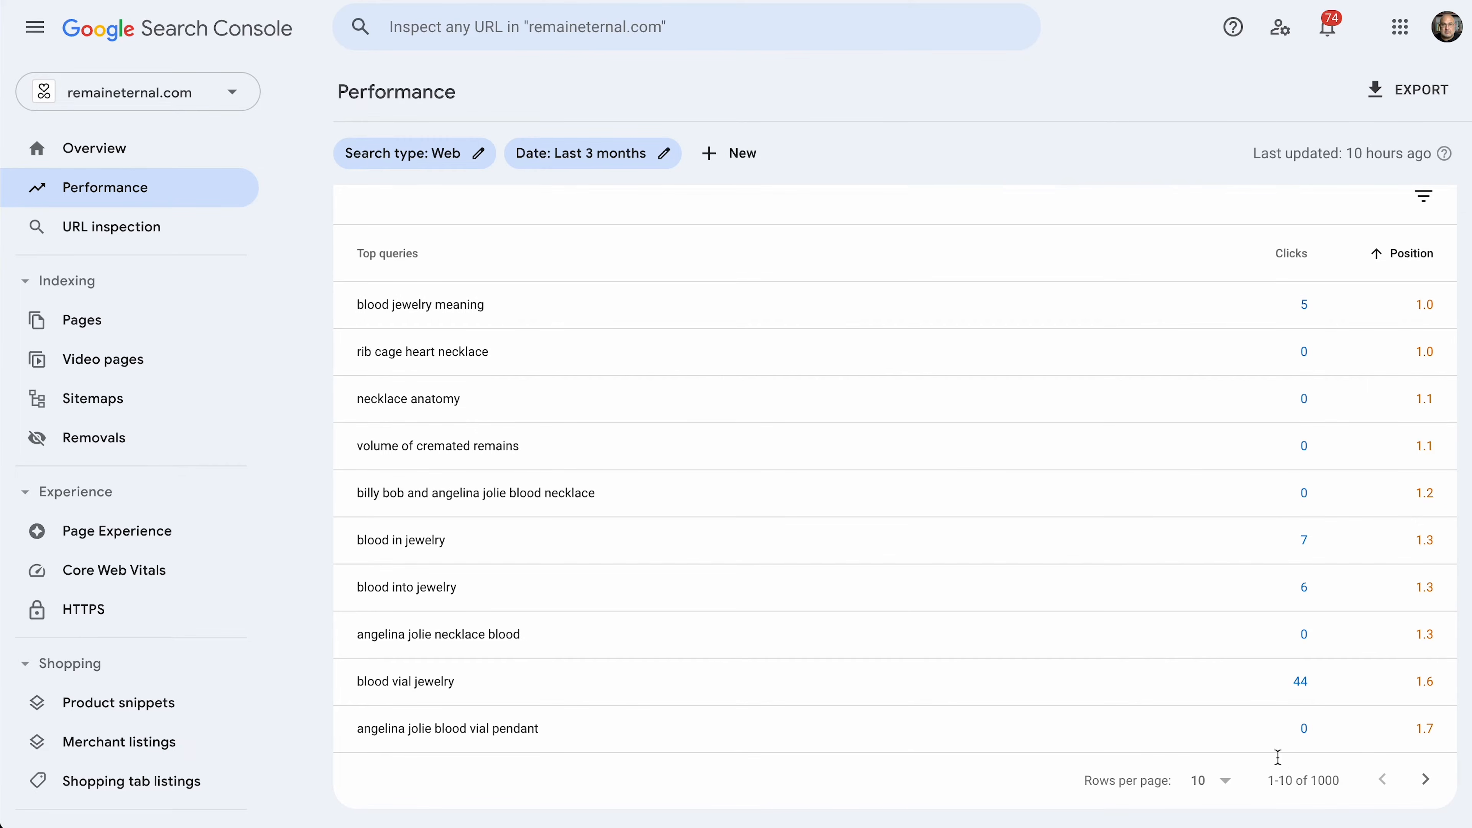
Show 500 rows per page in the queries table and look through the listed queries
{"action": "scroll", "coordinate": [1287, 590], "scroll_direction": "down", "scroll_amount": 1}
{"action": "left_click", "coordinate": [1222, 757]}
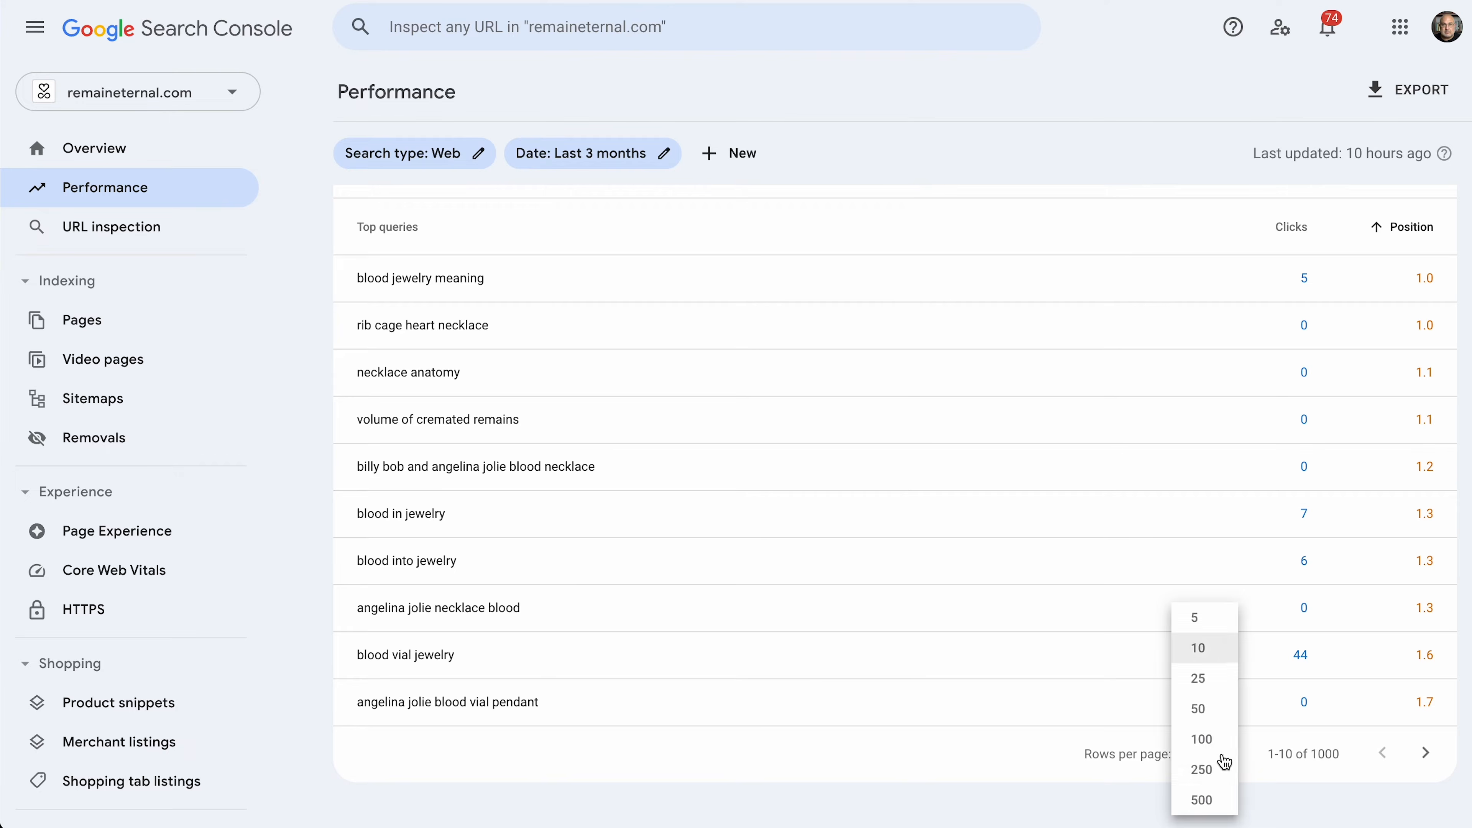
{"action": "left_click", "coordinate": [1216, 802]}
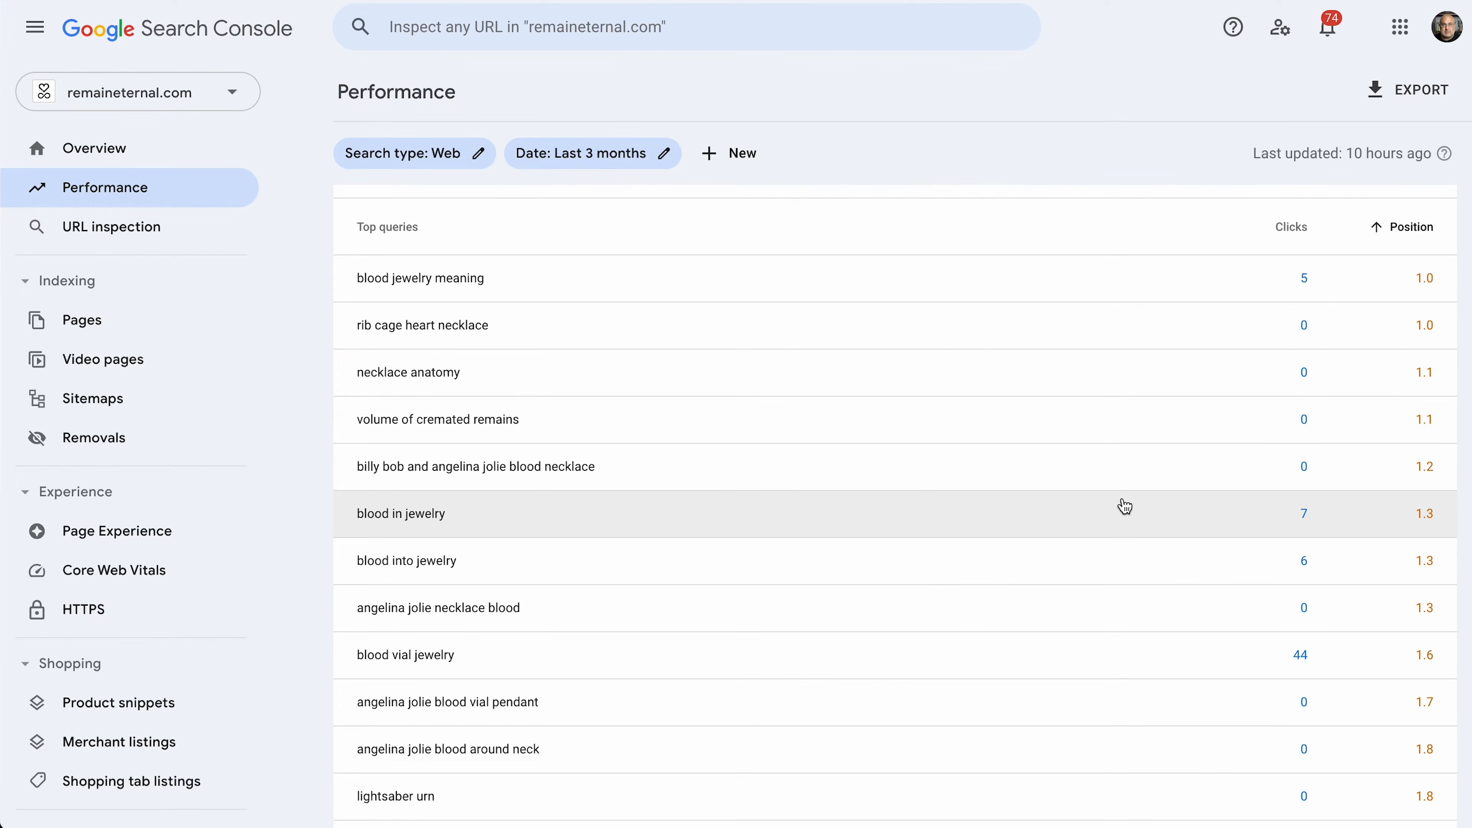
{"action": "scroll", "coordinate": [1124, 506], "scroll_direction": "down", "scroll_amount": 10}
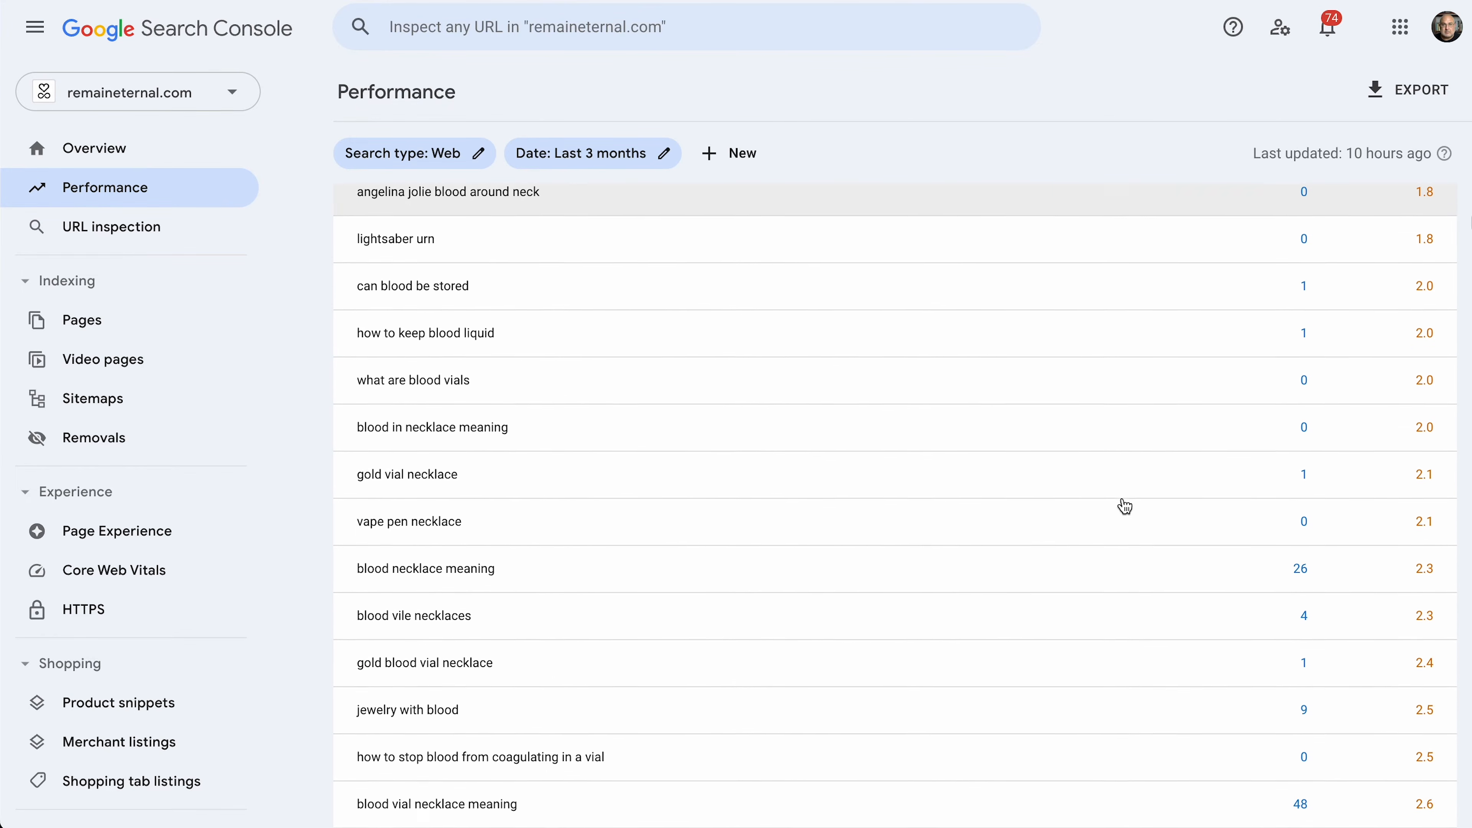
{"action": "scroll", "coordinate": [1124, 506], "scroll_direction": "up", "scroll_amount": 8}
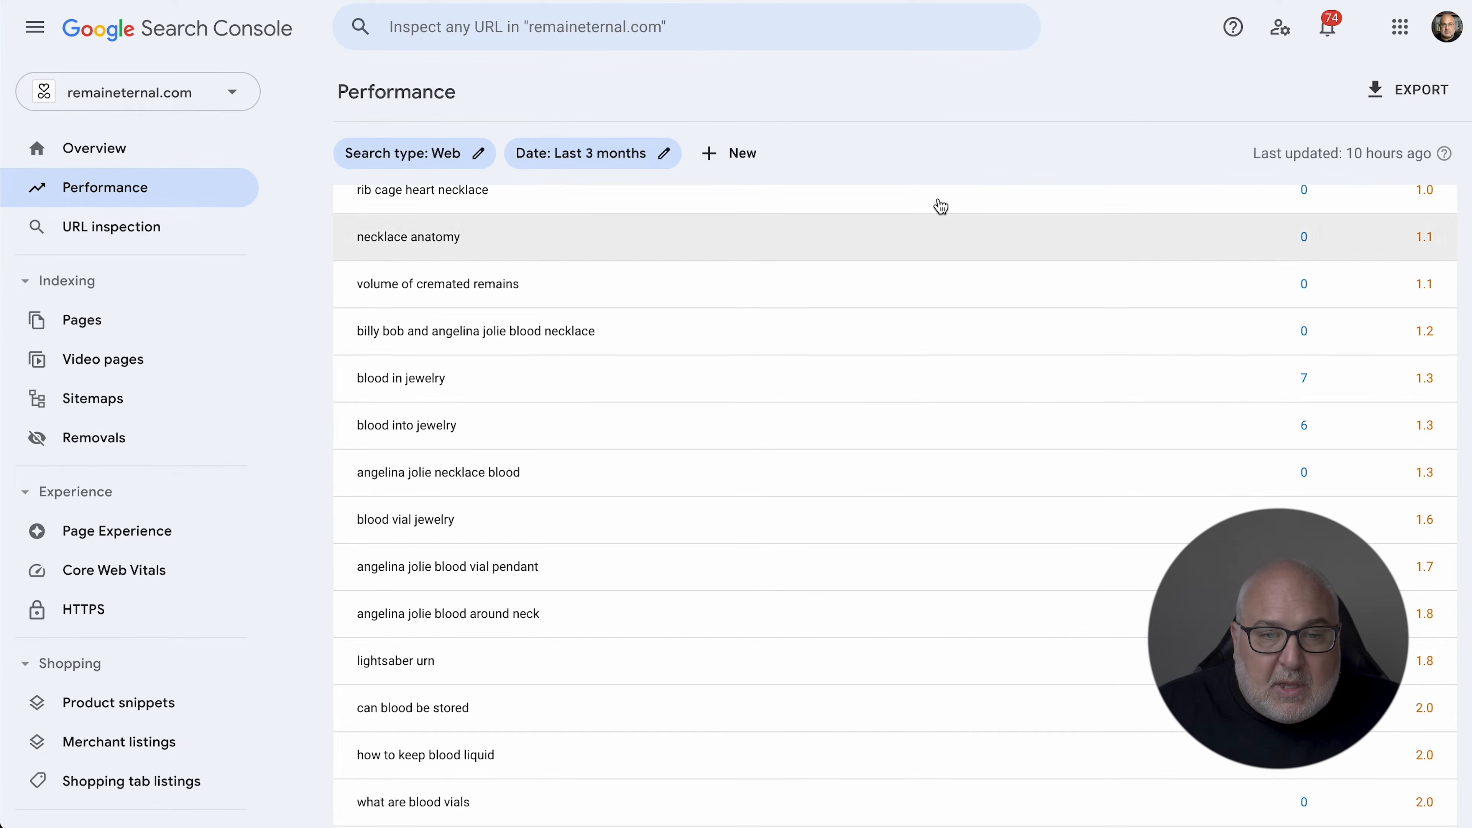
Compare the last 3 months to the previous period and review the click and position differences per query
{"action": "scroll", "coordinate": [1035, 493], "scroll_direction": "up", "scroll_amount": 5}
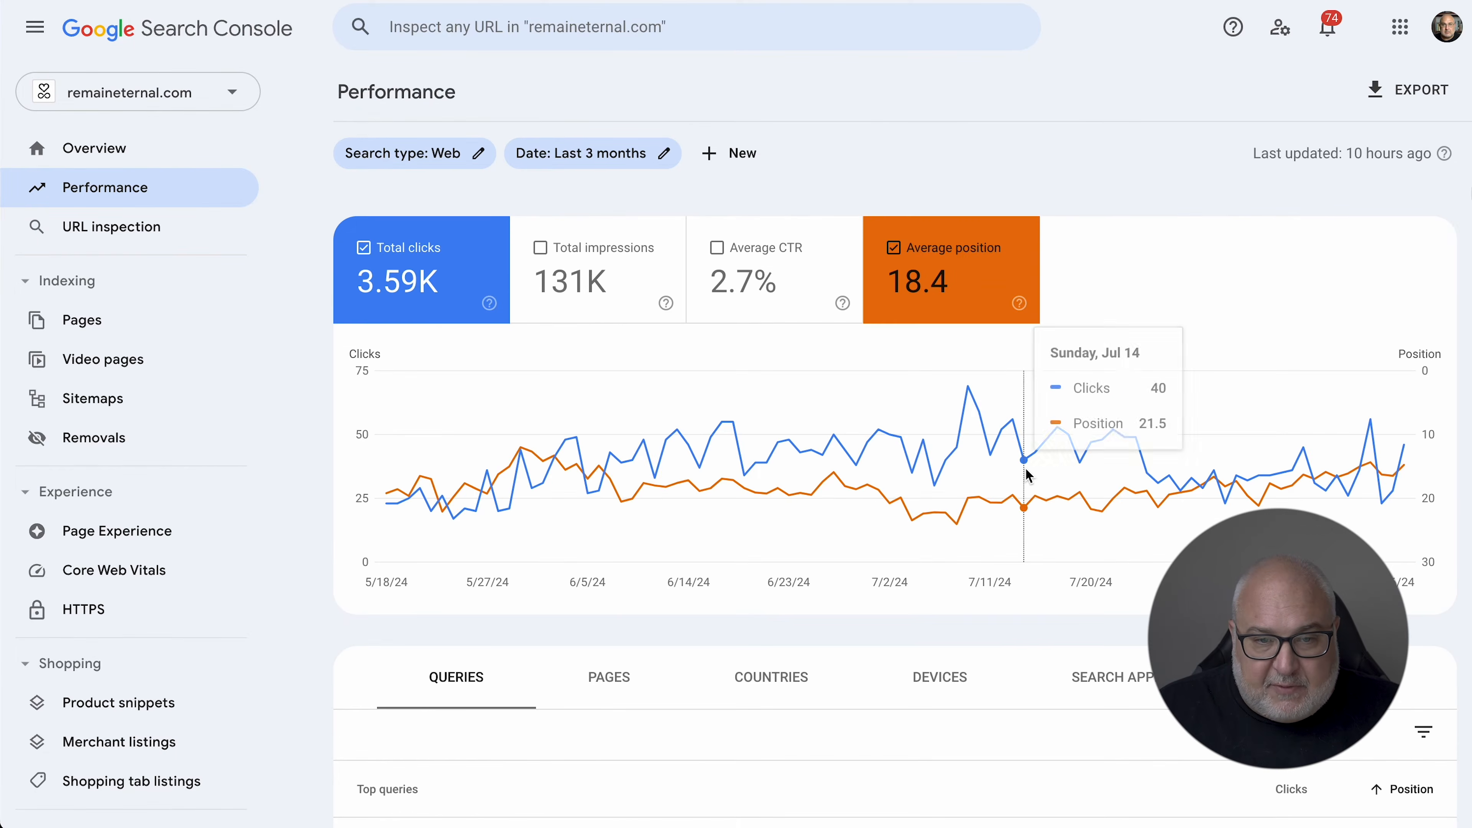
{"action": "left_click", "coordinate": [616, 161]}
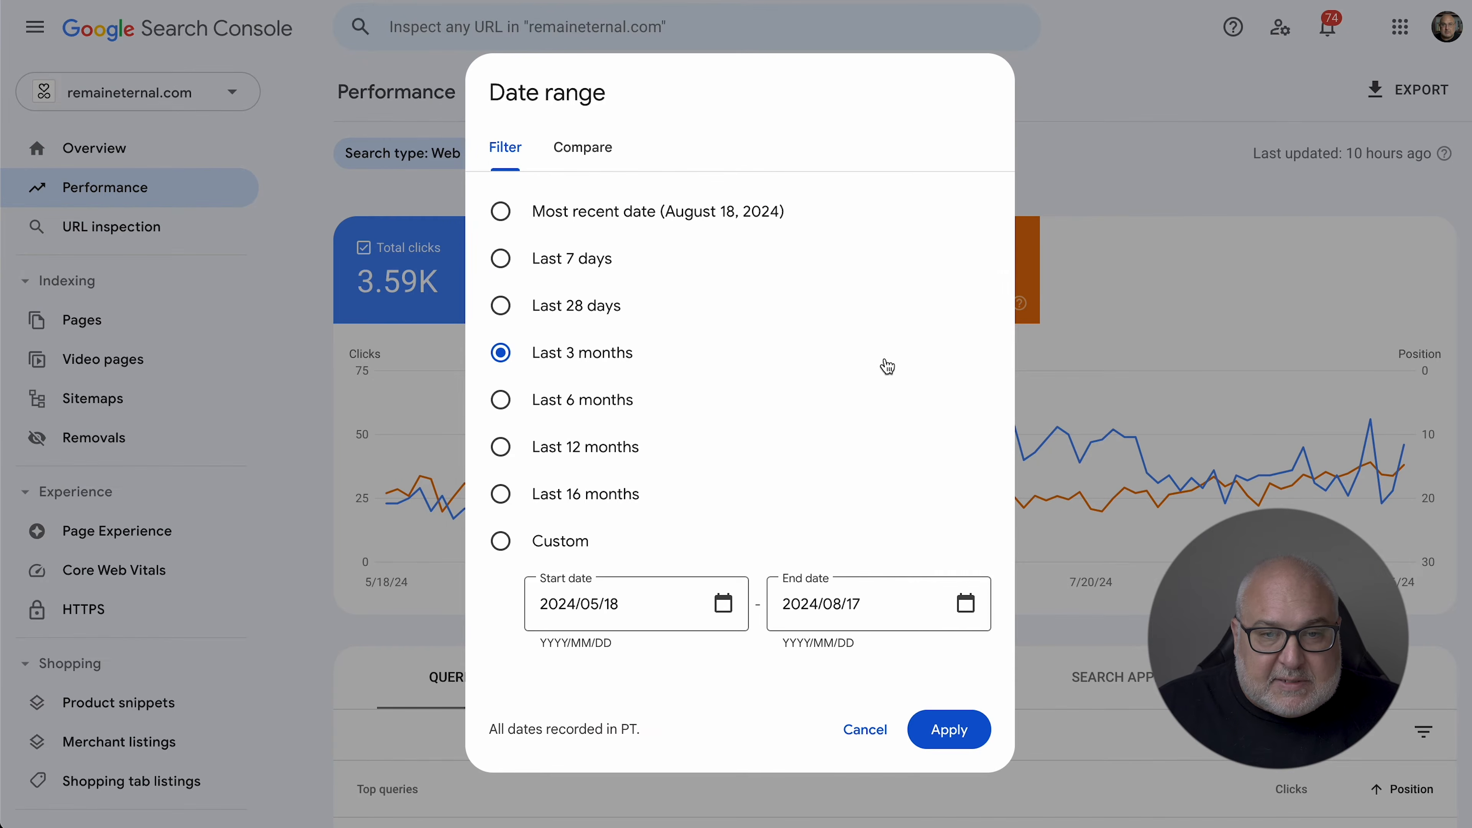
{"action": "left_click", "coordinate": [598, 152]}
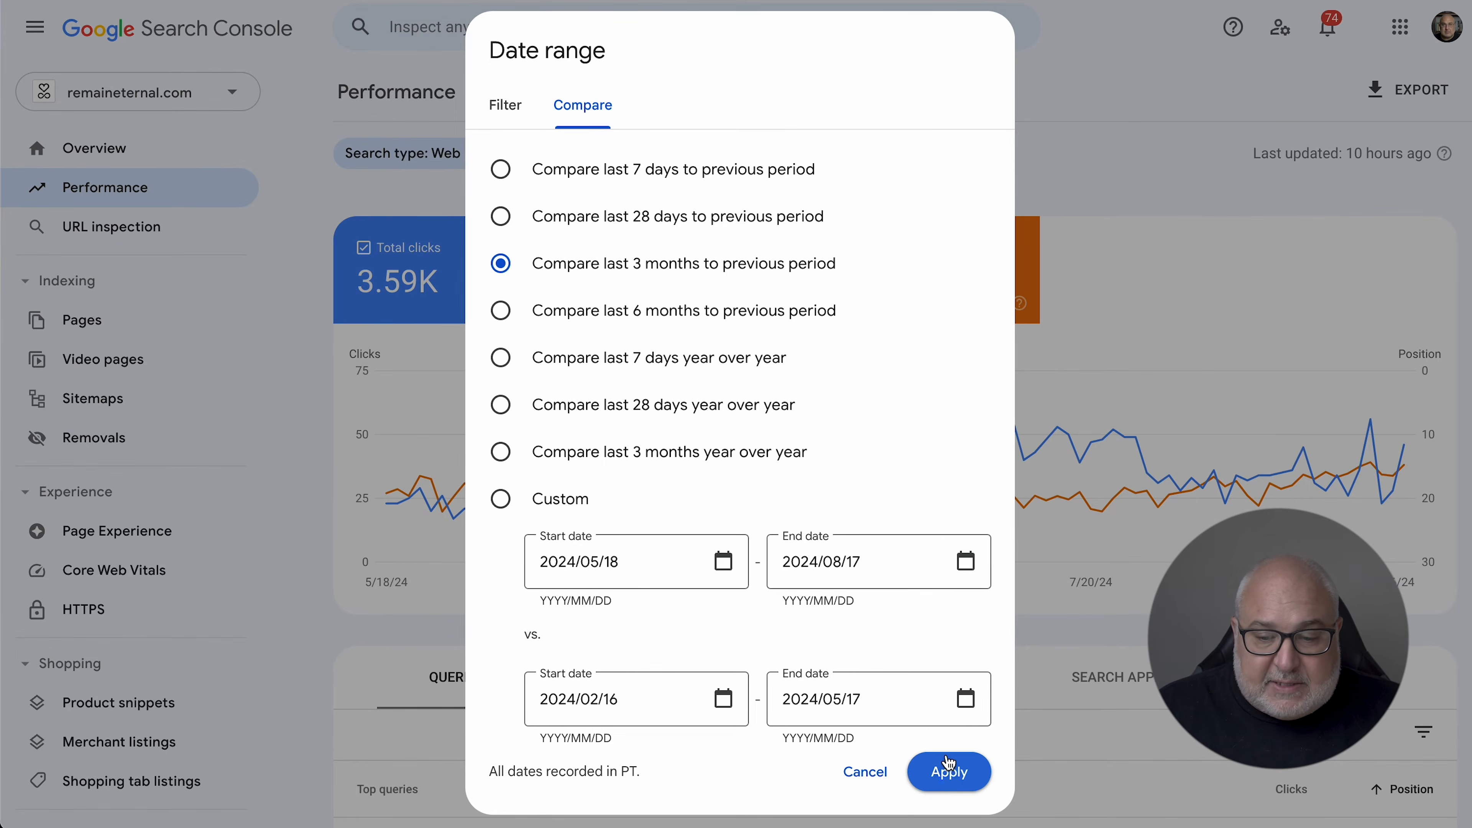
{"action": "left_click", "coordinate": [948, 775]}
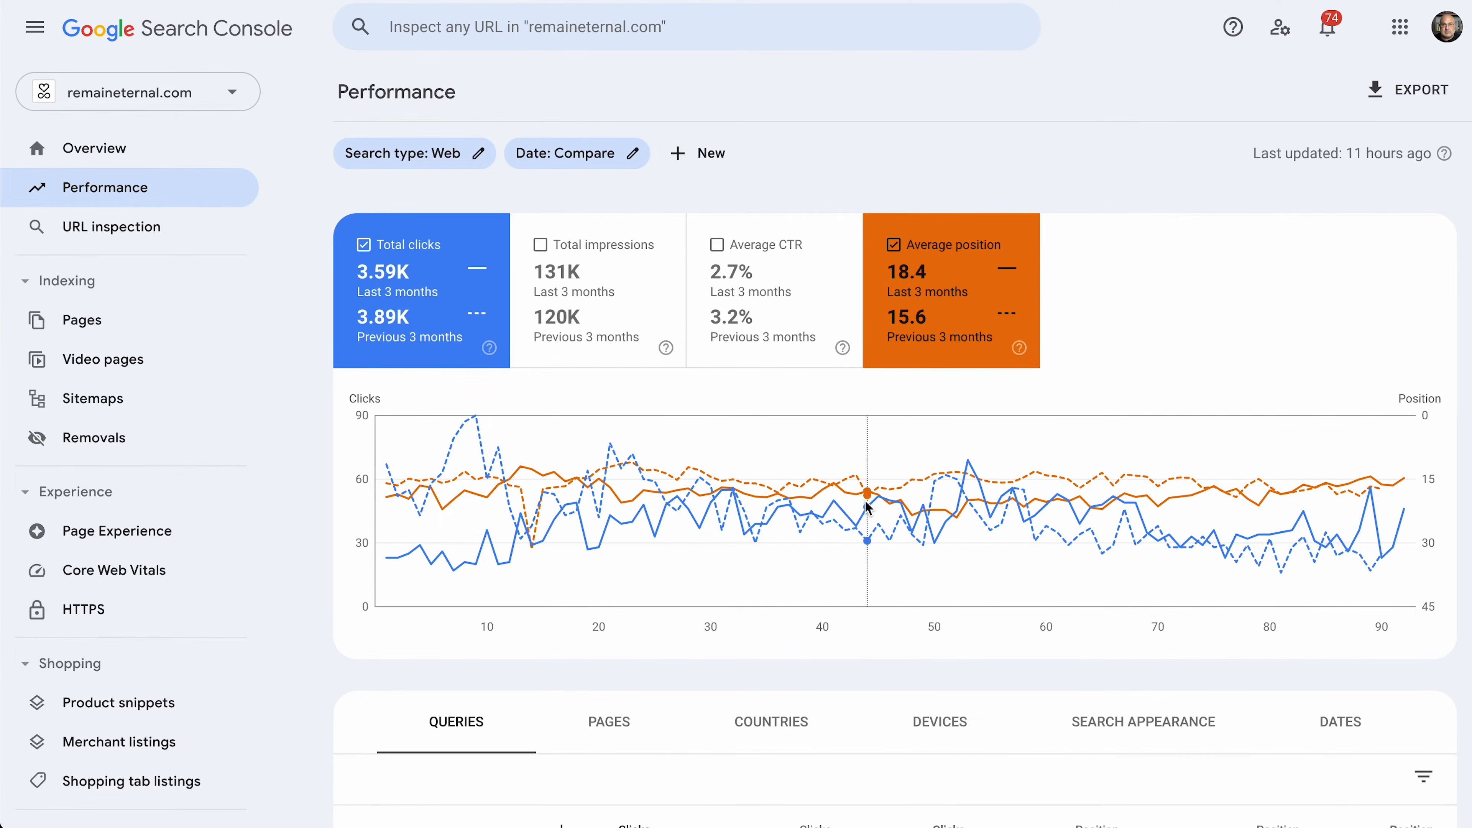
{"action": "scroll", "coordinate": [864, 499], "scroll_direction": "down", "scroll_amount": 8}
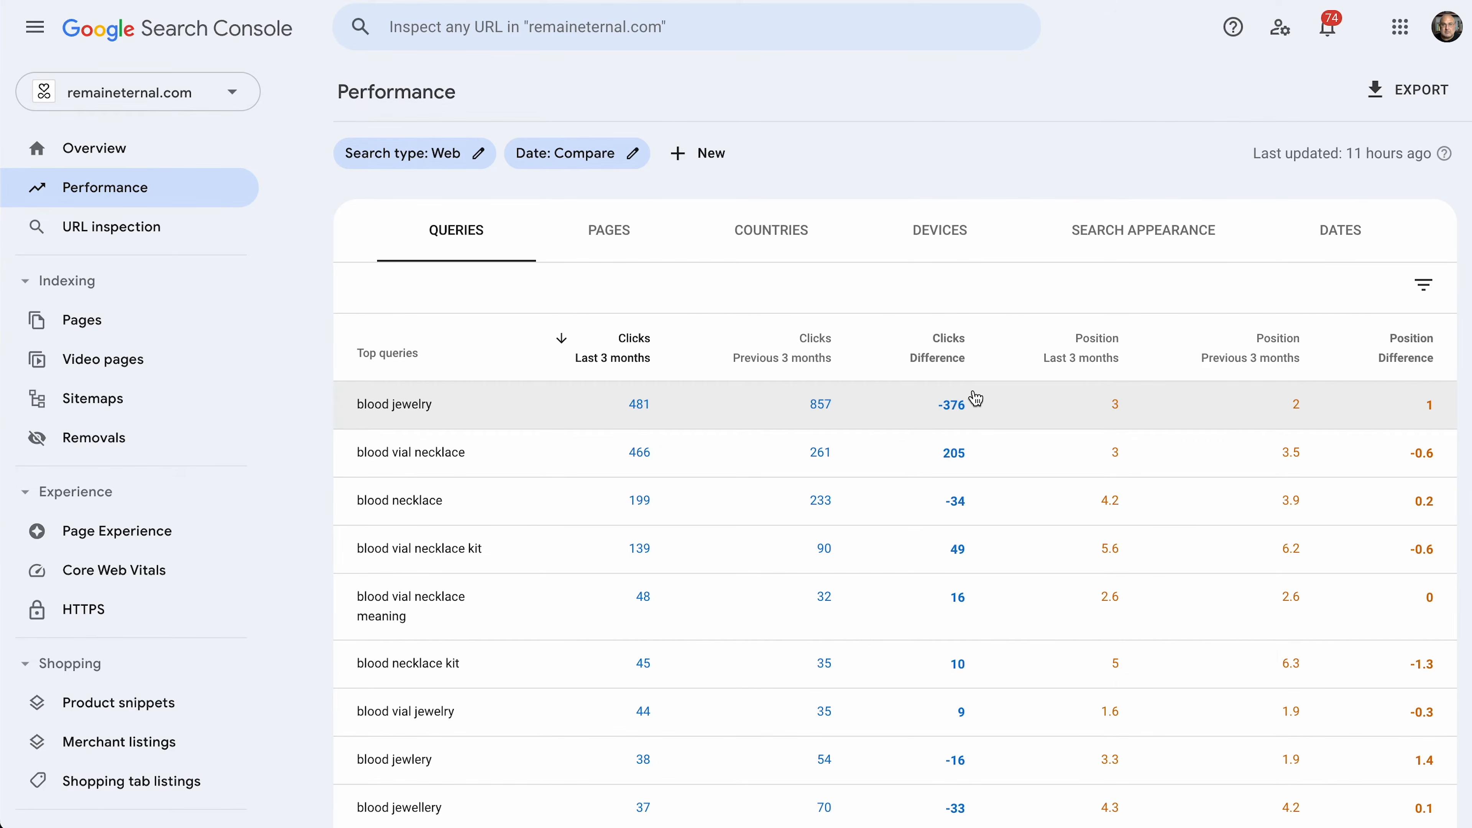
{"action": "scroll", "coordinate": [1072, 441], "scroll_direction": "down", "scroll_amount": 1}
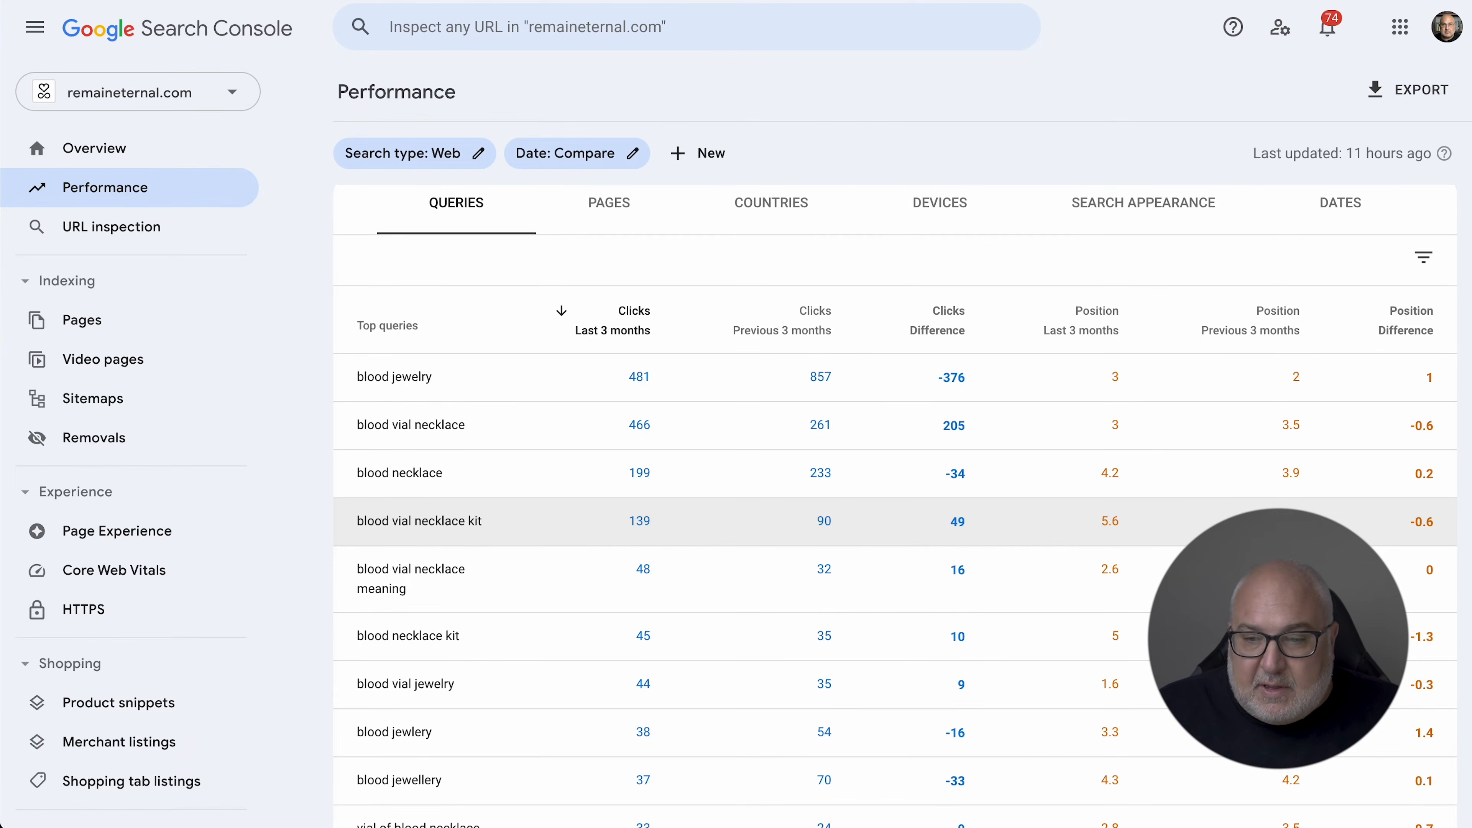
{"action": "scroll", "coordinate": [895, 522], "scroll_direction": "down", "scroll_amount": 1}
{"action": "scroll", "coordinate": [896, 522], "scroll_direction": "up", "scroll_amount": 9}
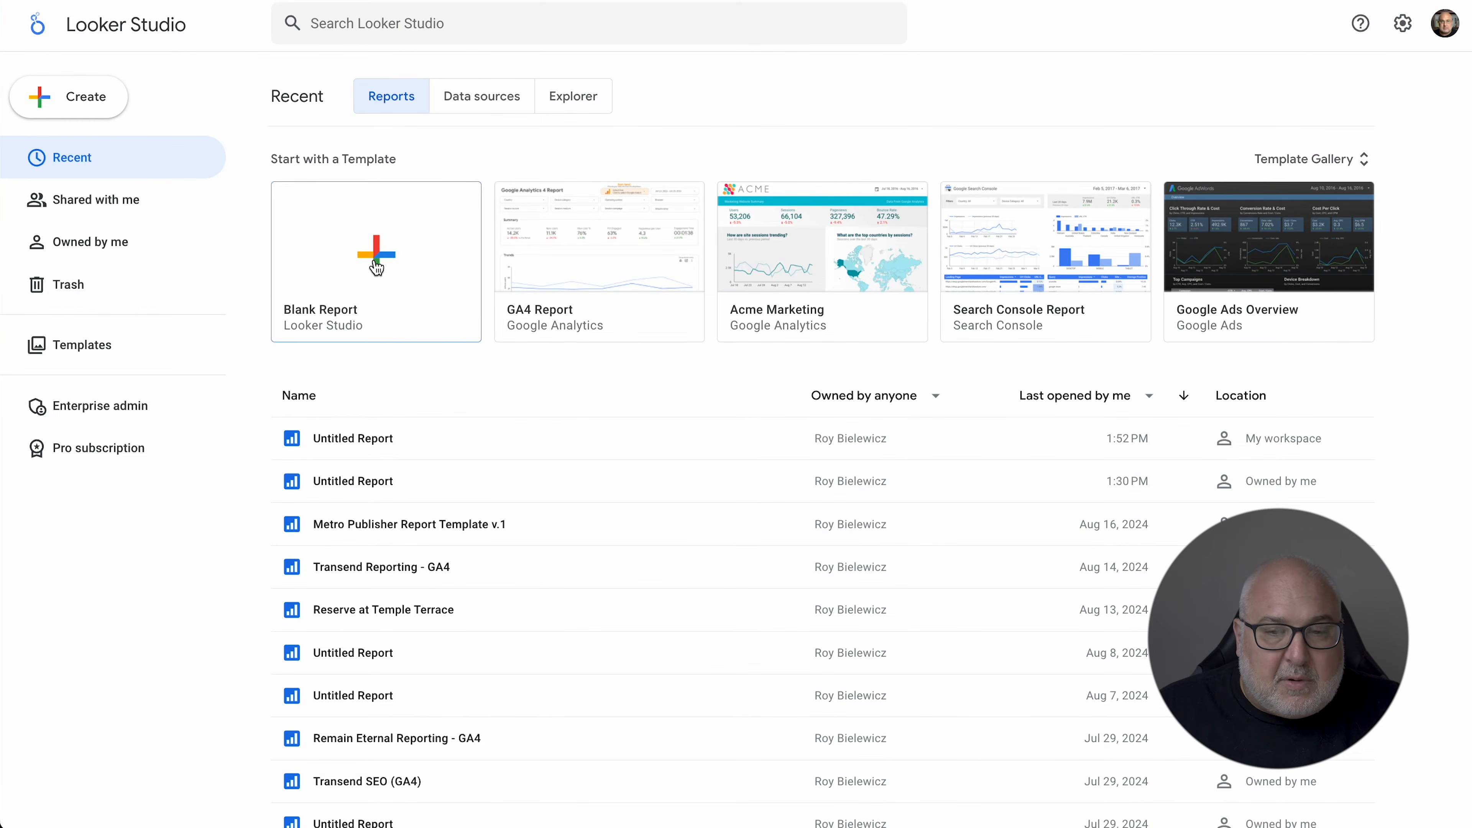
Switch to Looker Studio, create a blank report, and choose the Search Console connector as its data source
{"action": "left_click", "coordinate": [376, 267]}
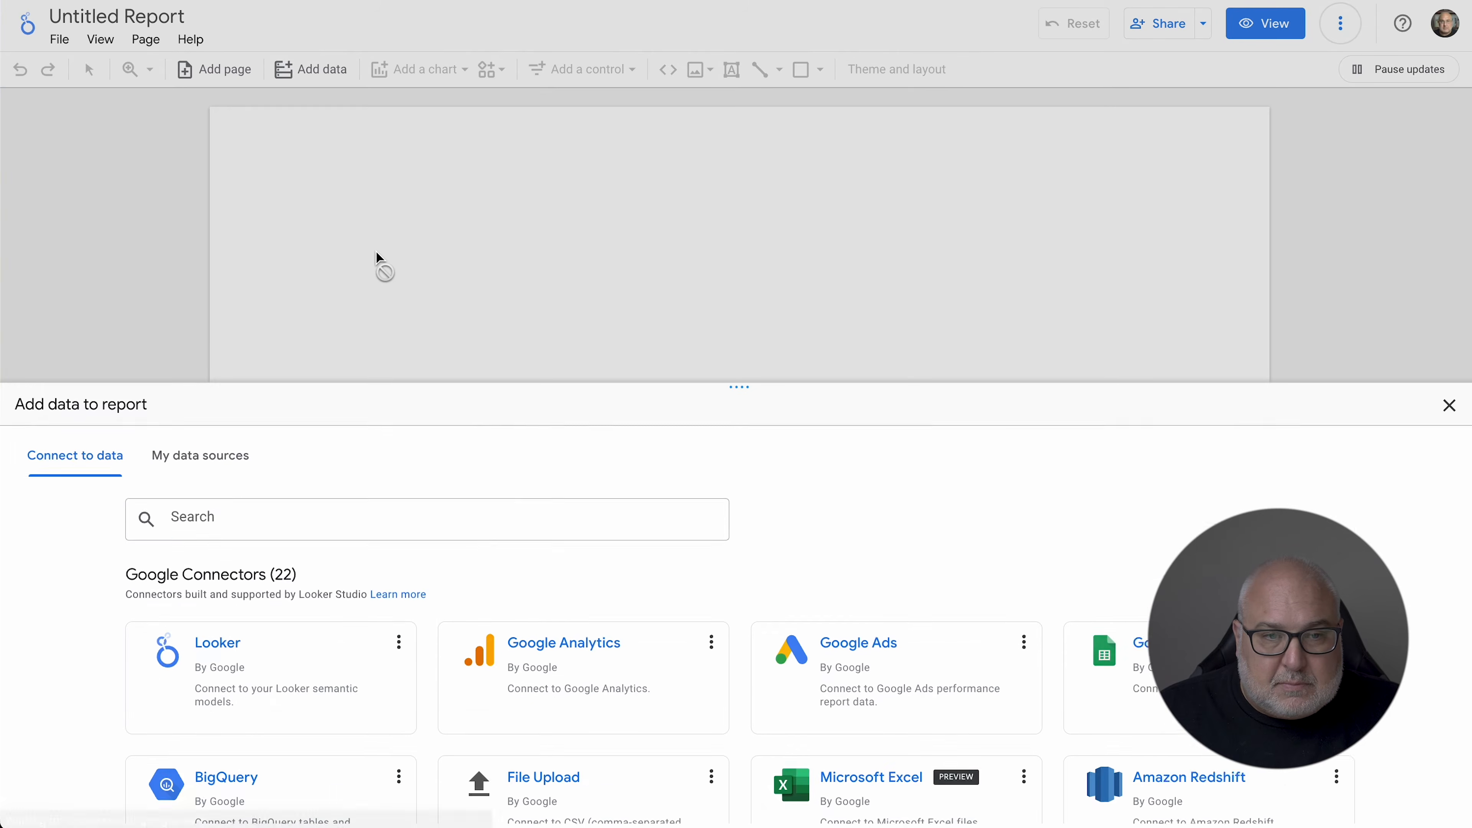
{"action": "scroll", "coordinate": [762, 707], "scroll_direction": "down", "scroll_amount": 4}
{"action": "scroll", "coordinate": [759, 699], "scroll_direction": "down", "scroll_amount": 5}
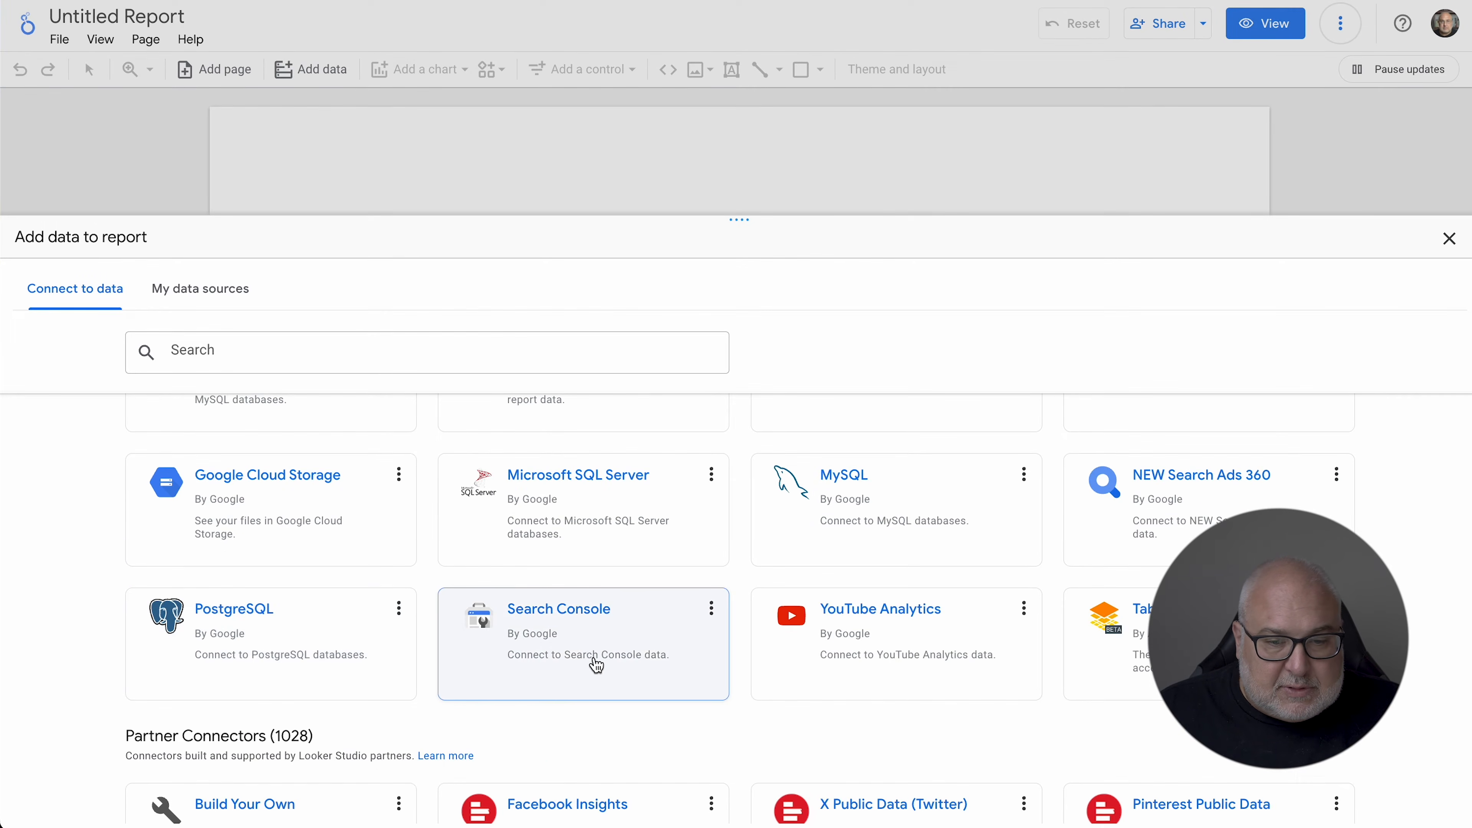
{"action": "left_click", "coordinate": [637, 632]}
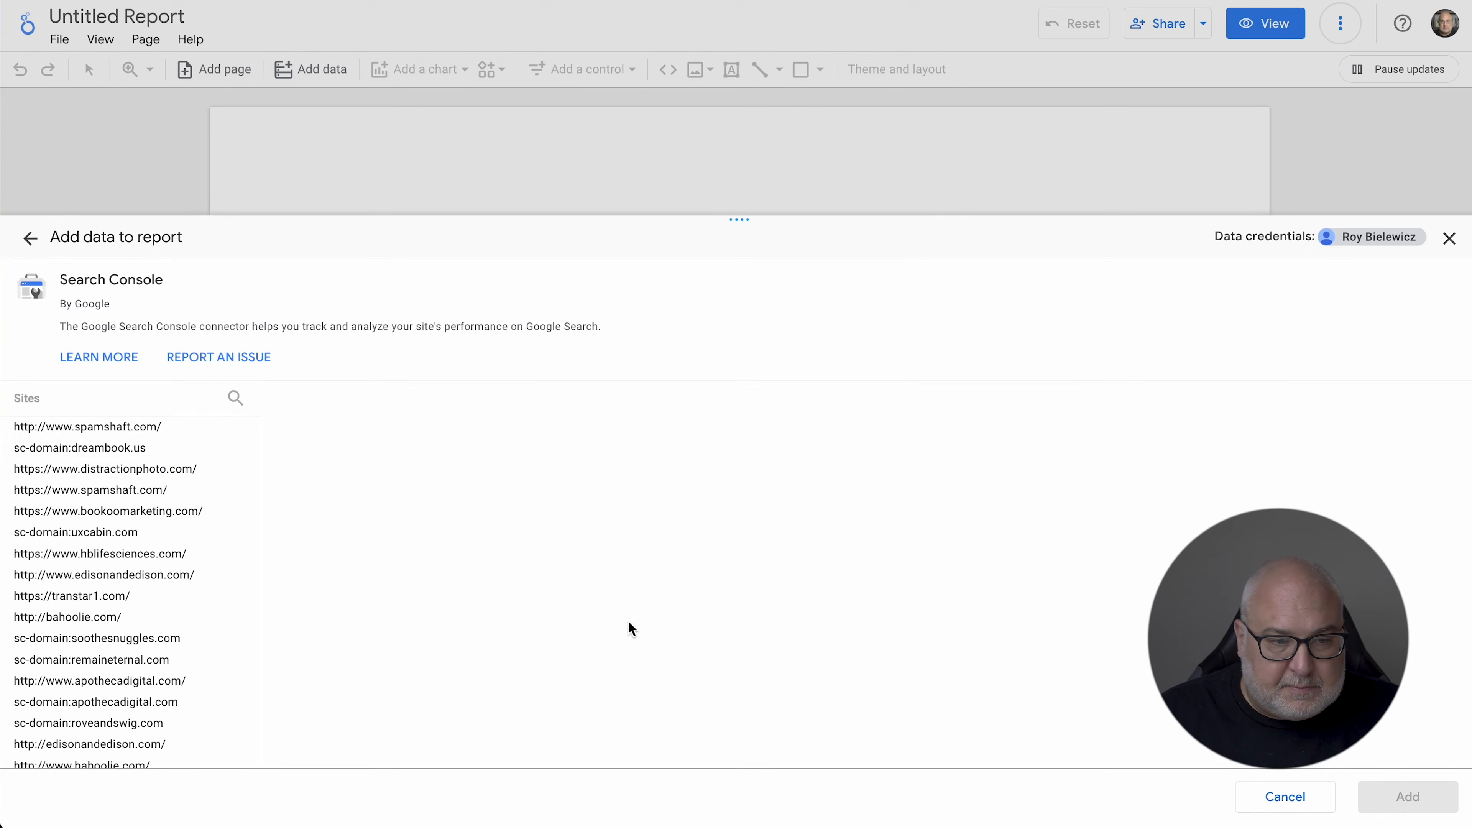
Add the Site Impression web data of sc-domain:apothecamarketing.com to the report and delete the default table chart
{"action": "left_click", "coordinate": [233, 399]}
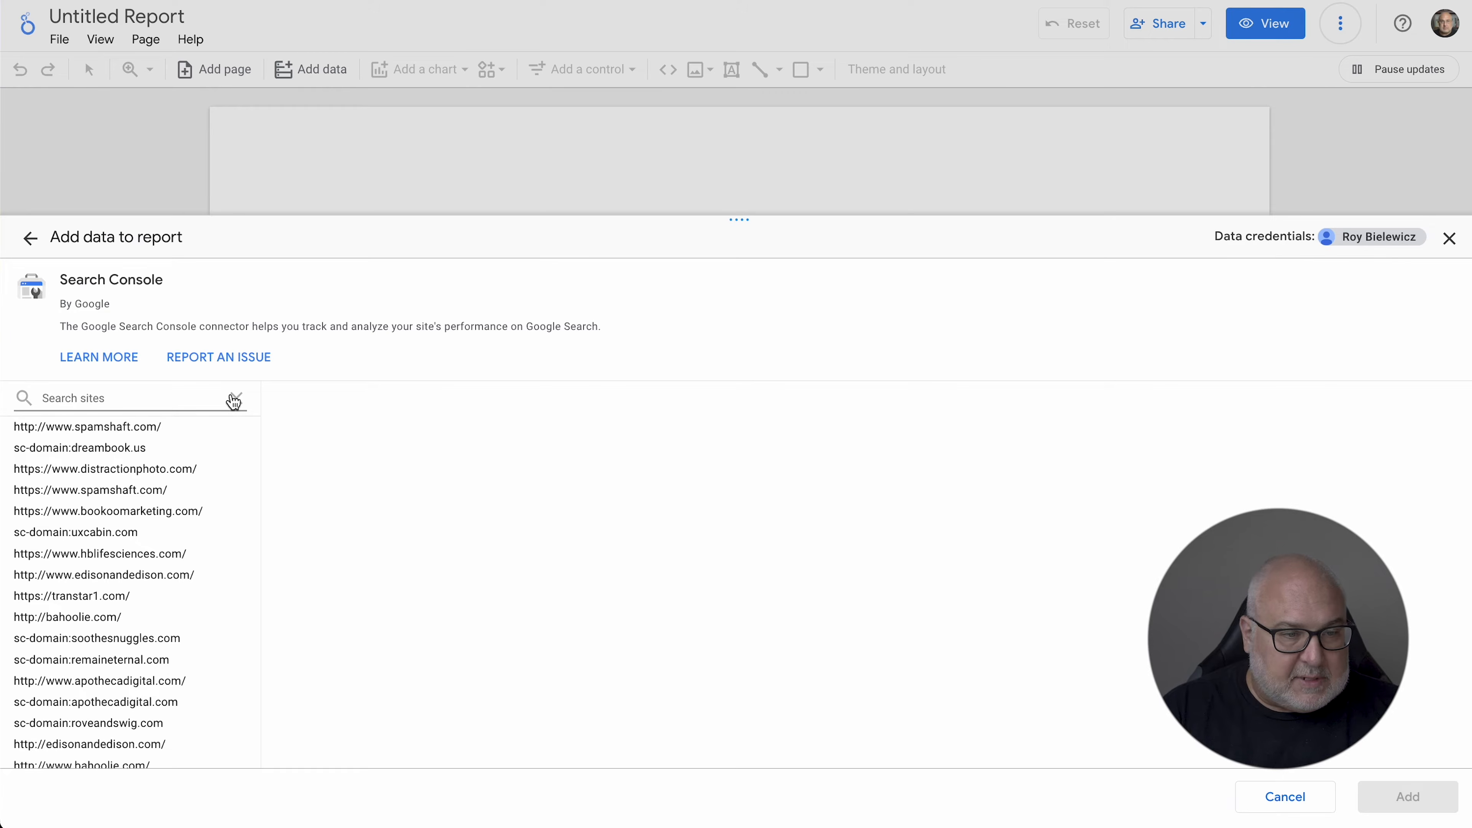
{"action": "type", "text": "apotheca"}
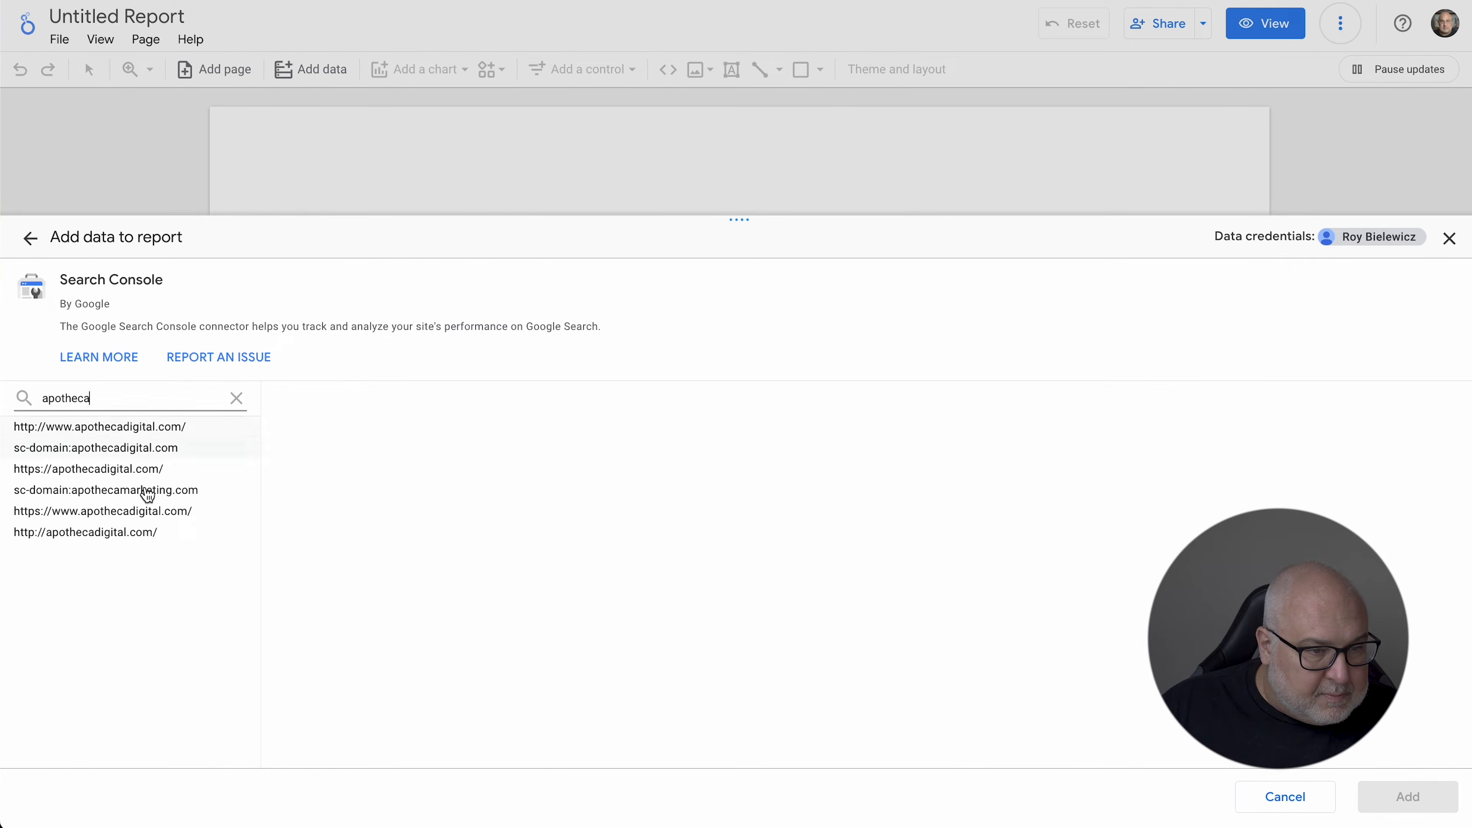
{"action": "left_click", "coordinate": [148, 493]}
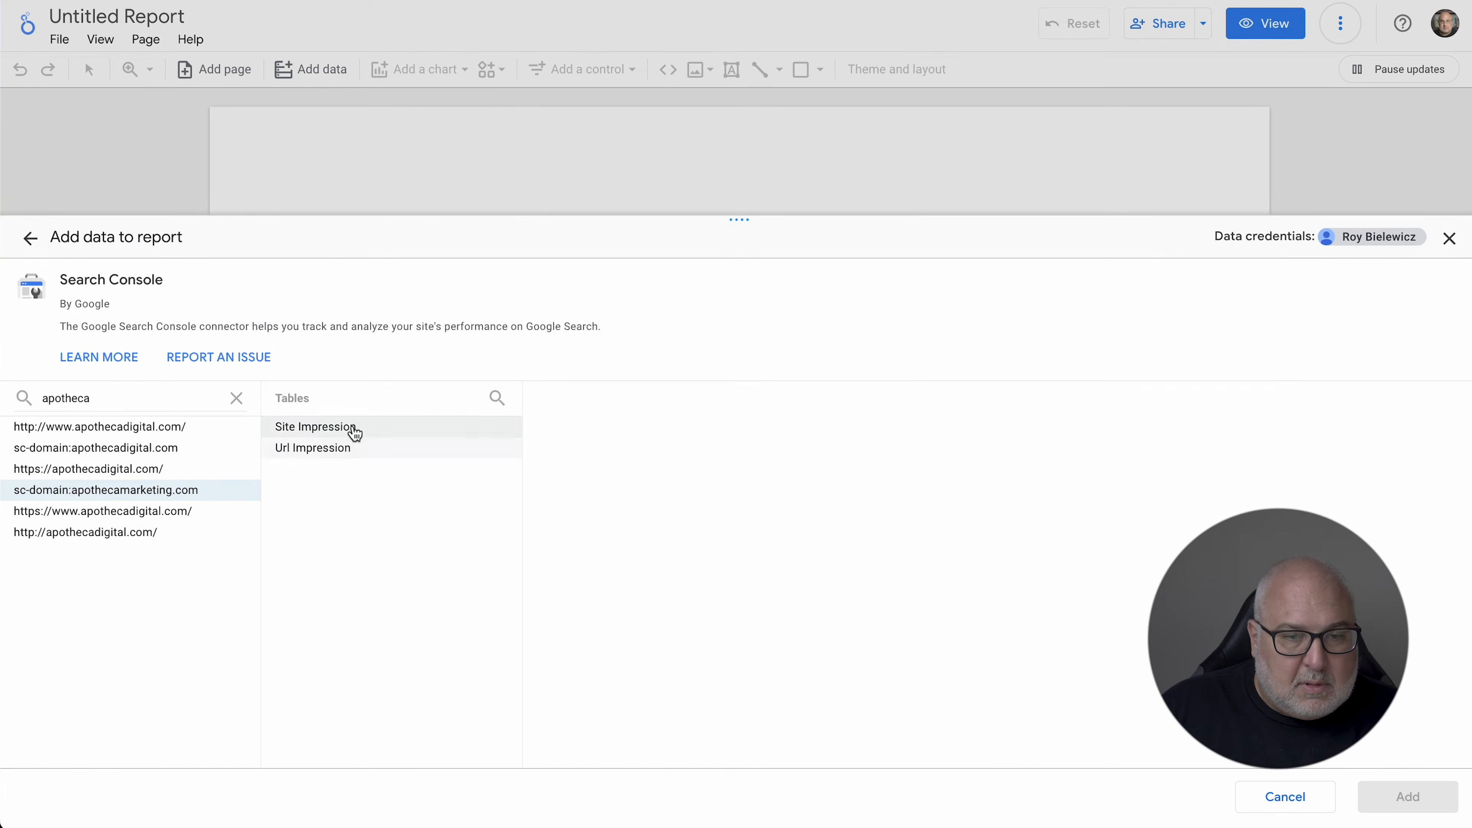
{"action": "left_click", "coordinate": [355, 429]}
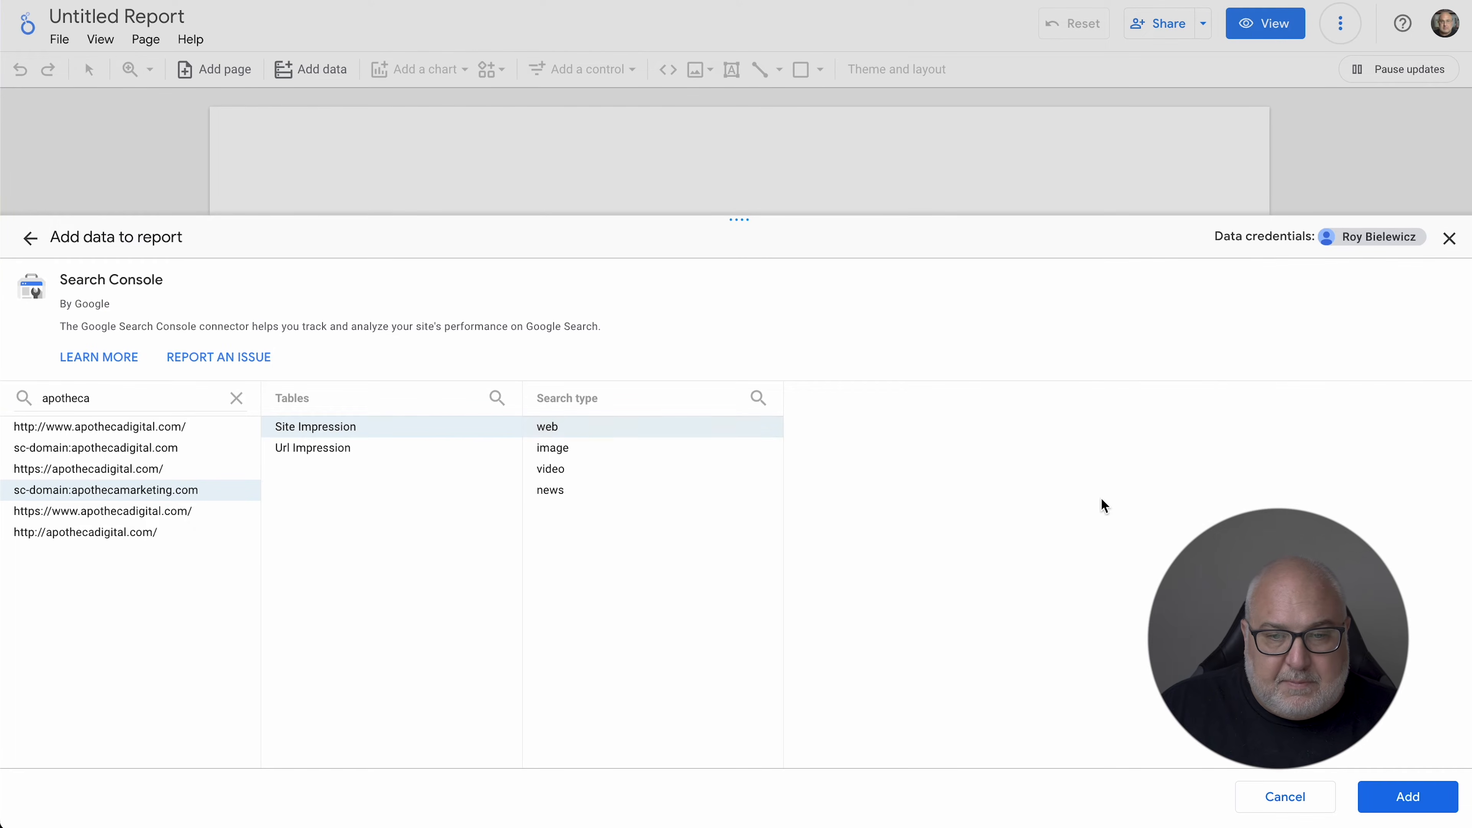
{"action": "left_click", "coordinate": [1407, 795]}
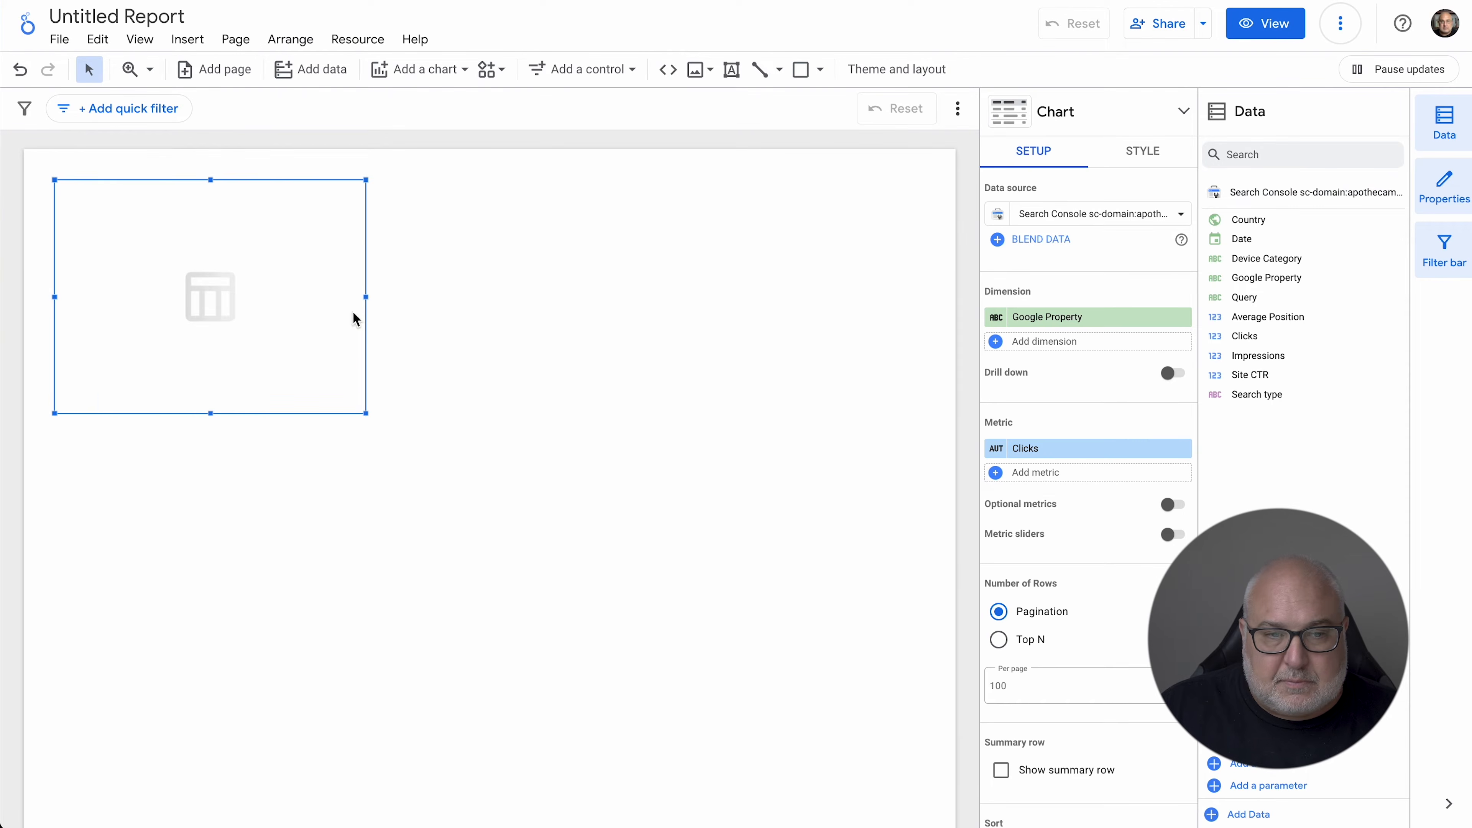
{"action": "key", "text": "Delete"}
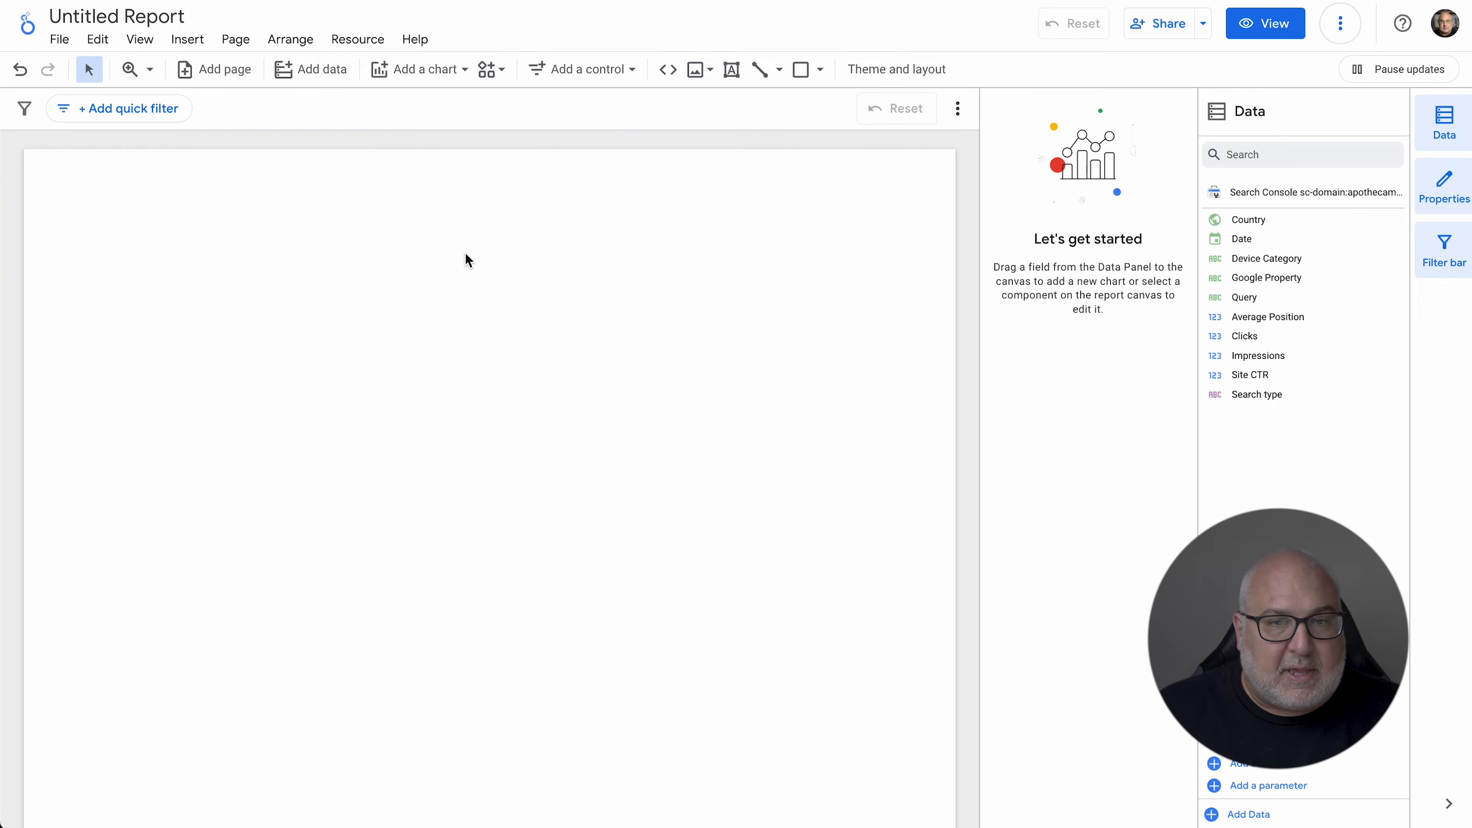
Insert a Clicks scorecard near the upper part of the blank report canvas
{"action": "left_click", "coordinate": [410, 73]}
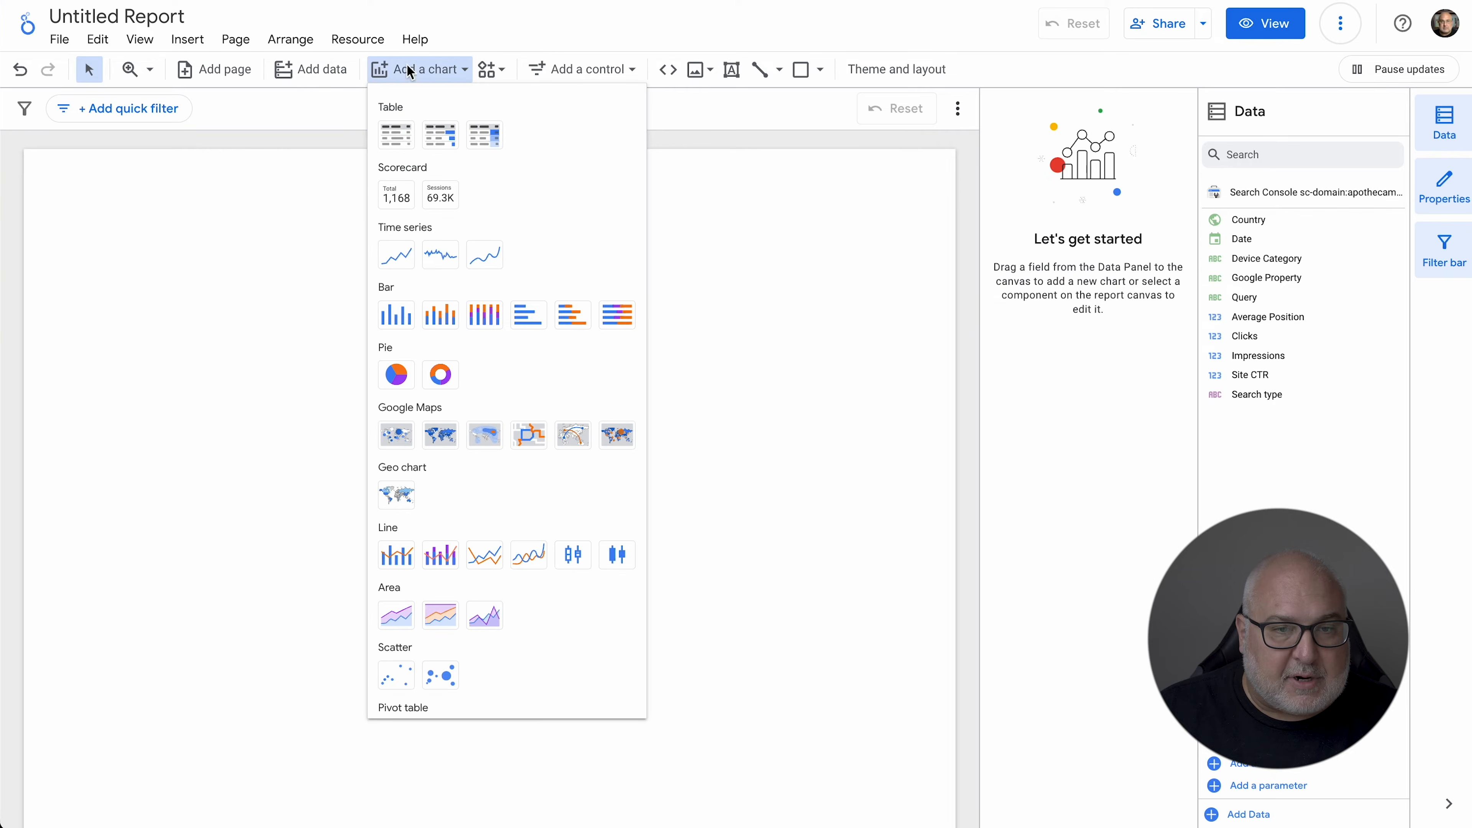
{"action": "left_click", "coordinate": [396, 195]}
{"action": "left_click", "coordinate": [112, 263]}
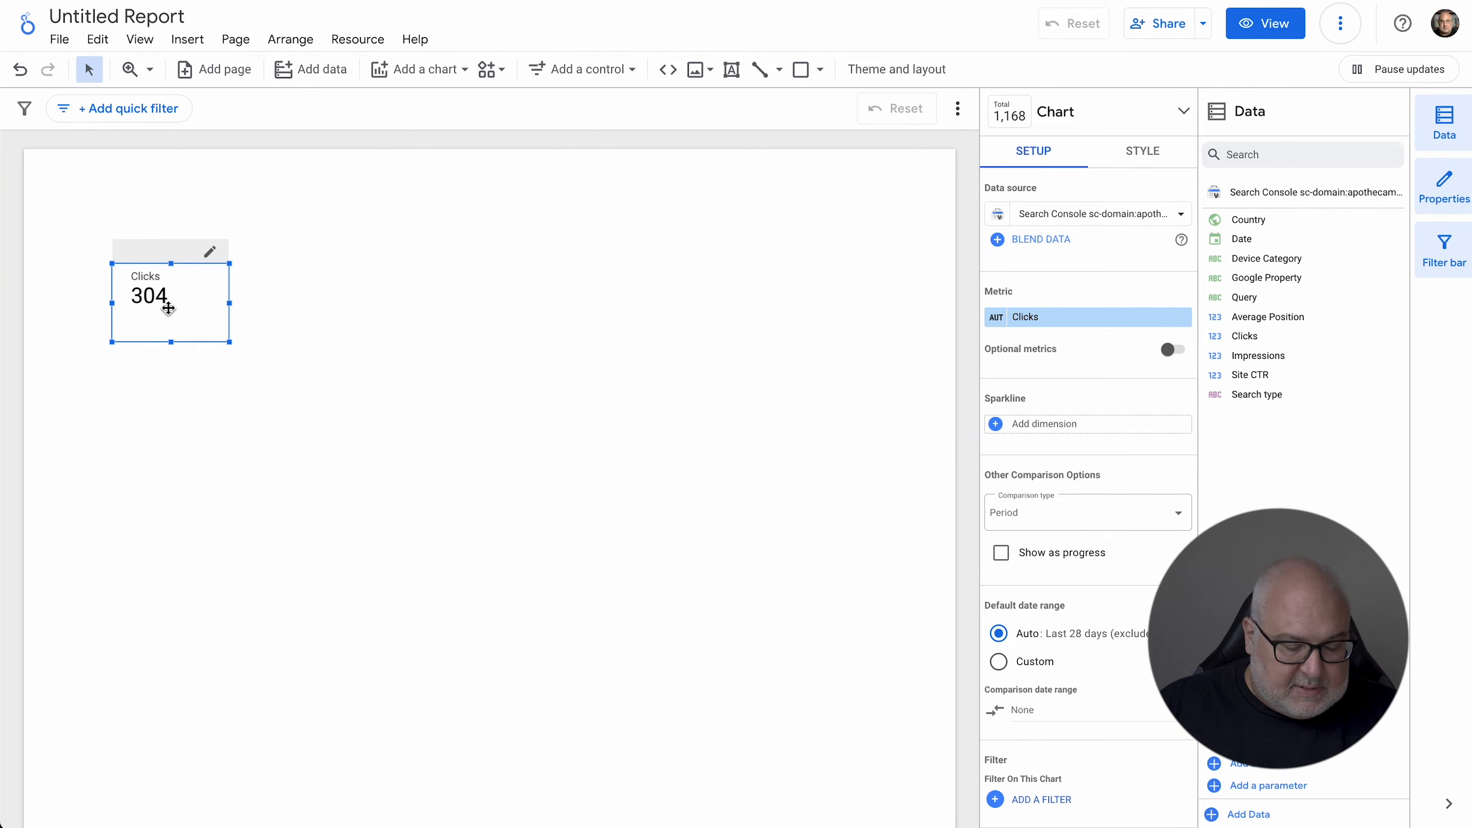
Place a copy of the Clicks scorecard beside it and set the copy's metric to Average Position
{"action": "left_click_drag", "start_coordinate": [168, 307], "coordinate": [317, 295]}
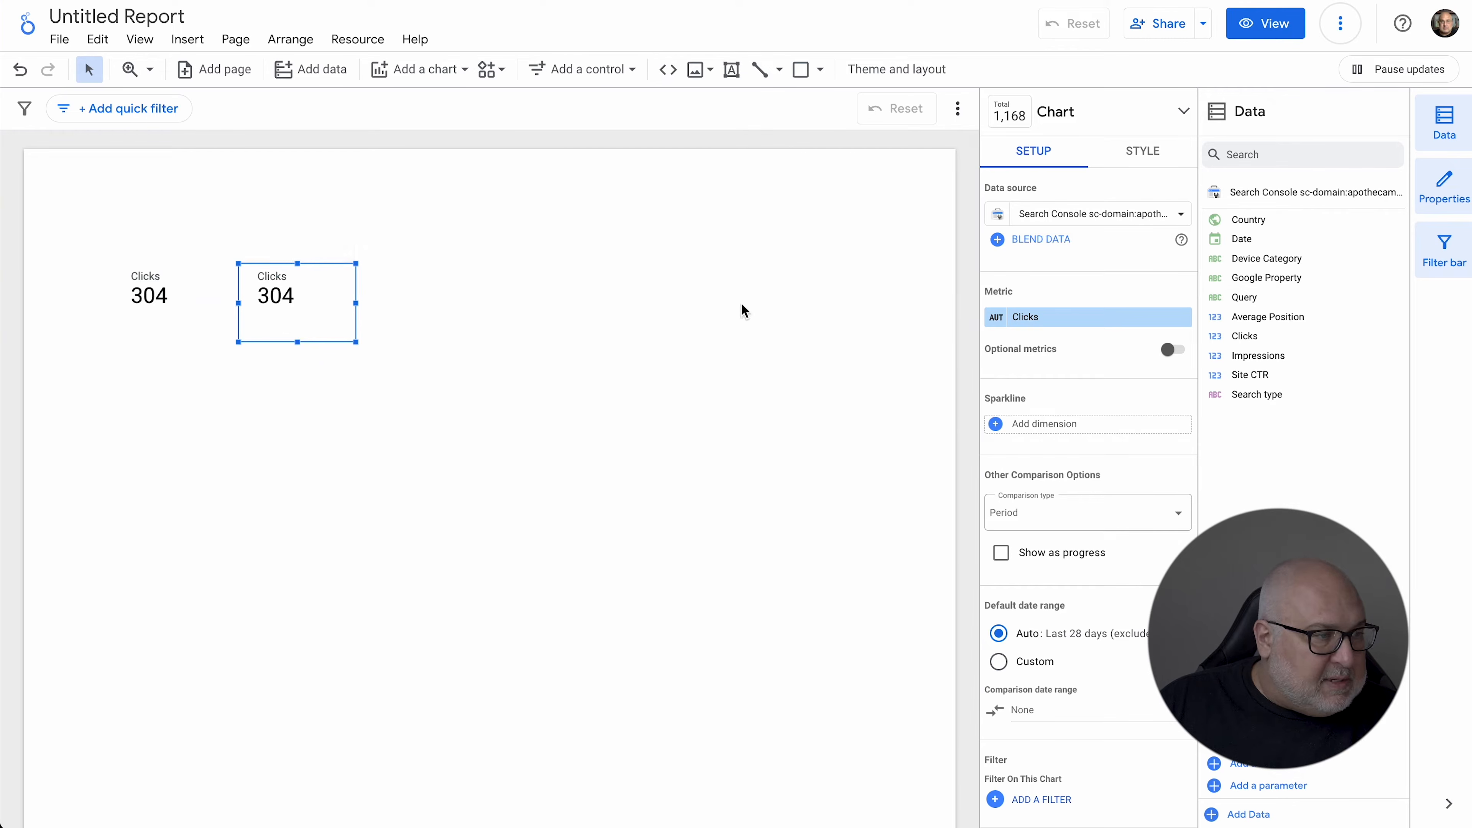
{"action": "left_click", "coordinate": [1045, 317]}
{"action": "type", "text": "av"}
{"action": "left_click", "coordinate": [1085, 383]}
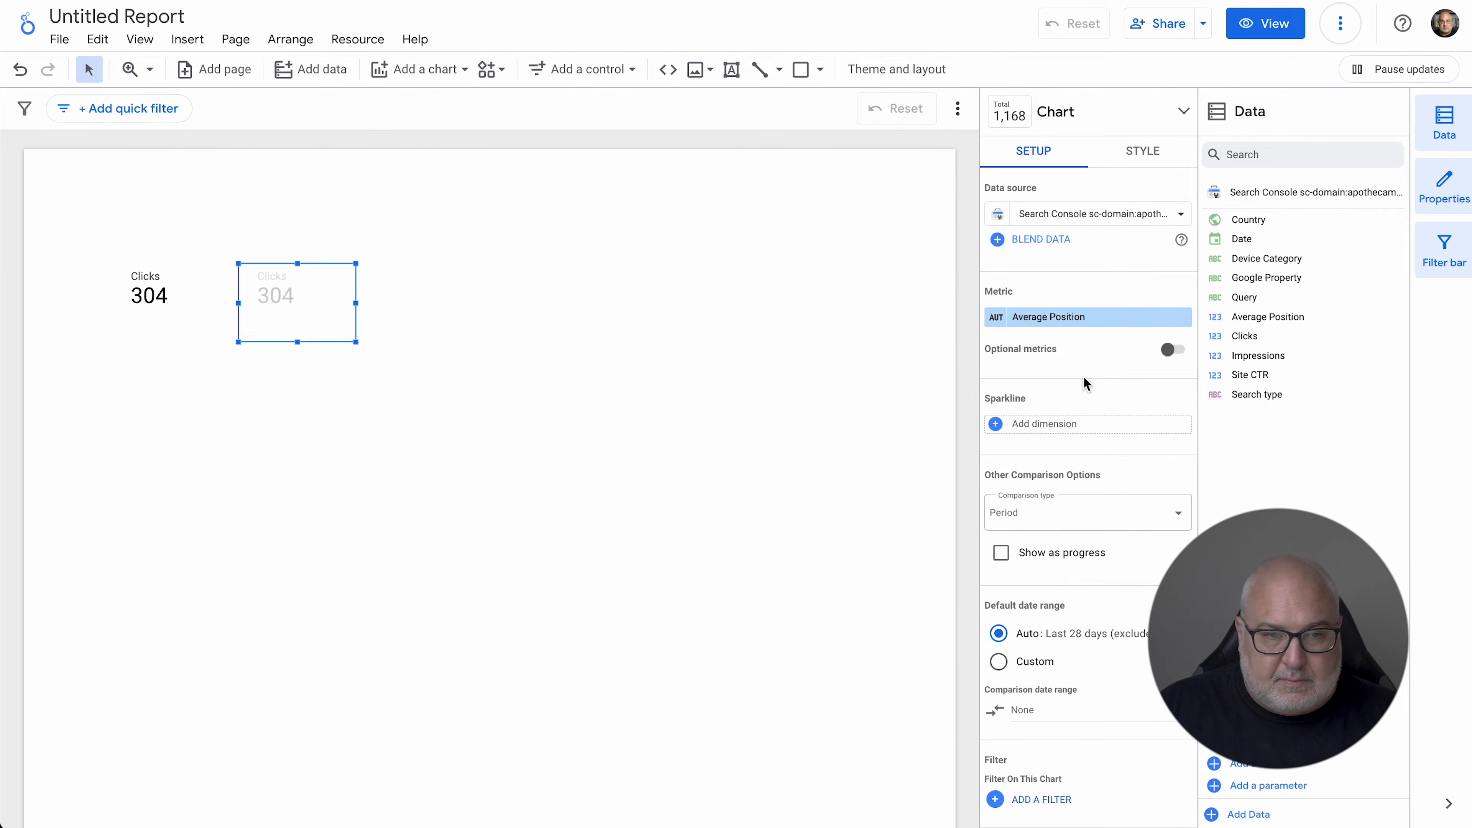
Paste a third scorecard, align it beside Average Position, and set its metric to Impressions
{"action": "key", "text": "ctrl+v"}
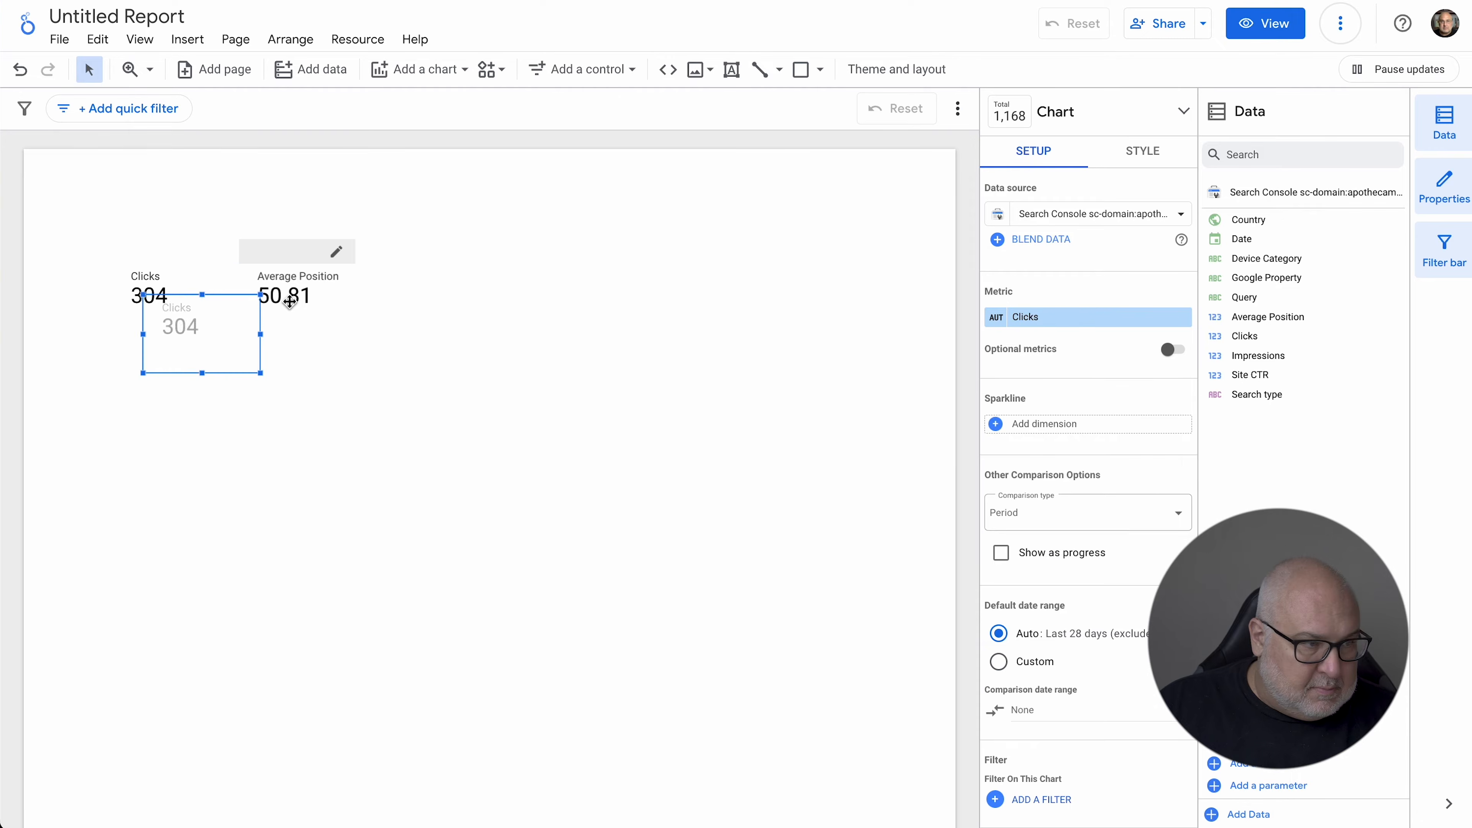
{"action": "left_click_drag", "start_coordinate": [554, 323], "coordinate": [471, 313]}
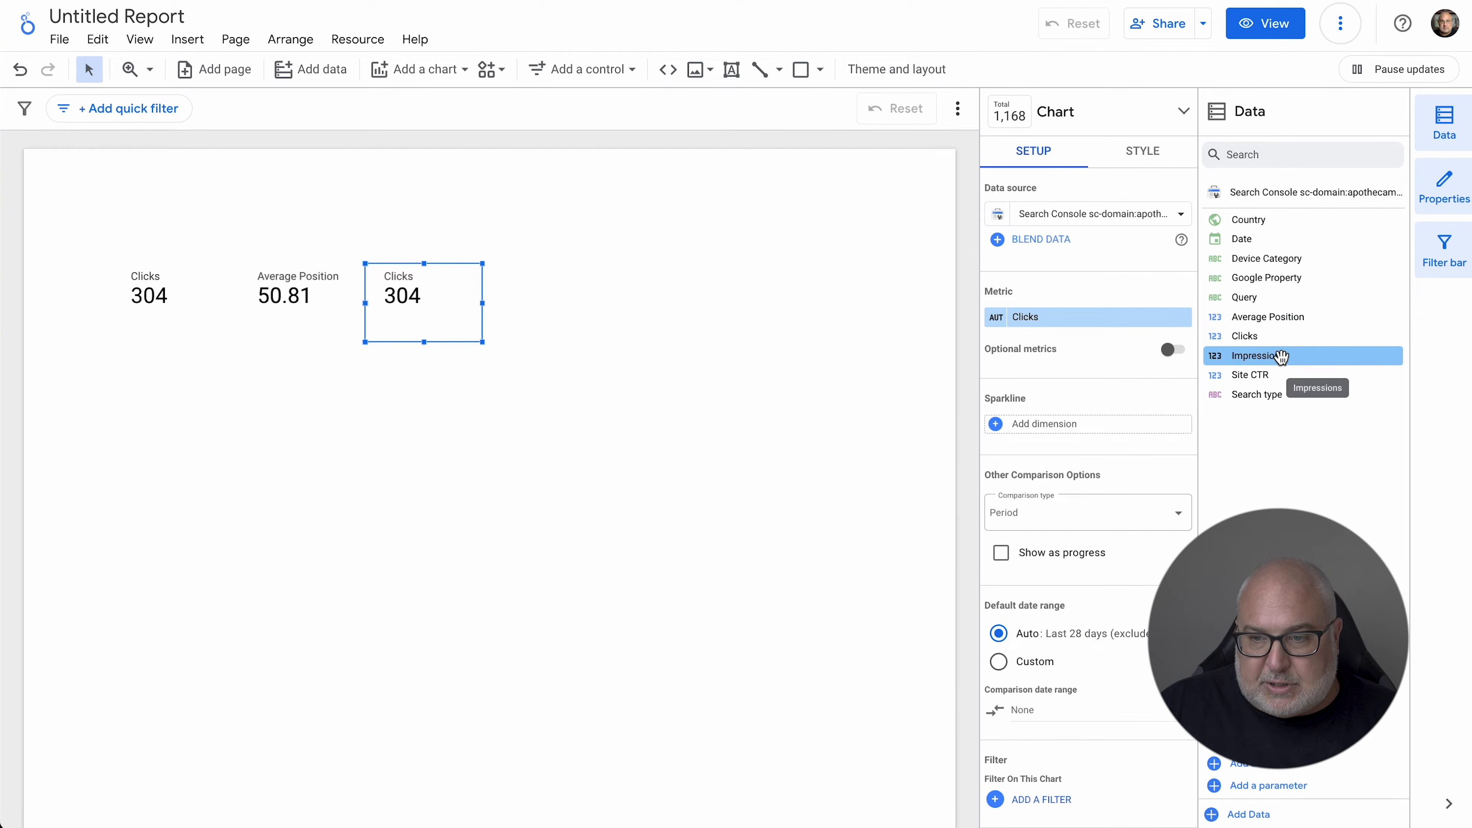
{"action": "left_click", "coordinate": [1048, 316]}
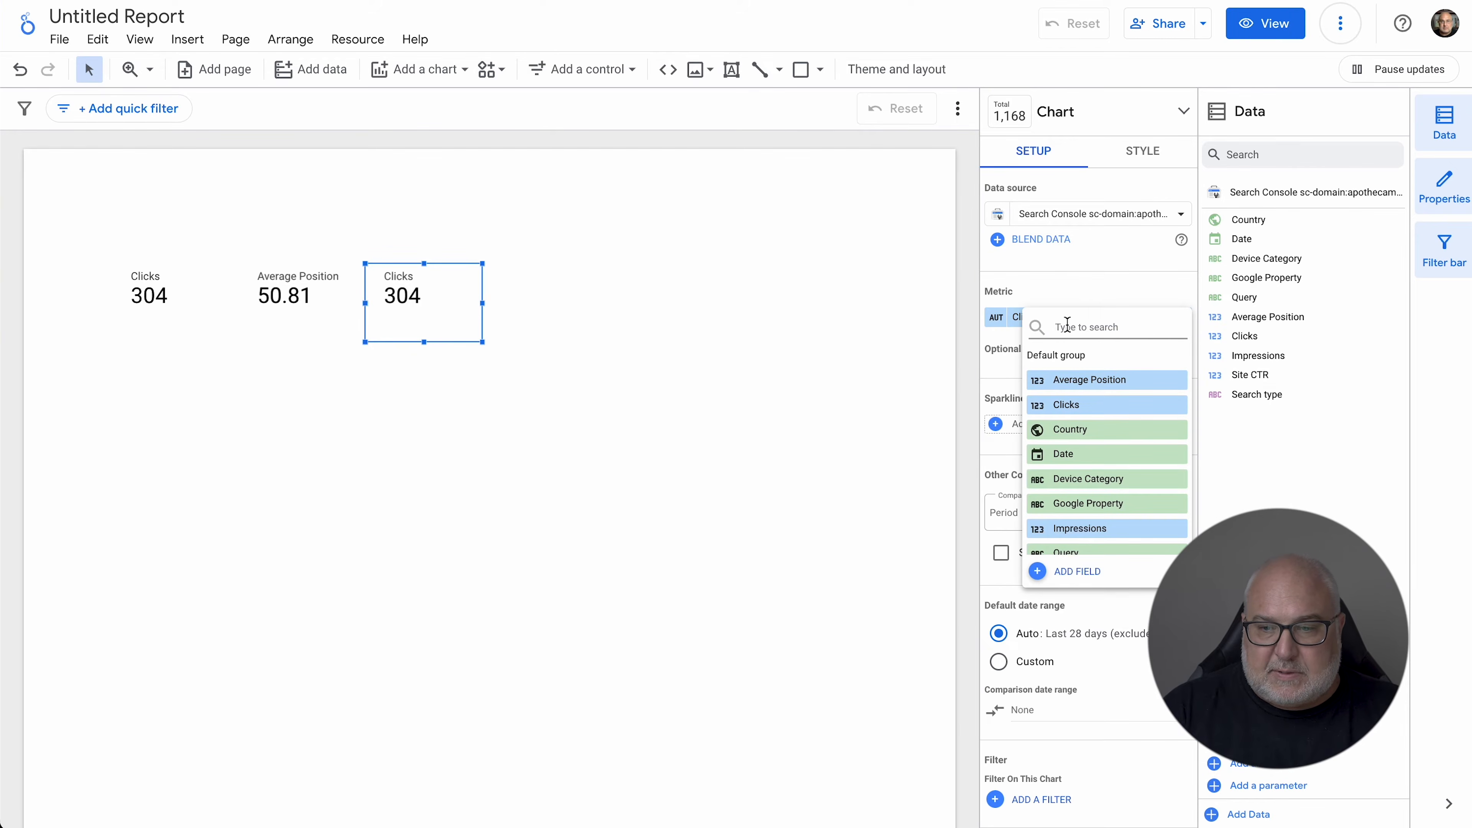
{"action": "type", "text": "impress"}
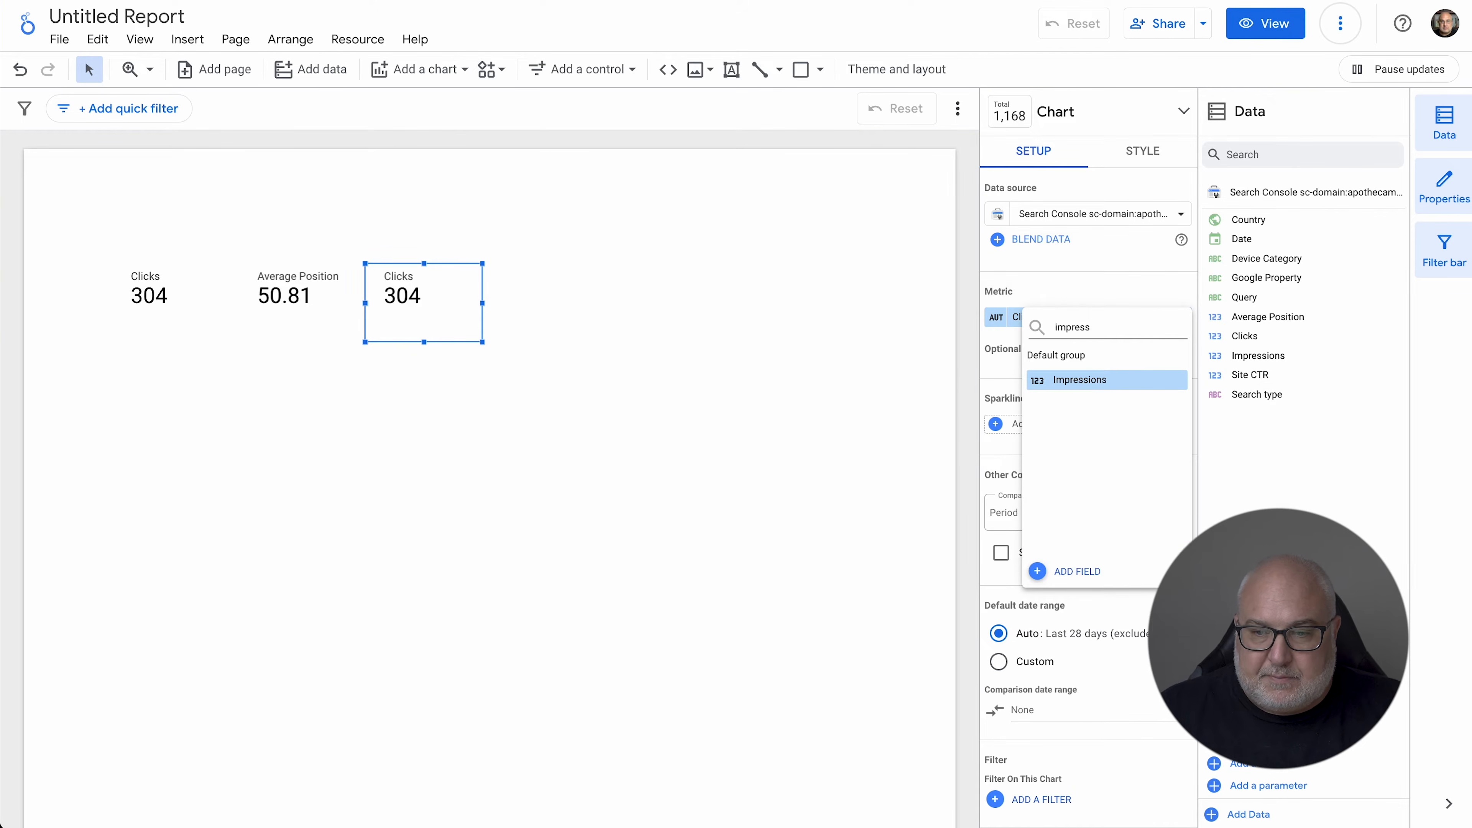
{"action": "left_click", "coordinate": [1084, 382]}
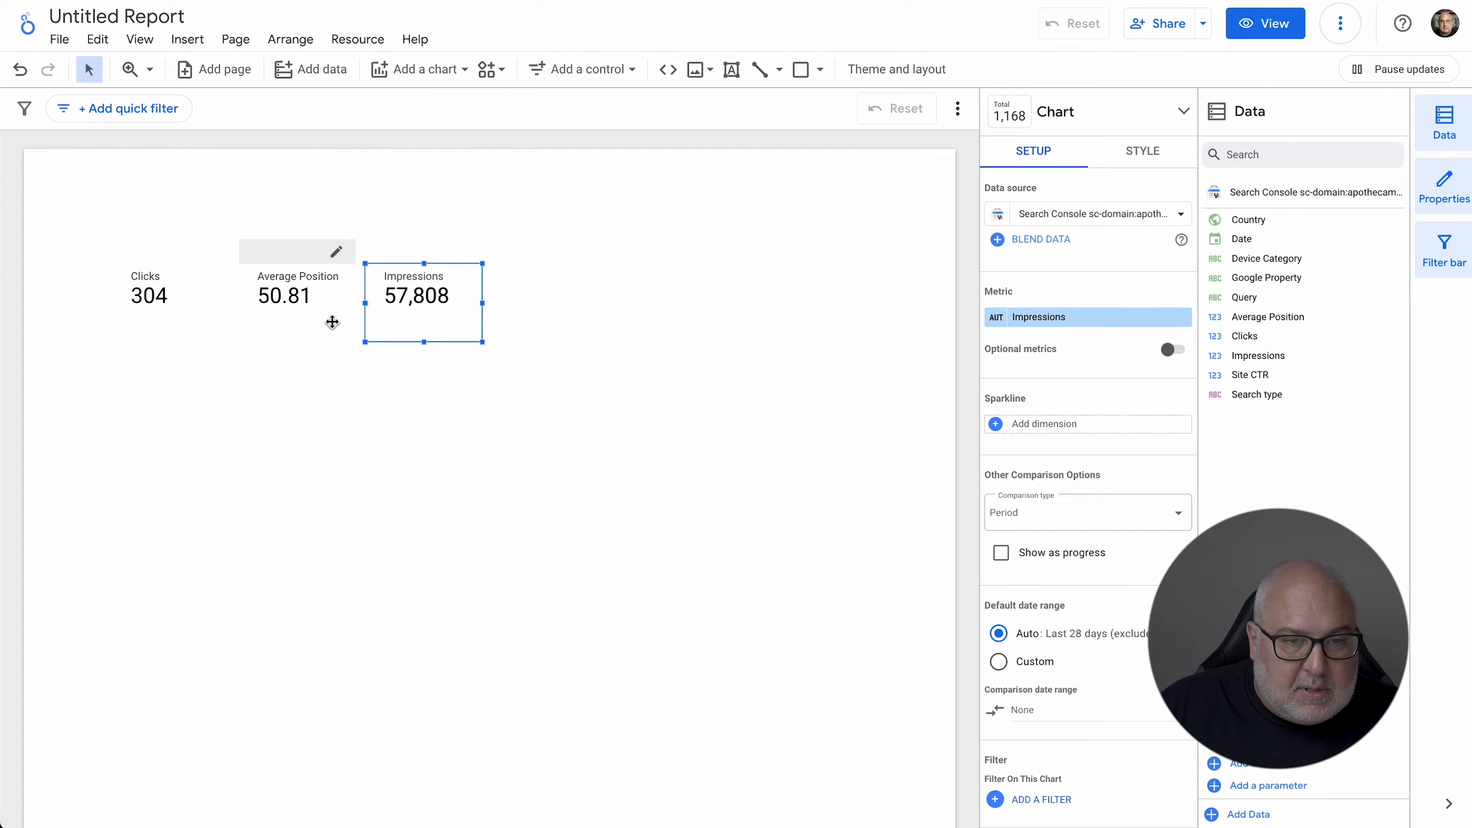
Check the apothecamarketing.com property in Search Console, then return to Looker Studio and review the Clicks scorecard's date range settings
{"action": "left_click", "coordinate": [294, 300]}
{"action": "left_click", "coordinate": [417, 299]}
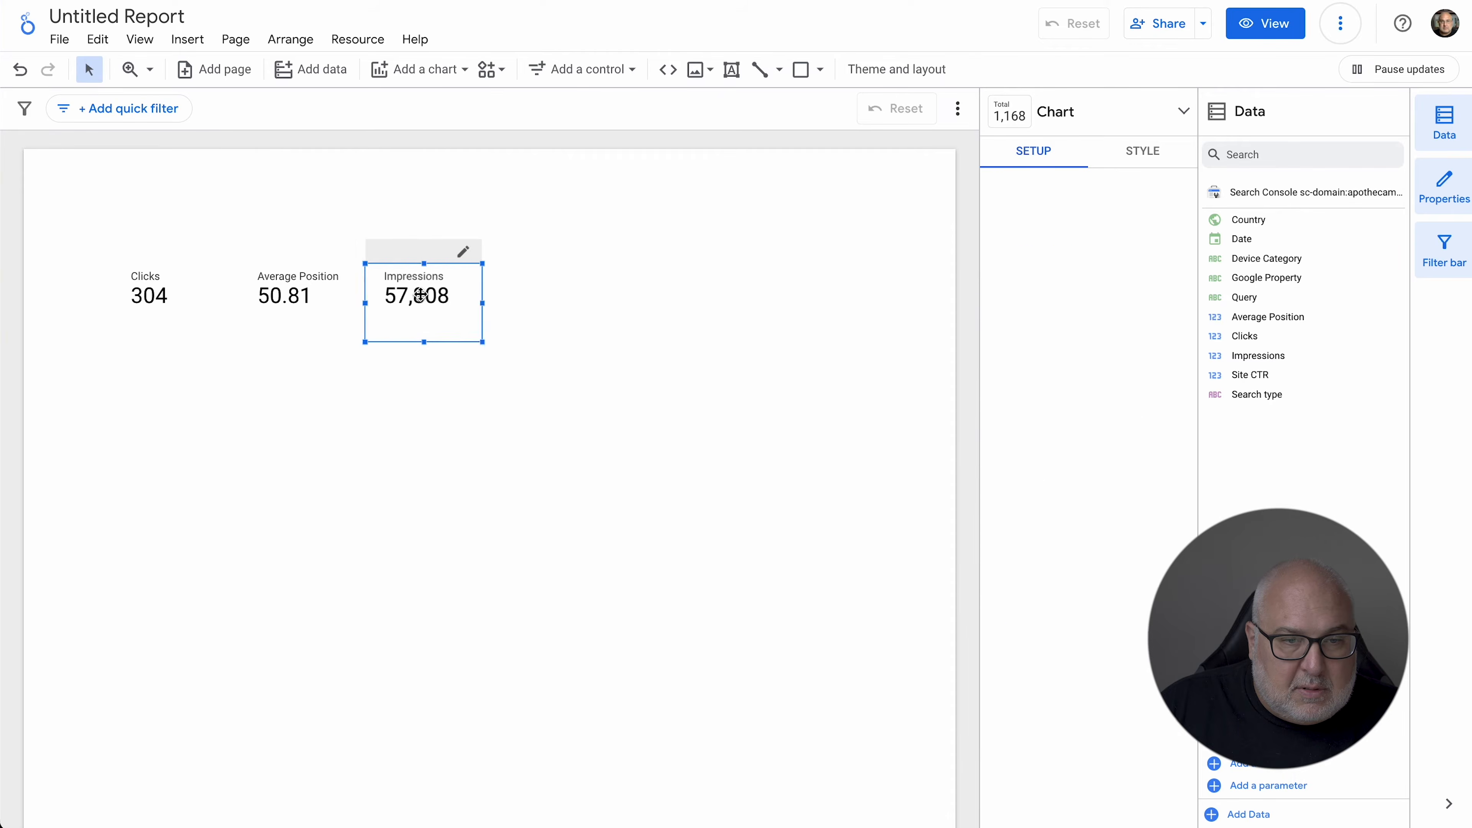
{"action": "left_click", "coordinate": [164, 290]}
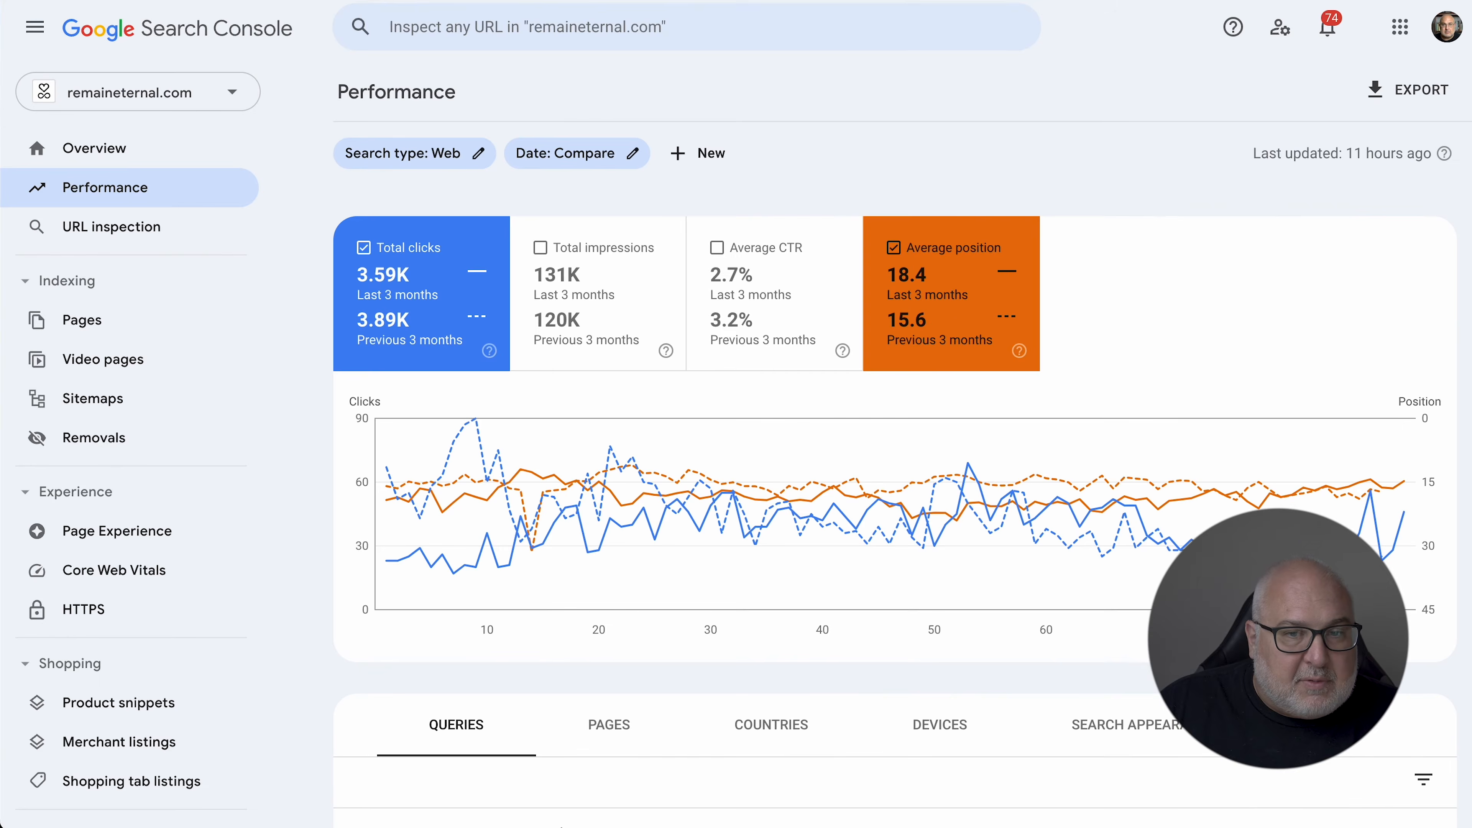
{"action": "left_click", "coordinate": [182, 95]}
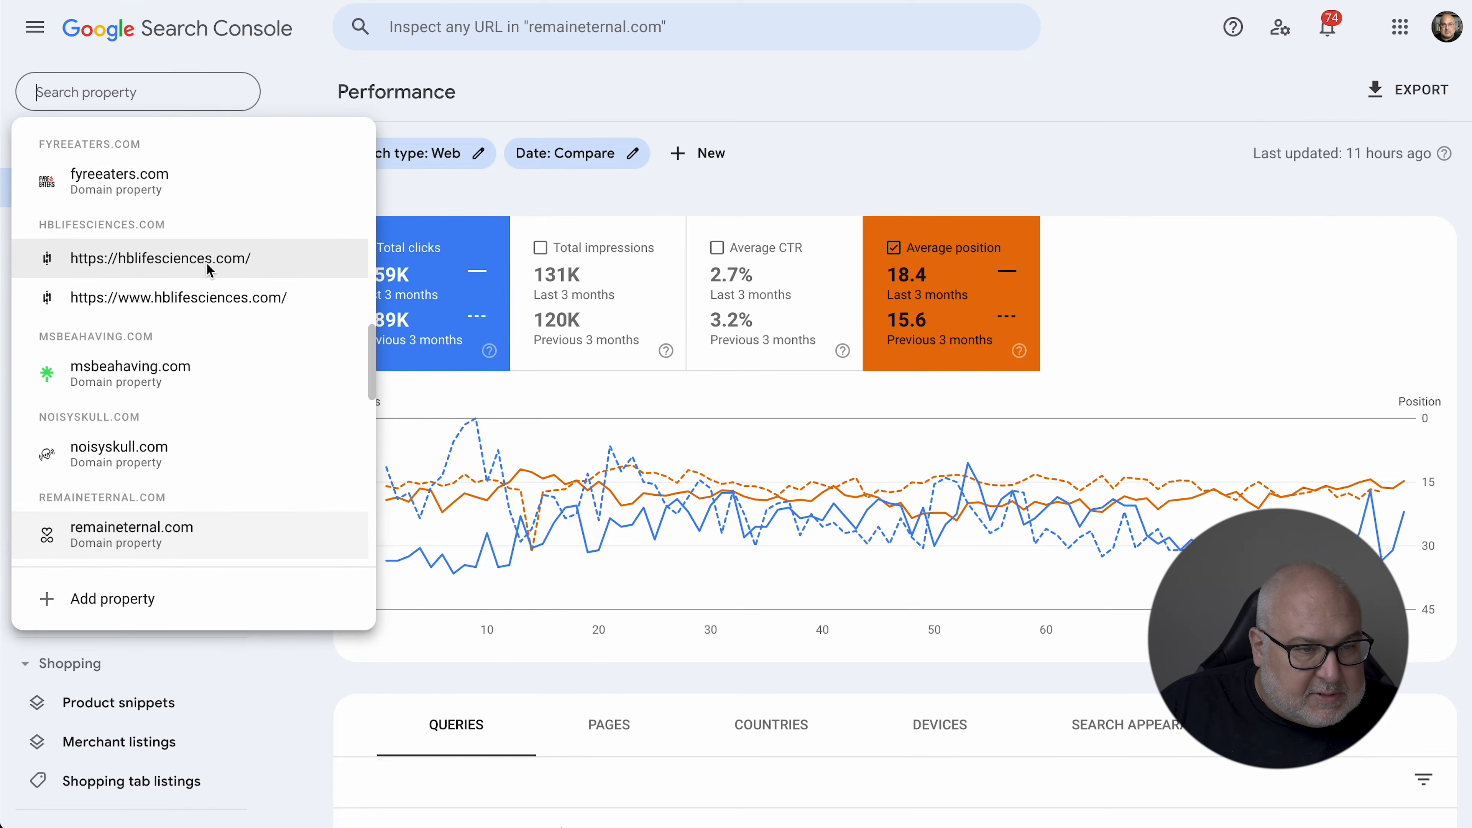
{"action": "scroll", "coordinate": [208, 269], "scroll_direction": "up", "scroll_amount": 10}
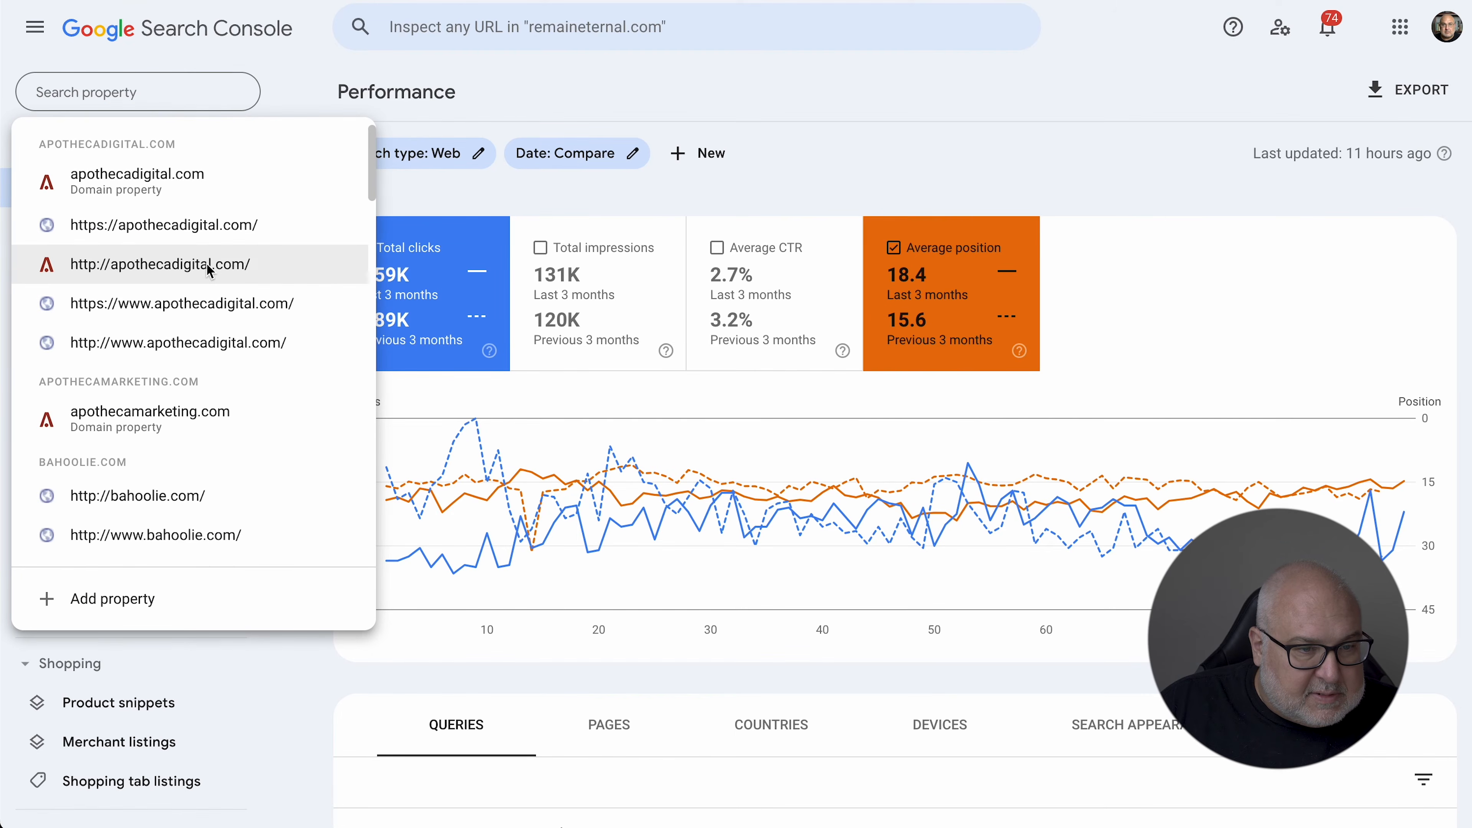
{"action": "left_click", "coordinate": [197, 417]}
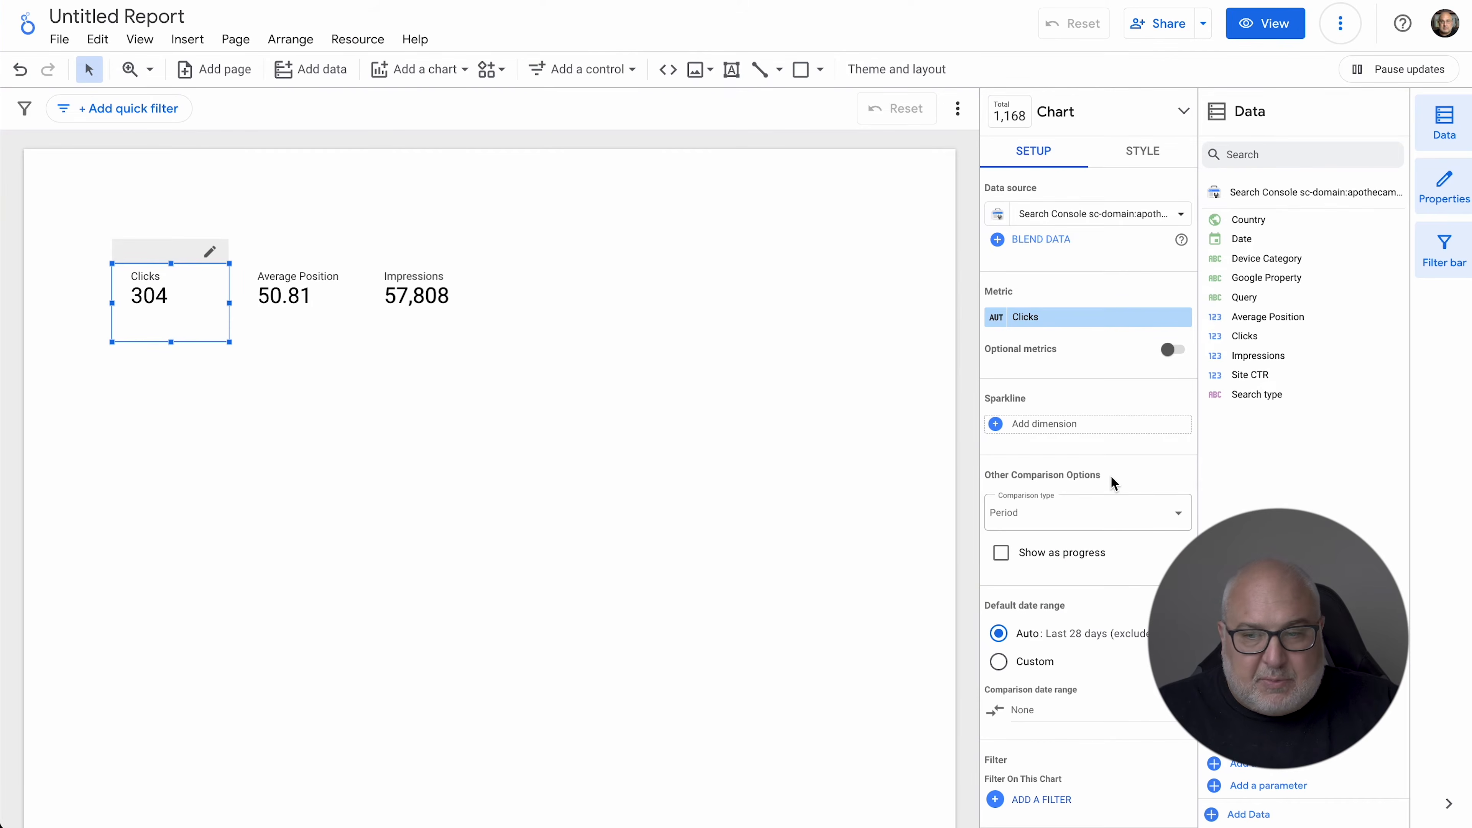
{"action": "scroll", "coordinate": [1111, 483], "scroll_direction": "down", "scroll_amount": 3}
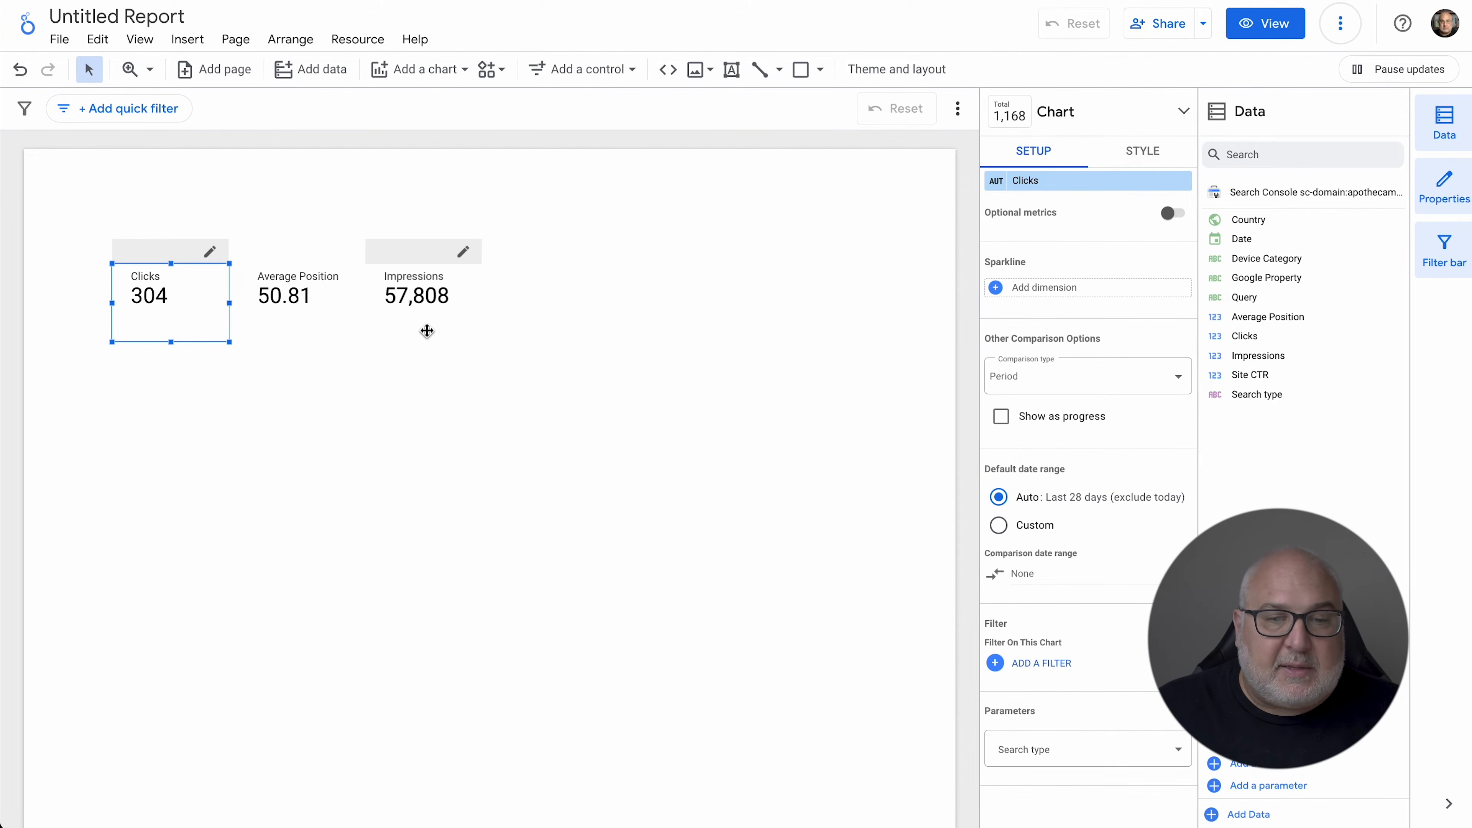
{"action": "left_click", "coordinate": [496, 386]}
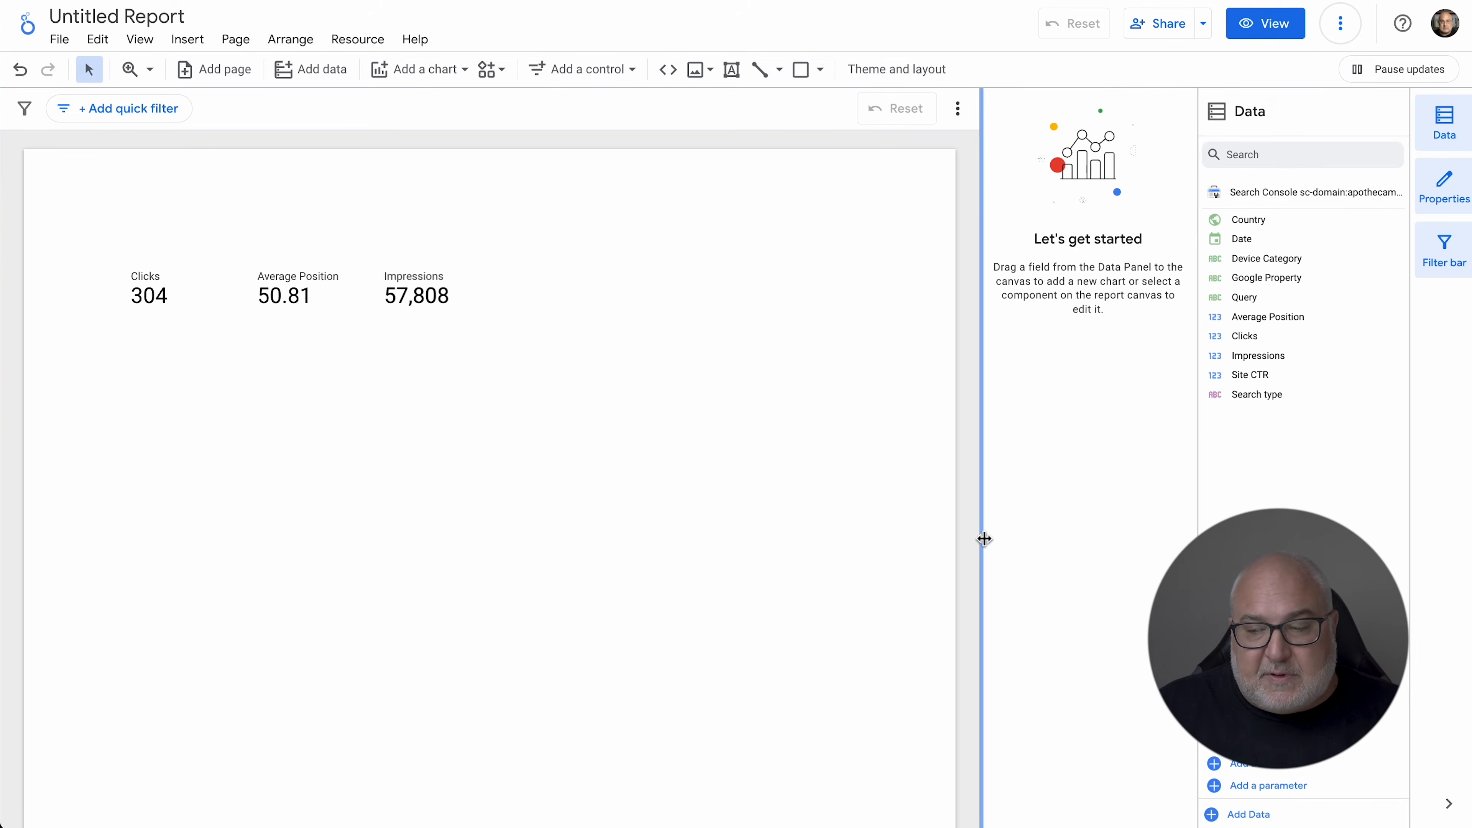
Start a new calculated field in the Search Console data source and name it Unique KW Count
{"action": "left_click", "coordinate": [1276, 764]}
{"action": "left_click", "coordinate": [1284, 650]}
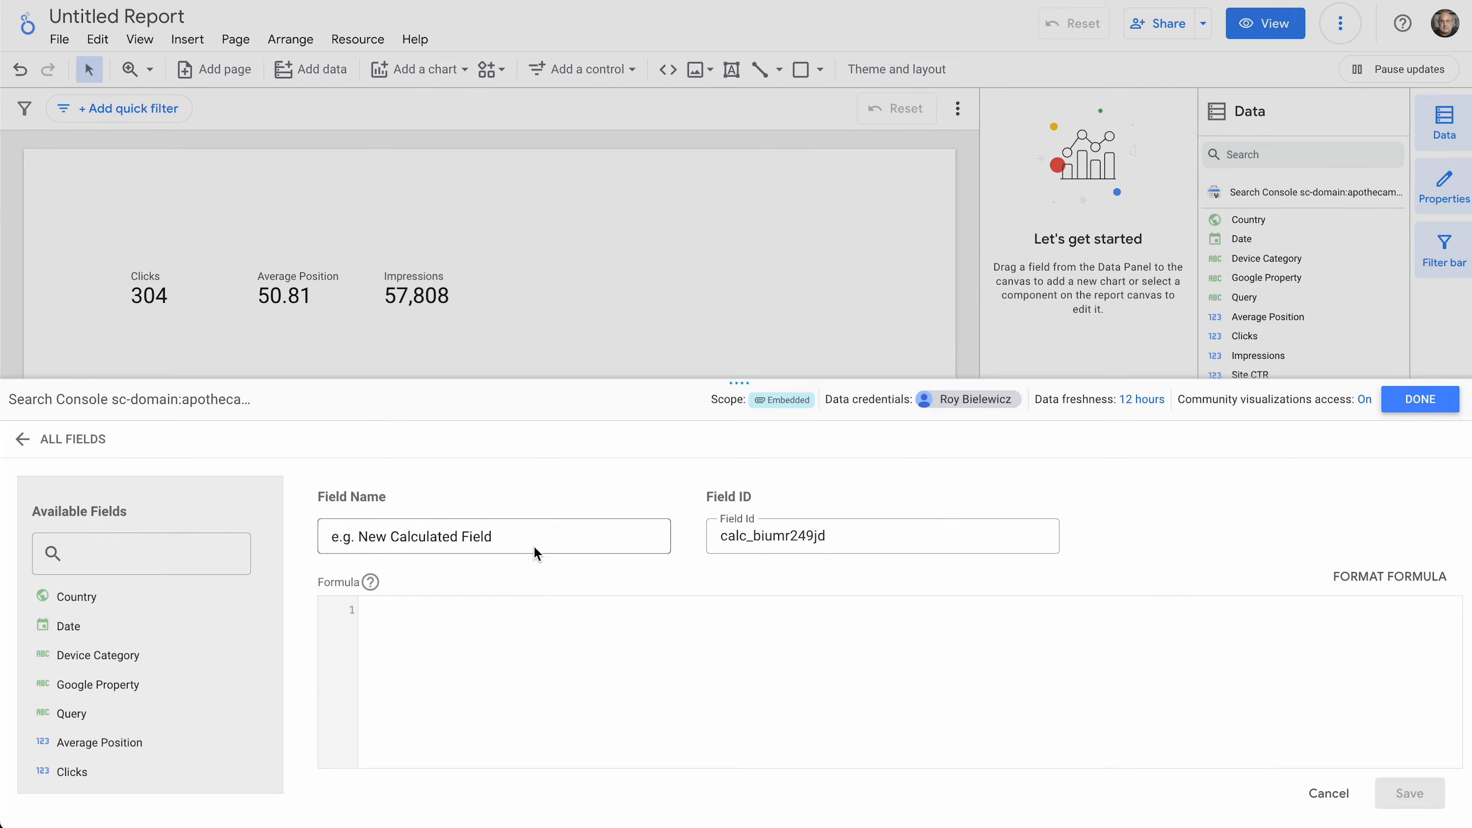
{"action": "left_click", "coordinate": [531, 538]}
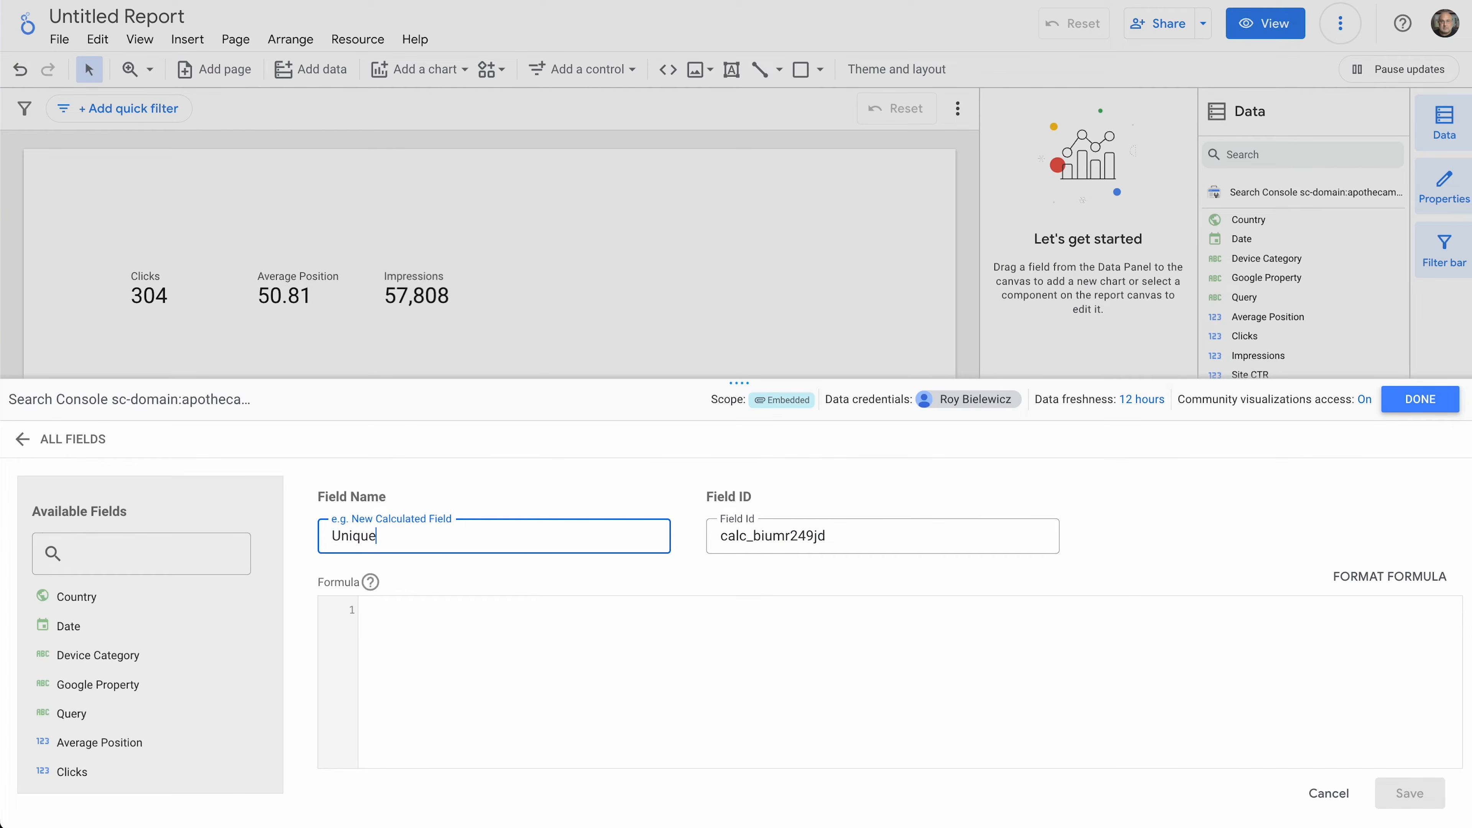
{"action": "type", "text": "Unique KW COu"}
{"action": "left_click", "coordinate": [621, 634]}
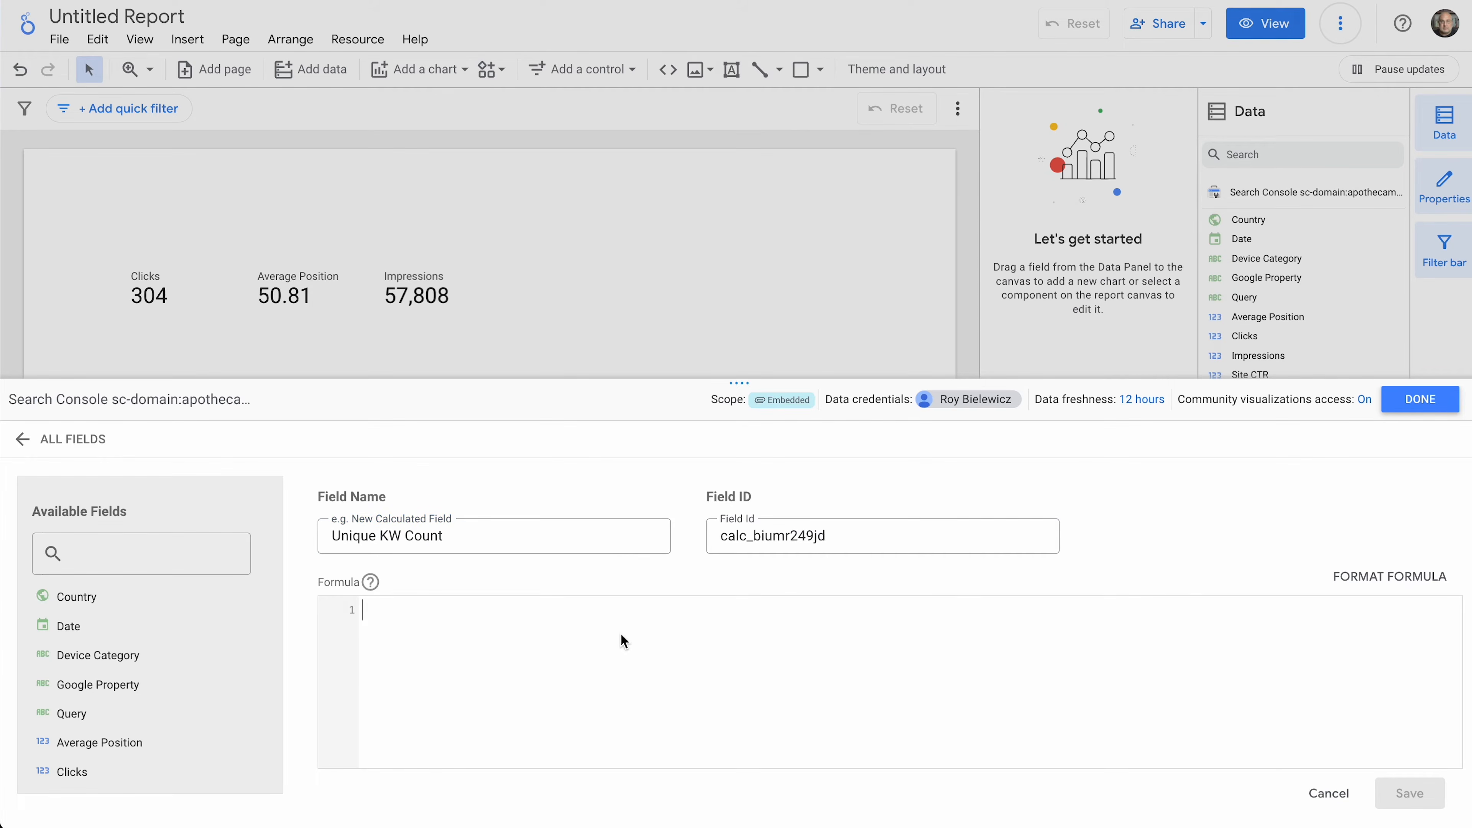
{"action": "type", "text": "di"}
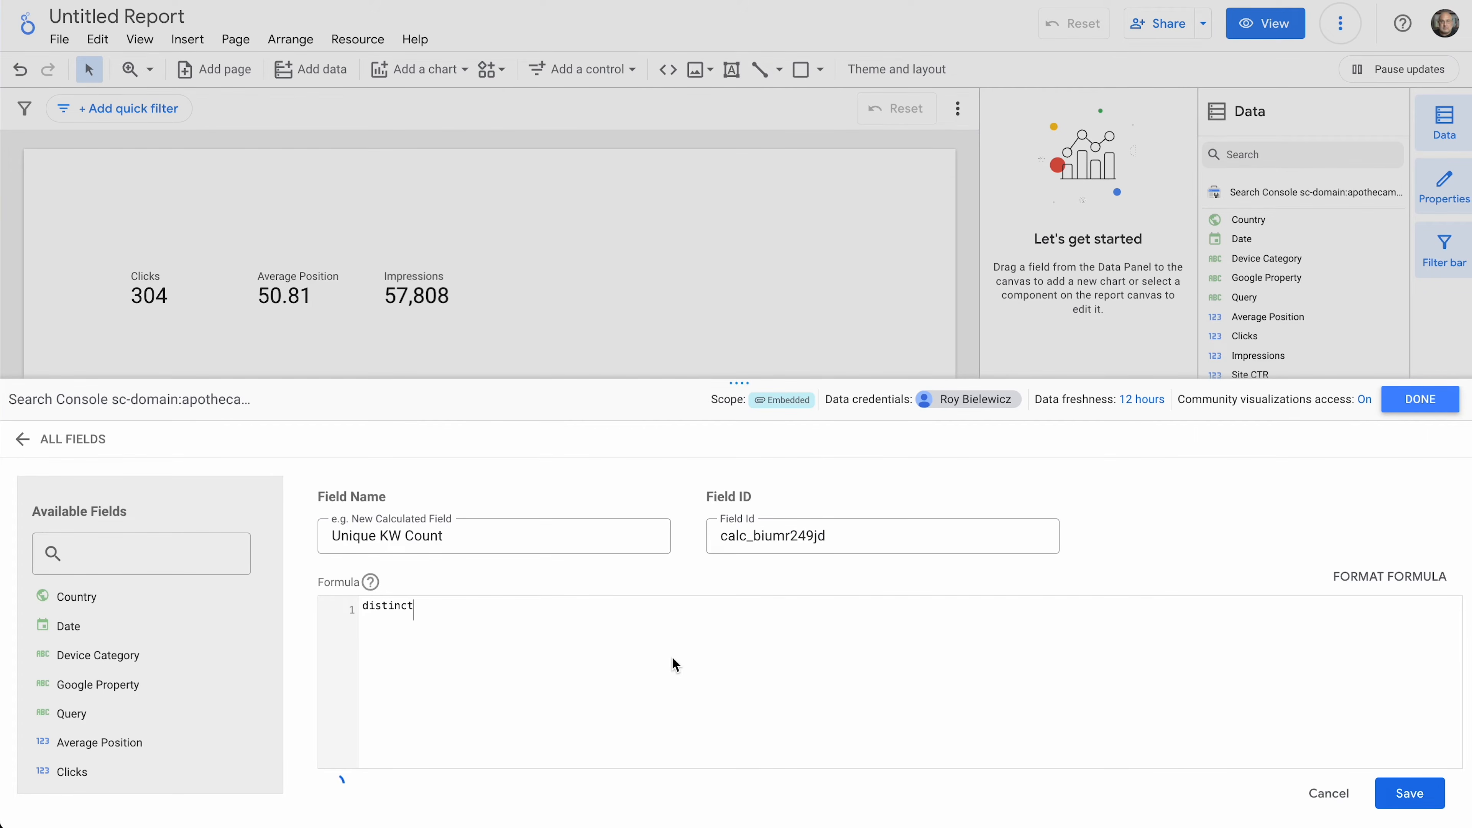
{"action": "type", "text": "stinct"}
{"action": "key", "text": "BackSpace"}
{"action": "key", "text": "BackSpace"}
{"action": "key", "text": "BackSpace"}
{"action": "key", "text": "BackSpace"}
Enter the formula COUNT_DISTINCT(Query) for the calculated field, save it, and return to the report
{"action": "type", "text": "count"}
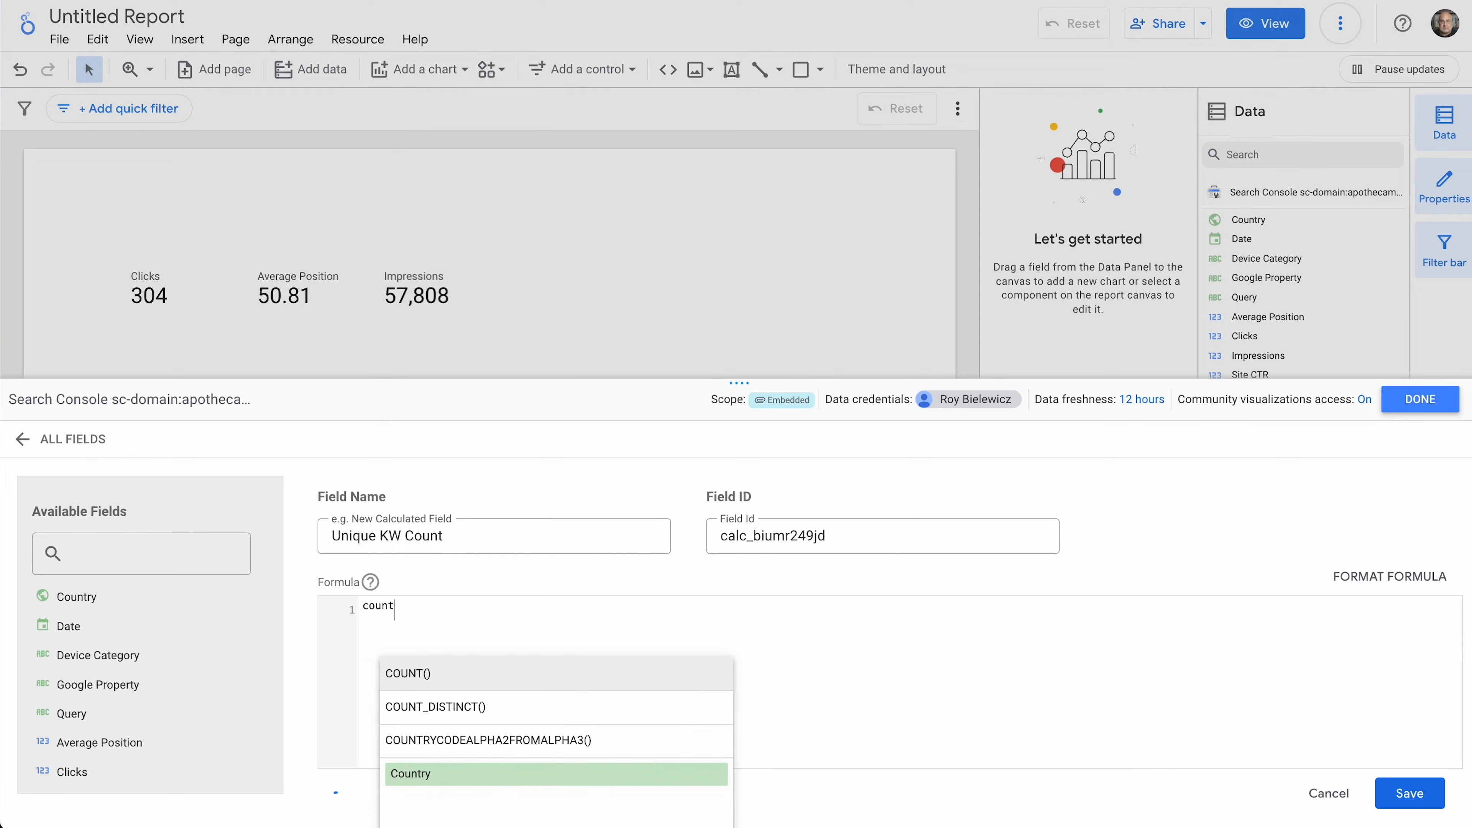
{"action": "left_click", "coordinate": [564, 717]}
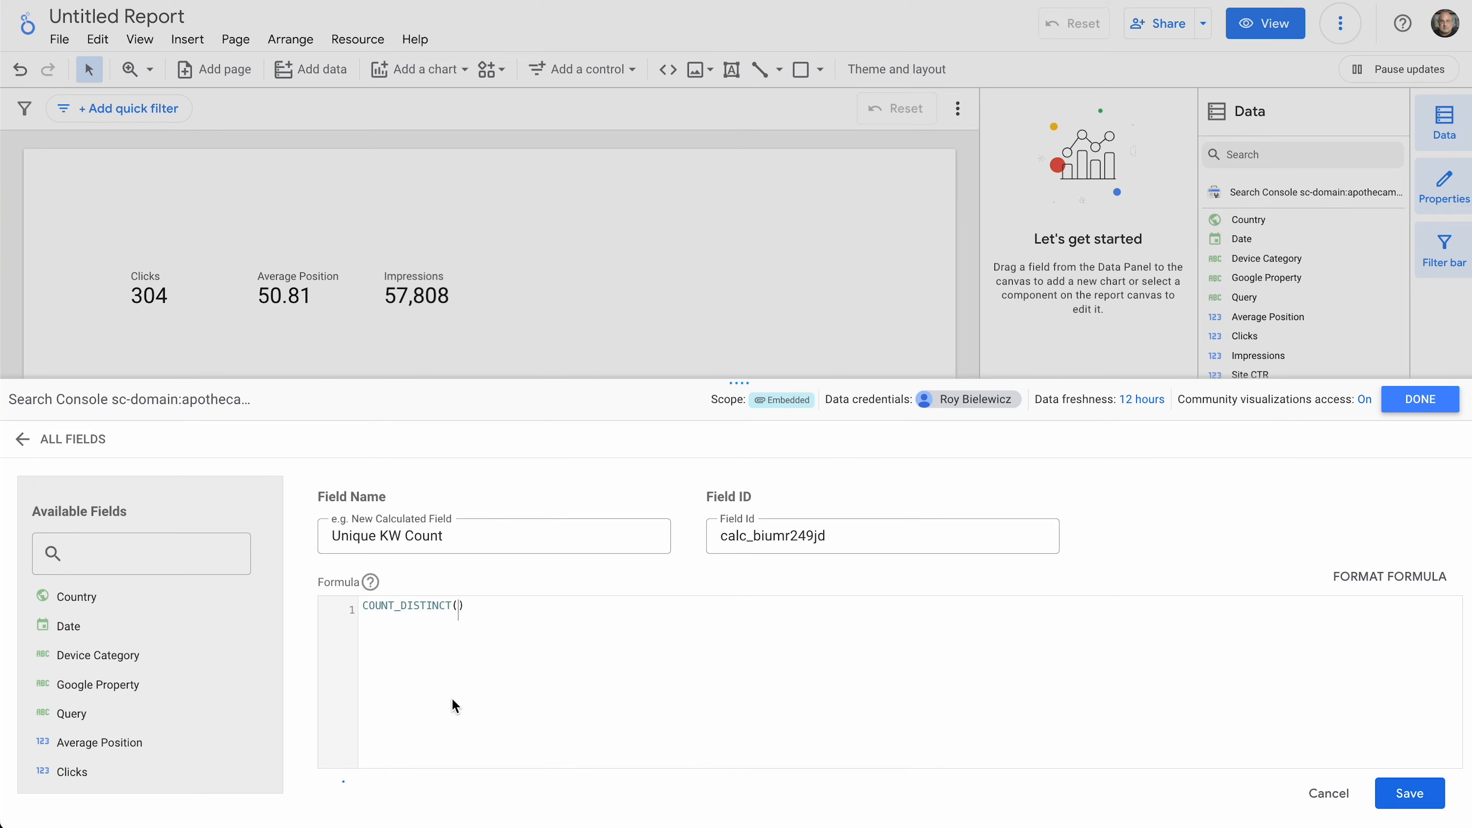
{"action": "type", "text": "a"}
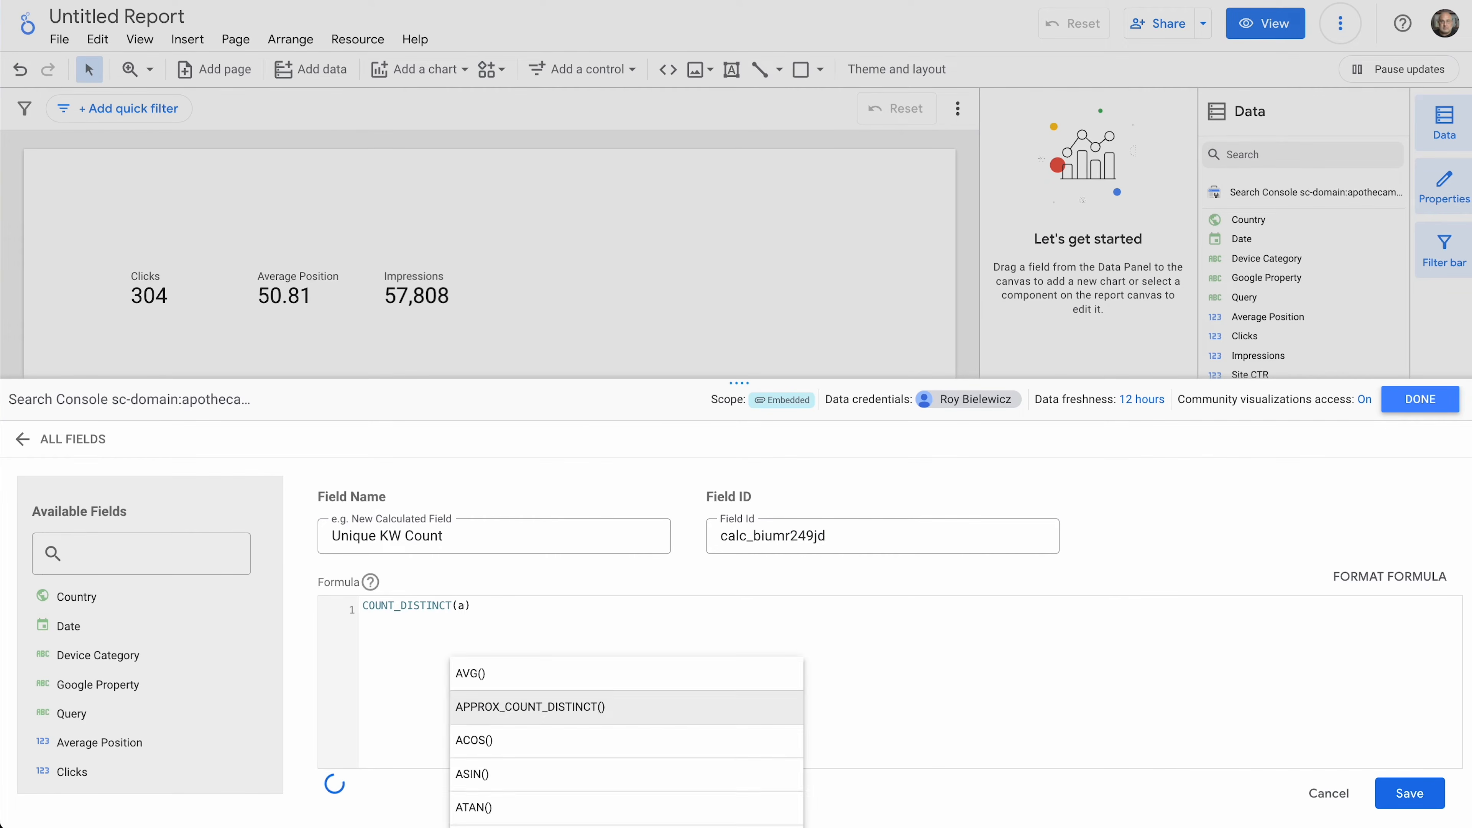
{"action": "key", "text": "BackSpace"}
{"action": "type", "text": "q"}
{"action": "left_click", "coordinate": [481, 719]}
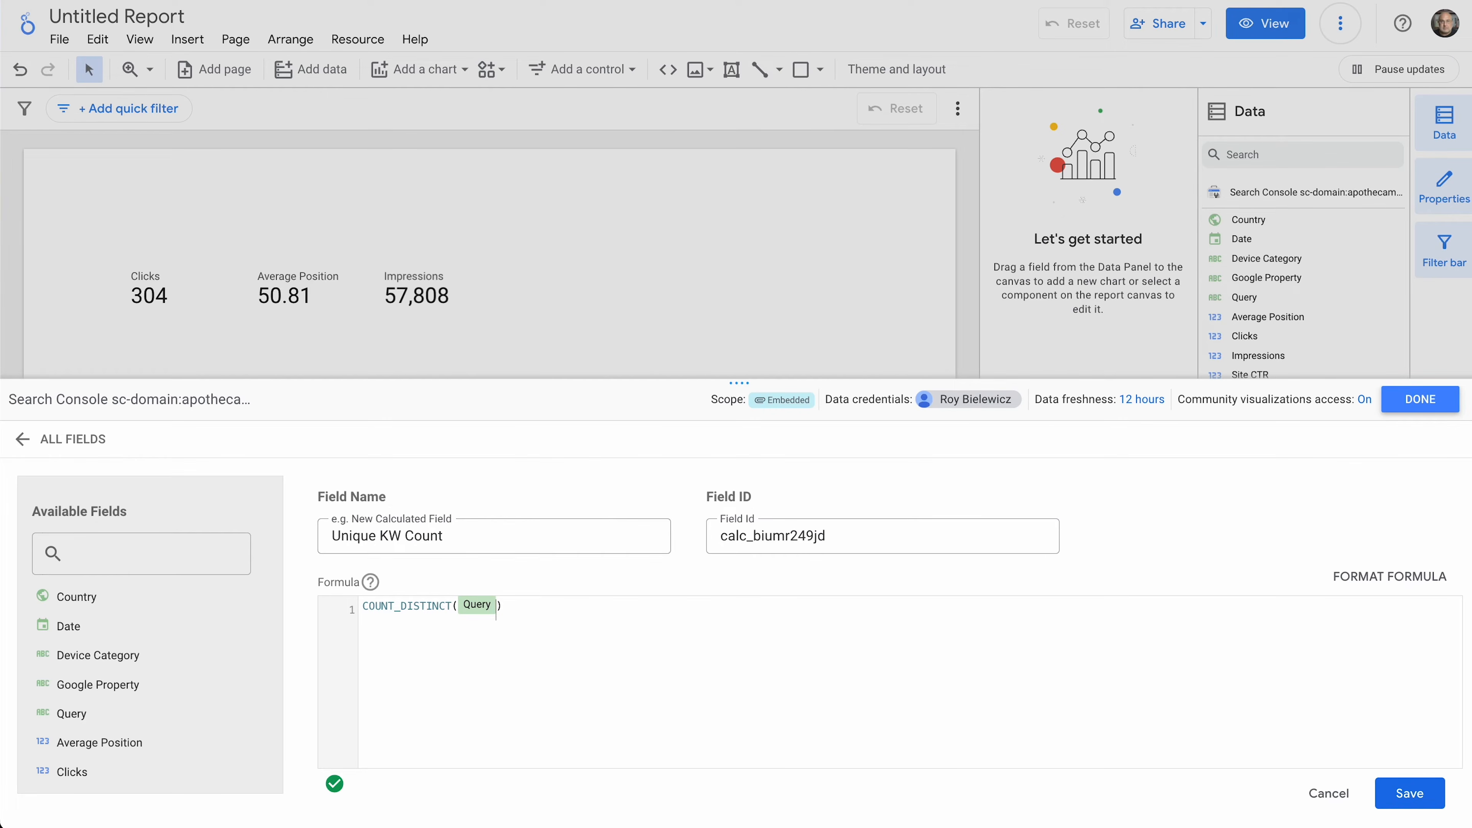
{"action": "left_click", "coordinate": [1408, 792]}
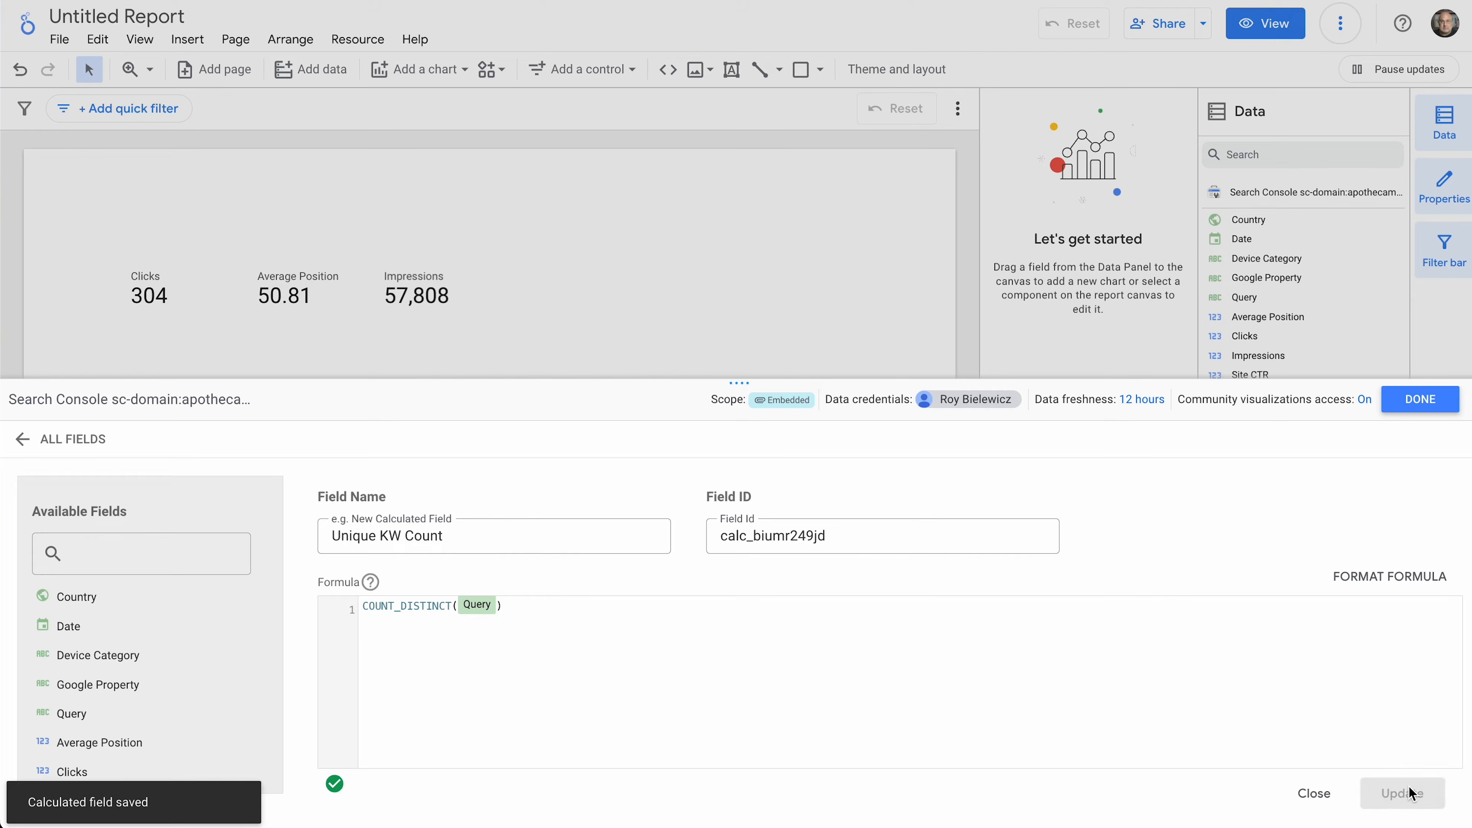
{"action": "left_click", "coordinate": [1420, 399]}
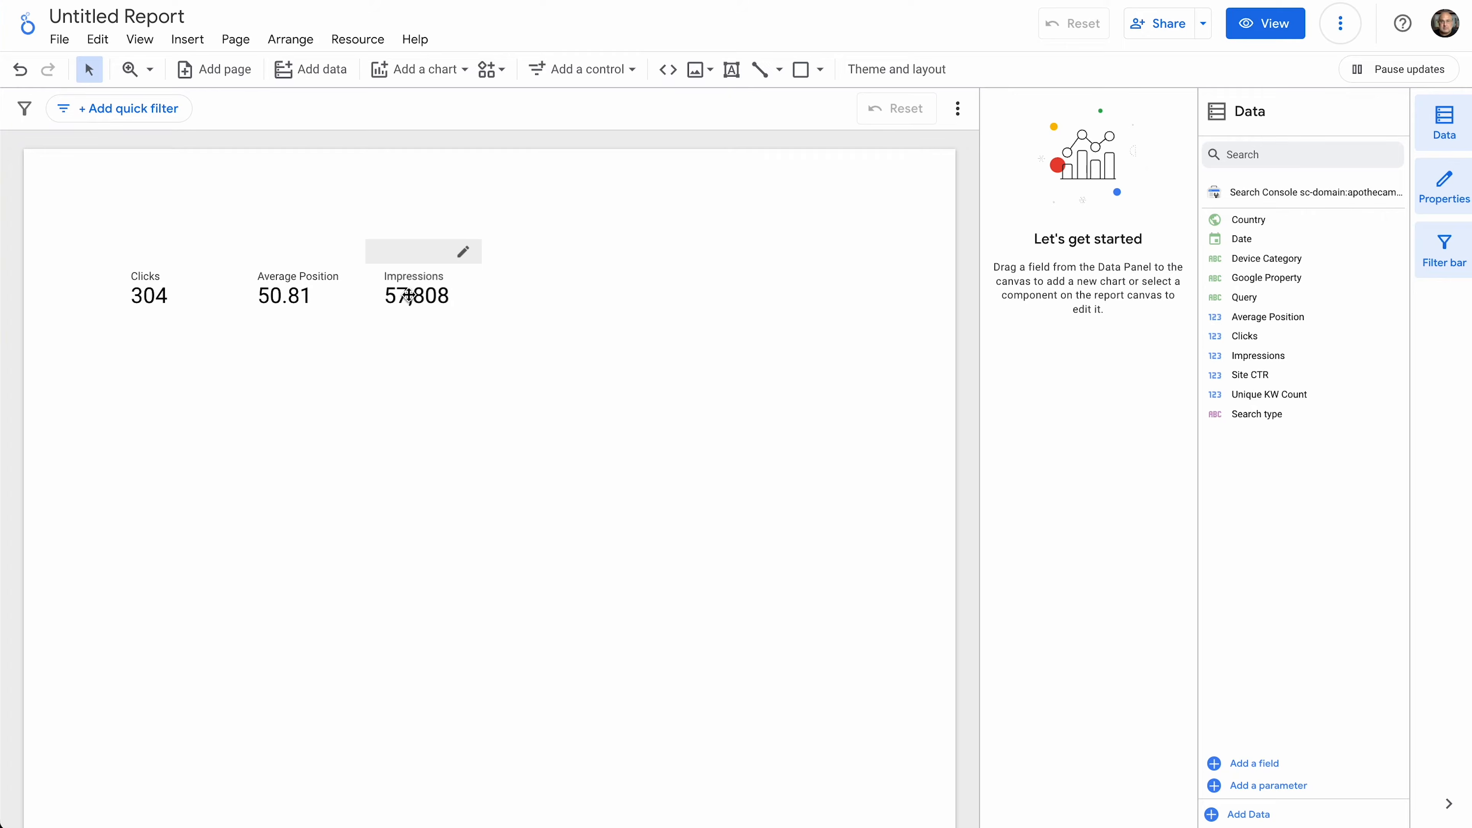
Create a Unique KW Count scorecard from a copy of the Impressions scorecard, and place a duplicate of it alongside
{"action": "left_click", "coordinate": [425, 296]}
{"action": "left_click_drag", "start_coordinate": [424, 297], "coordinate": [587, 294]}
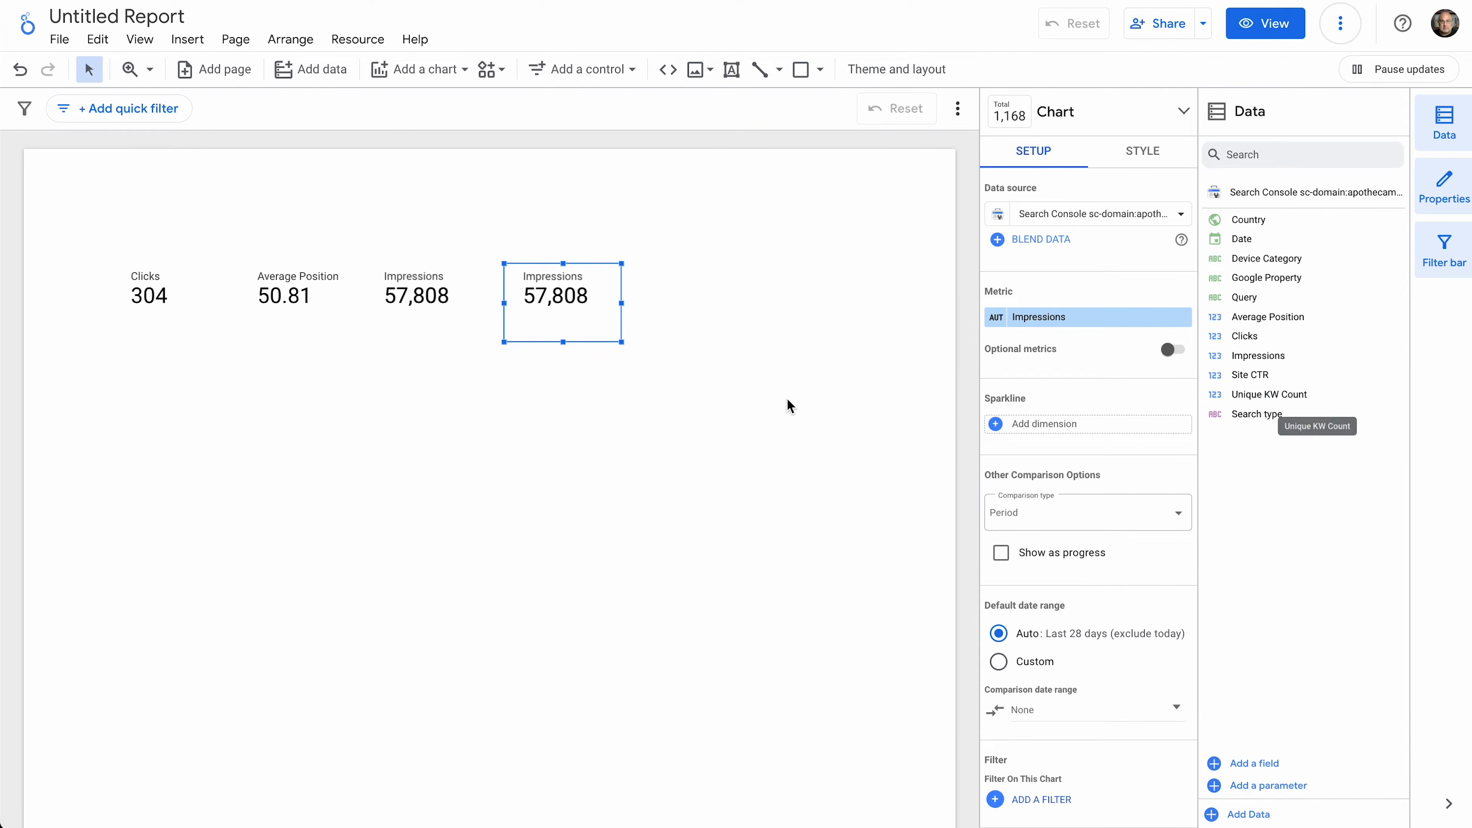
{"action": "left_click", "coordinate": [1057, 316]}
{"action": "type", "text": "uni"}
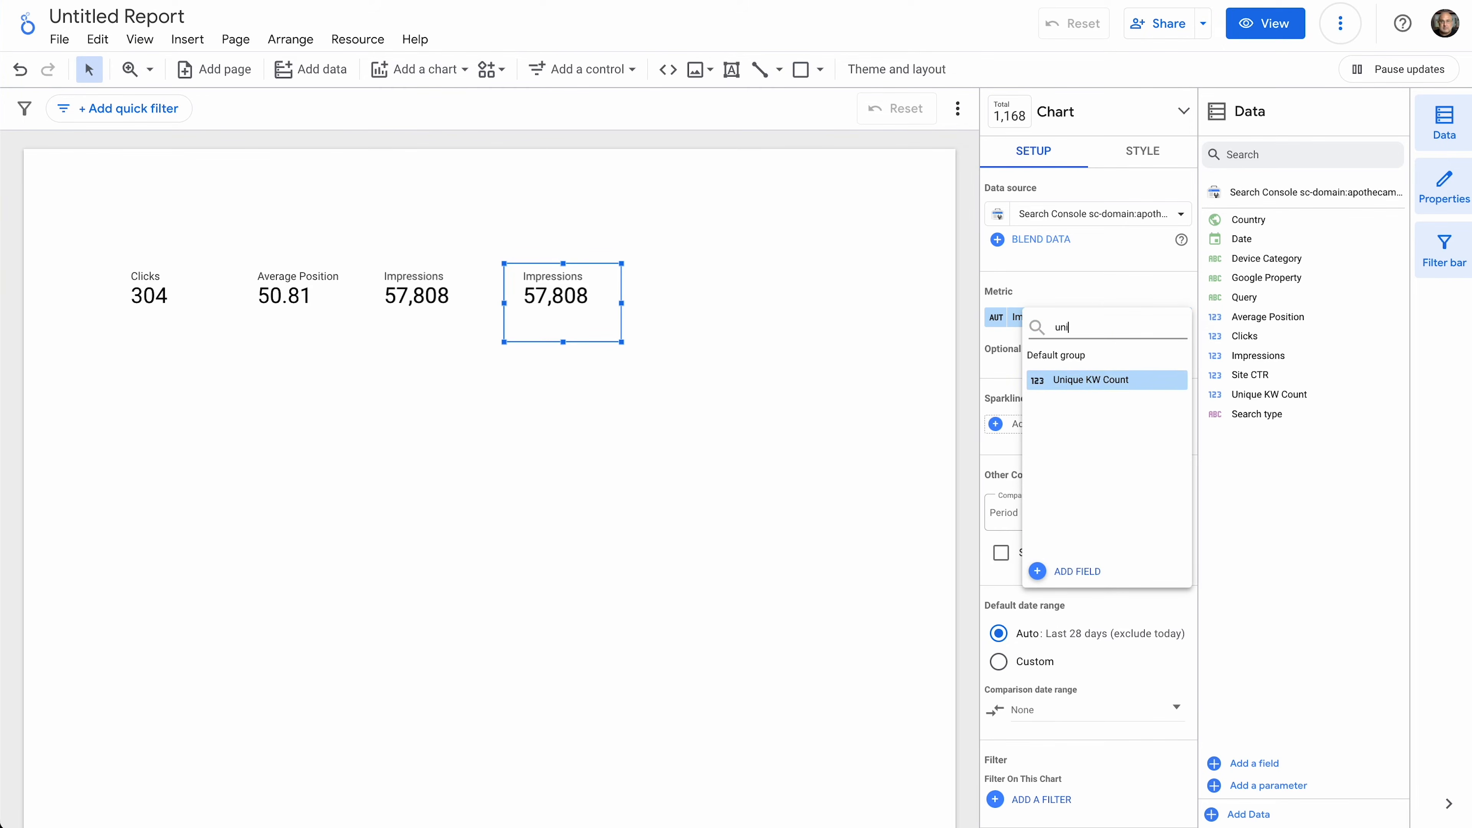
{"action": "left_click", "coordinate": [1130, 379]}
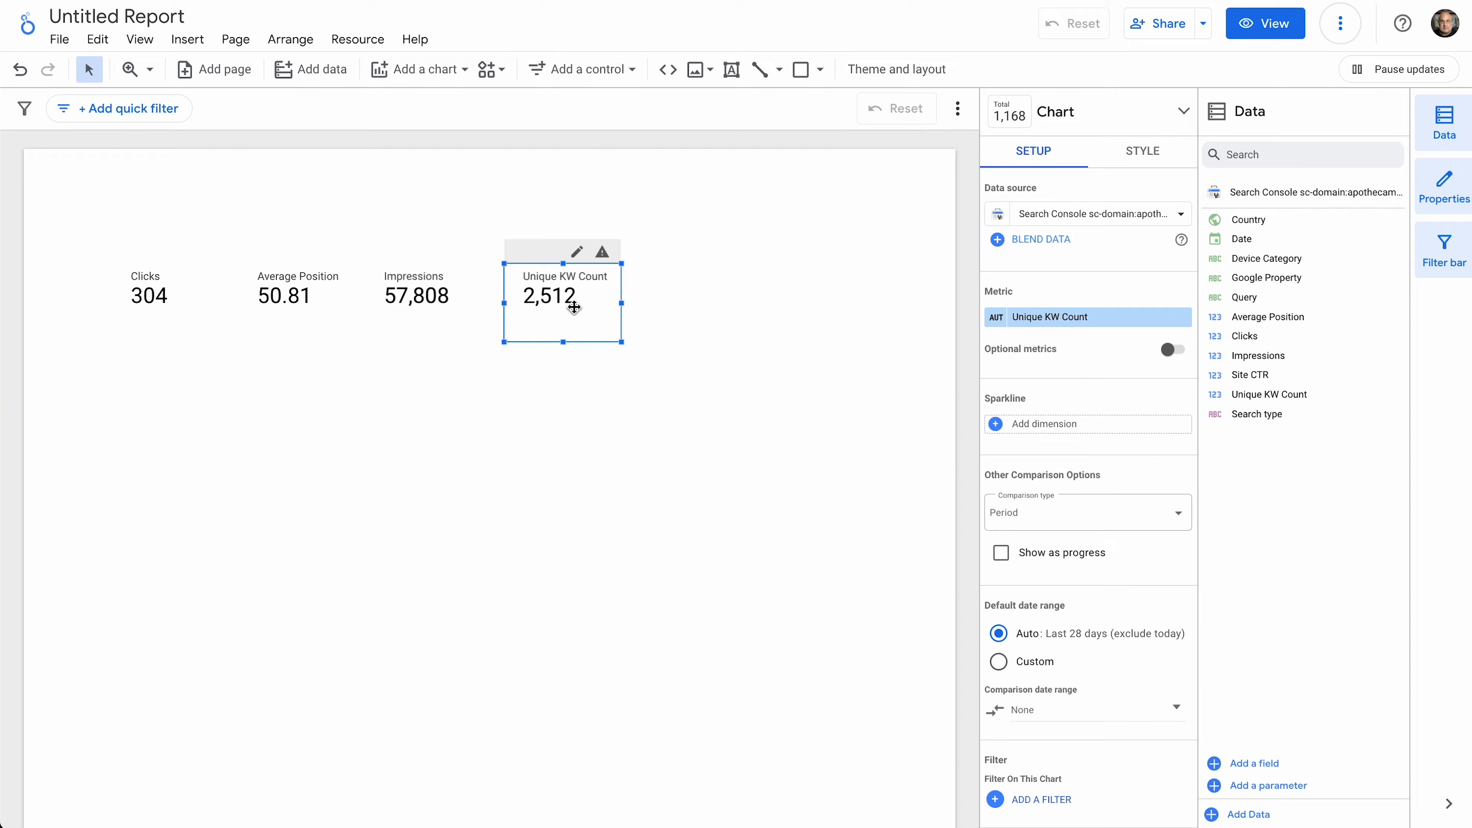
{"action": "key", "text": "ctrl+d"}
{"action": "left_click_drag", "start_coordinate": [580, 312], "coordinate": [723, 318]}
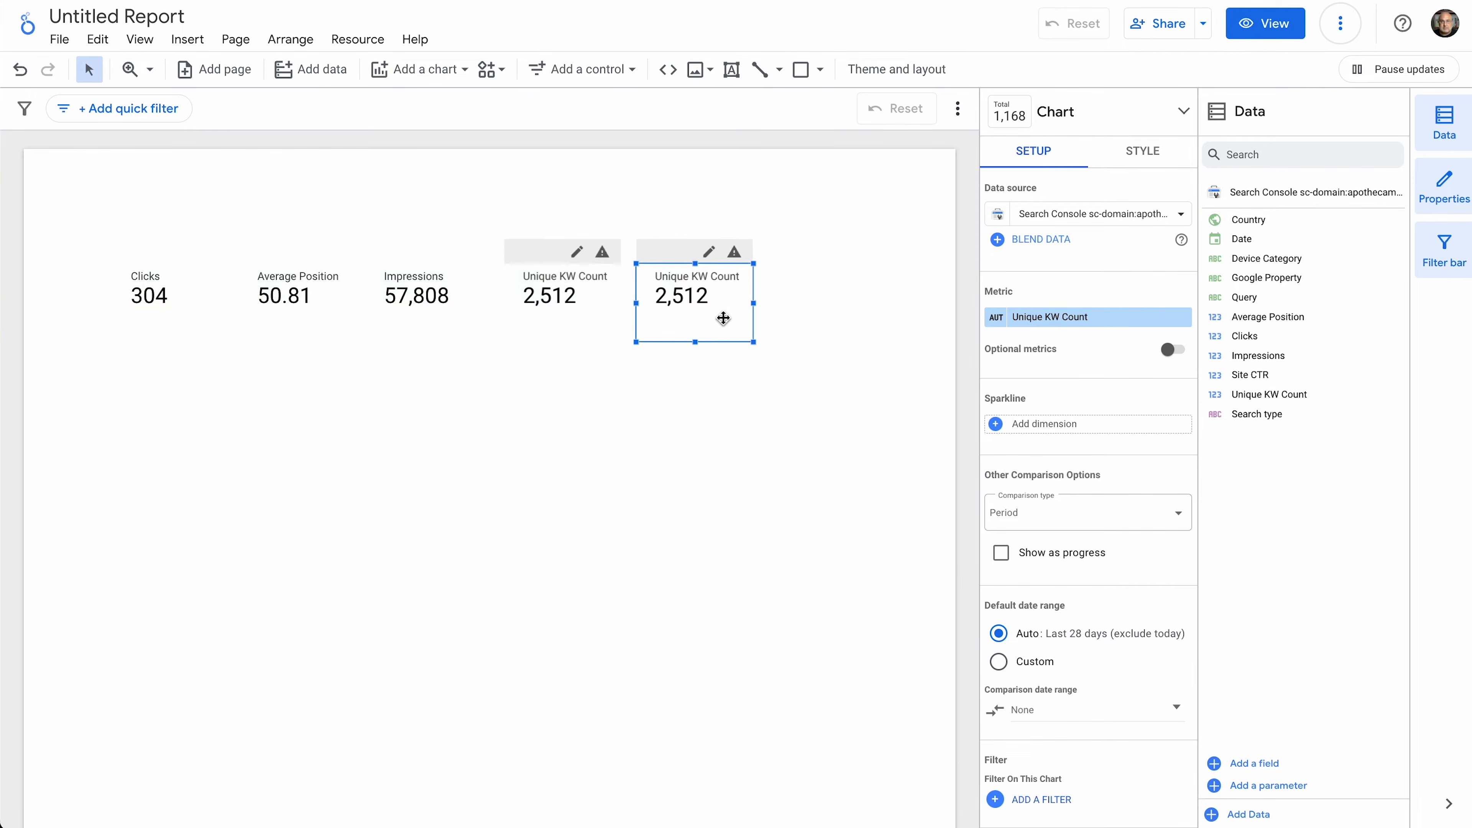
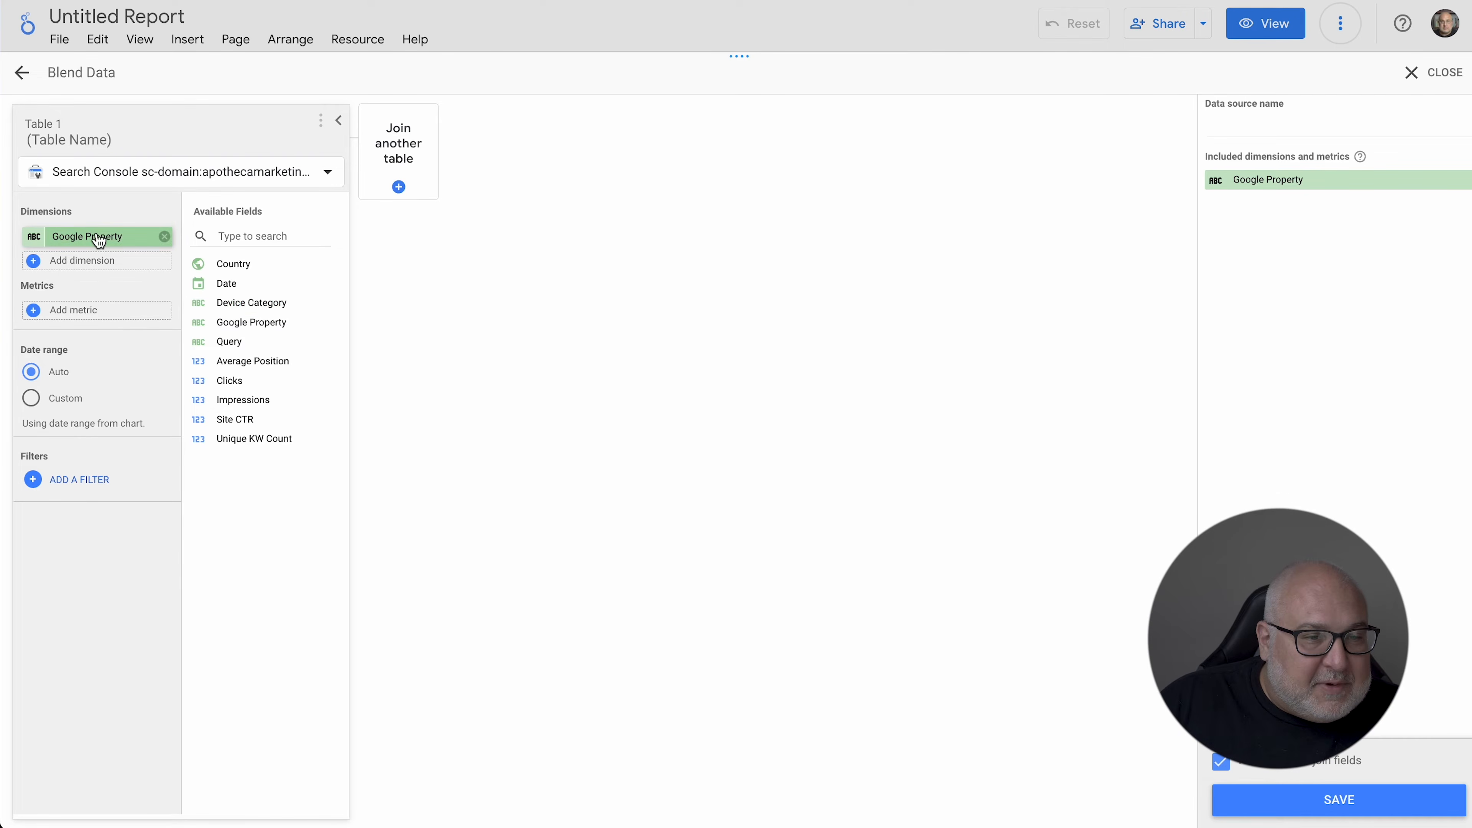
In the blend's Table 1, replace the Google Property dimension with Query and add Clicks as the metric
{"action": "left_click", "coordinate": [165, 236]}
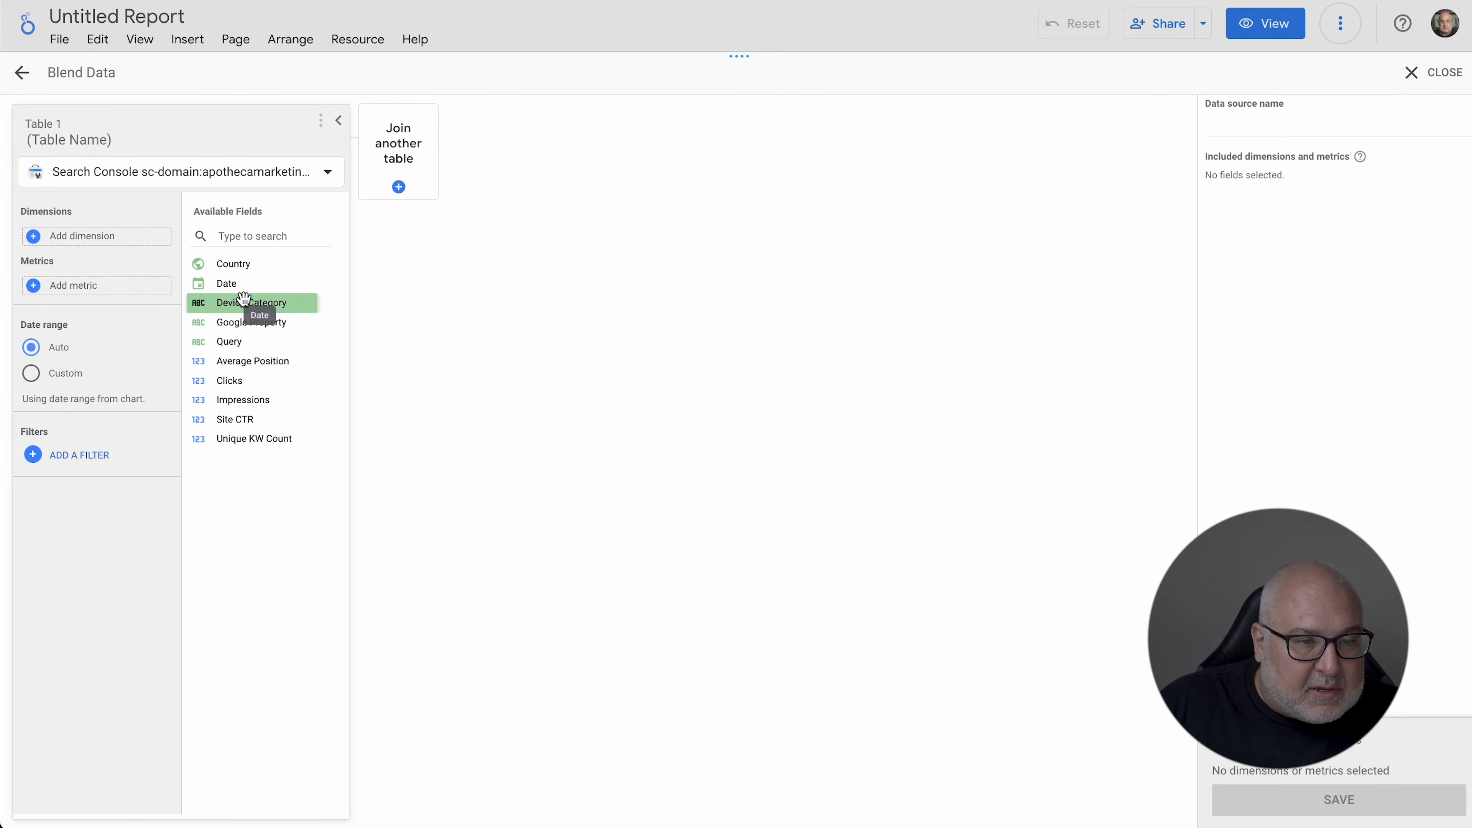
{"action": "left_click_drag", "start_coordinate": [241, 343], "coordinate": [102, 237]}
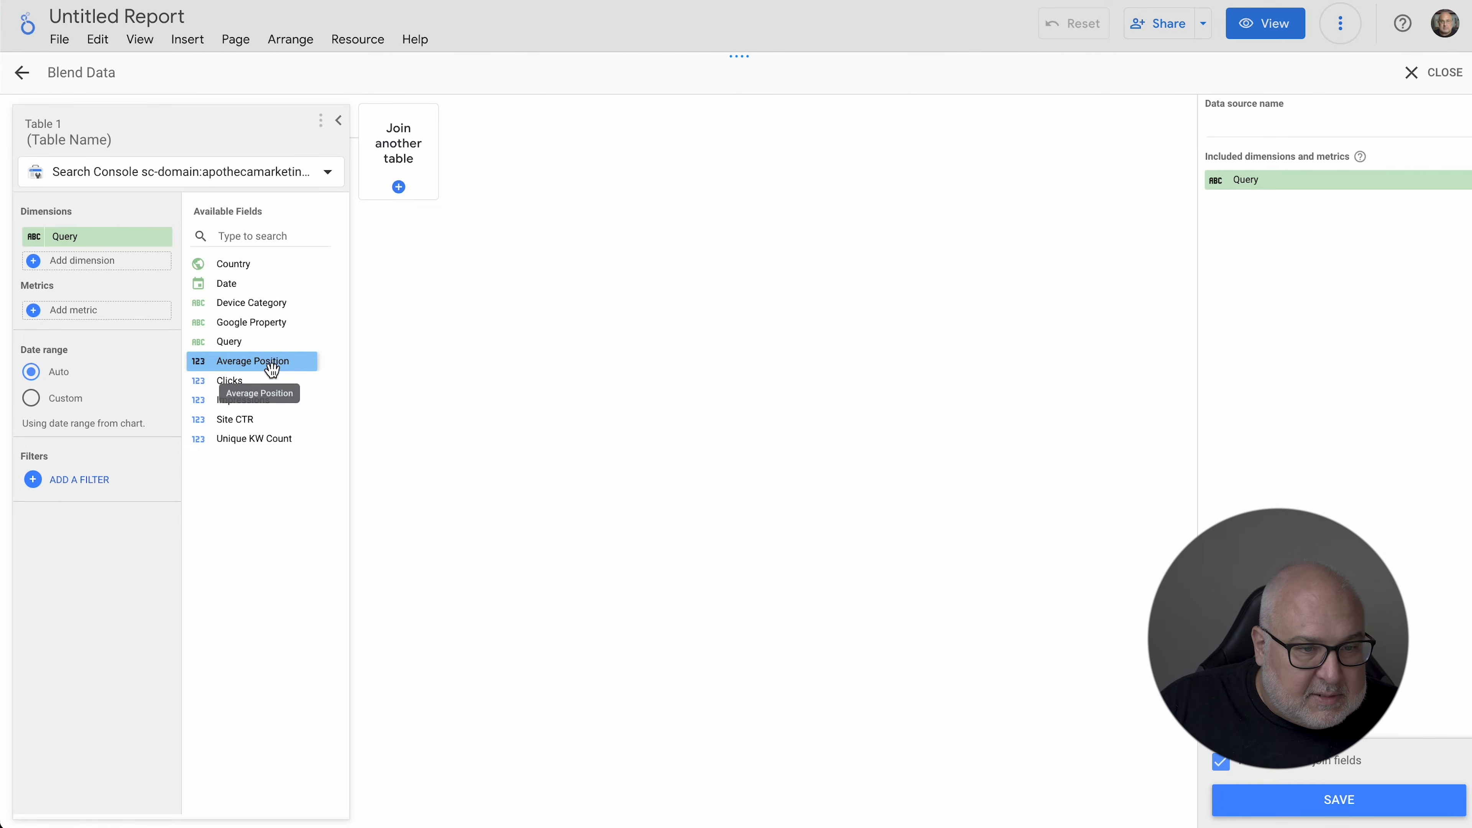
{"action": "left_click_drag", "start_coordinate": [233, 381], "coordinate": [69, 311]}
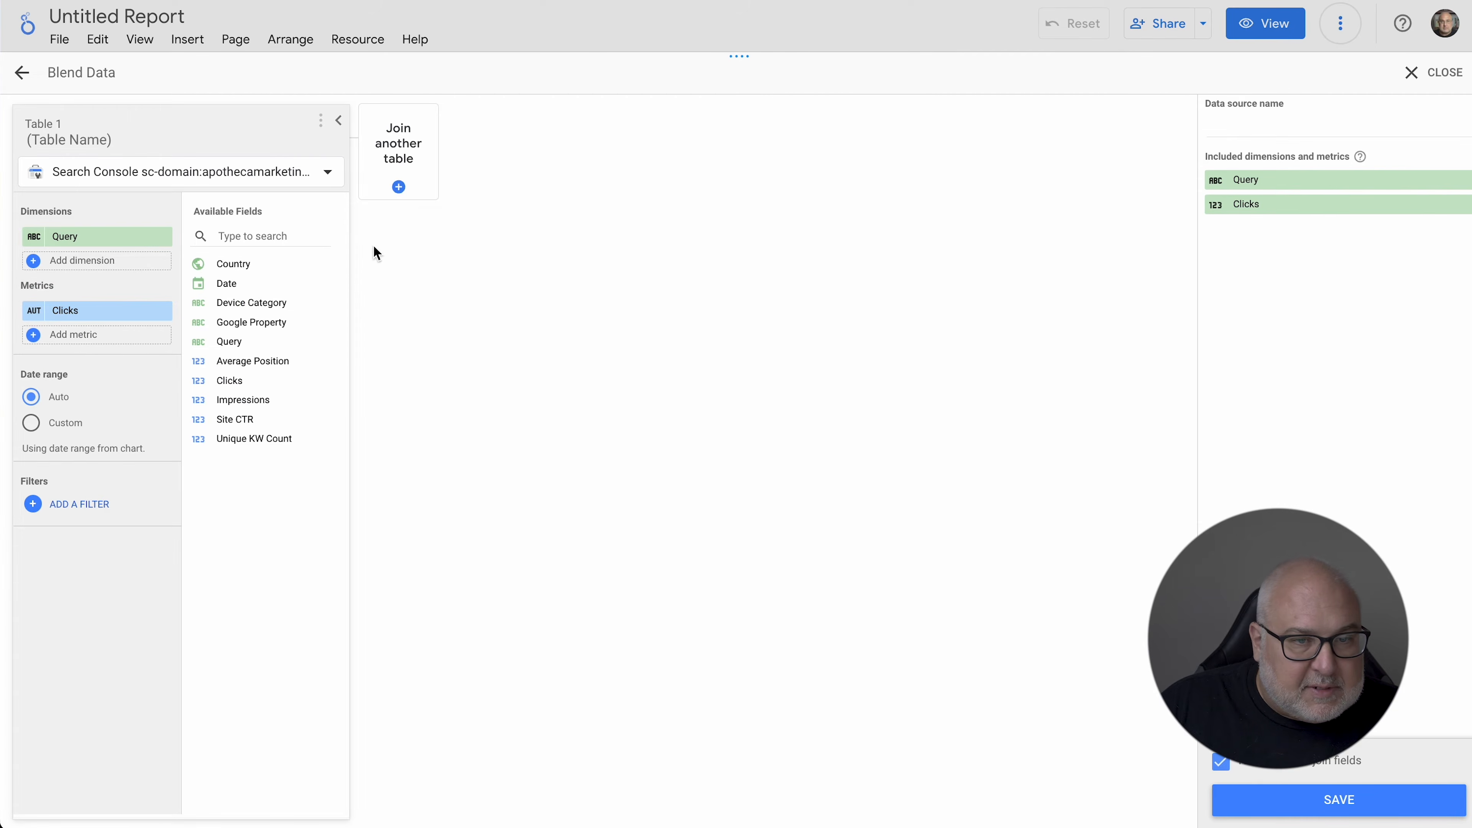
Add the same Search Console source as Table 2 with Average Position as metric, using a left outer join on Query
{"action": "left_click", "coordinate": [398, 187]}
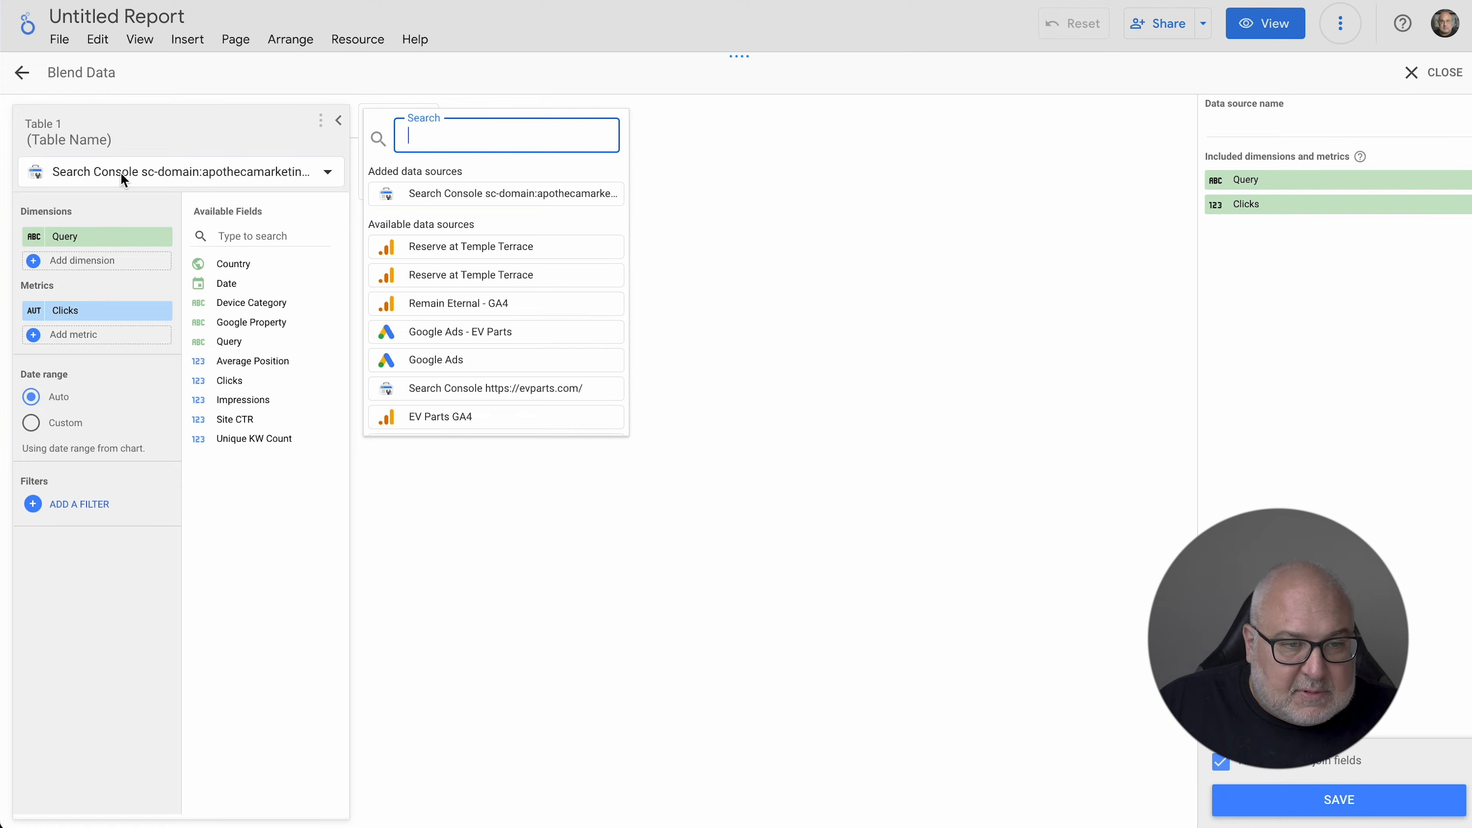
{"action": "left_click", "coordinate": [534, 195]}
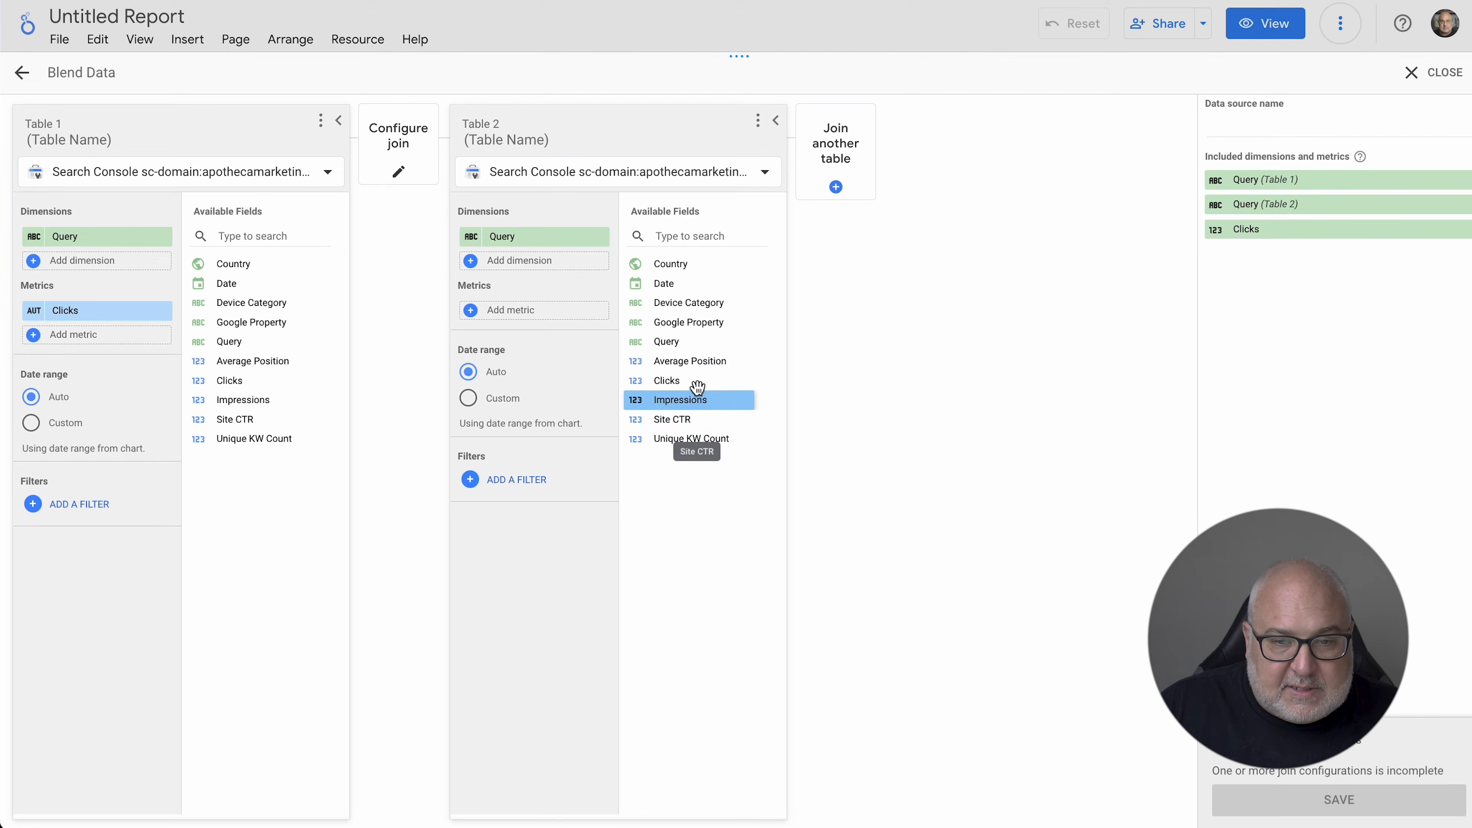
{"action": "left_click_drag", "start_coordinate": [693, 360], "coordinate": [545, 323]}
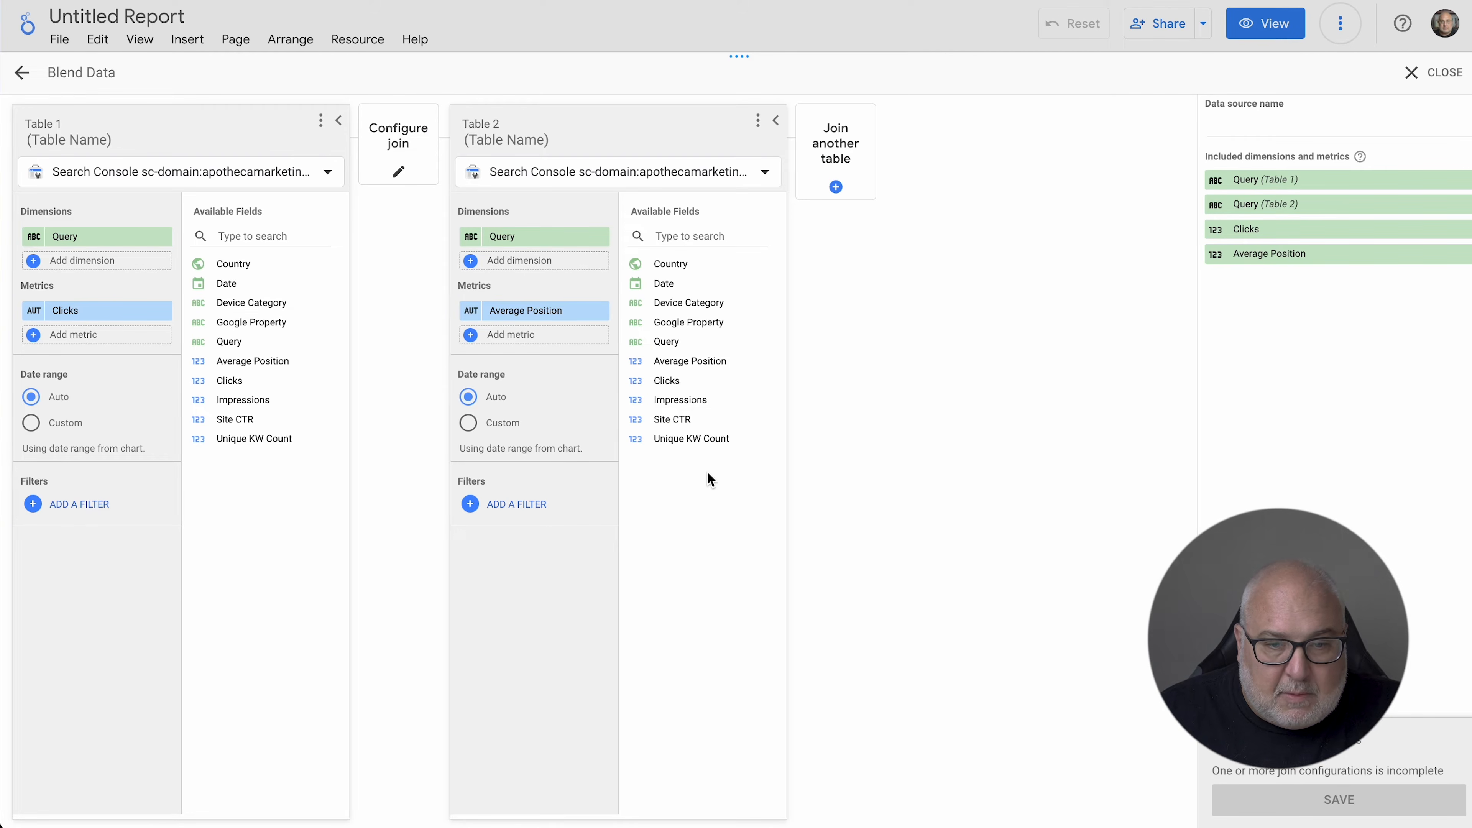
{"action": "left_click", "coordinate": [399, 164]}
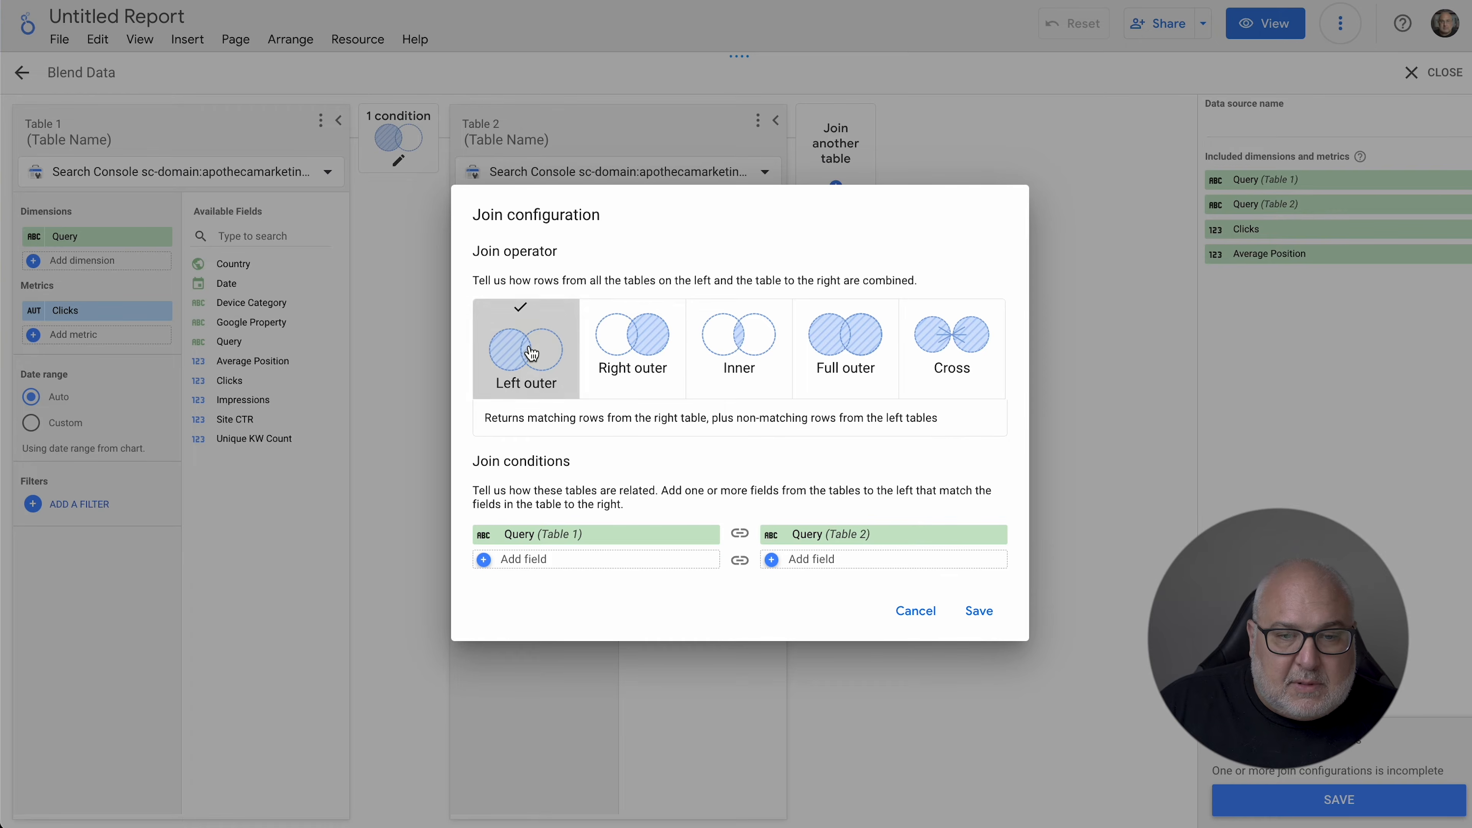
{"action": "left_click", "coordinate": [978, 612]}
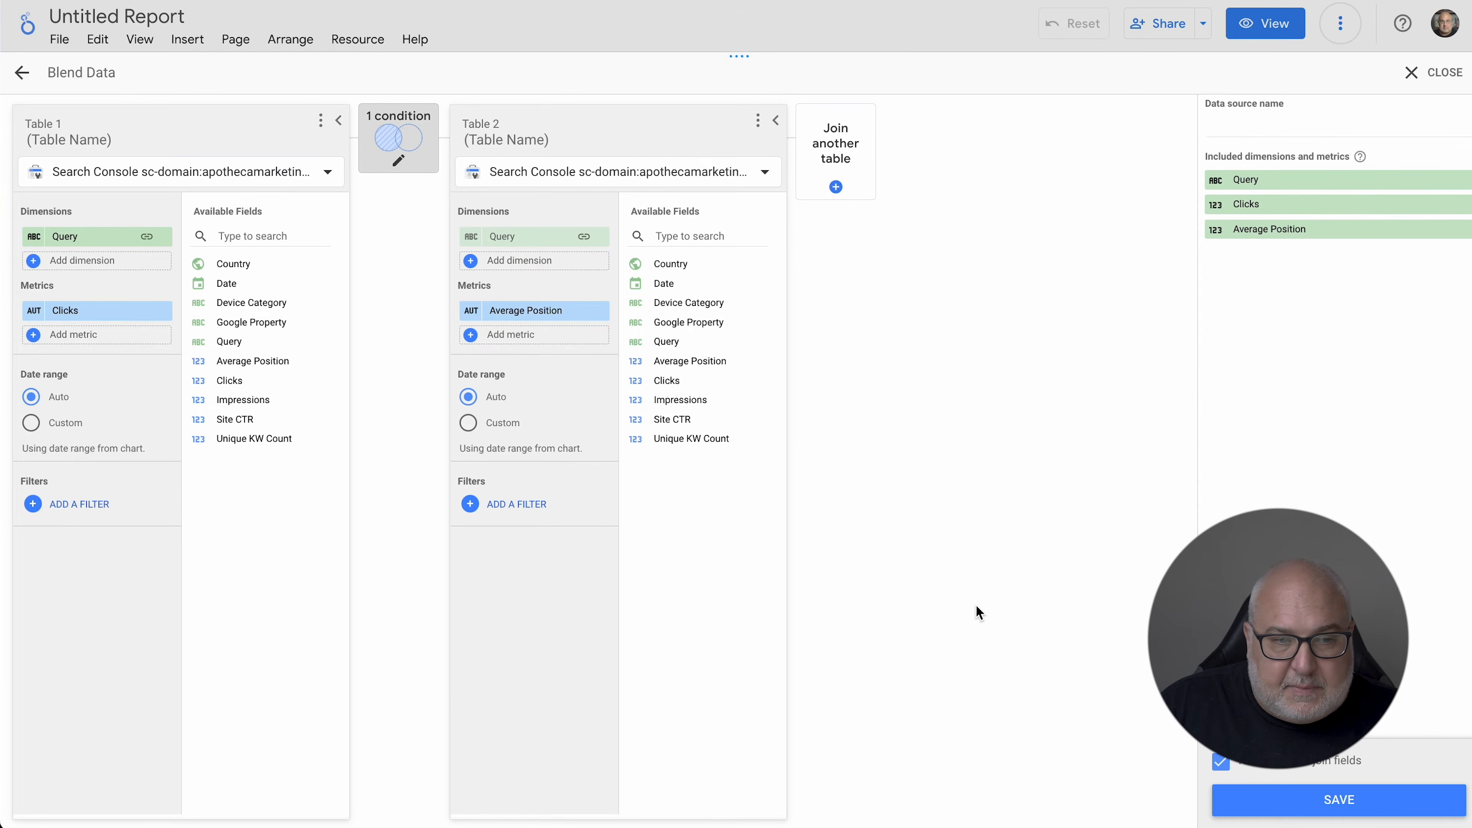
Create a filter for Table 1 that includes Average Position less than or equal to 4, and save it
{"action": "left_click", "coordinate": [104, 505]}
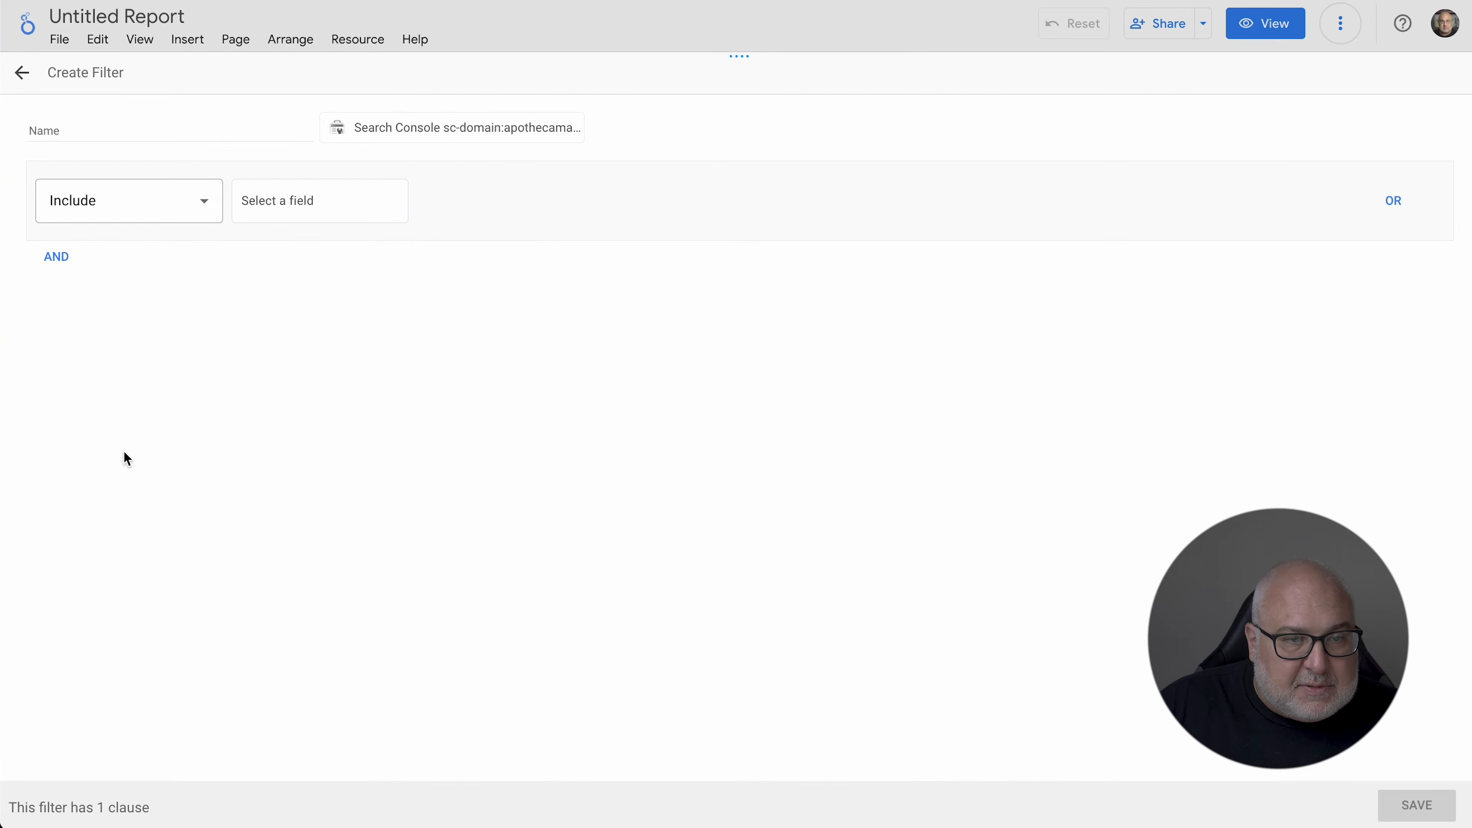
{"action": "left_click", "coordinate": [272, 203]}
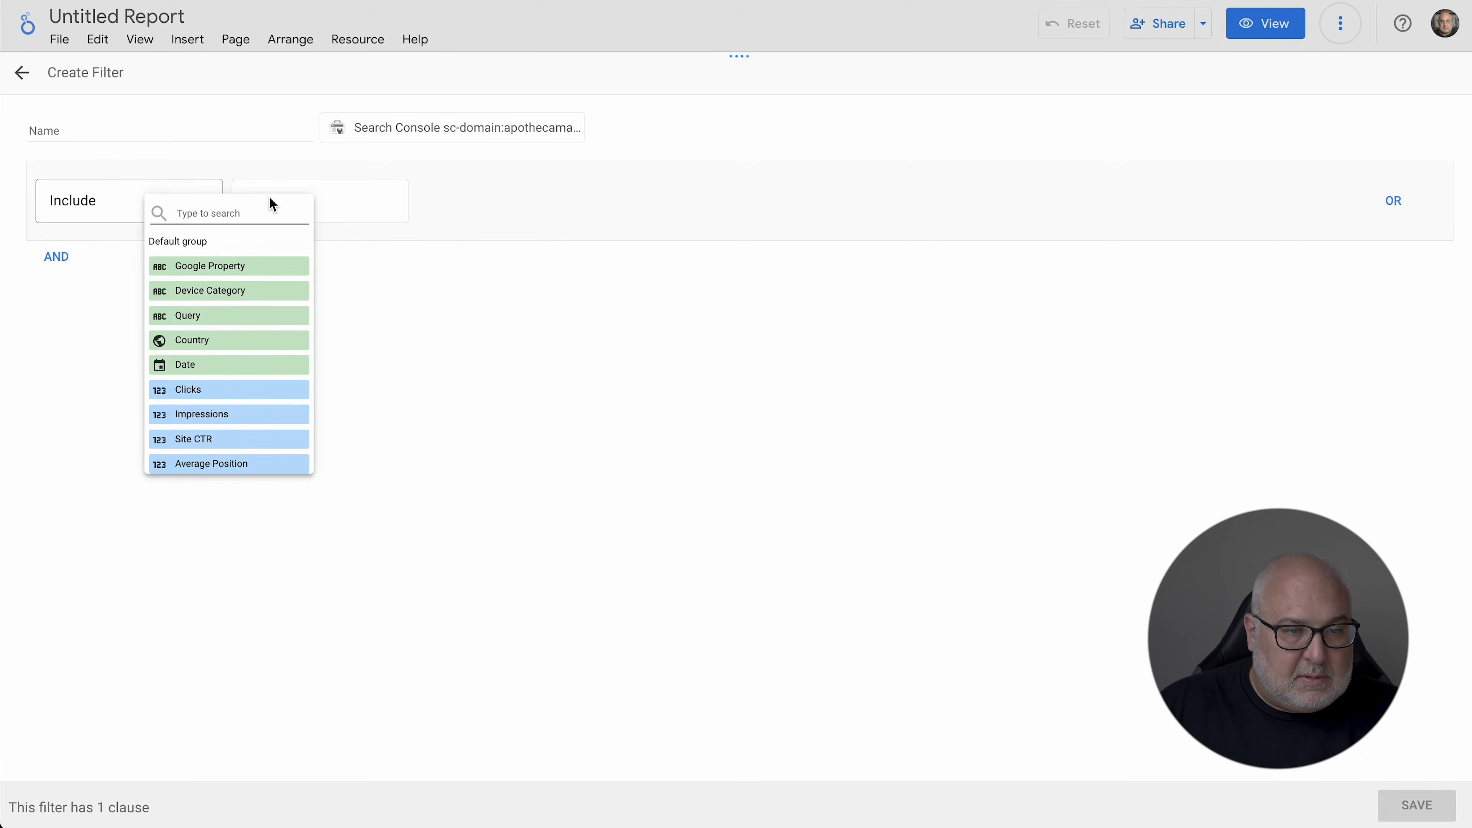
{"action": "type", "text": "ave"}
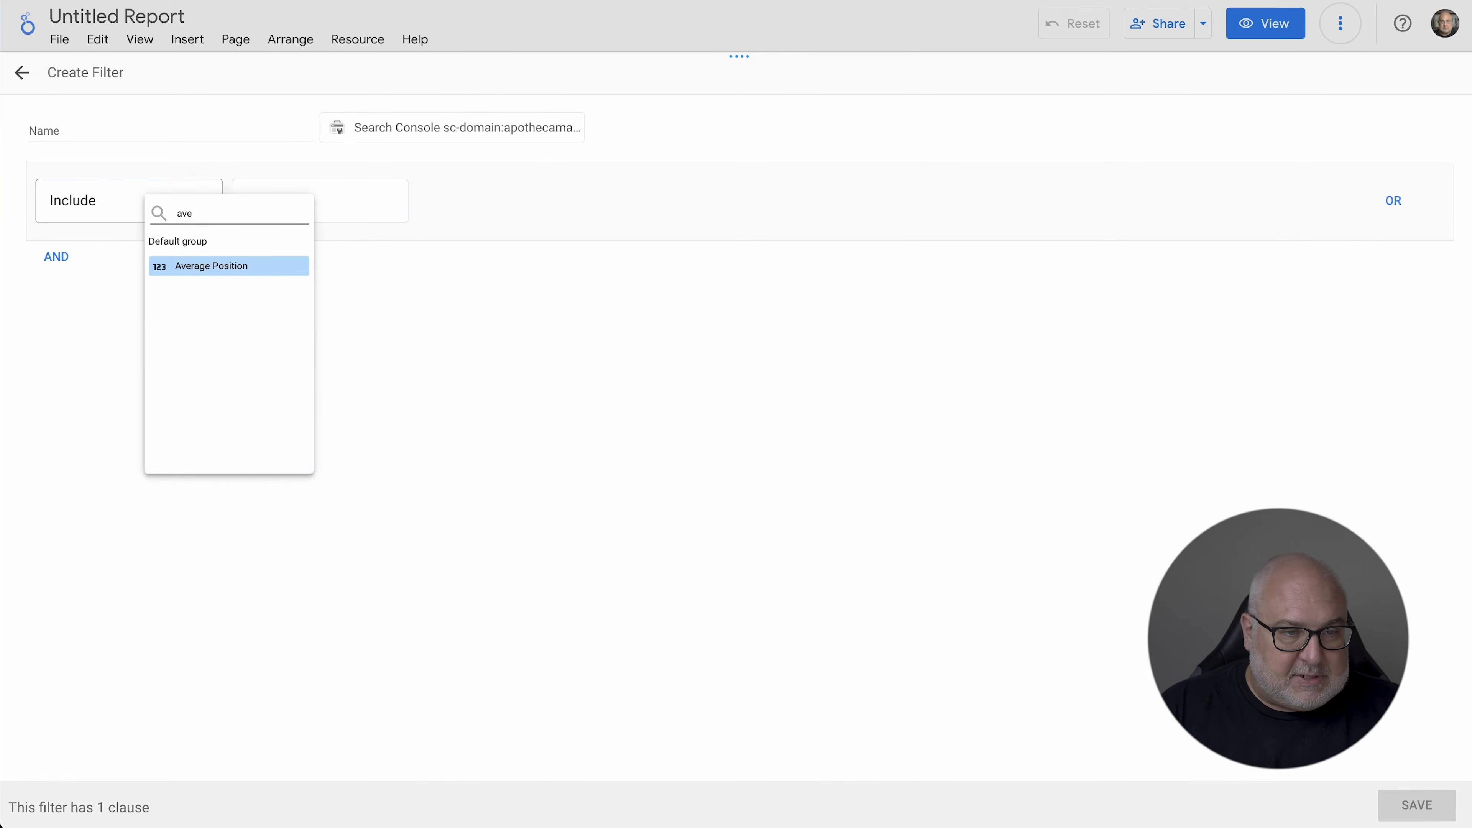
{"action": "left_click", "coordinate": [219, 267]}
{"action": "left_click", "coordinate": [496, 212]}
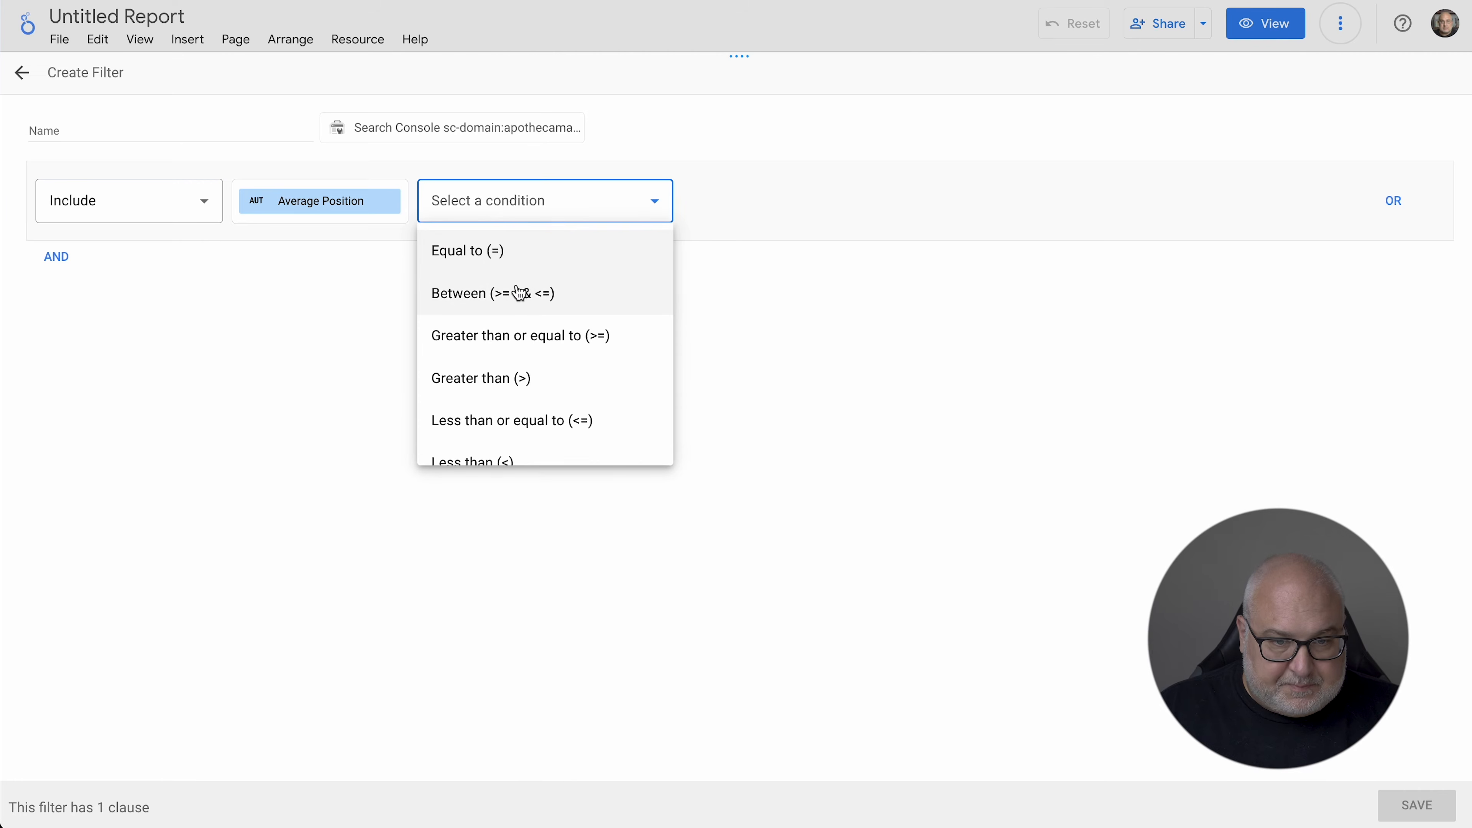
{"action": "left_click", "coordinate": [528, 422]}
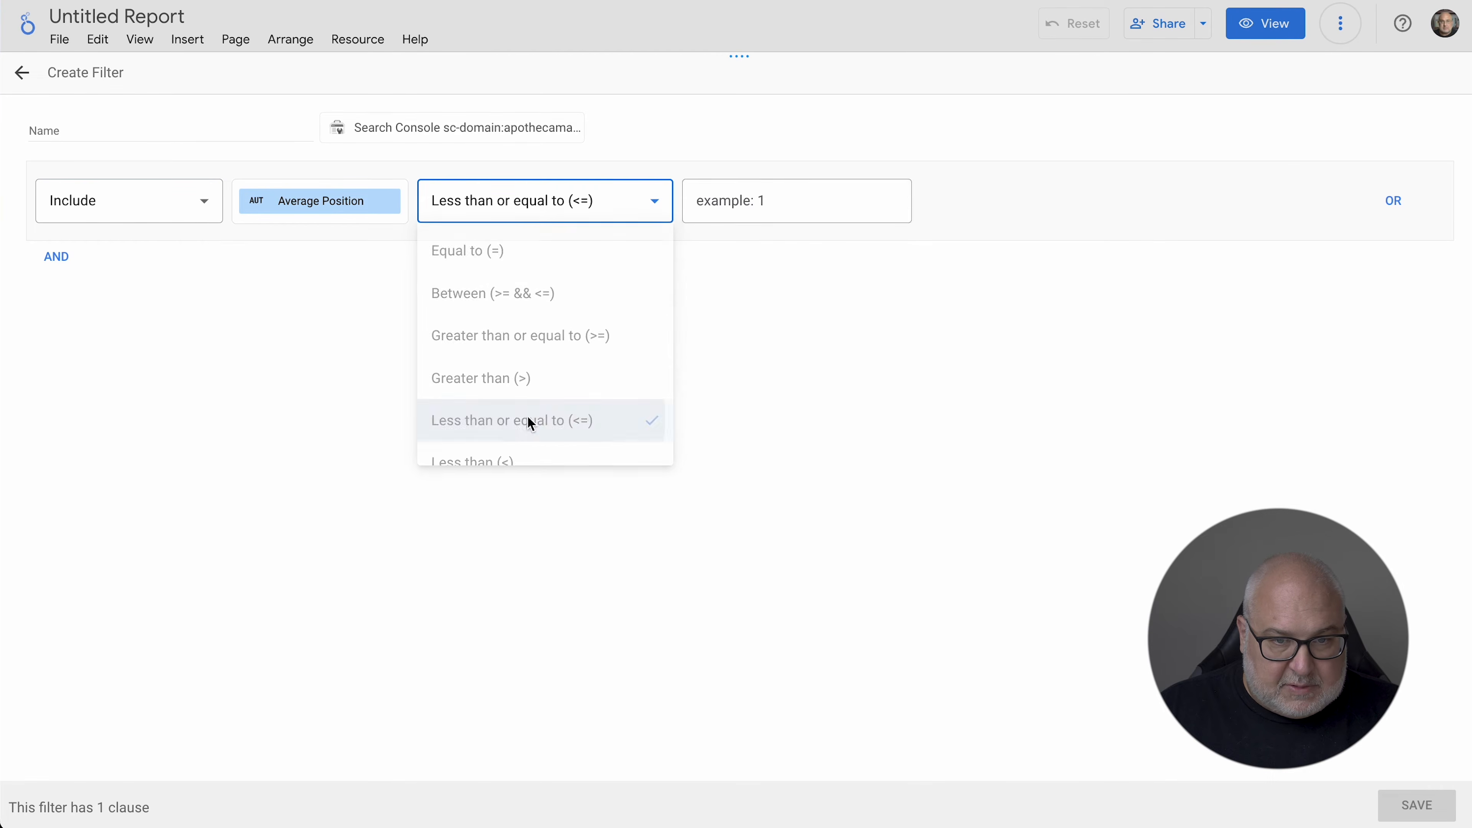
{"action": "left_click", "coordinate": [766, 199]}
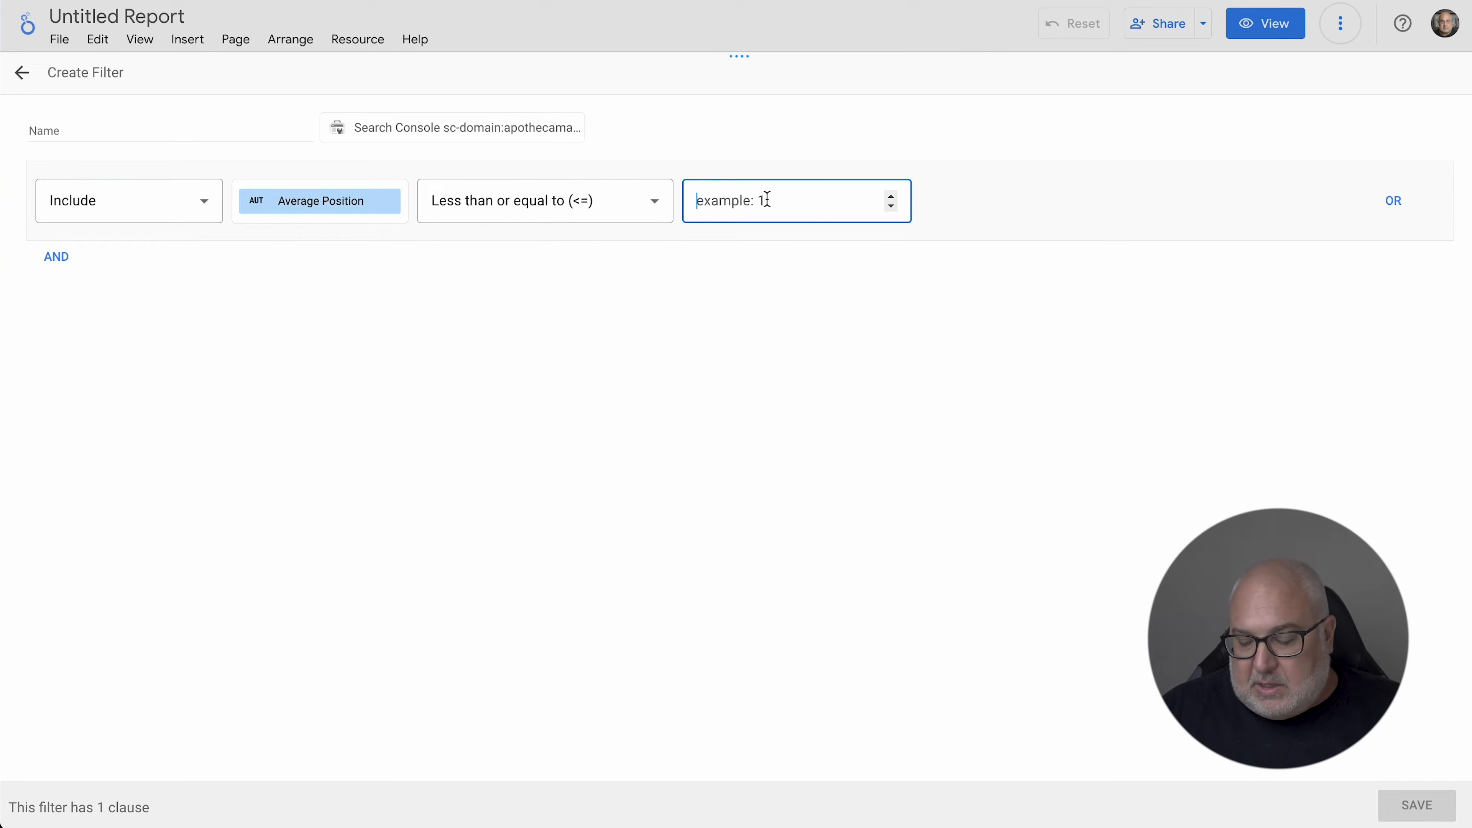
{"action": "type", "text": "4"}
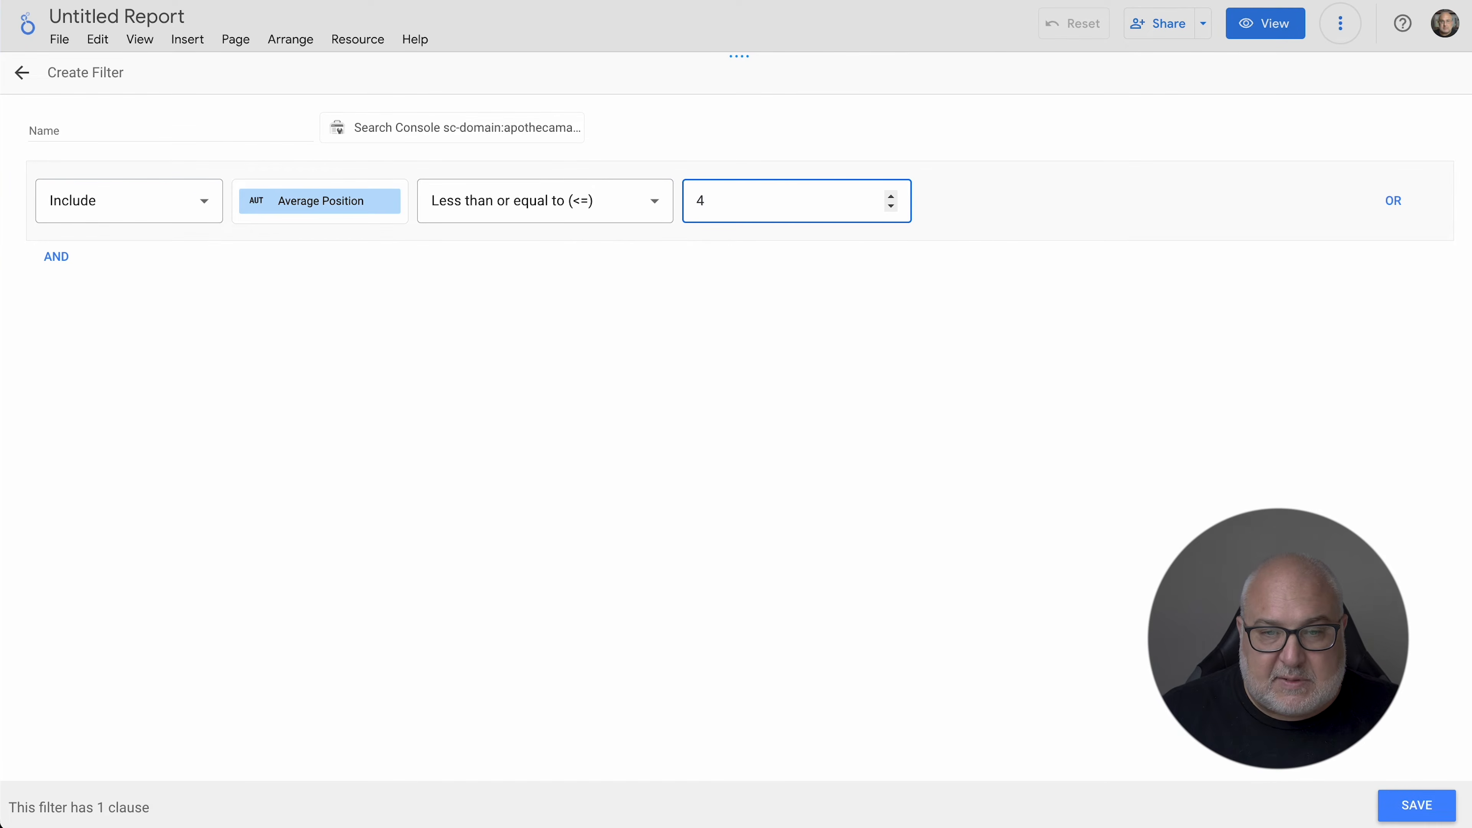
{"action": "left_click", "coordinate": [924, 371]}
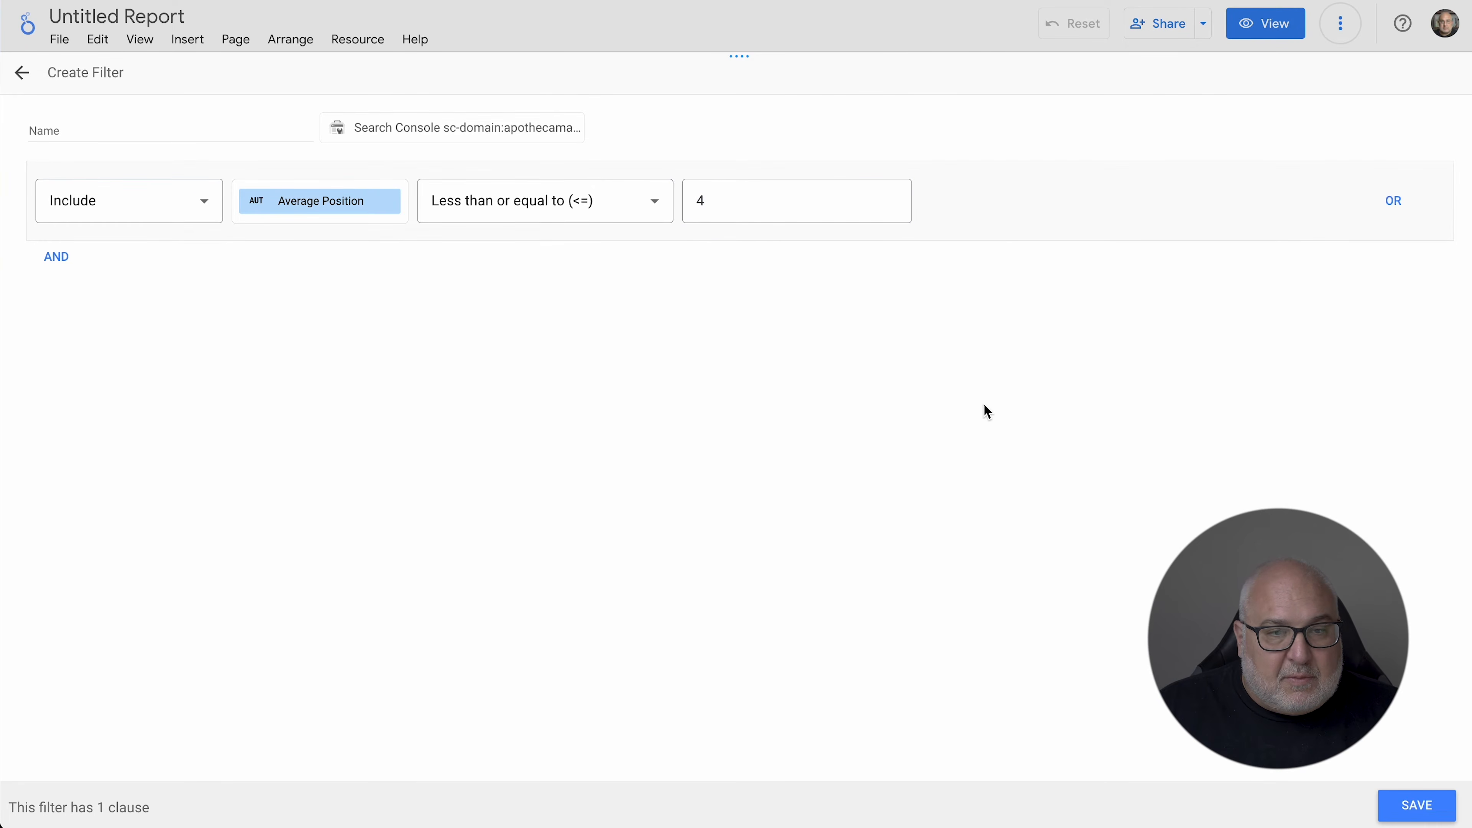
{"action": "left_click", "coordinate": [1408, 806]}
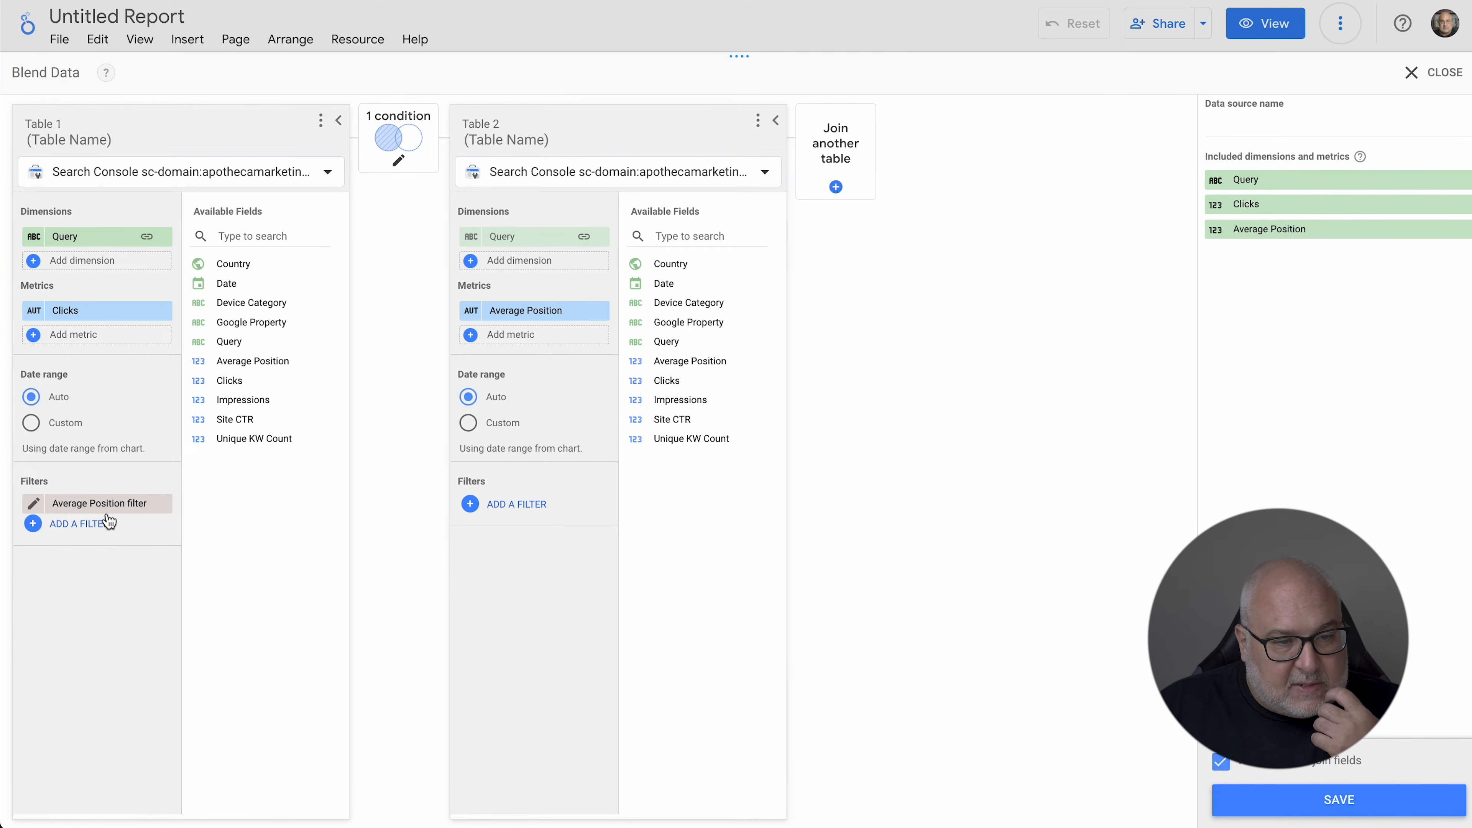
Apply the Average Position filter to Table 2, save the blend, and return to the report
{"action": "left_click", "coordinate": [532, 504]}
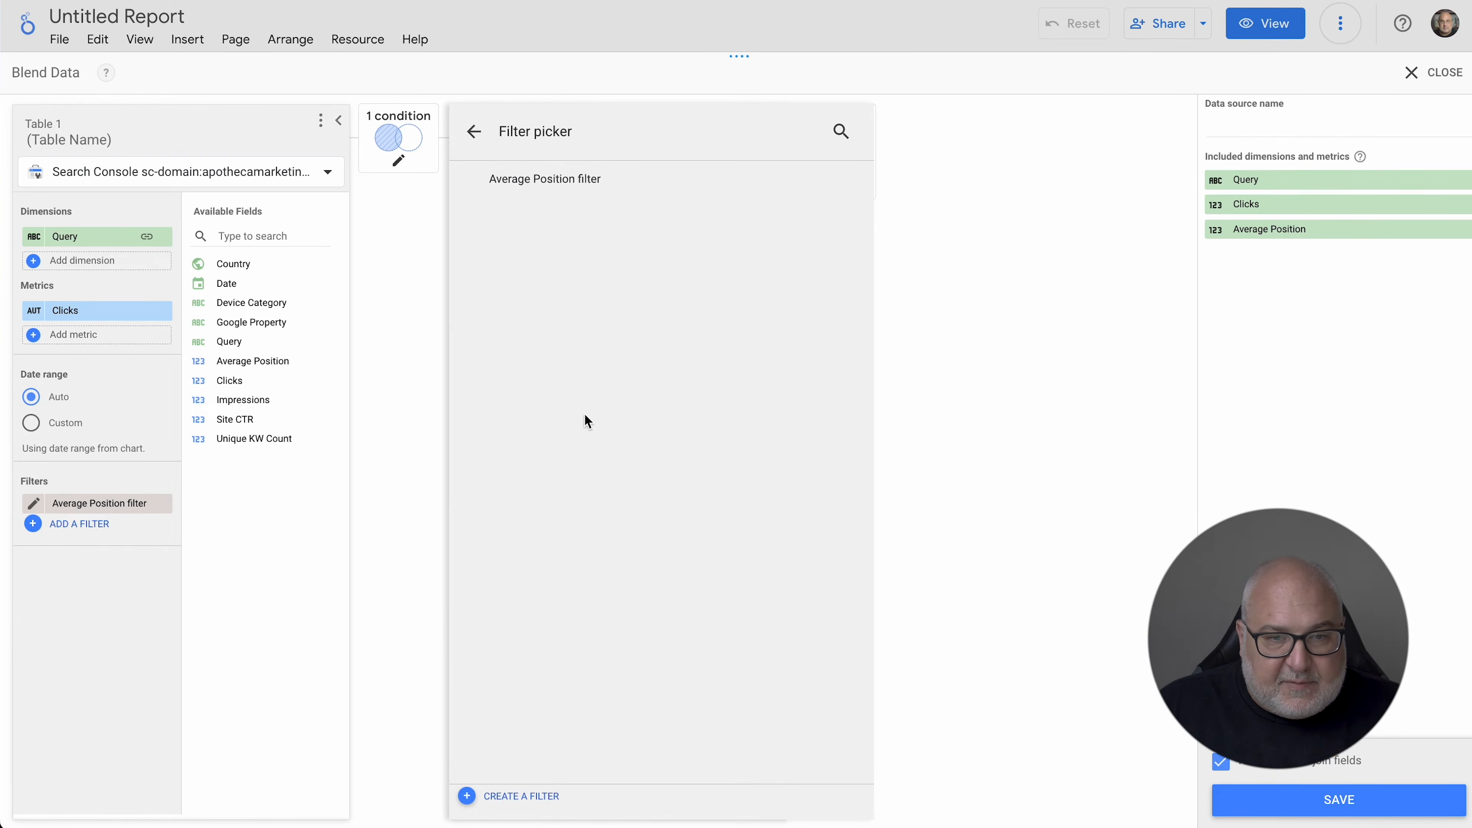
{"action": "left_click", "coordinate": [591, 178]}
{"action": "left_click", "coordinate": [1289, 792]}
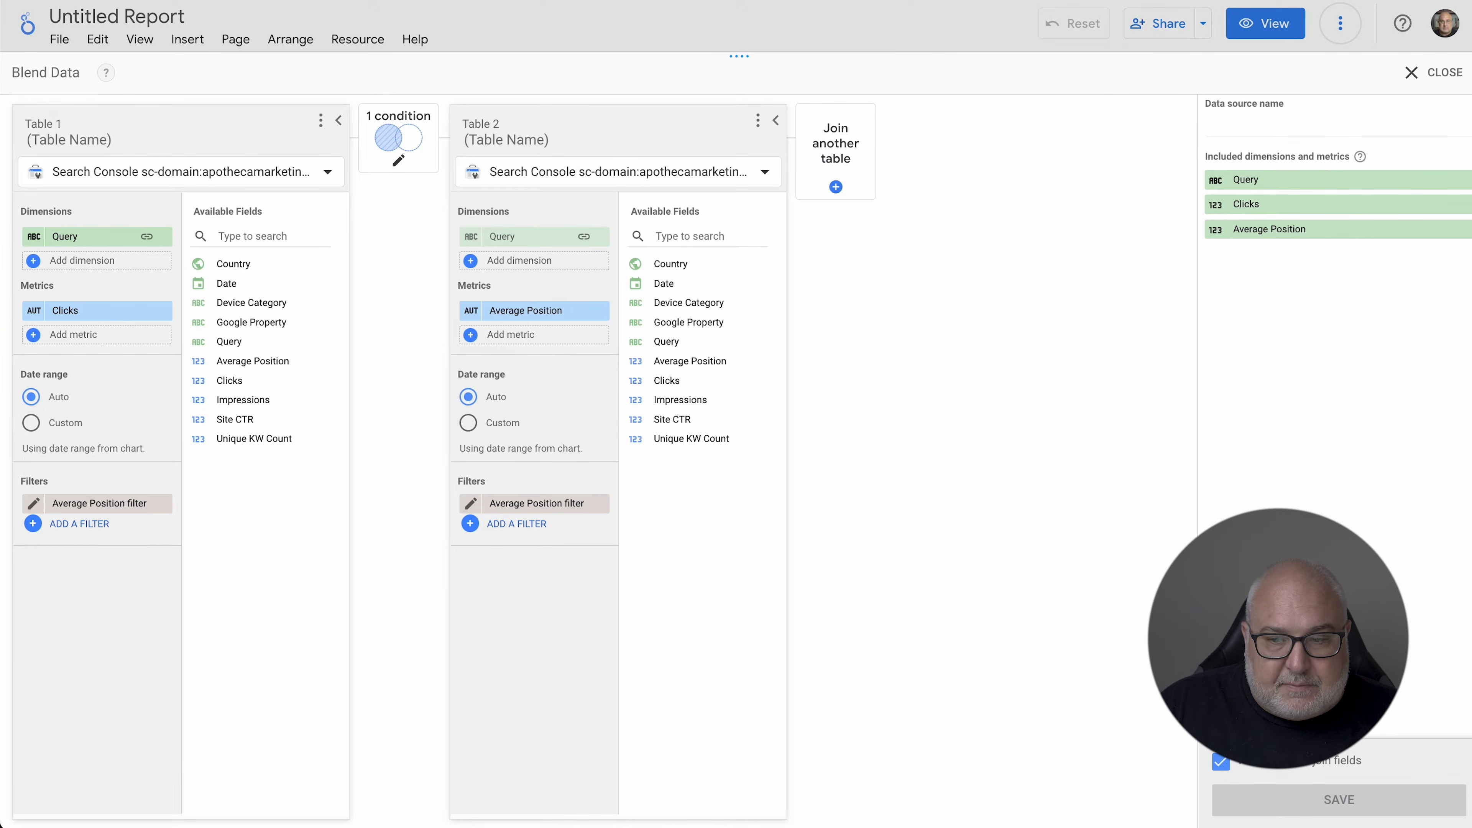
{"action": "left_click", "coordinate": [1443, 73]}
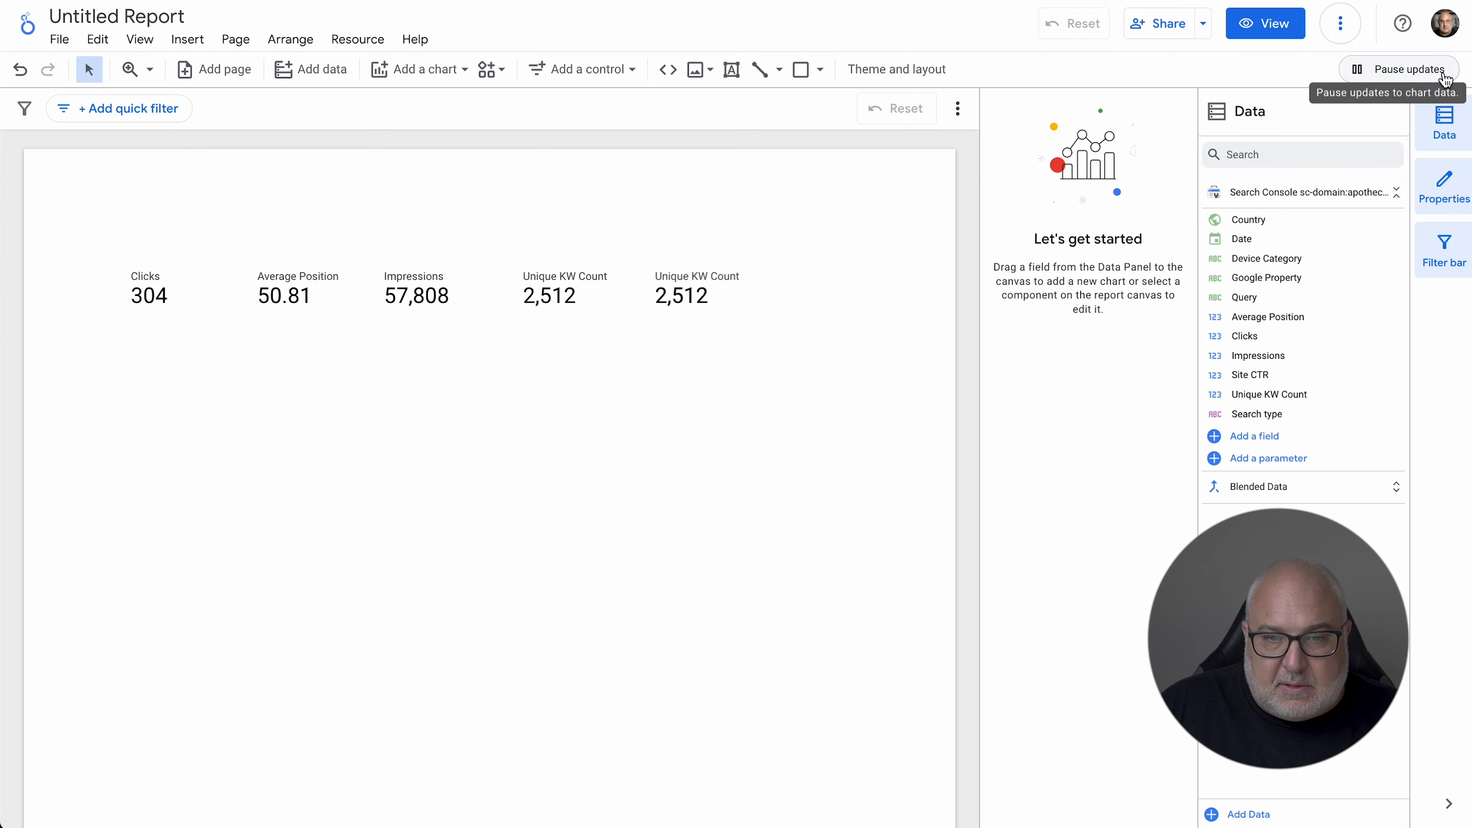
Switch the duplicate Unique KW Count scorecard's data source to Blended Data and rename its Clicks metric to Top Clicks (1-4)
{"action": "left_click", "coordinate": [690, 298]}
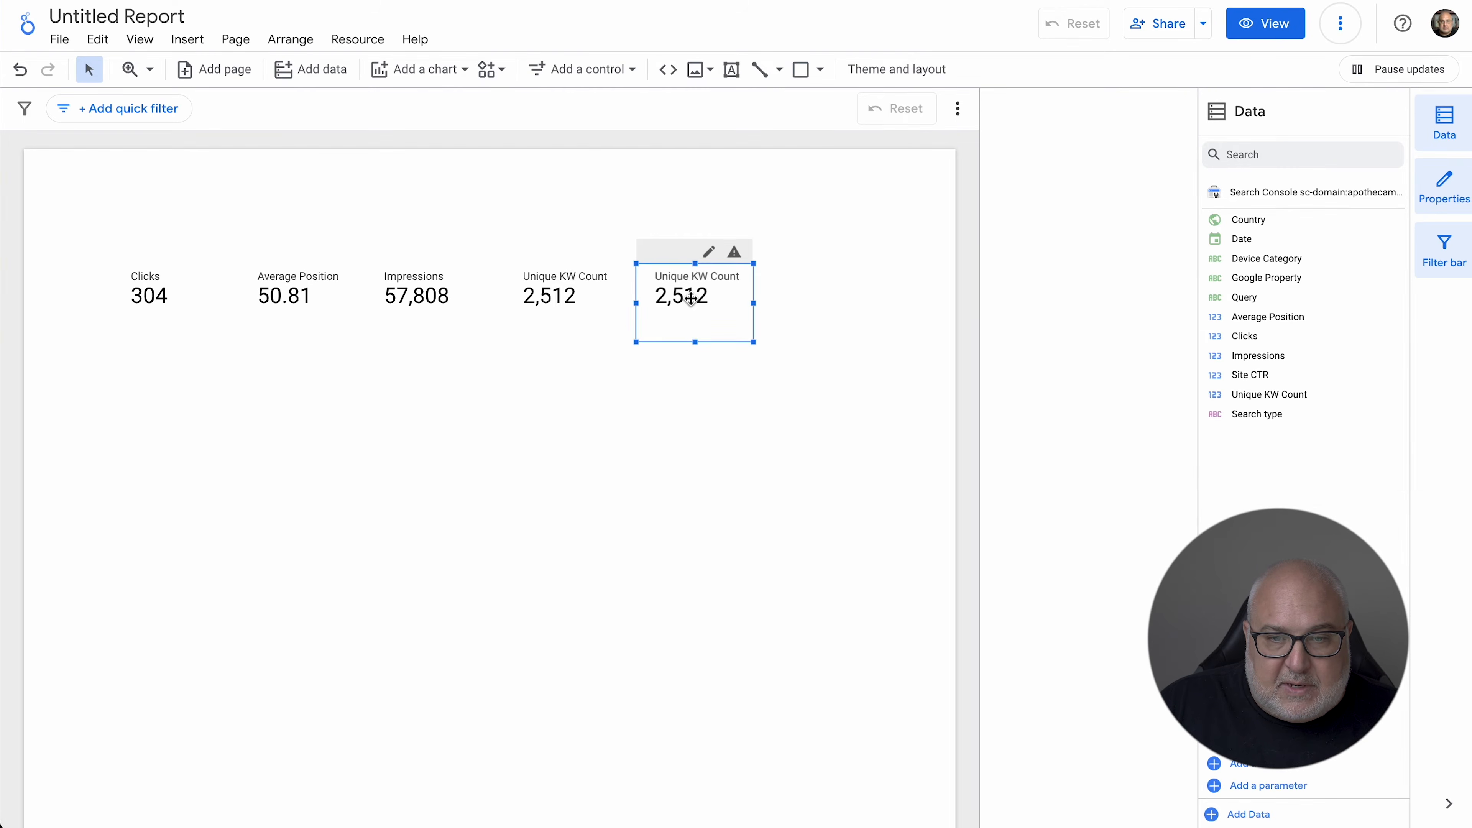
{"action": "left_click", "coordinate": [1082, 216]}
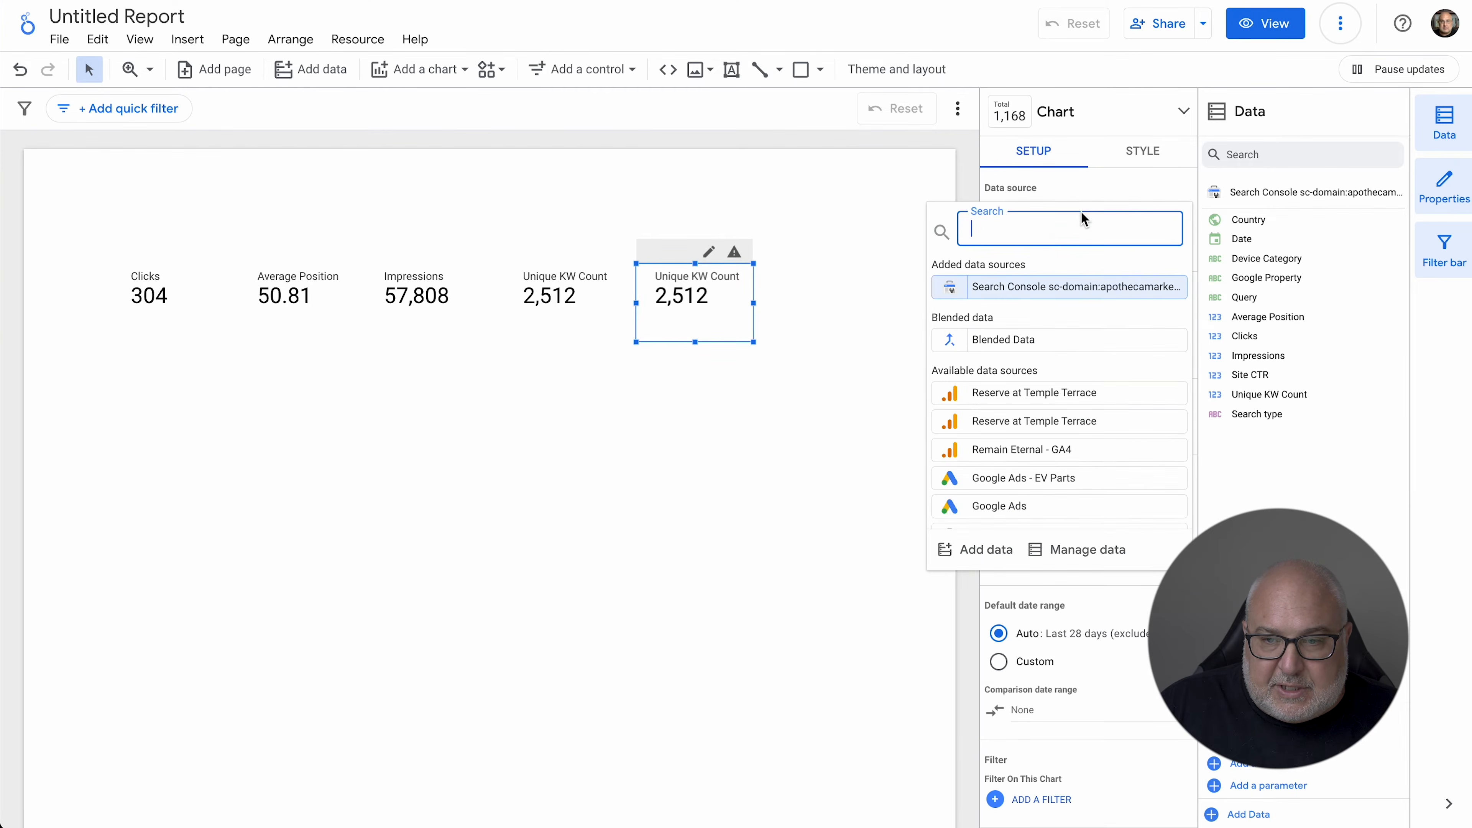
{"action": "left_click", "coordinate": [1010, 341]}
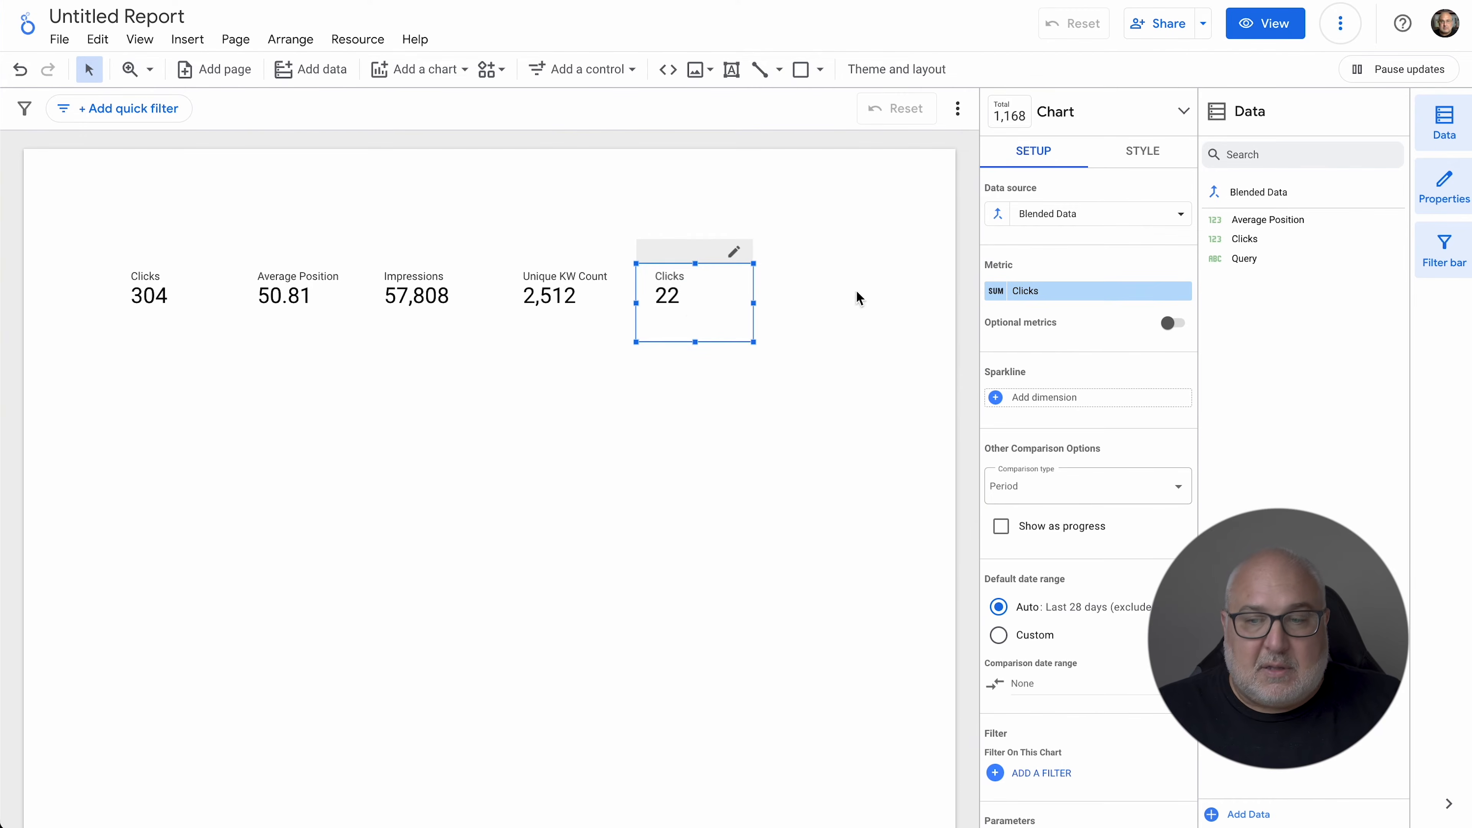
{"action": "left_click", "coordinate": [995, 292]}
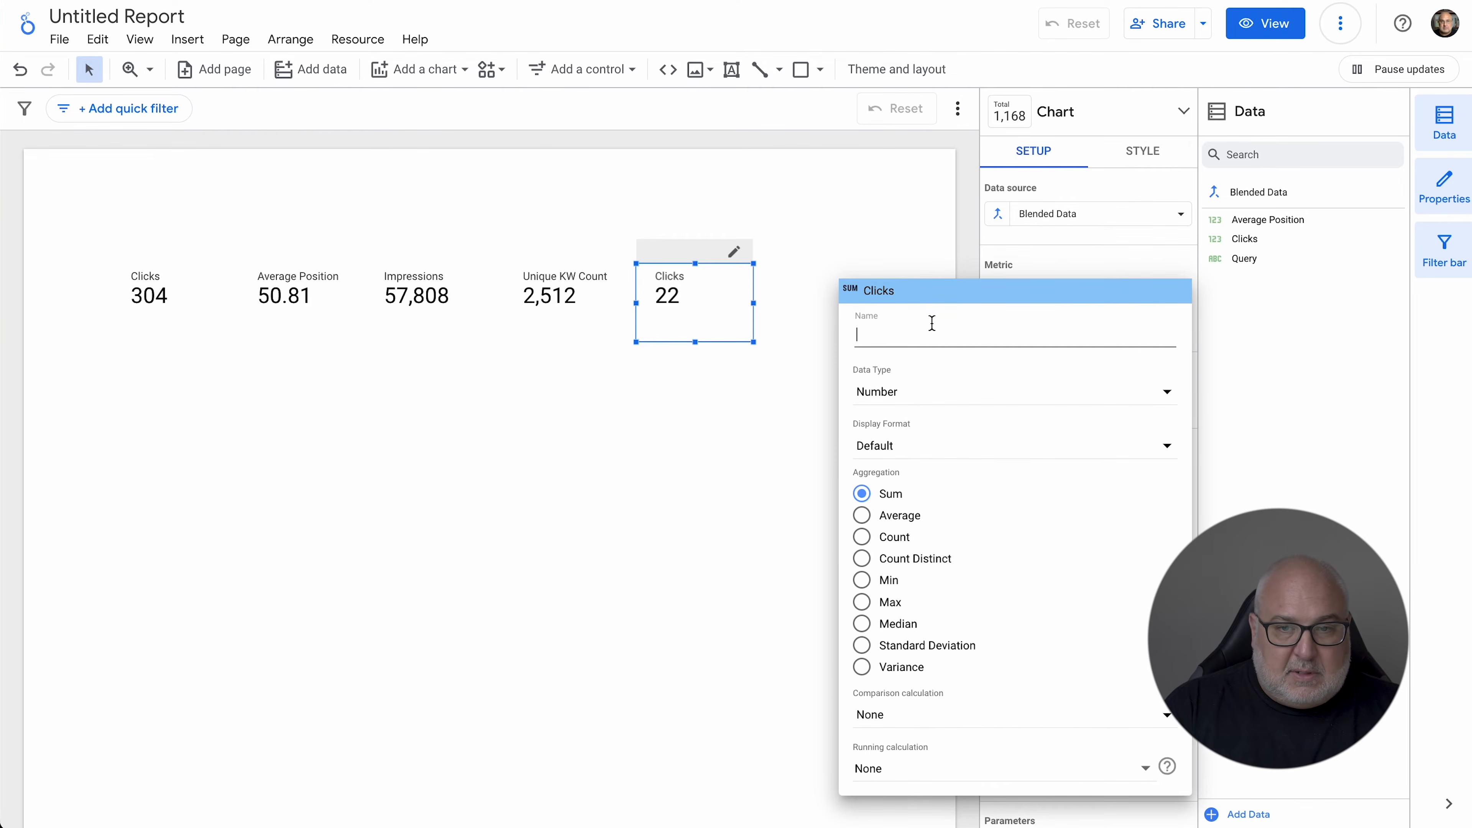
{"action": "type", "text": "Top Clicks (1-4)"}
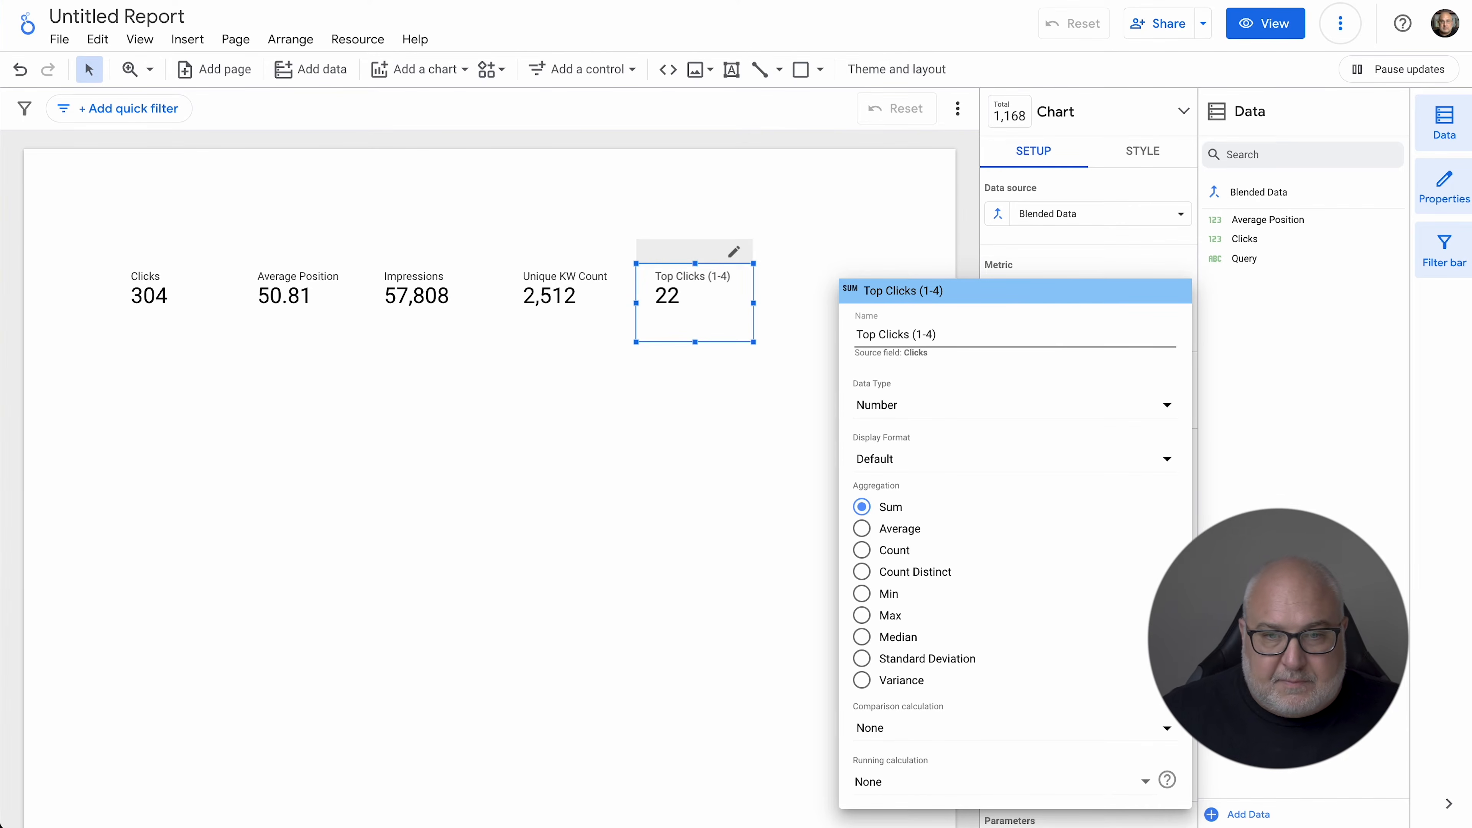
{"action": "left_click", "coordinate": [670, 497]}
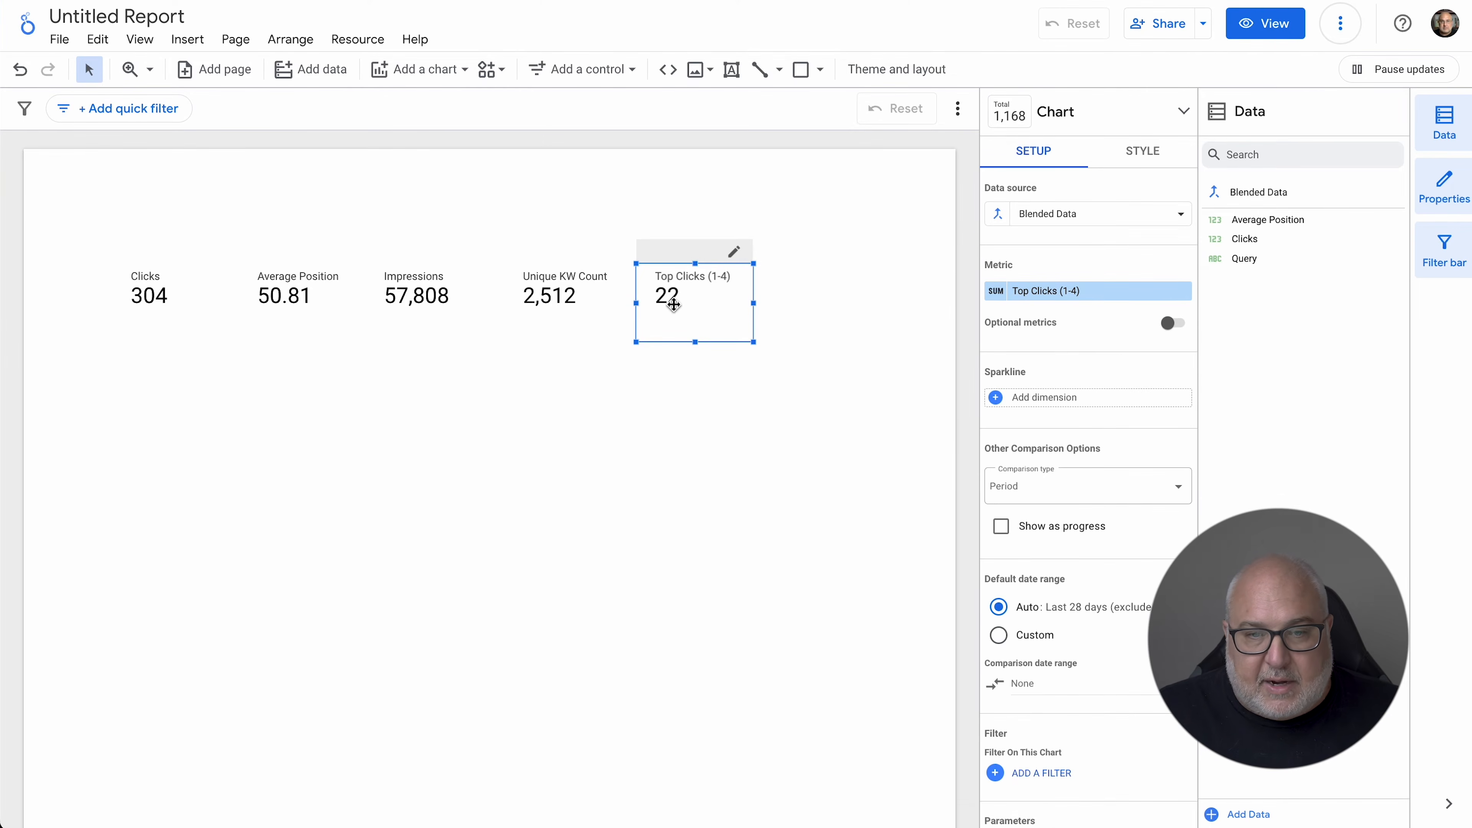
Rename the blended scorecard's metric to Top KW (1-4) and nudge the scorecard slightly toward its neighbour
{"action": "left_click", "coordinate": [1074, 289]}
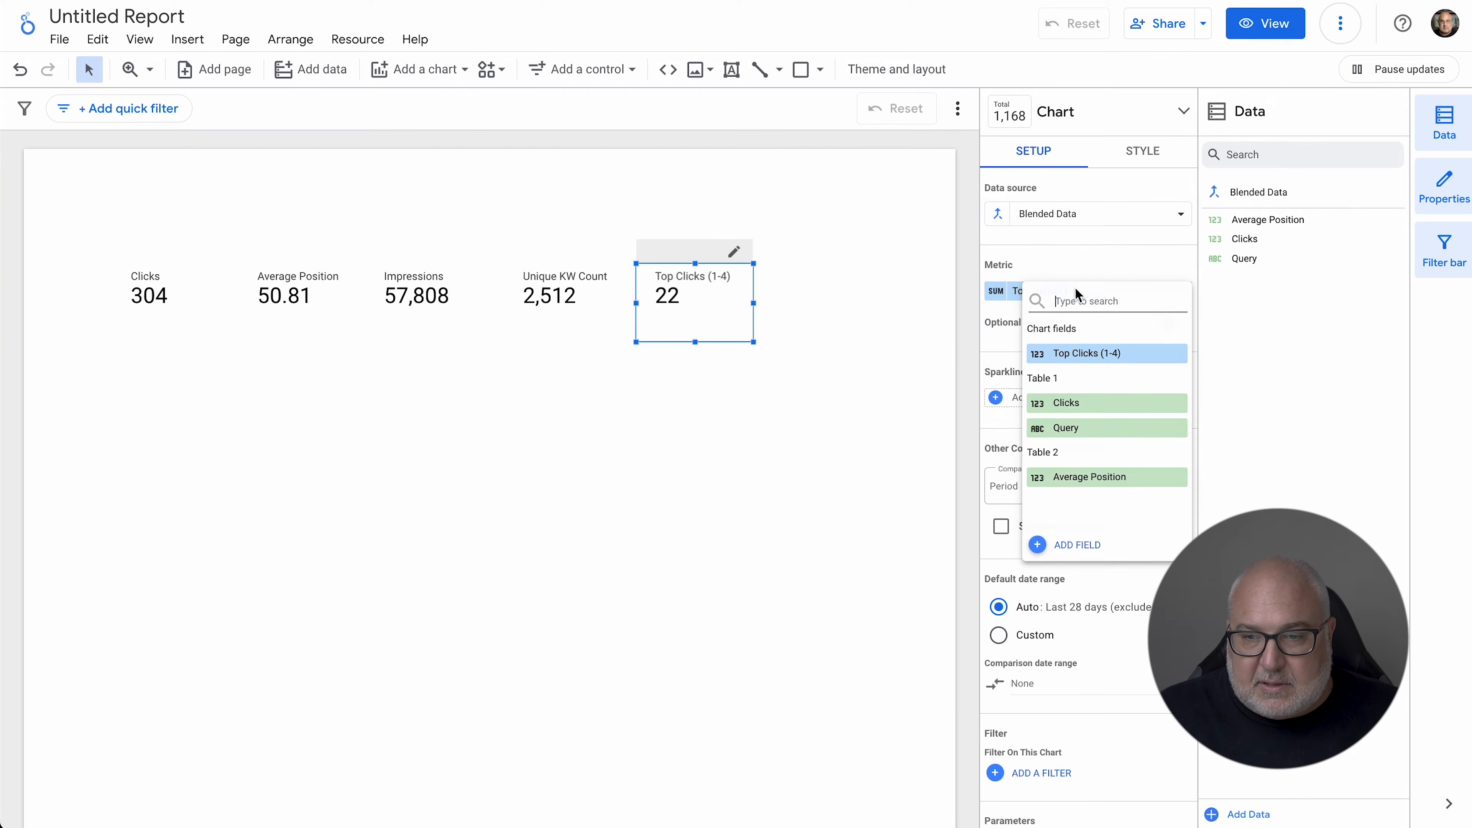
{"action": "left_click", "coordinate": [1041, 353]}
{"action": "left_click", "coordinate": [993, 293]}
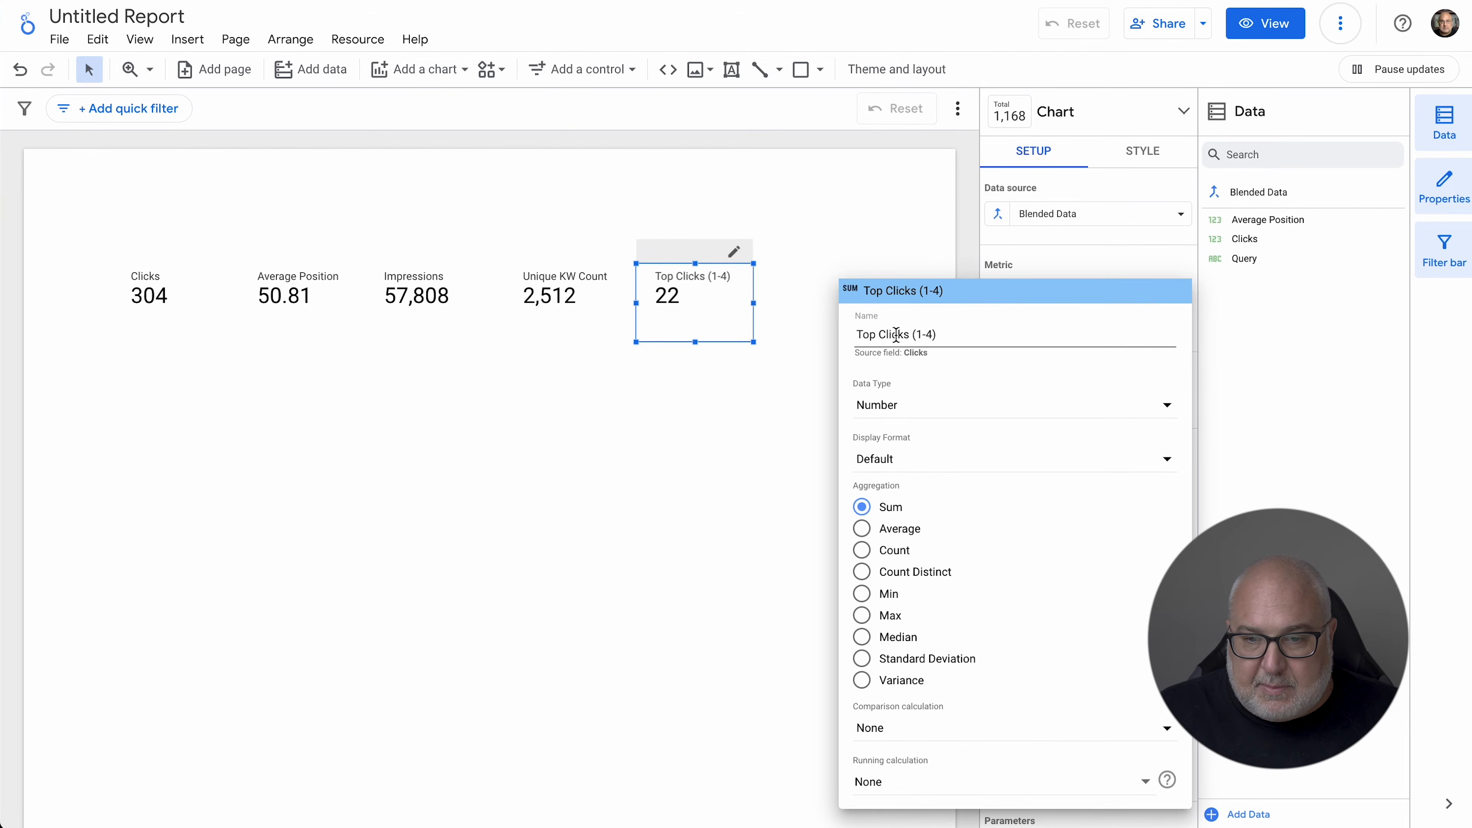
{"action": "double_click", "coordinate": [880, 335]}
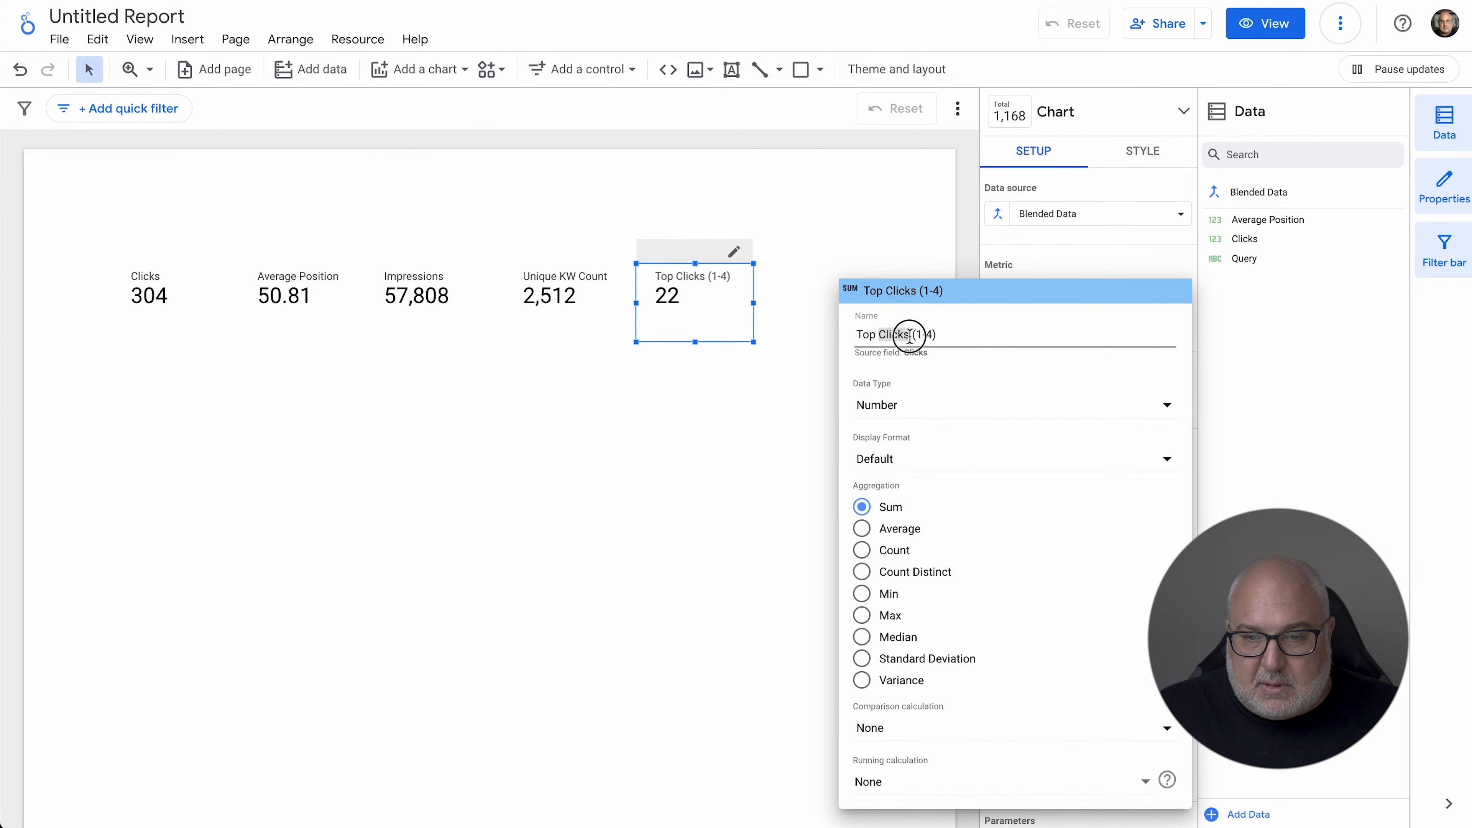
{"action": "type", "text": "KW"}
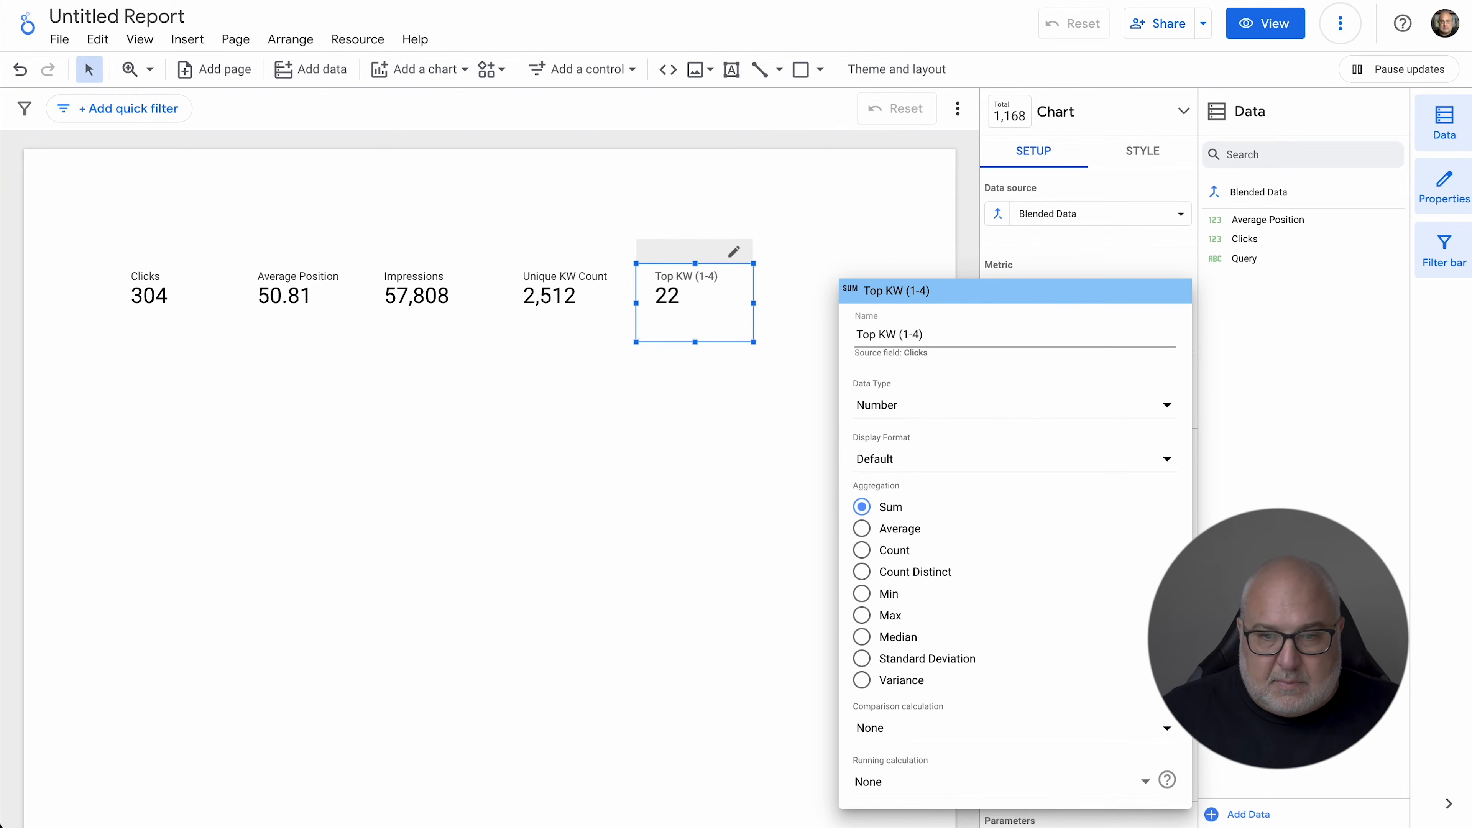
{"action": "left_click", "coordinate": [737, 428]}
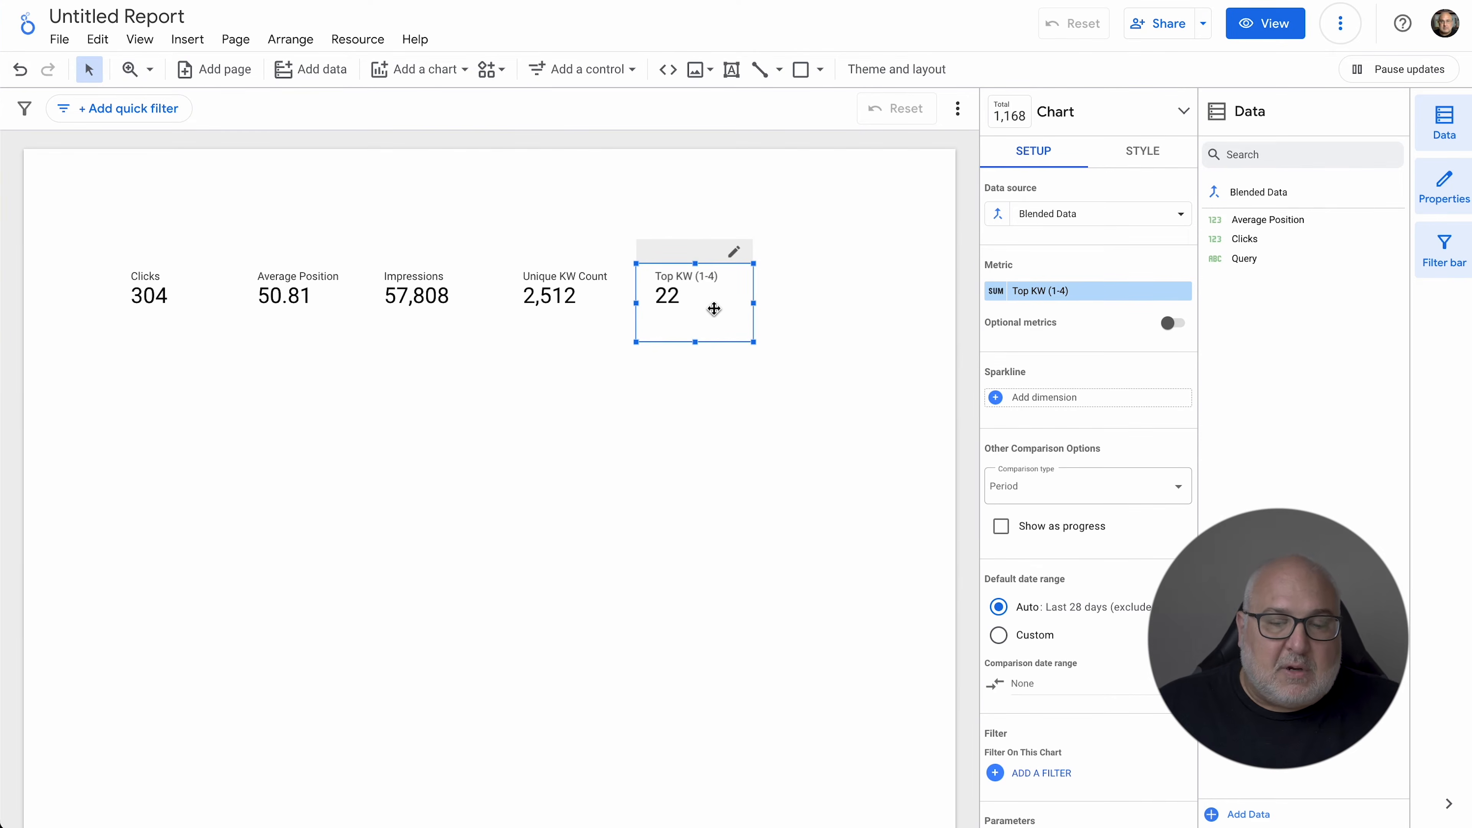
{"action": "left_click_drag", "start_coordinate": [714, 309], "coordinate": [713, 307]}
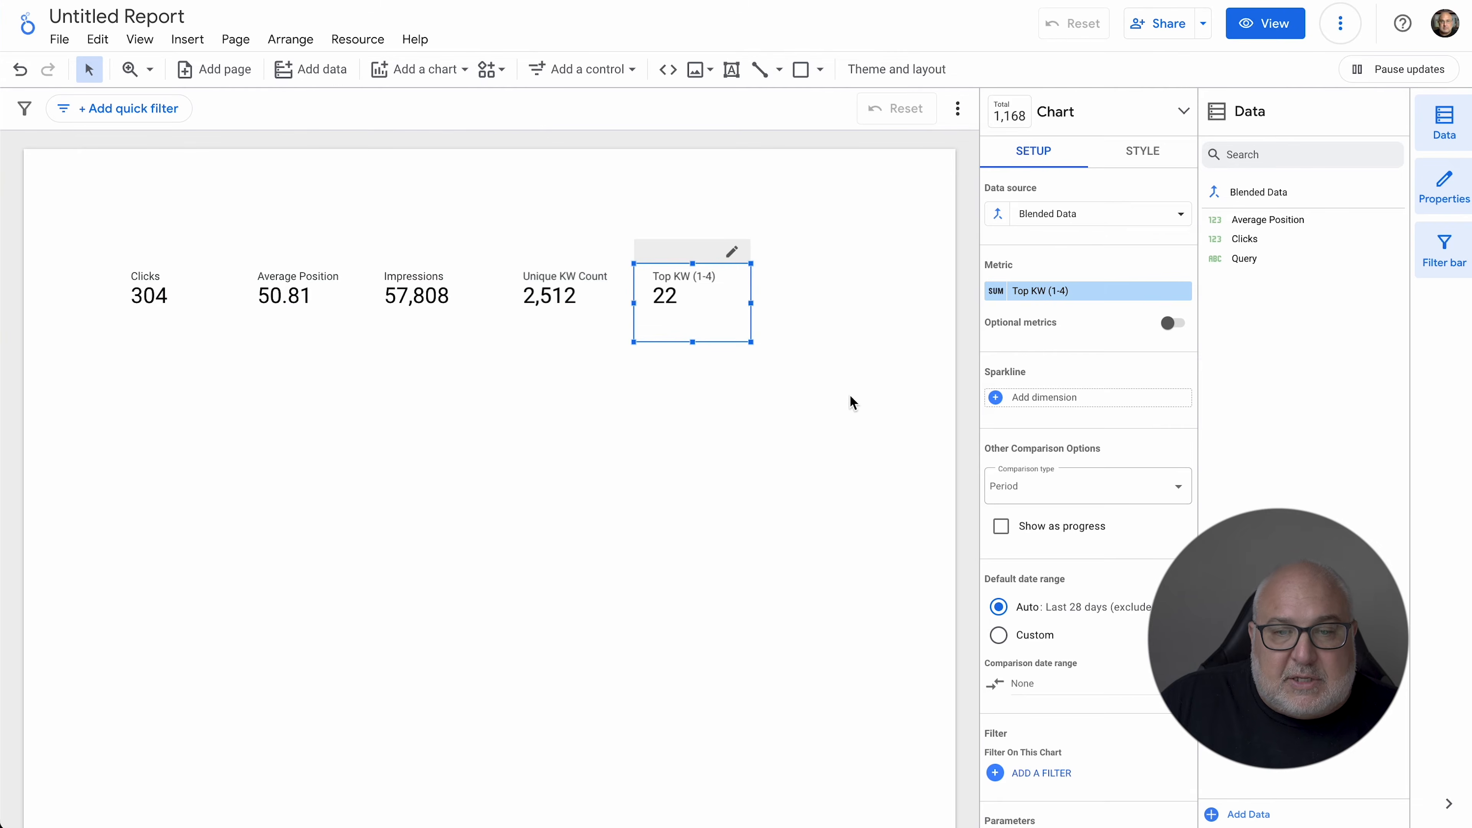
{"action": "left_click", "coordinate": [848, 401]}
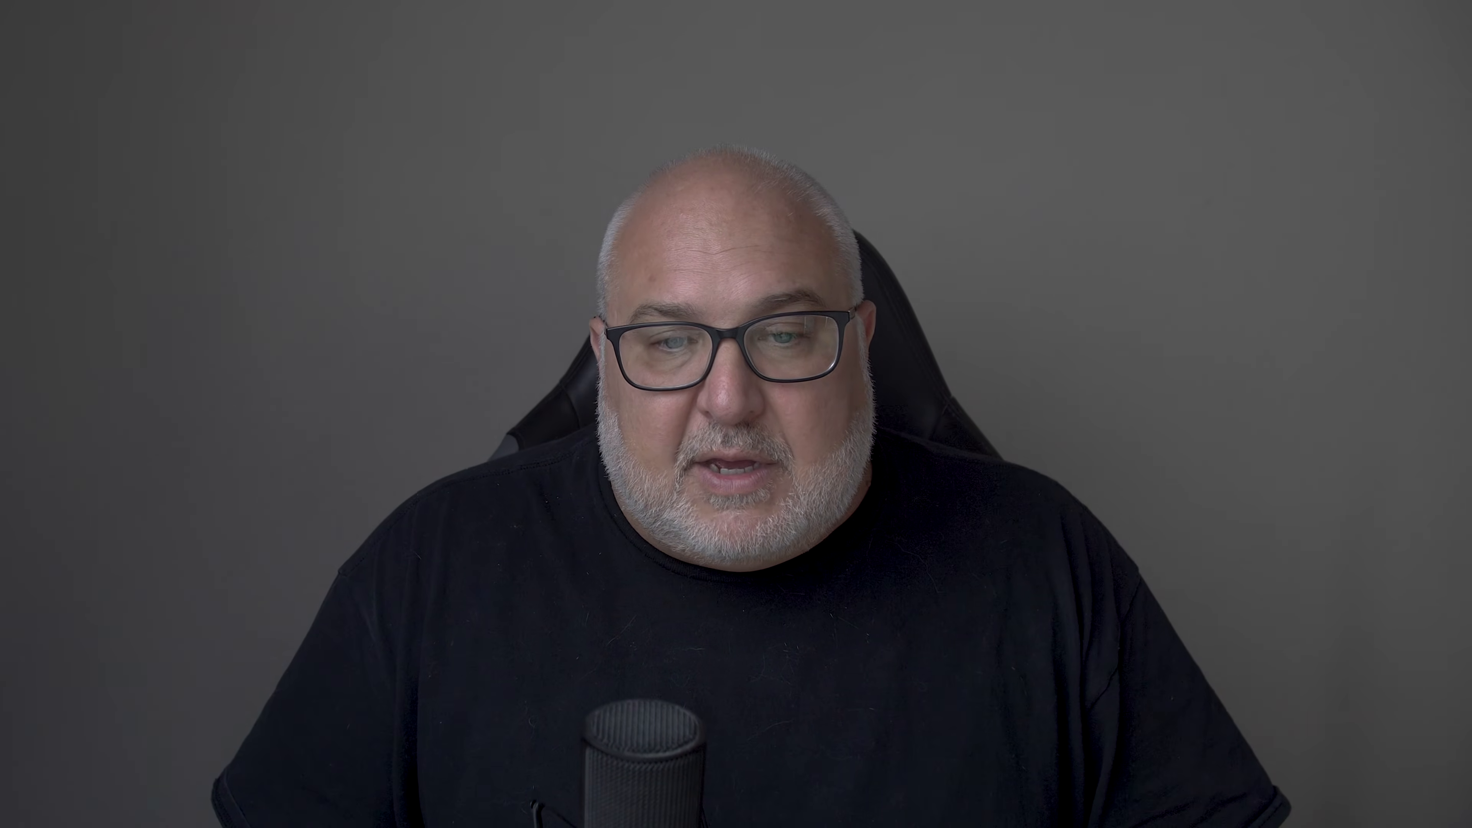
{"action": "left_click", "coordinate": [680, 293]}
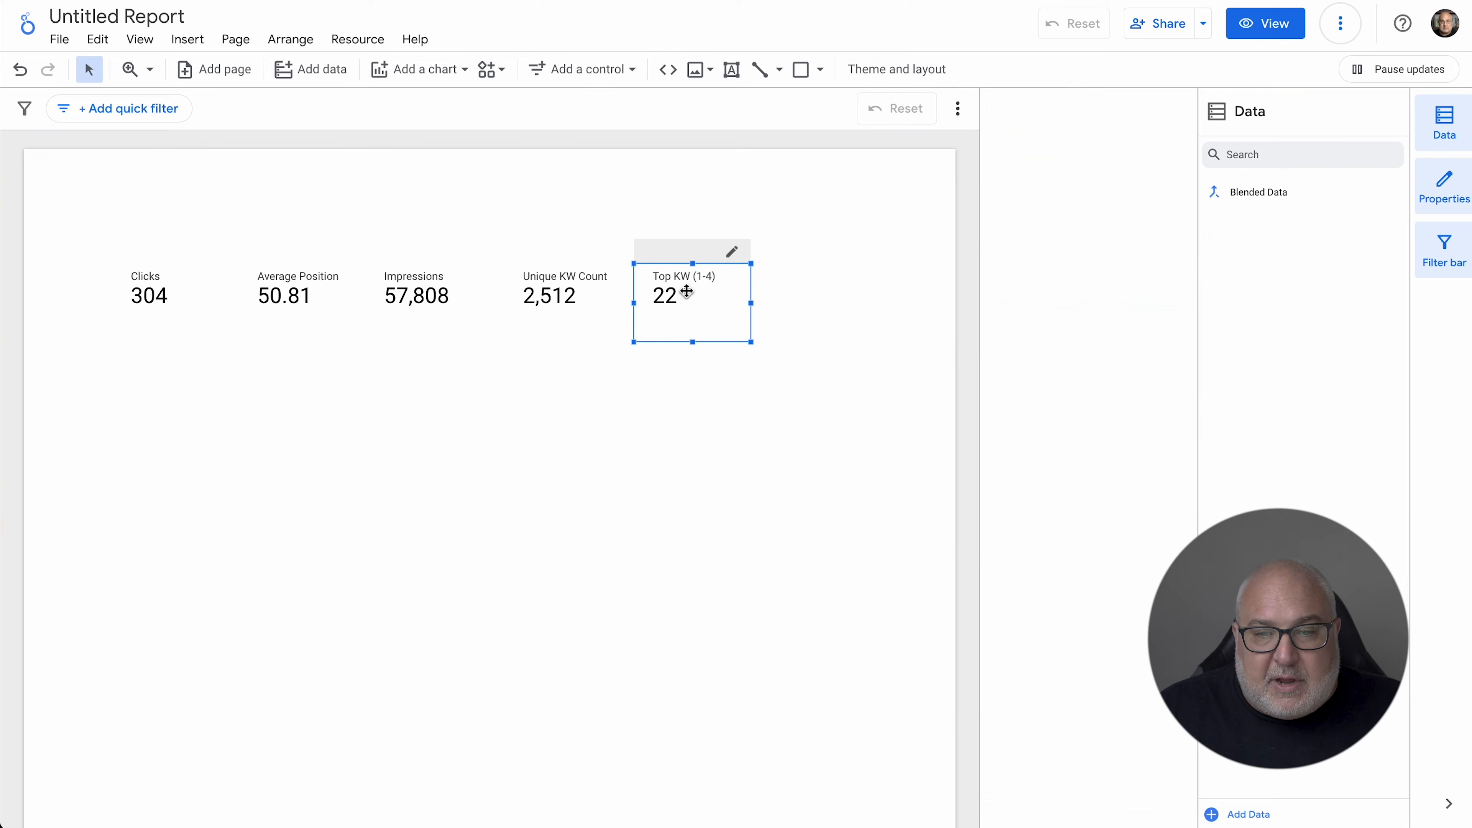
{"action": "left_click", "coordinate": [671, 541]}
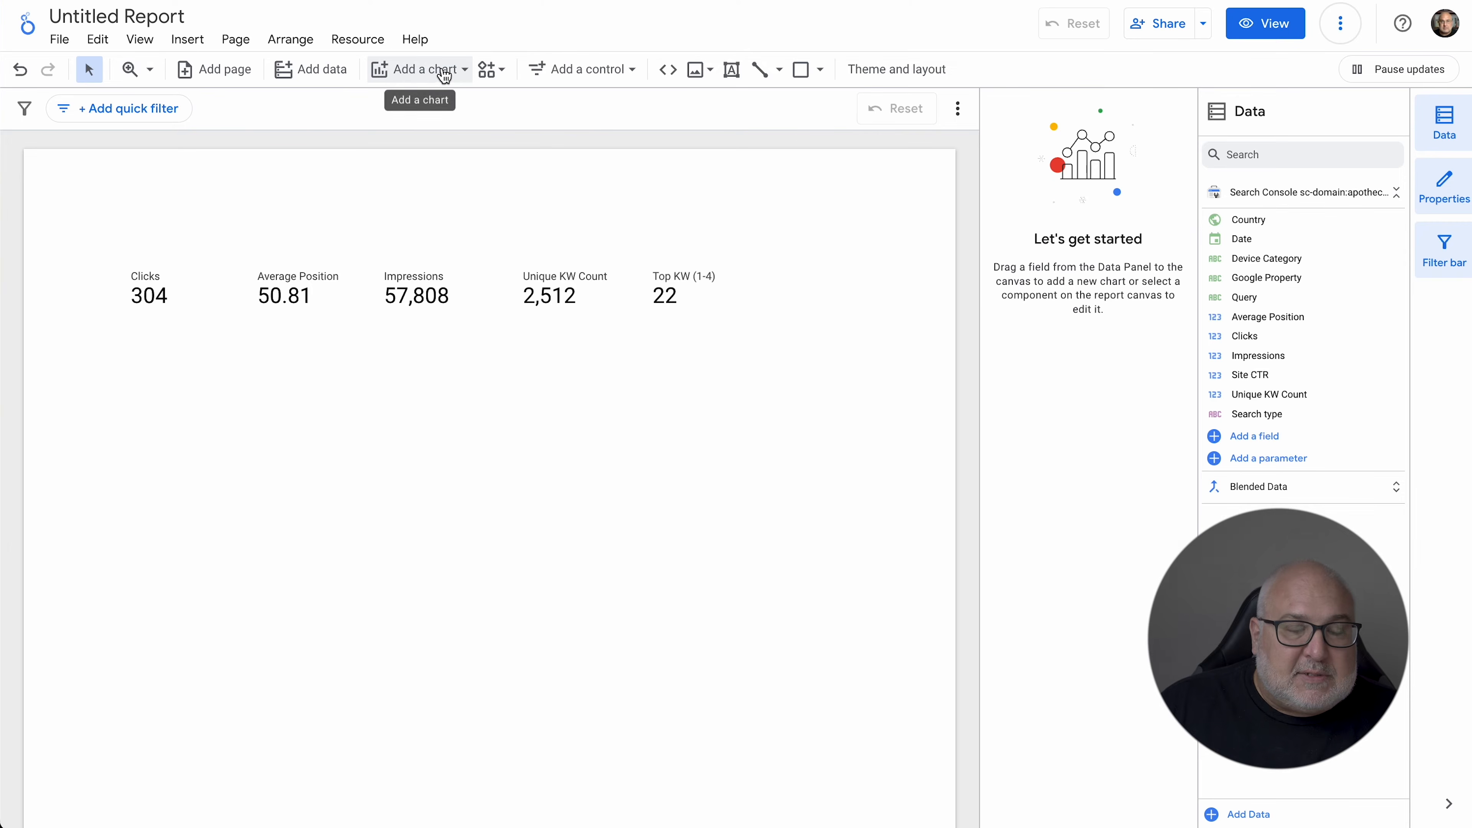
Start a new data blend whose Table 1 uses Query as the dimension and Average Position as the metric
{"action": "left_click", "coordinate": [351, 41]}
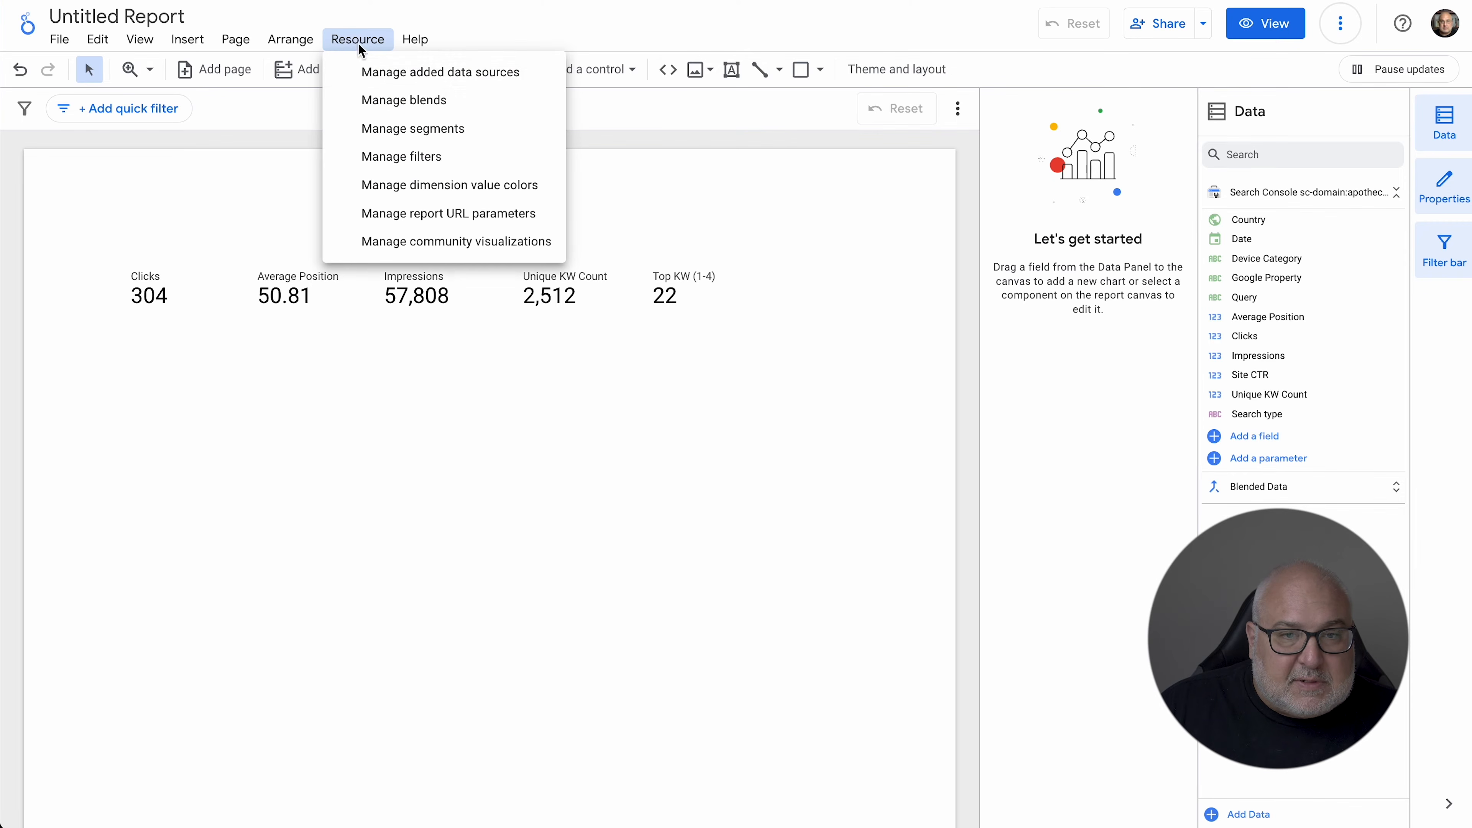
{"action": "left_click", "coordinate": [429, 102]}
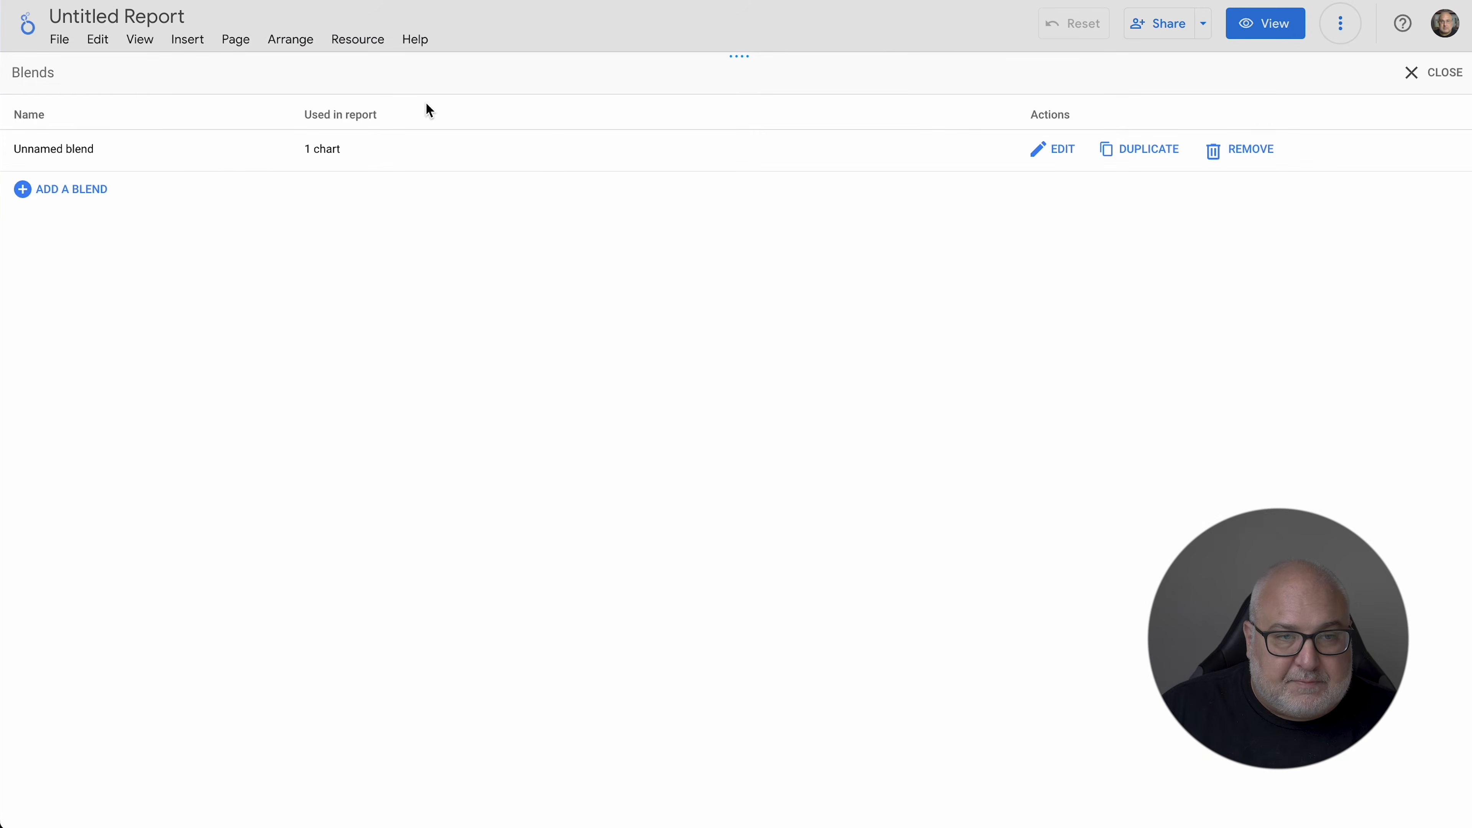
{"action": "left_click", "coordinate": [69, 191]}
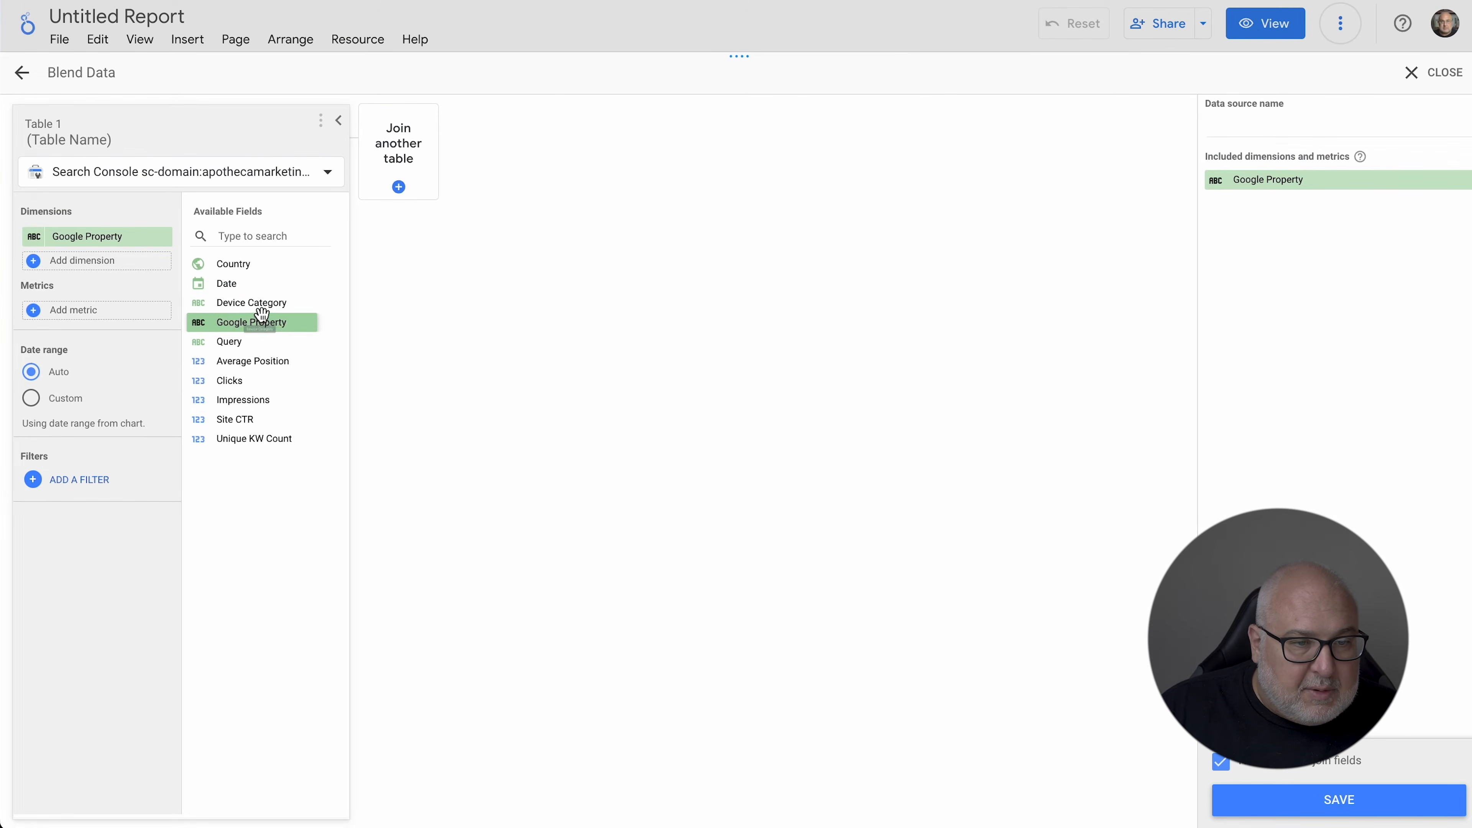
{"action": "left_click_drag", "start_coordinate": [237, 348], "coordinate": [104, 265]}
{"action": "left_click", "coordinate": [165, 237]}
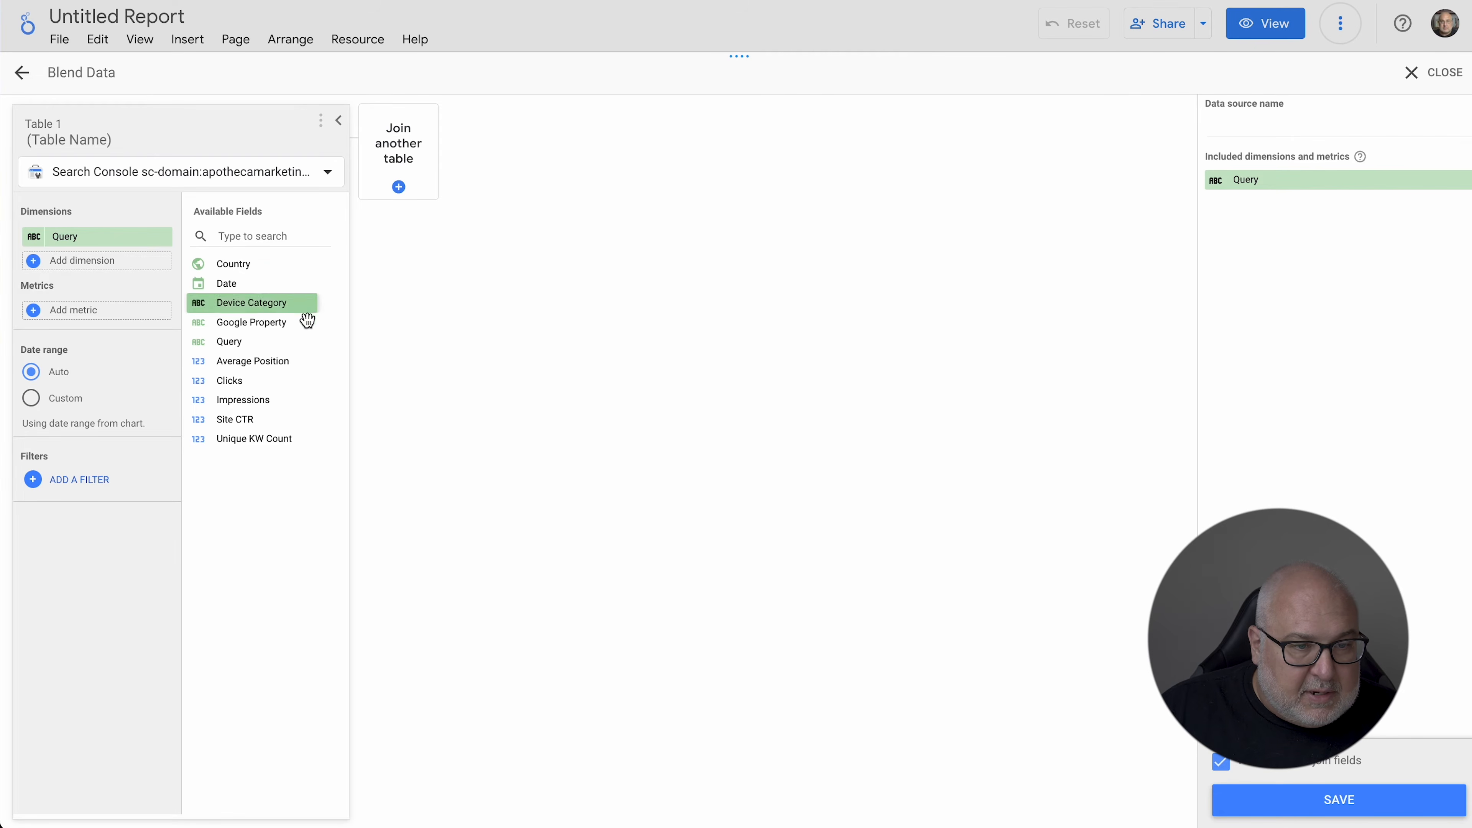
{"action": "left_click_drag", "start_coordinate": [264, 362], "coordinate": [116, 308]}
Join the Search Console source as Table 2 with a left outer join on Query, and add Average Position and Clicks as its metrics
{"action": "left_click", "coordinate": [398, 186]}
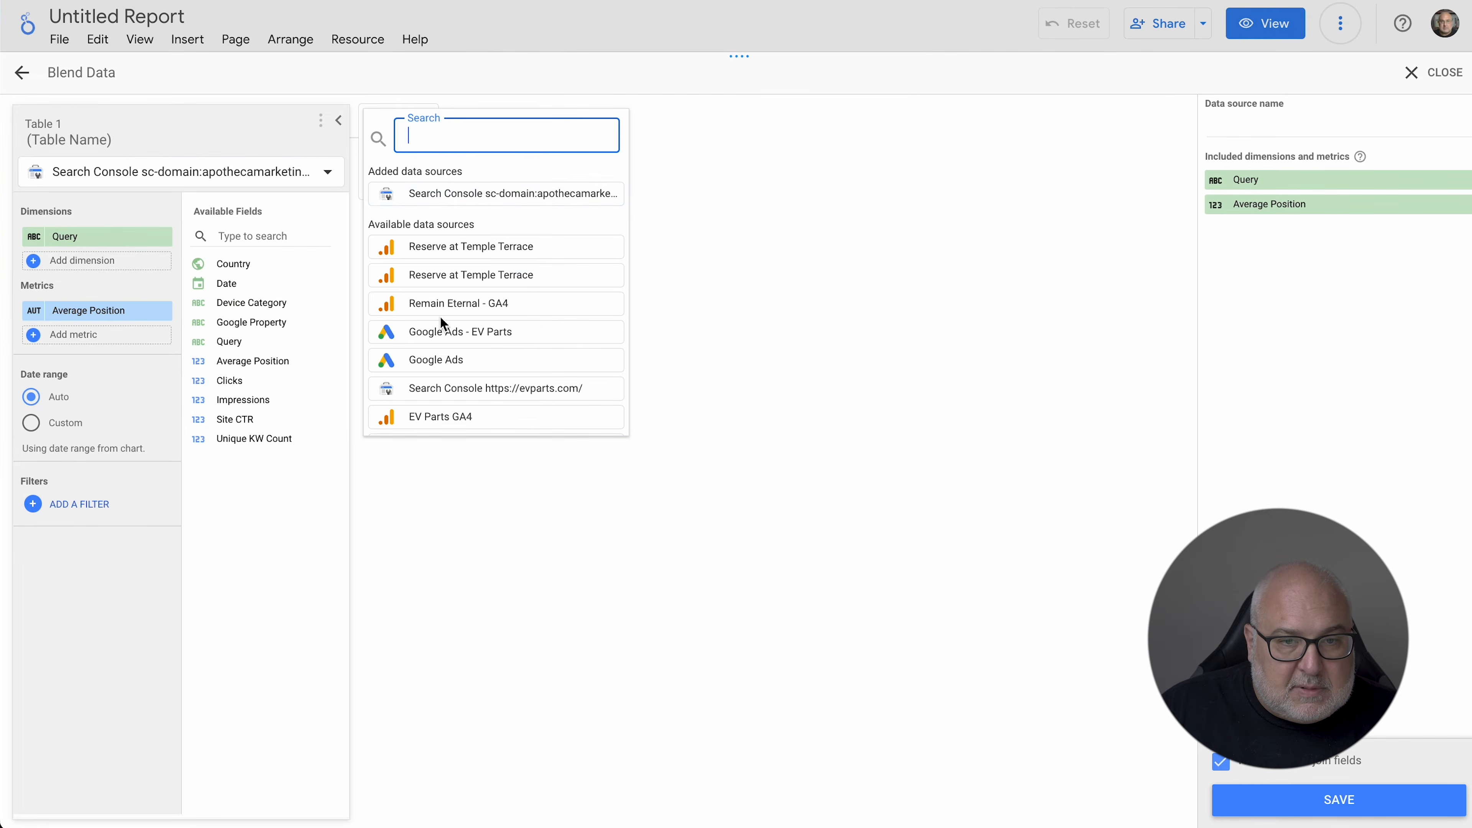
{"action": "left_click", "coordinate": [480, 194]}
{"action": "left_click", "coordinate": [399, 172]}
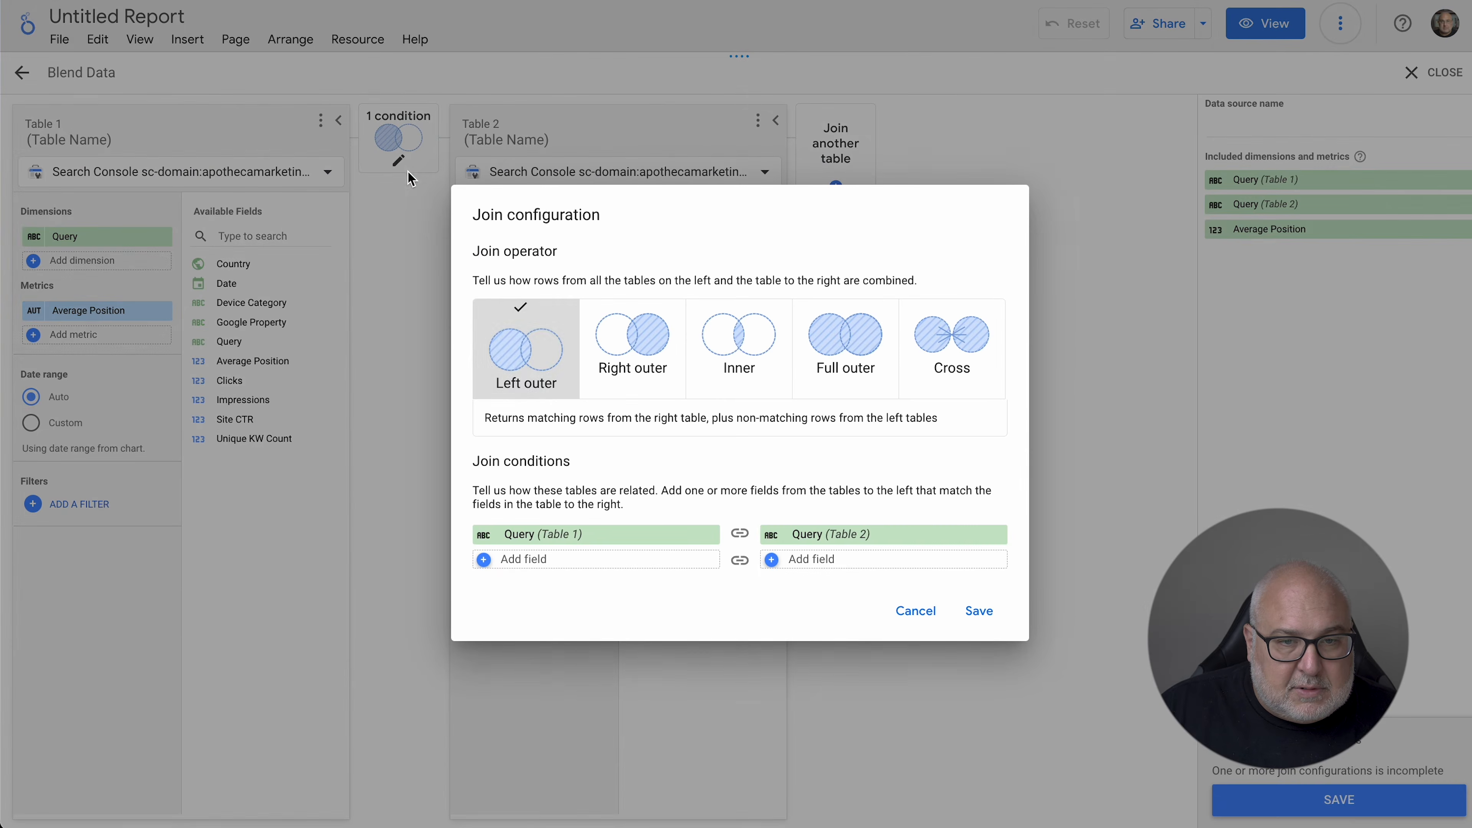
{"action": "left_click", "coordinate": [979, 610]}
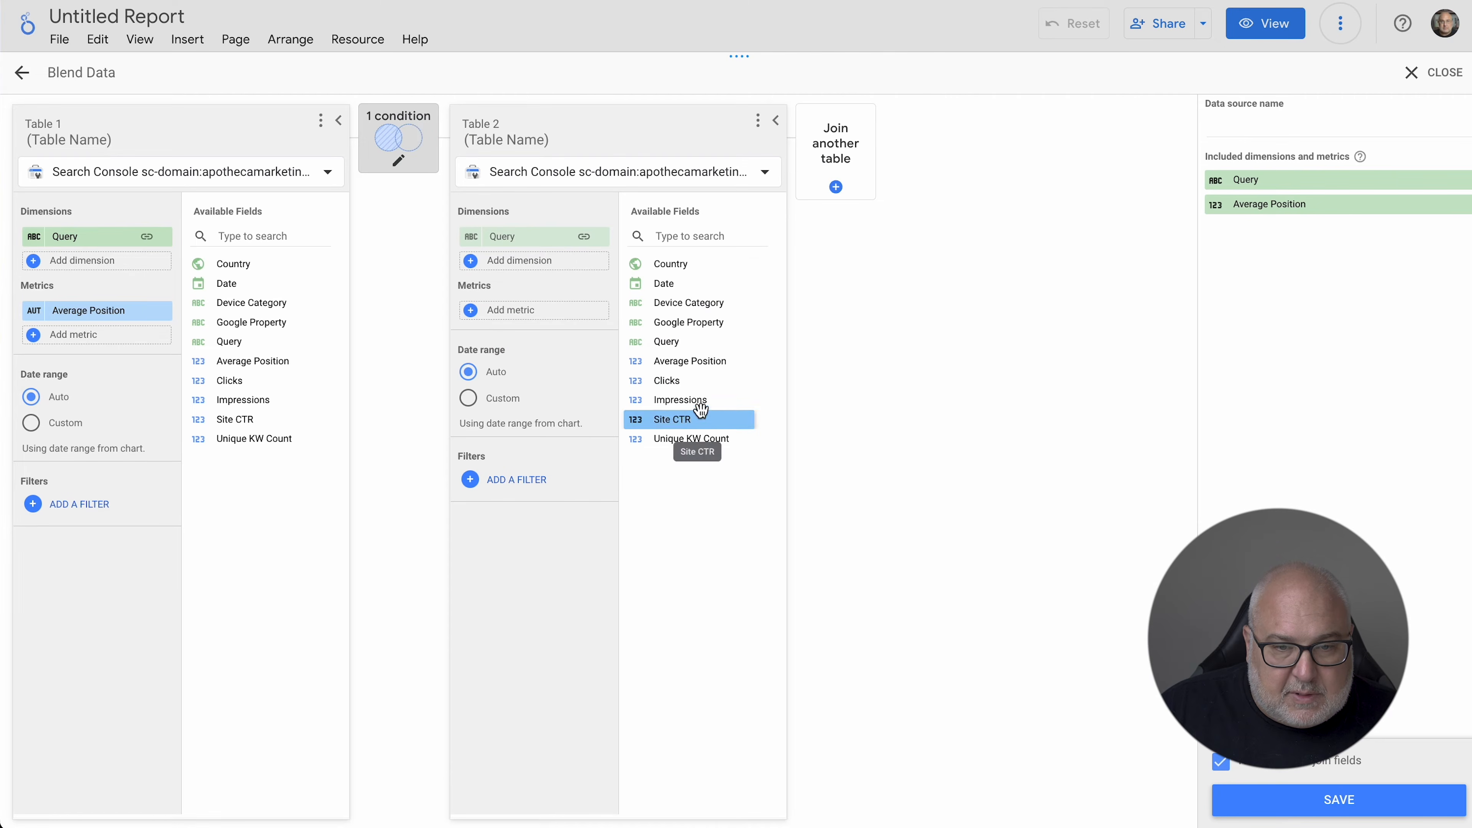
{"action": "left_click_drag", "start_coordinate": [701, 358], "coordinate": [542, 318]}
{"action": "left_click_drag", "start_coordinate": [666, 380], "coordinate": [542, 336]}
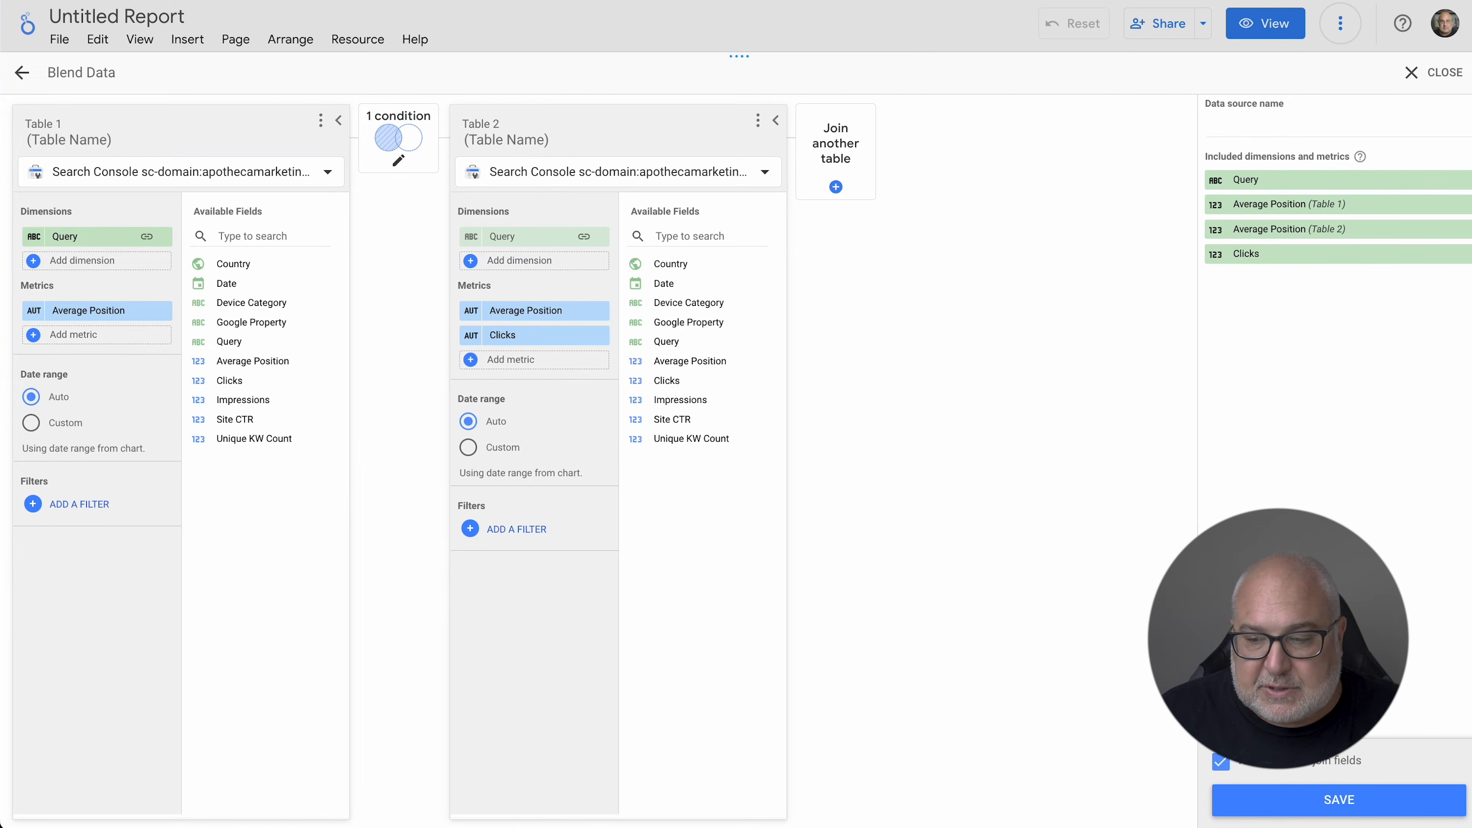
Name the blend Top KW Groups, save it, and return to the report
{"action": "left_click", "coordinate": [1295, 122]}
{"action": "type", "text": "T"}
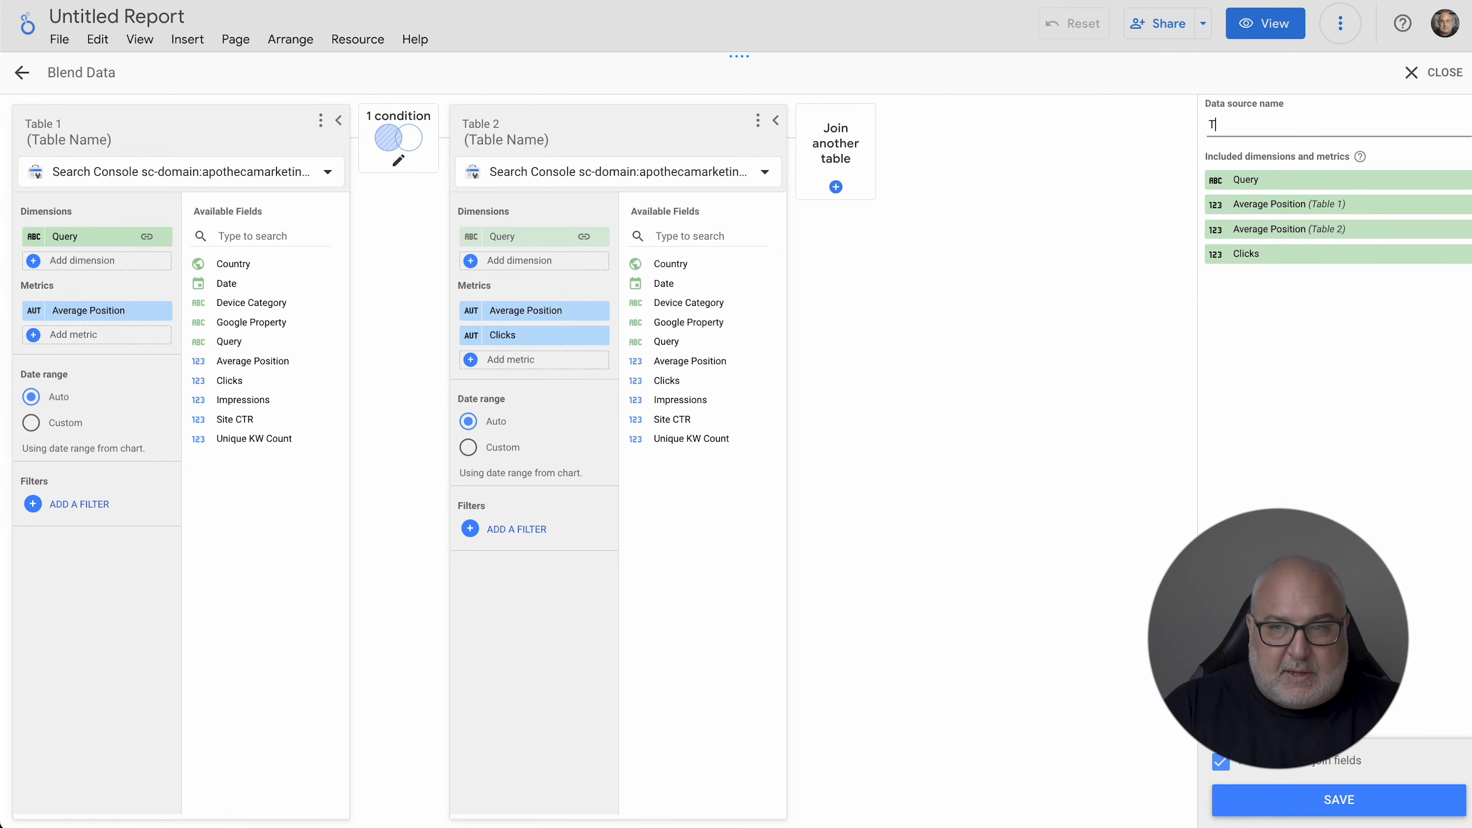
{"action": "type", "text": "op KW Groups"}
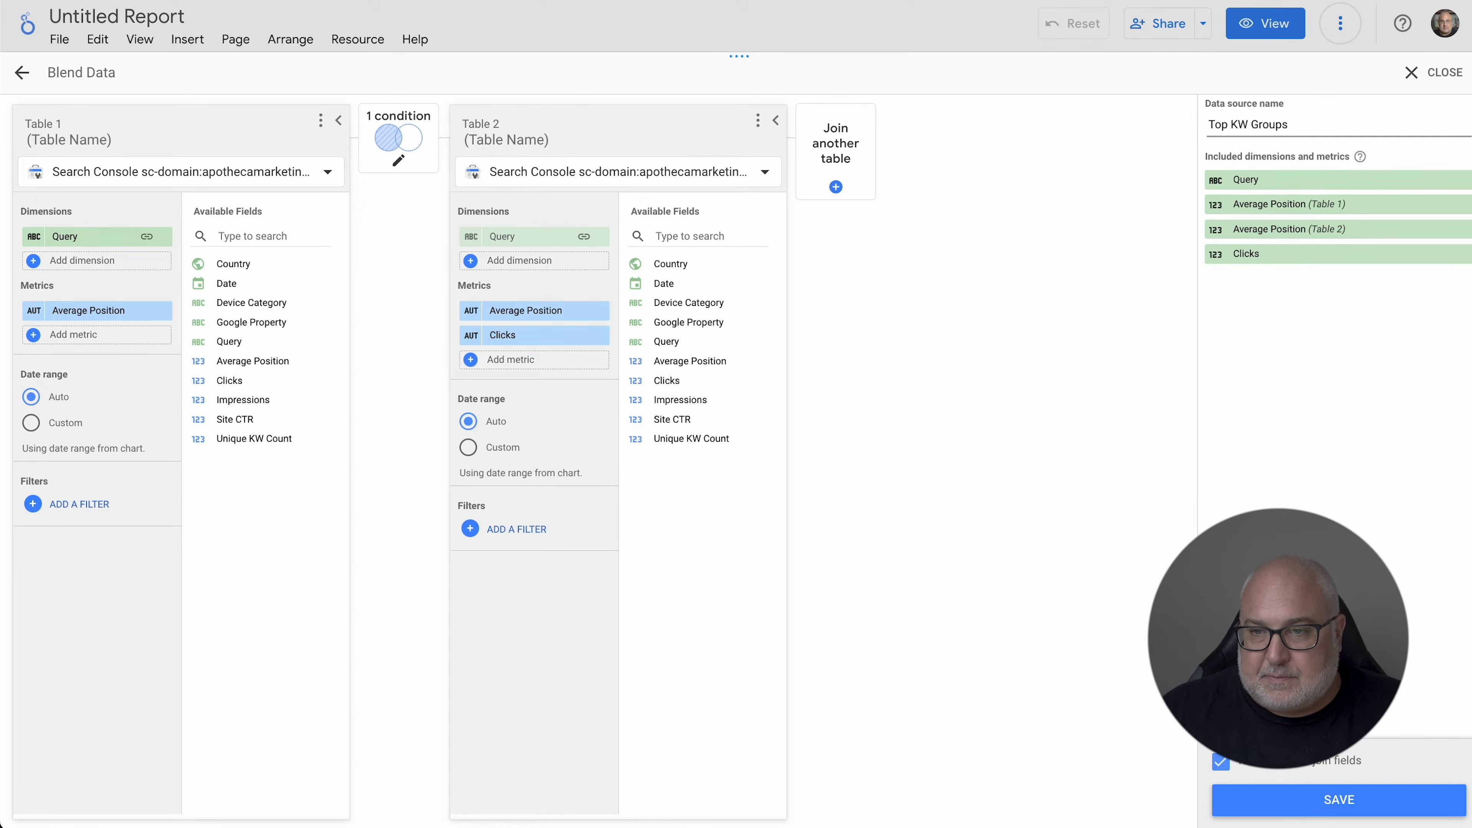
{"action": "left_click", "coordinate": [1354, 806]}
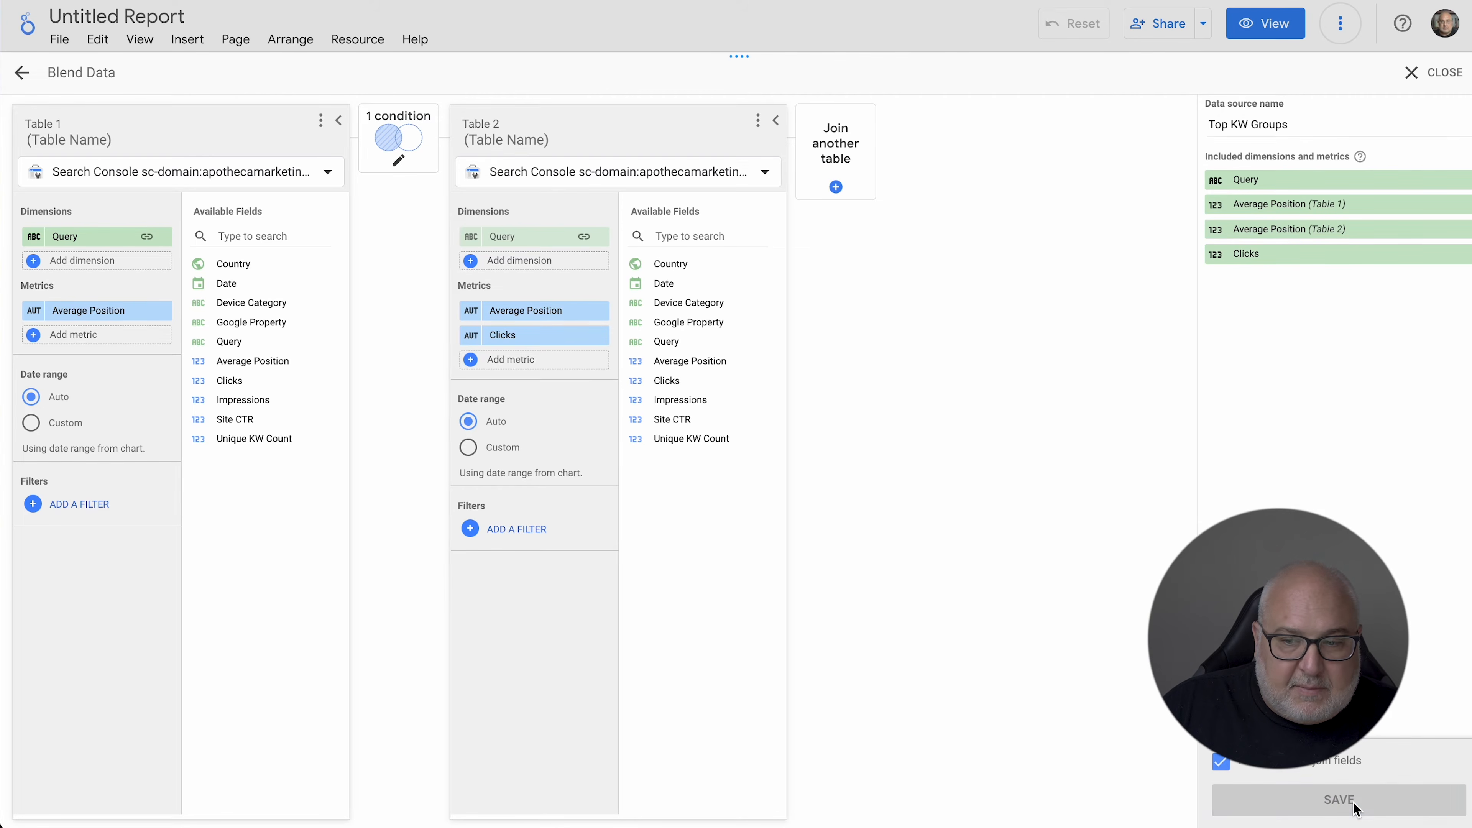
{"action": "left_click", "coordinate": [1437, 73]}
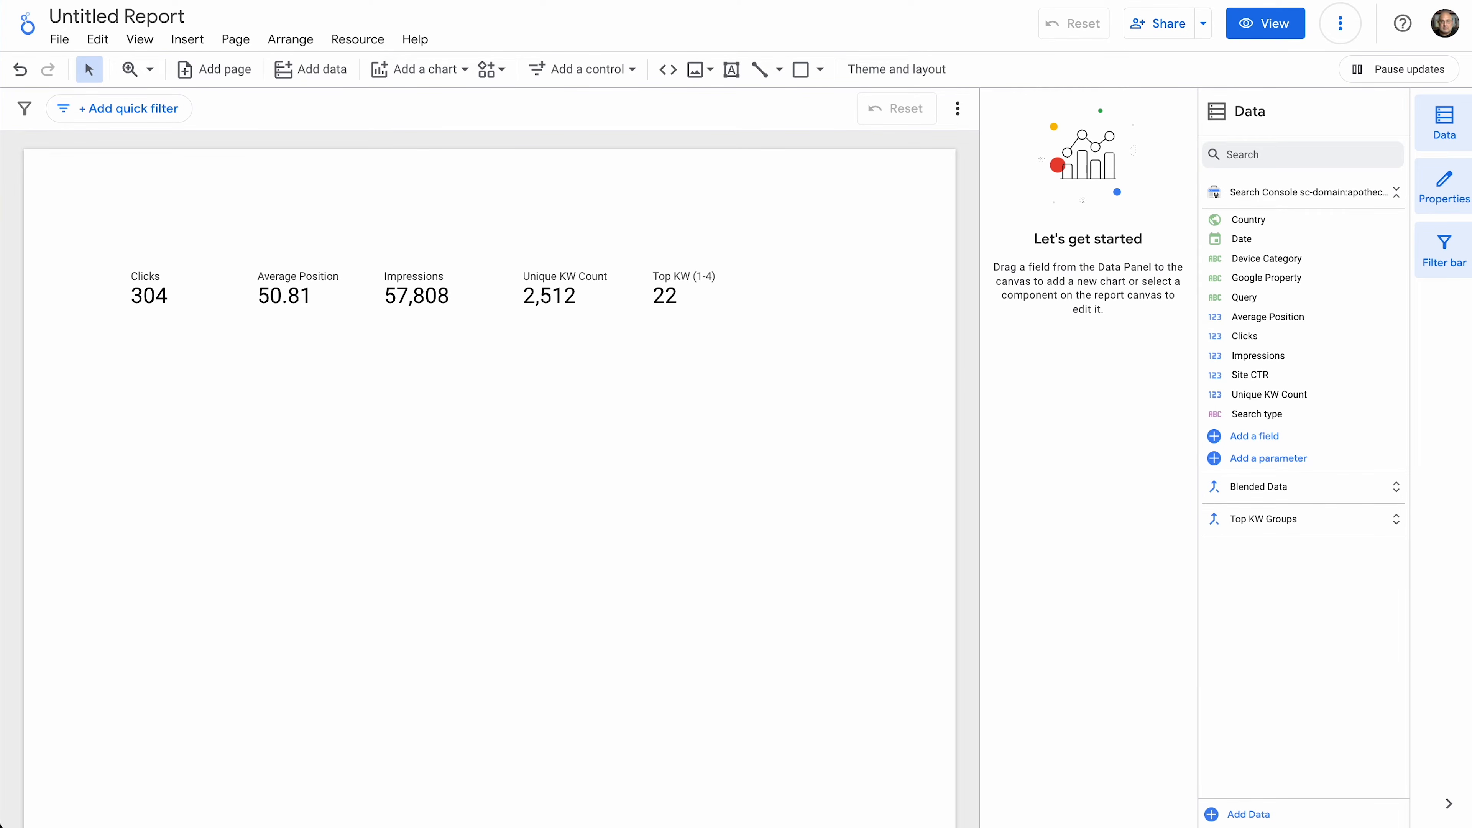
Insert a table below the scorecards and set its metric to Query
{"action": "left_click", "coordinate": [422, 69]}
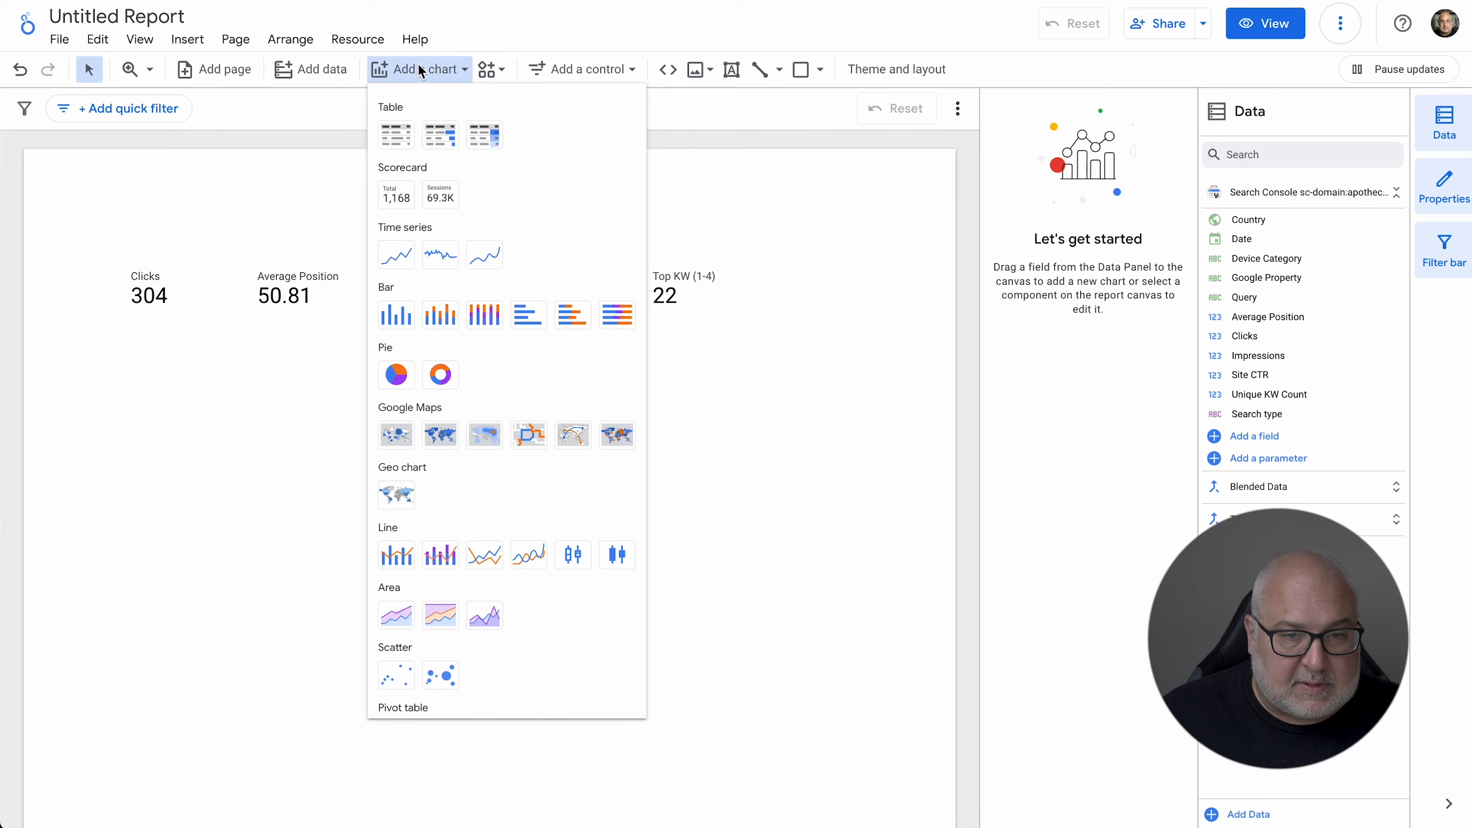
{"action": "left_click", "coordinate": [393, 142]}
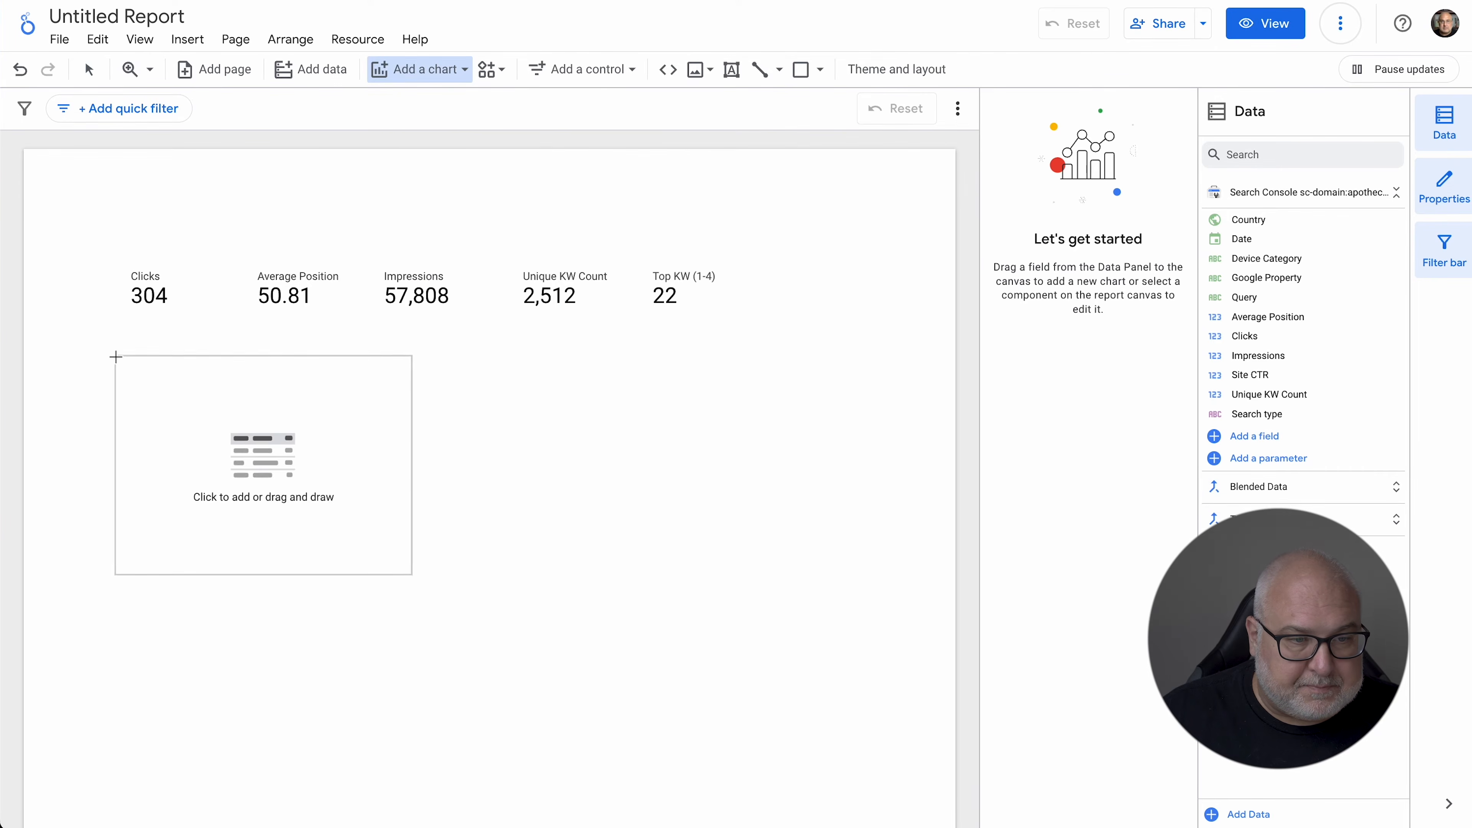
{"action": "left_click", "coordinate": [116, 355]}
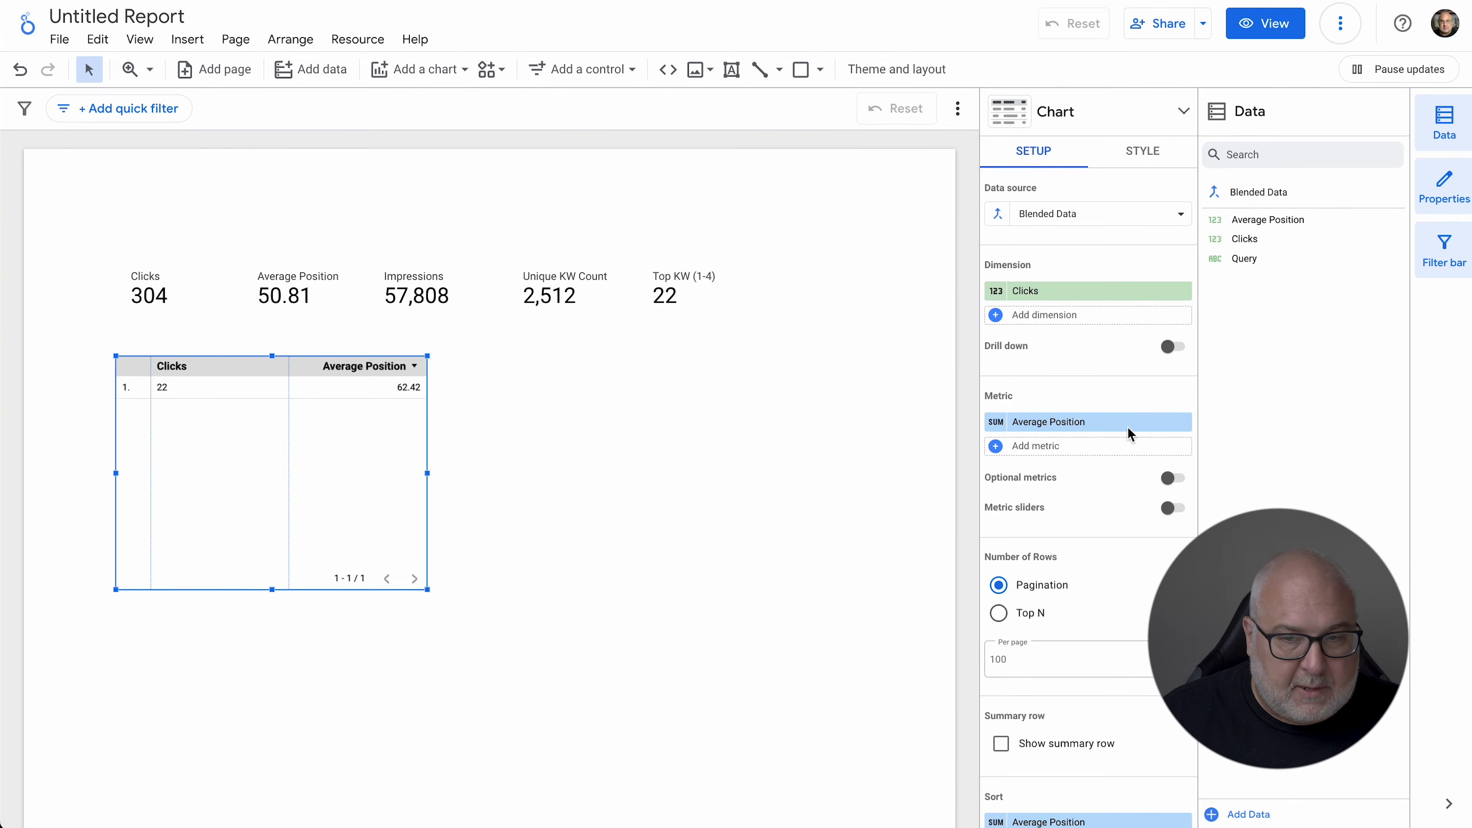
{"action": "left_click", "coordinate": [1093, 214]}
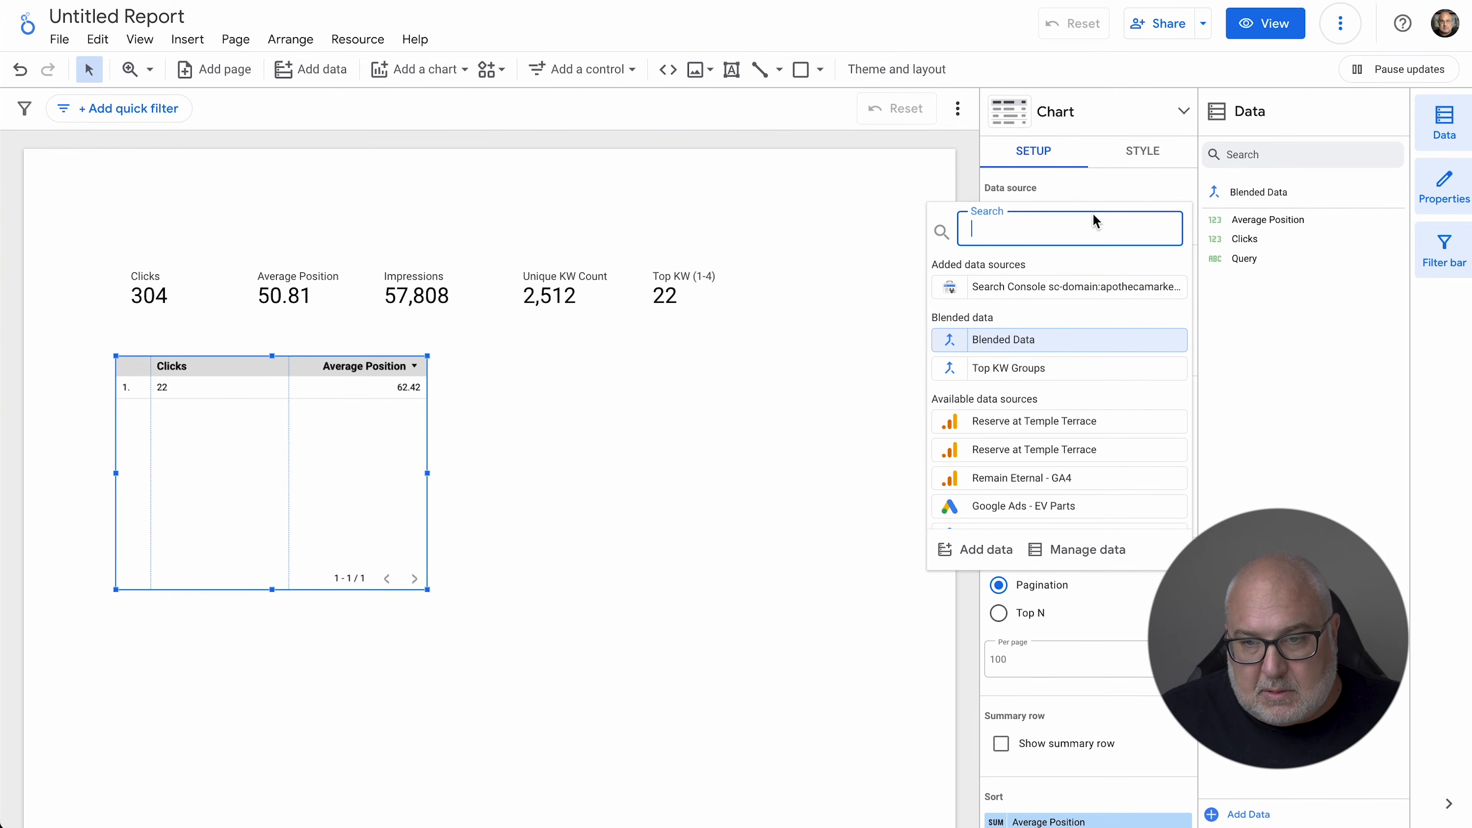
{"action": "left_click", "coordinate": [777, 352]}
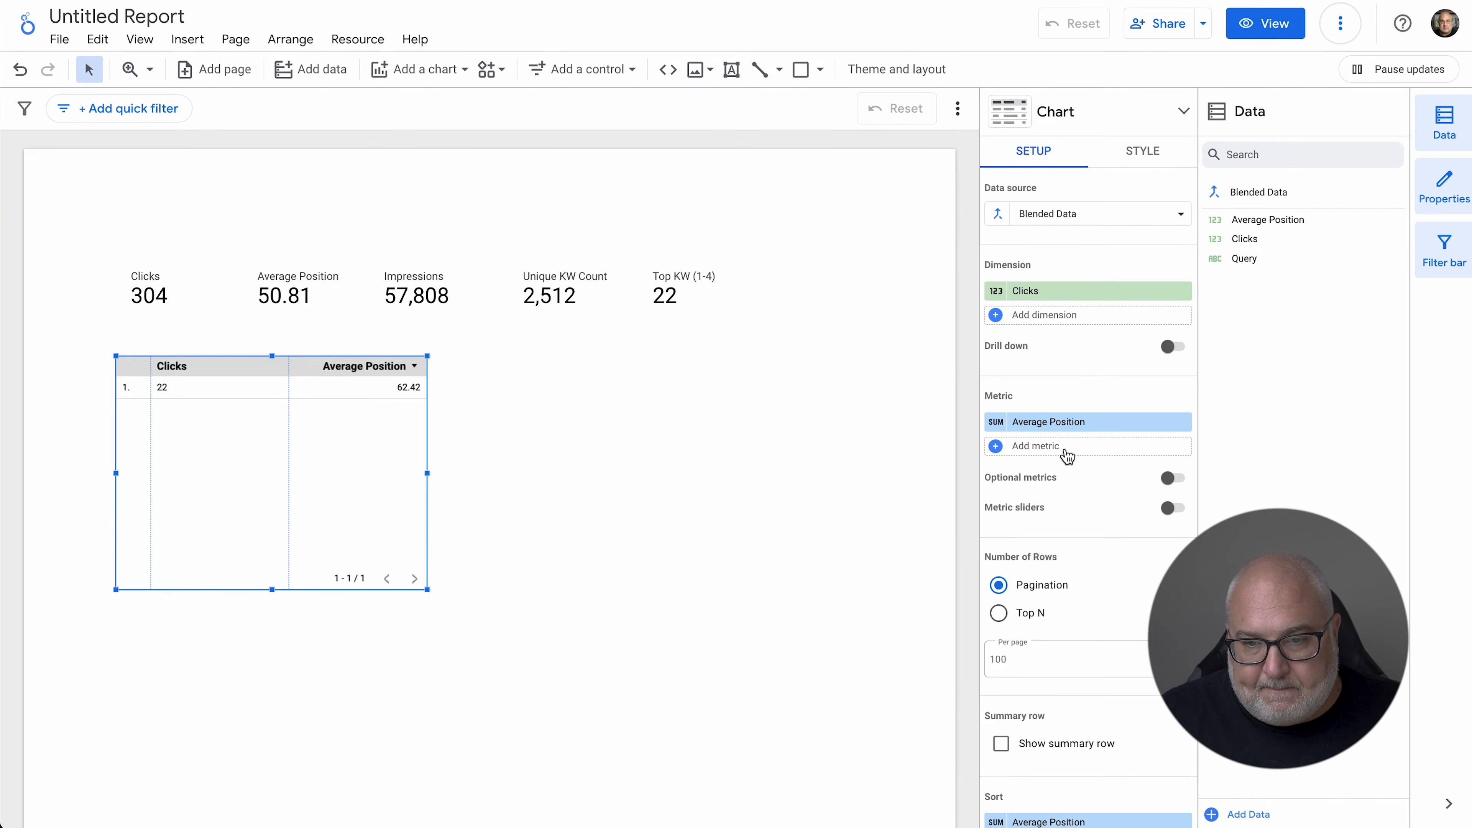
{"action": "left_click", "coordinate": [1080, 421]}
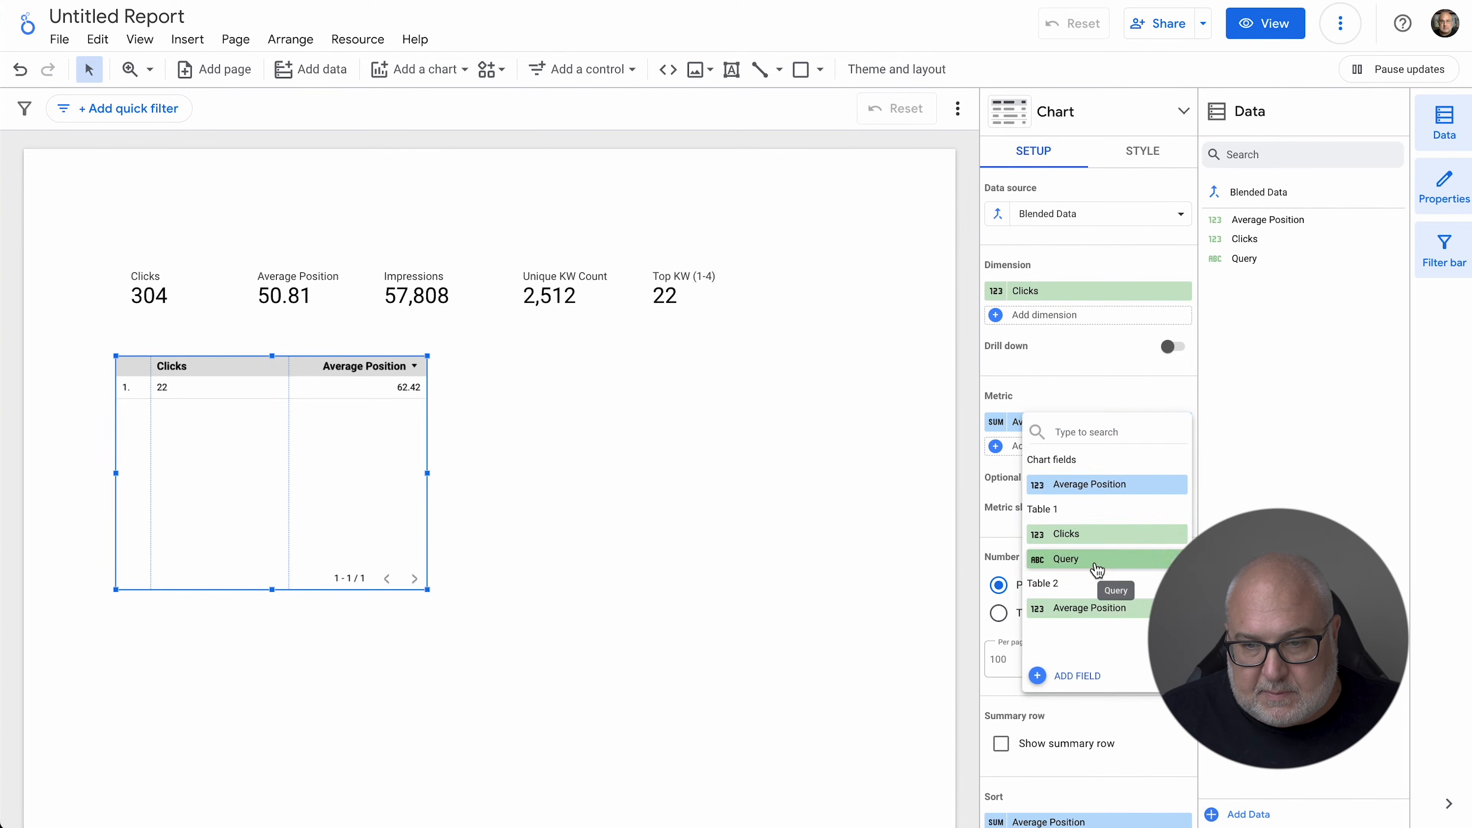
{"action": "left_click", "coordinate": [1101, 559]}
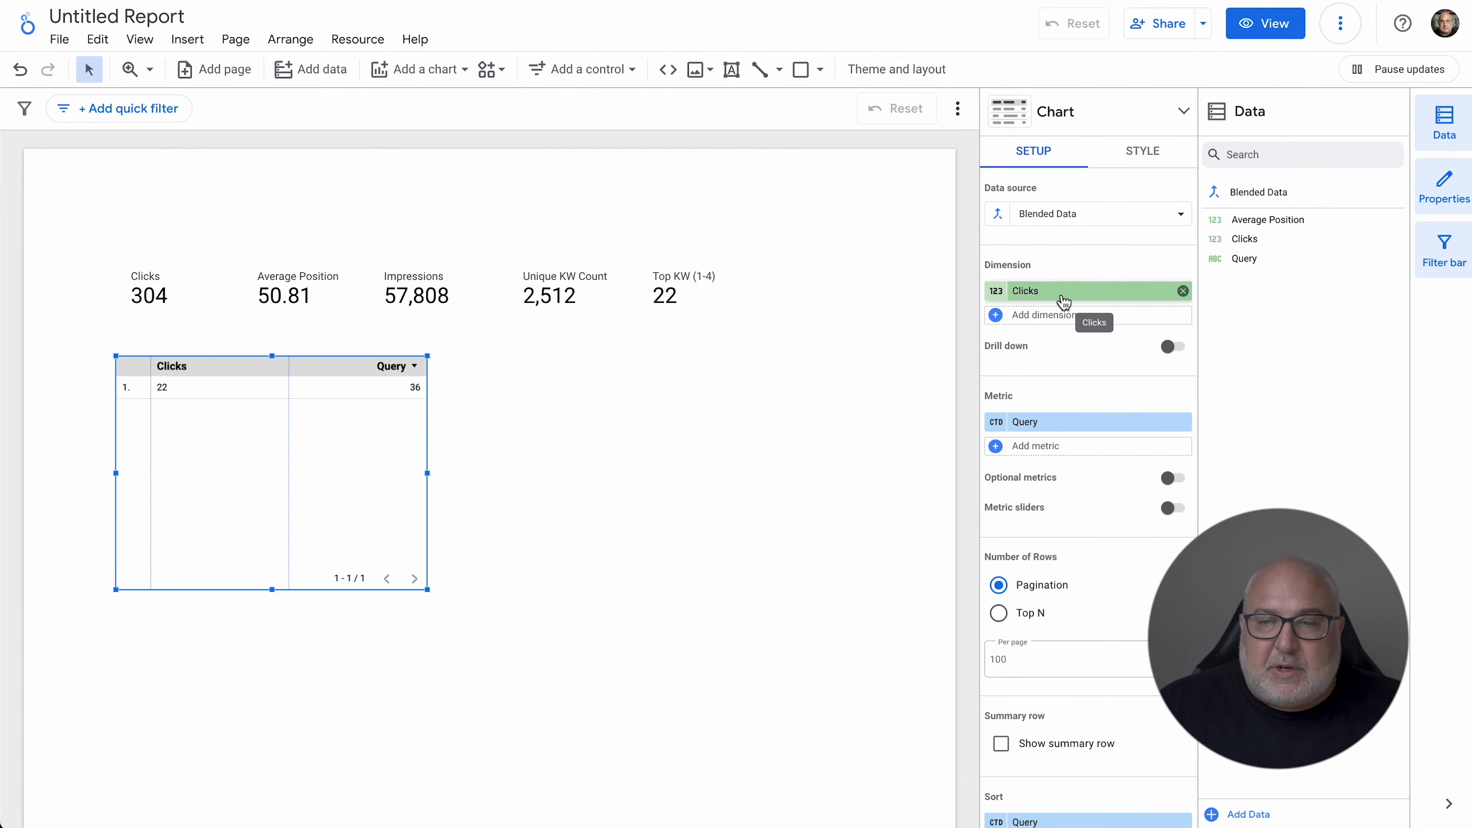
Replace the table's Clicks dimension with a calculated field using a CASE formula that groups Average Position into 1-10, 11-20, 21-30 and Above 30
{"action": "left_click", "coordinate": [998, 293]}
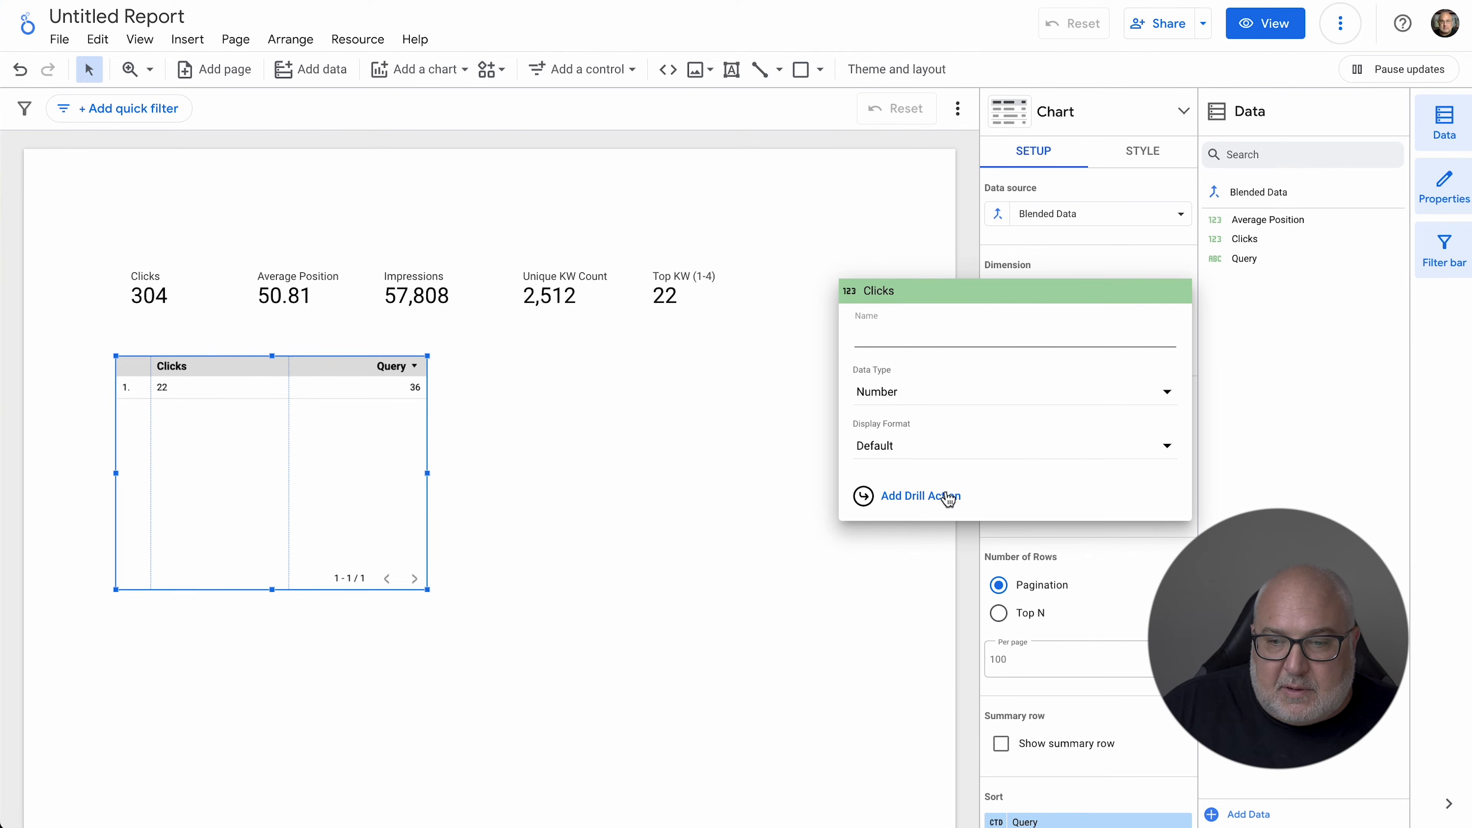
{"action": "left_click", "coordinate": [769, 334]}
{"action": "left_click", "coordinate": [1039, 291]}
{"action": "left_click", "coordinate": [1091, 497]}
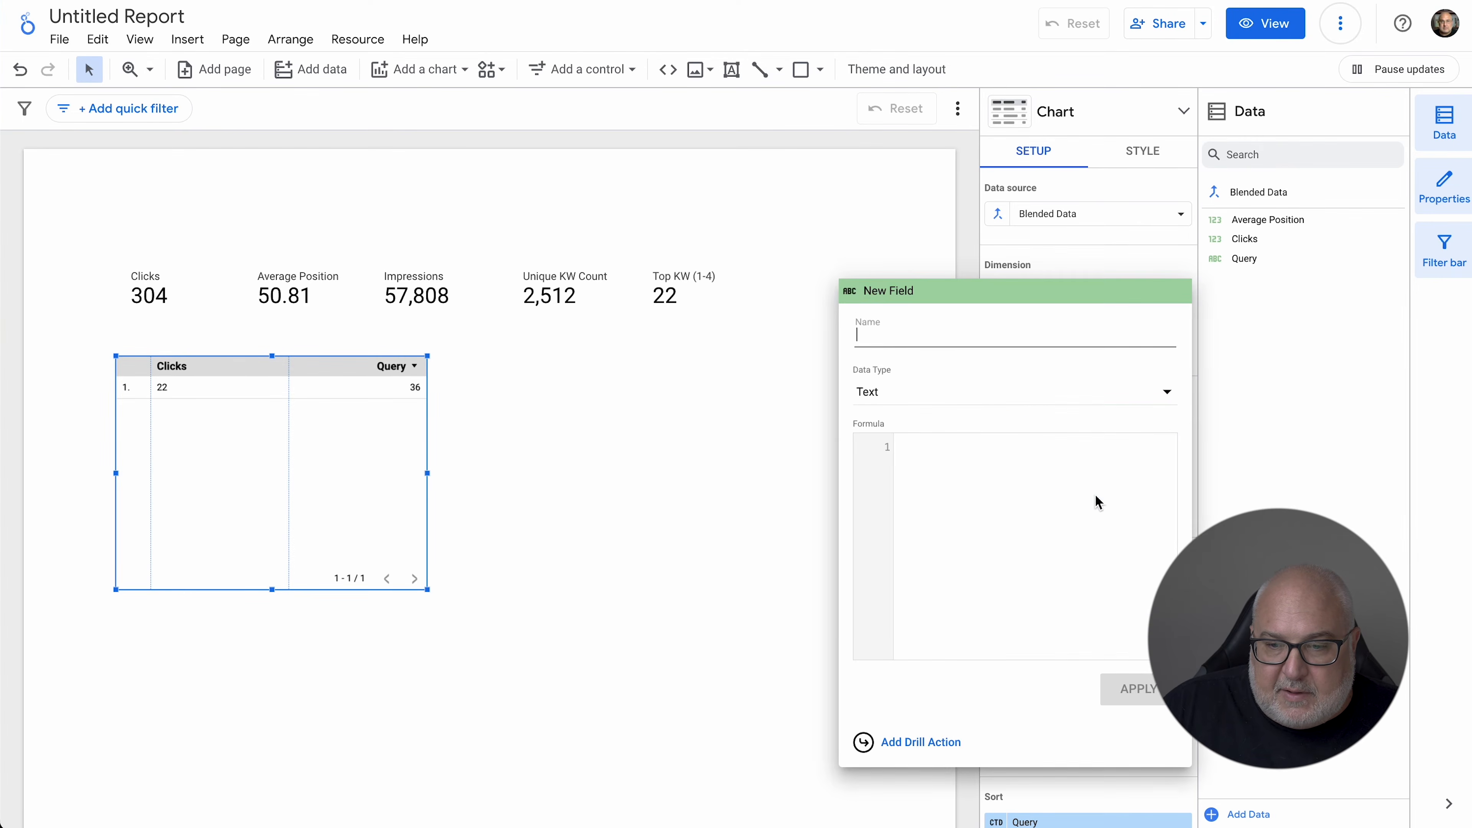
{"action": "left_click", "coordinate": [1043, 609]}
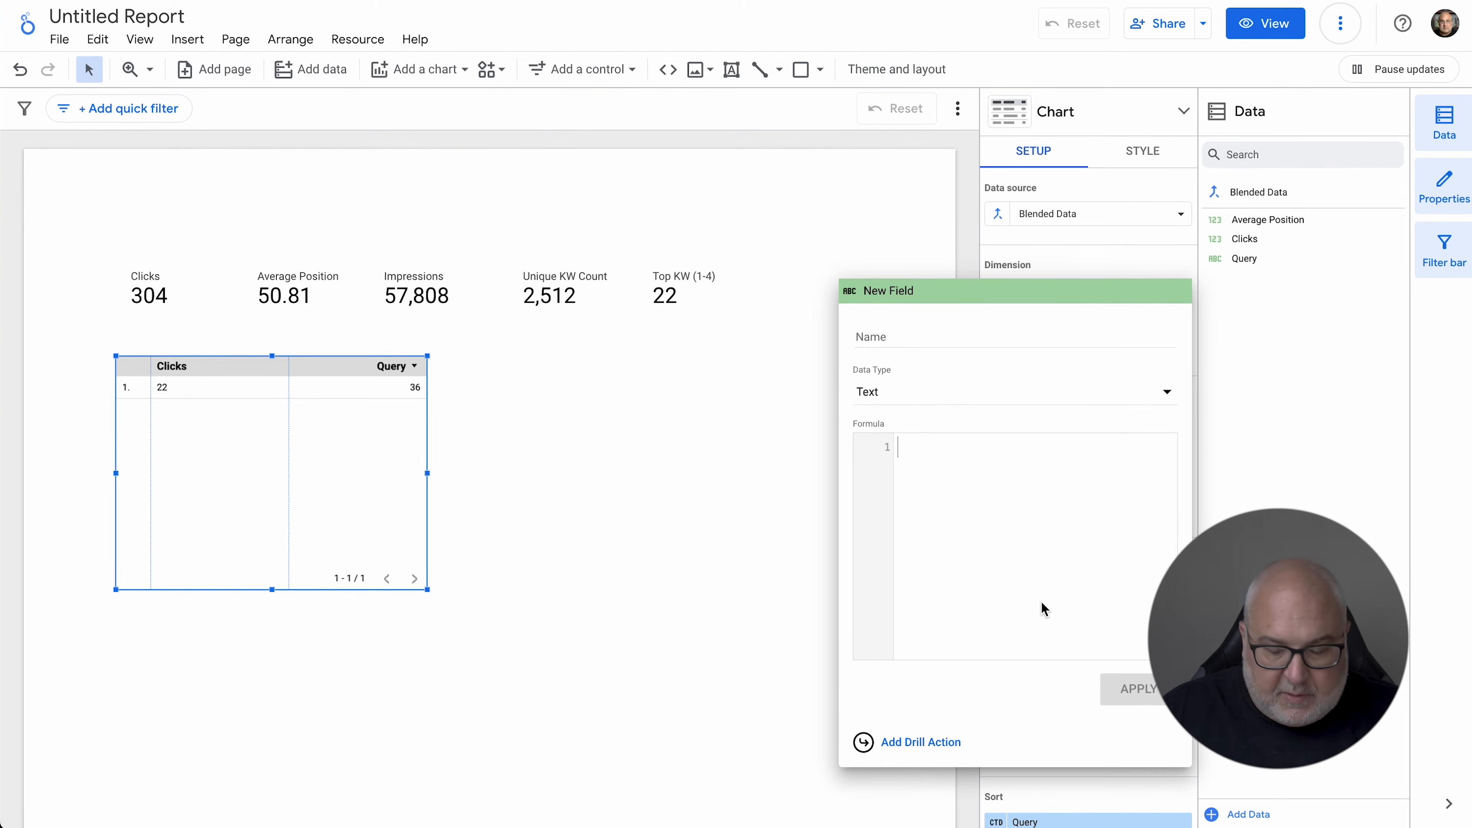
{"action": "type", "text": "CASE WHEN Average Position <= 10 THEN \"1-10\" WHEN Average Position <= 20 THEN \"11-20\" WHEN Average Position <= 30 THEN \"21-30\" ELSE \"Above 30\" END"}
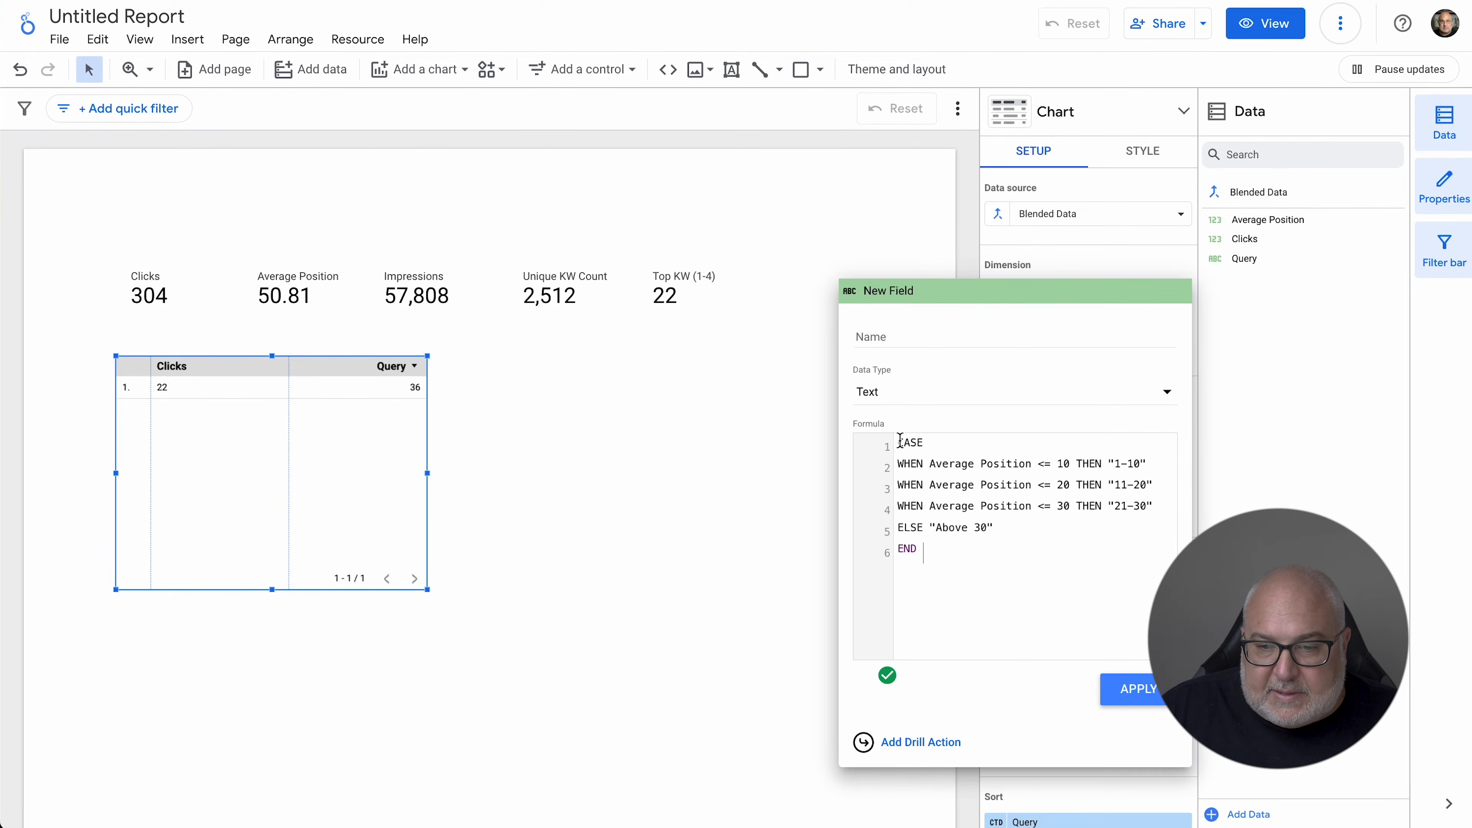
Replace the plain Average Position text in the three WHEN lines with the actual Average Position field and apply the formula
{"action": "left_click_drag", "start_coordinate": [929, 464], "coordinate": [1033, 464]}
{"action": "key", "text": "BackSpace"}
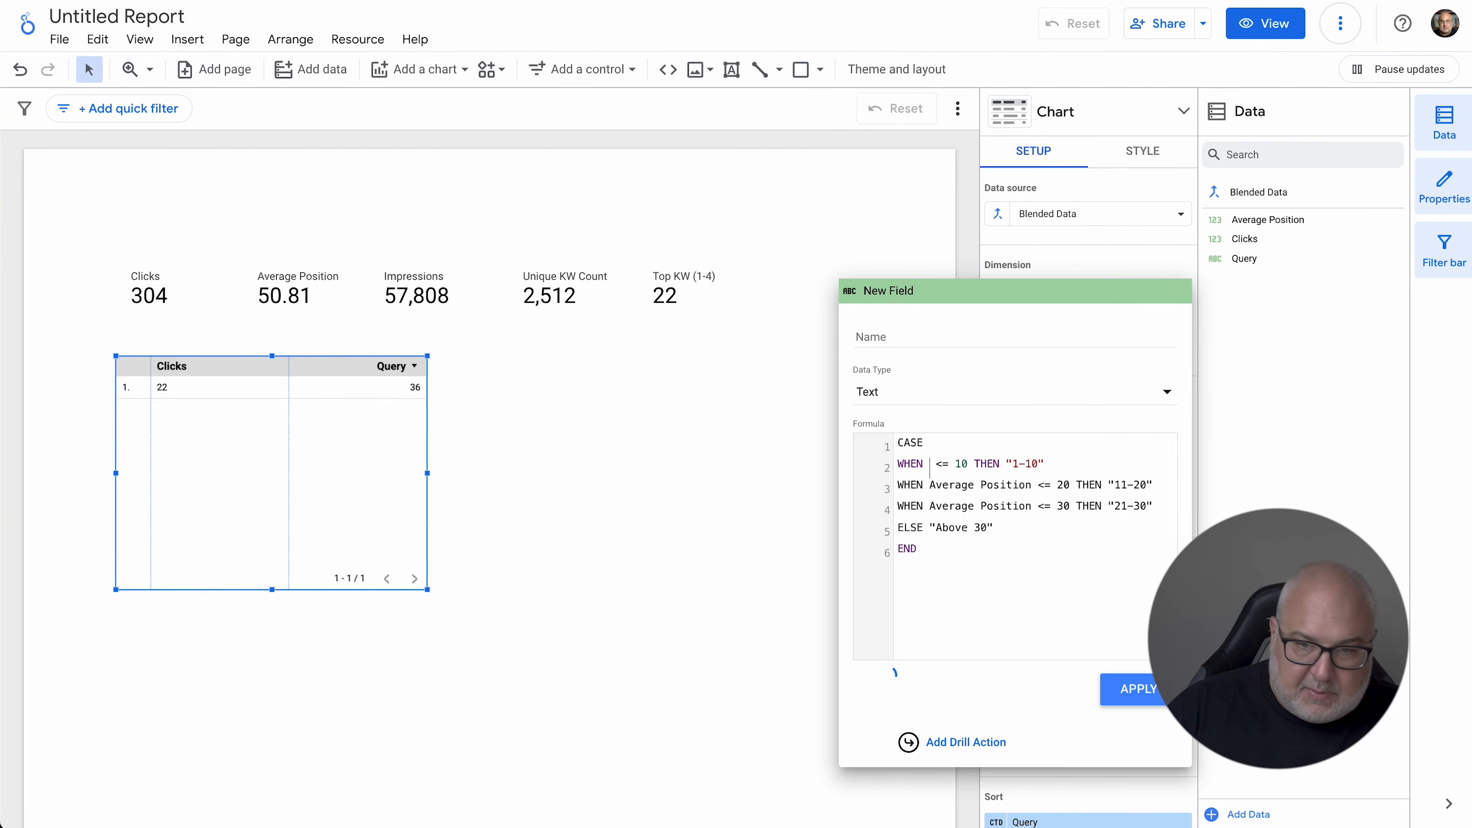
{"action": "type", "text": "av"}
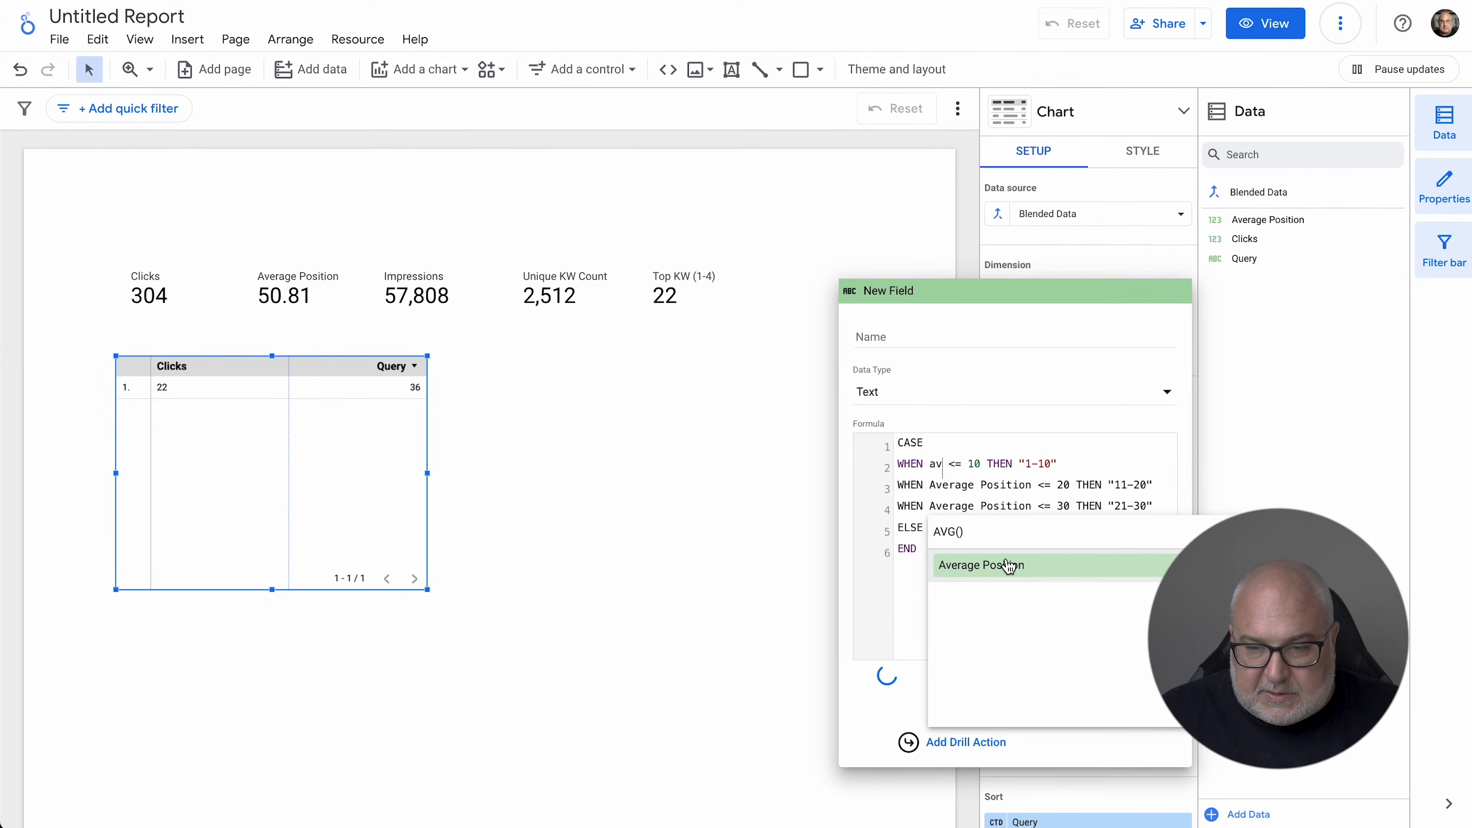
{"action": "left_click", "coordinate": [1007, 561]}
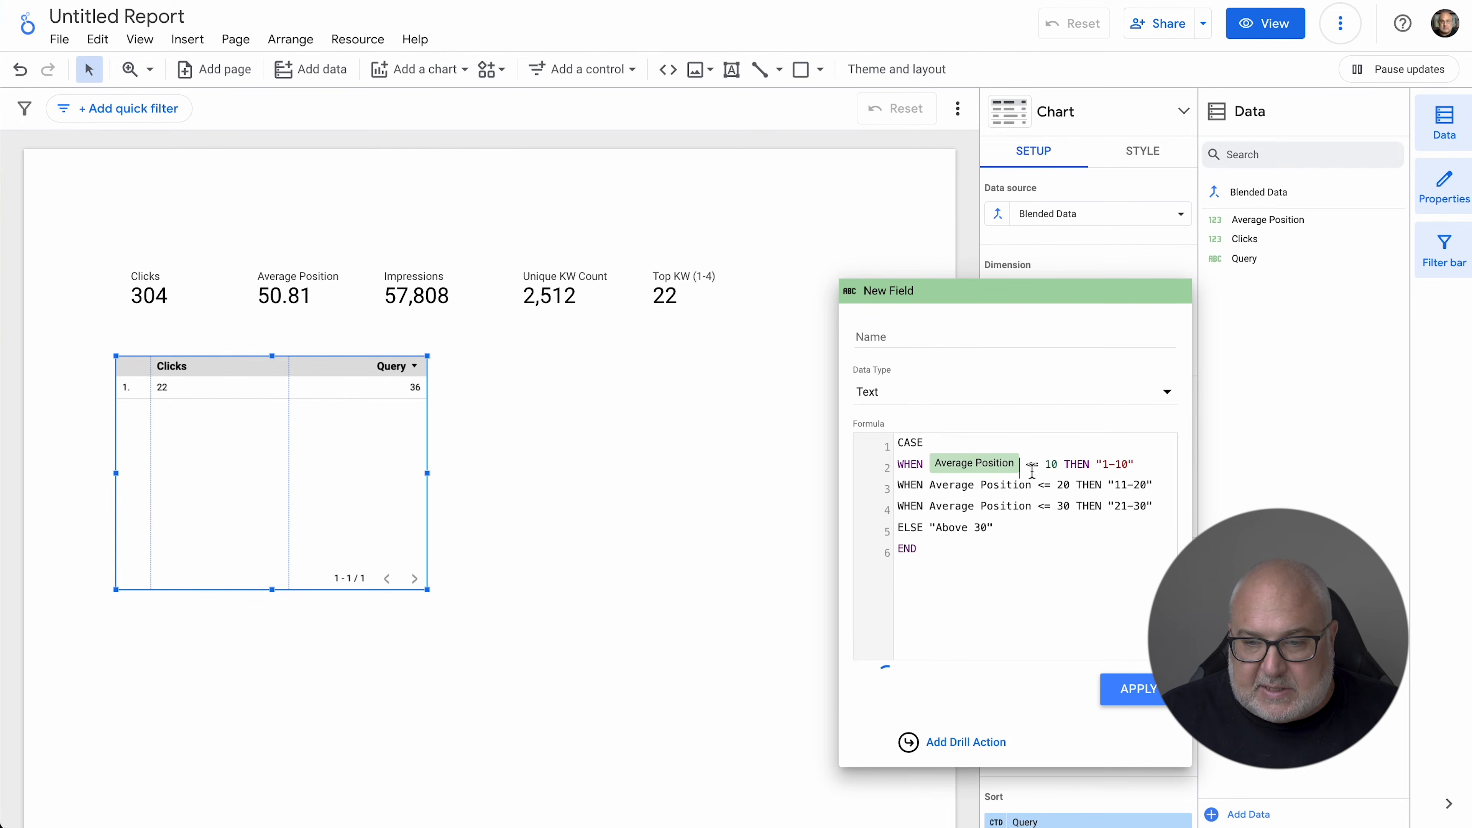
{"action": "left_click_drag", "start_coordinate": [1140, 463], "coordinate": [1098, 472]}
{"action": "left_click_drag", "start_coordinate": [930, 487], "coordinate": [1035, 488]}
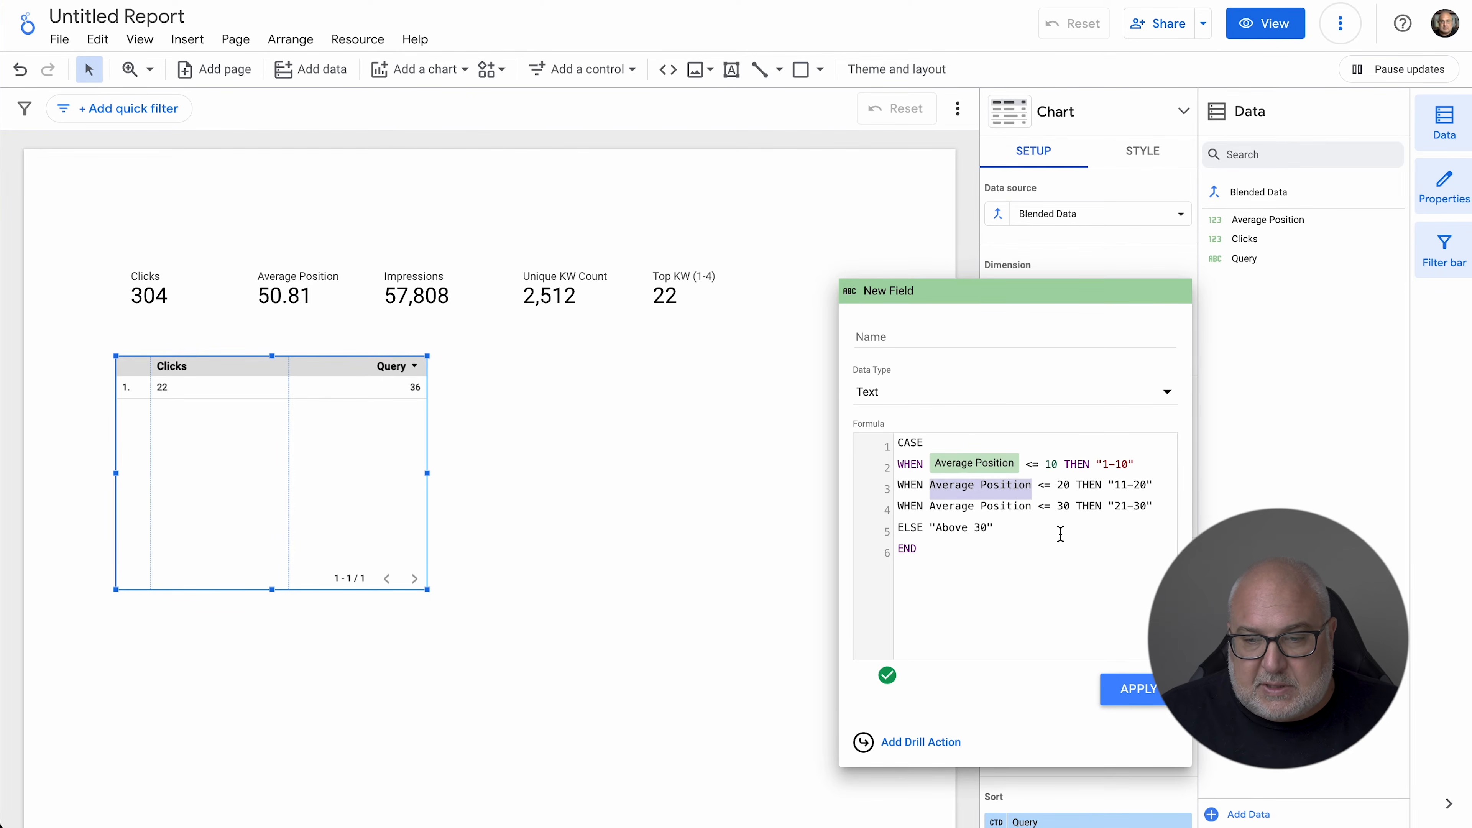
{"action": "type", "text": "av"}
{"action": "left_click", "coordinate": [980, 582]}
{"action": "left_click_drag", "start_coordinate": [932, 506], "coordinate": [1032, 508]}
{"action": "type", "text": "av"}
{"action": "left_click", "coordinate": [1026, 606]}
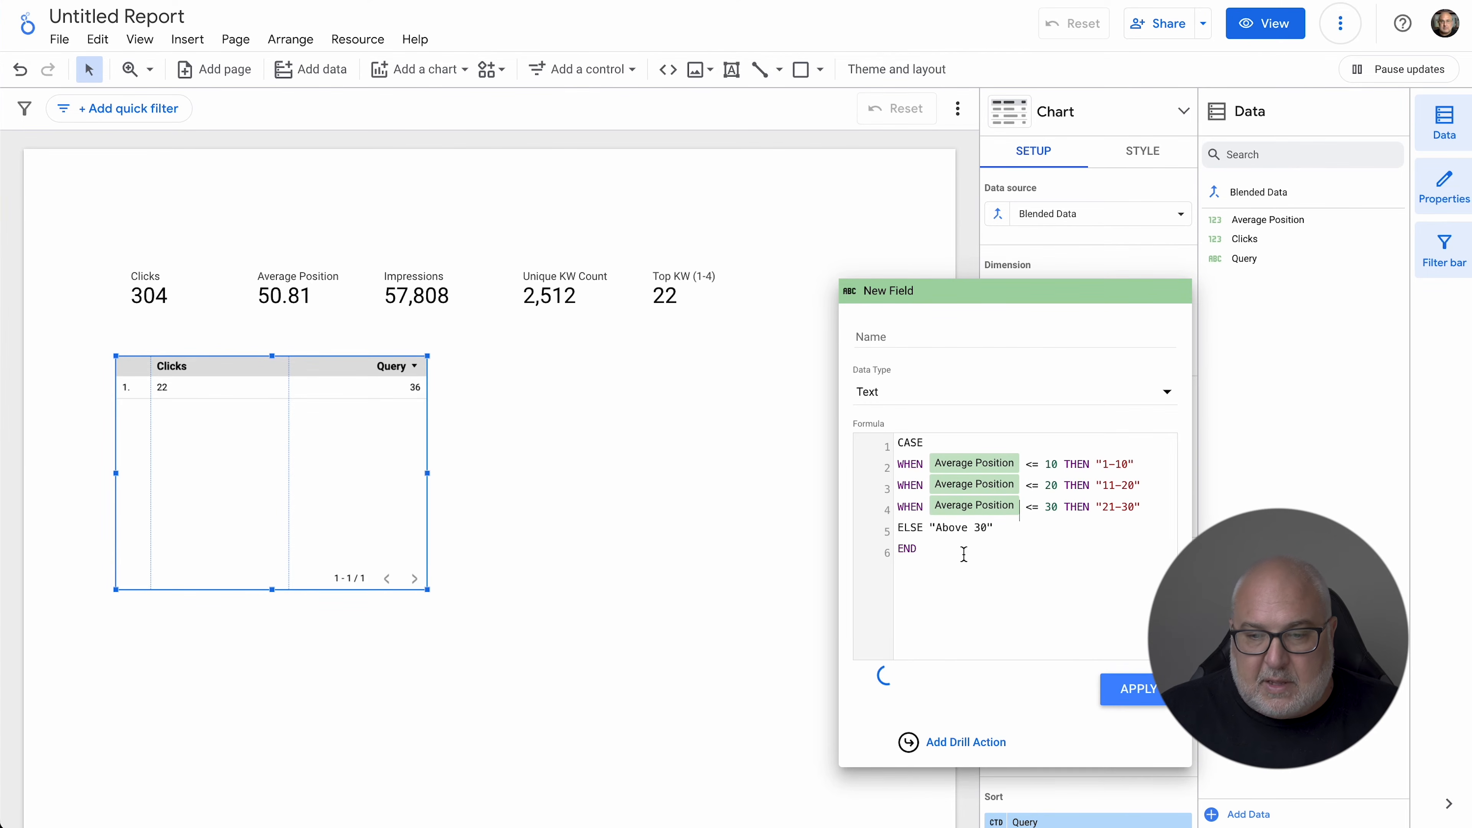
{"action": "left_click", "coordinate": [1146, 693]}
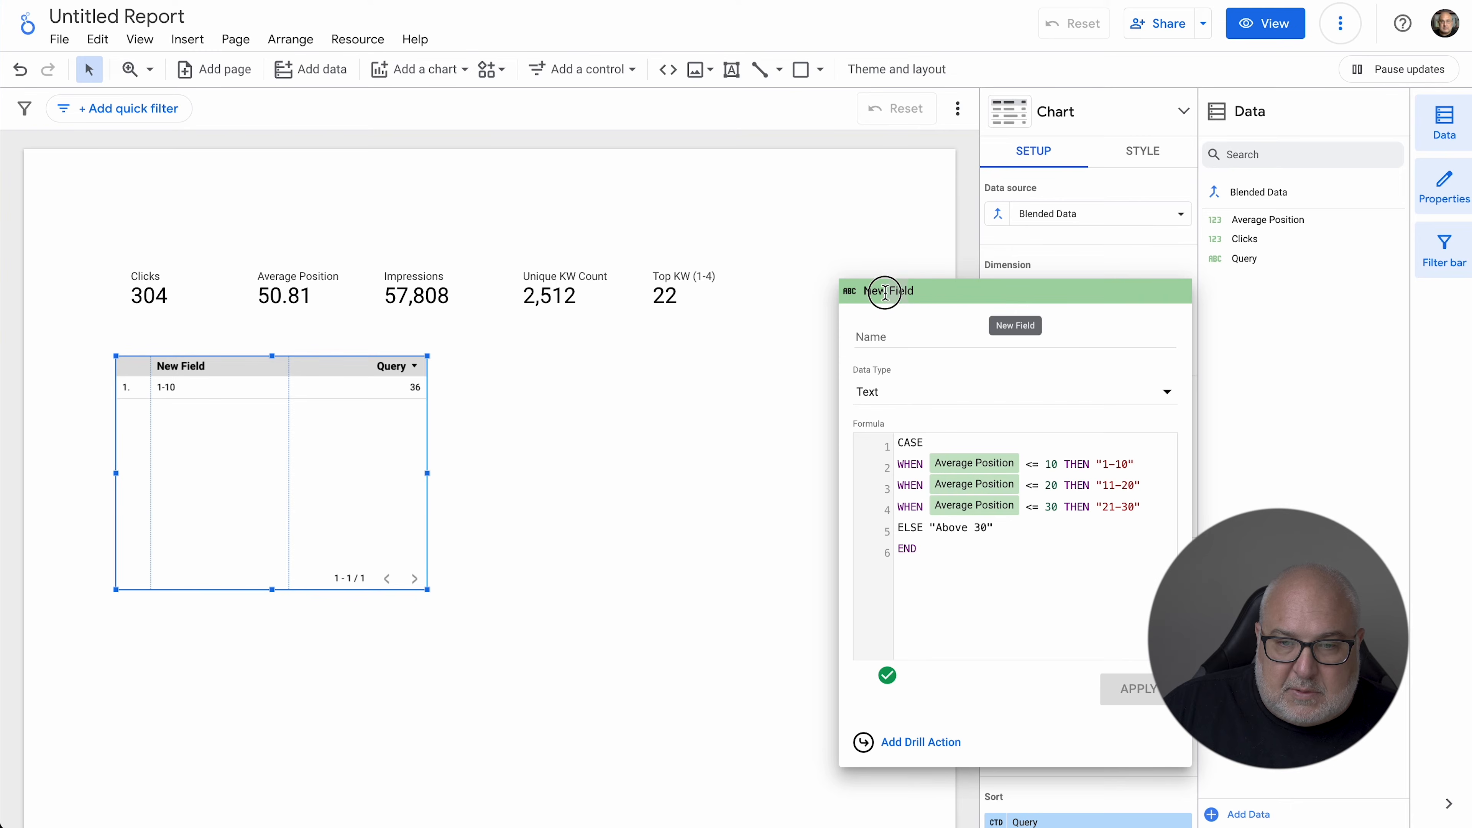
Name the calculated field Keyword Groups, apply the change, and close the field editor
{"action": "left_click", "coordinate": [910, 339]}
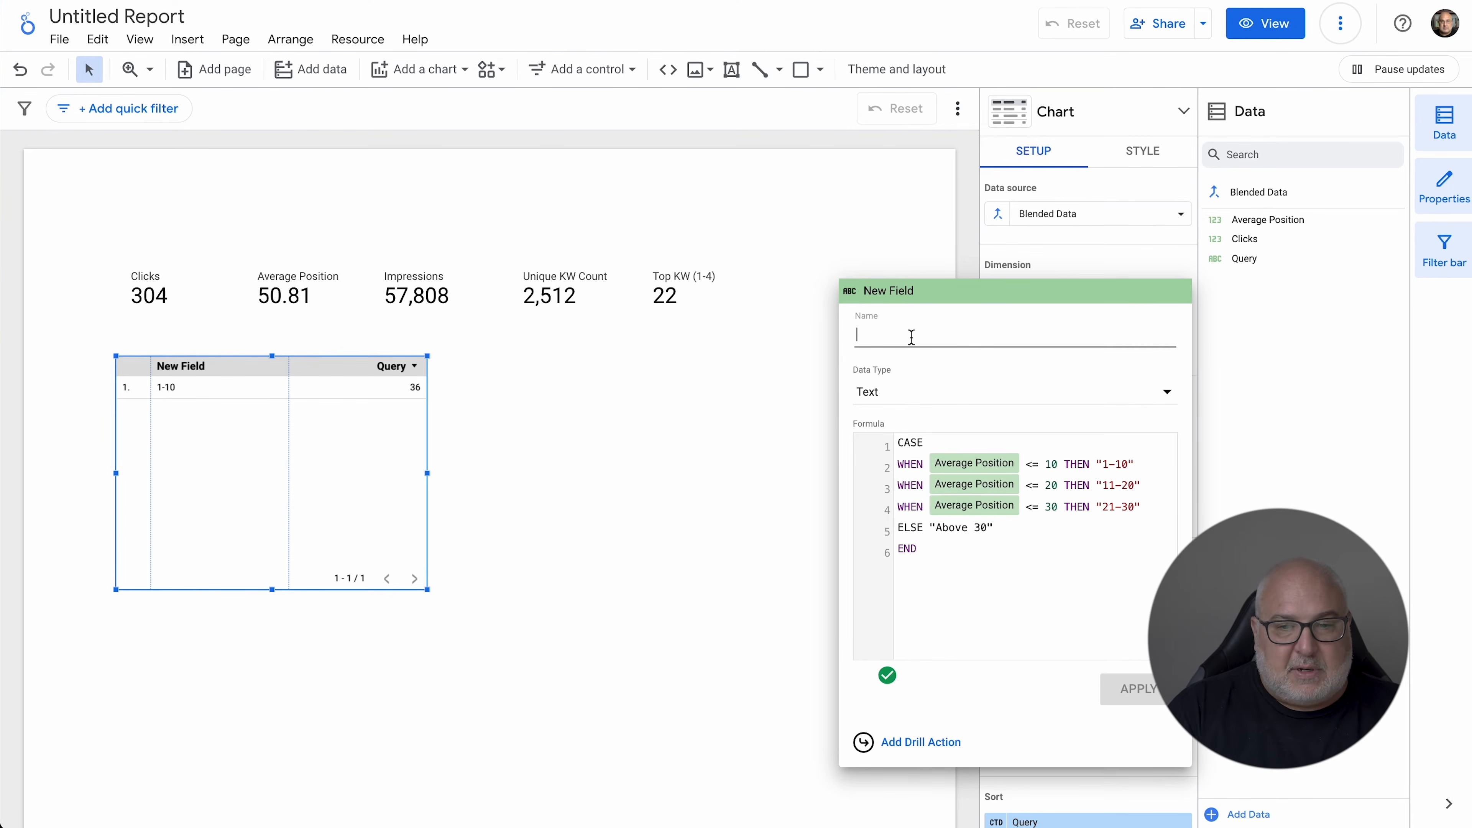
{"action": "type", "text": "Posti"}
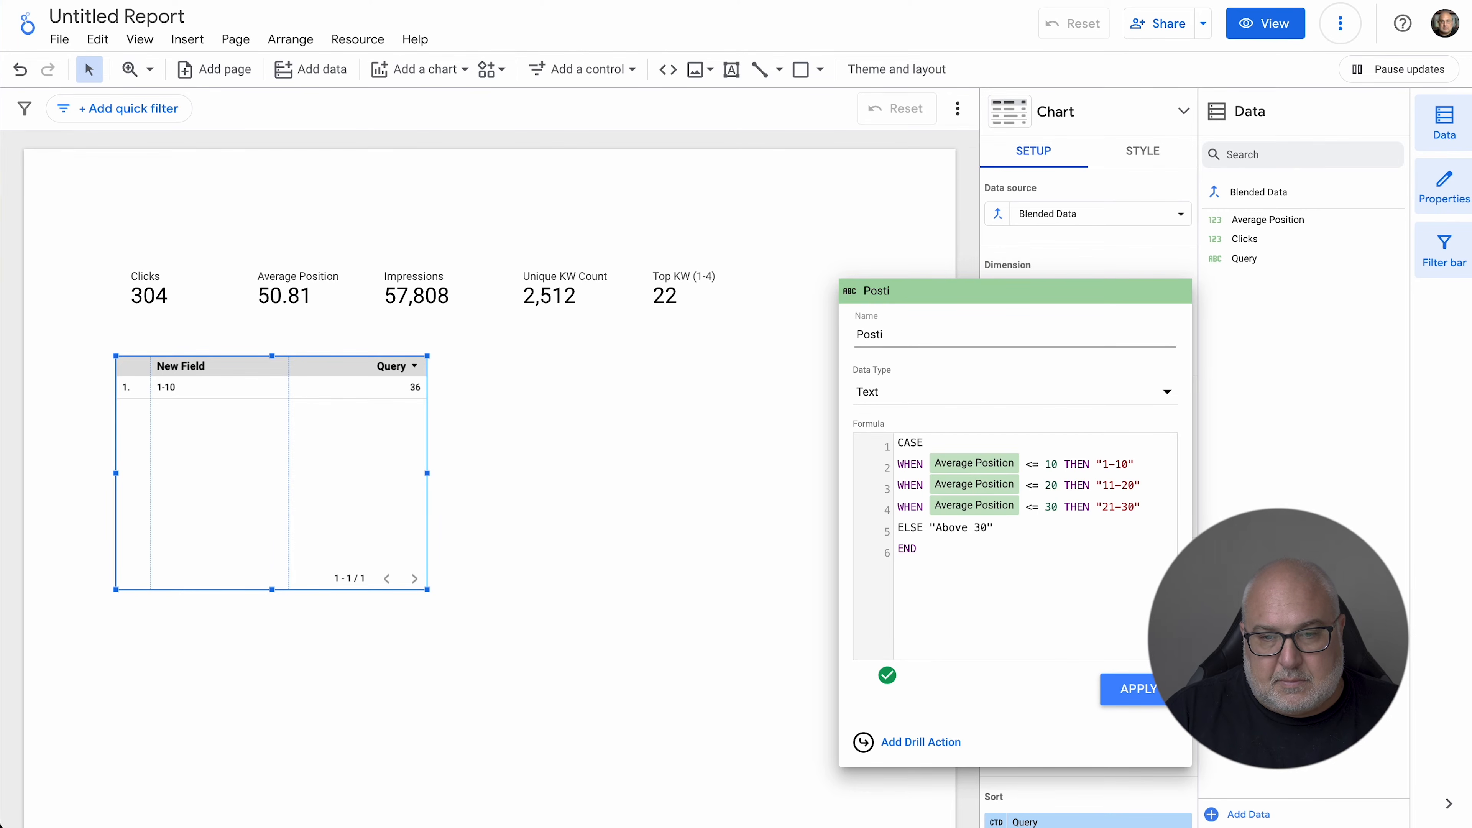
{"action": "key", "text": "BackSpace"}
{"action": "key", "text": "BackSpace"}
{"action": "type", "text": "Keyword Groups"}
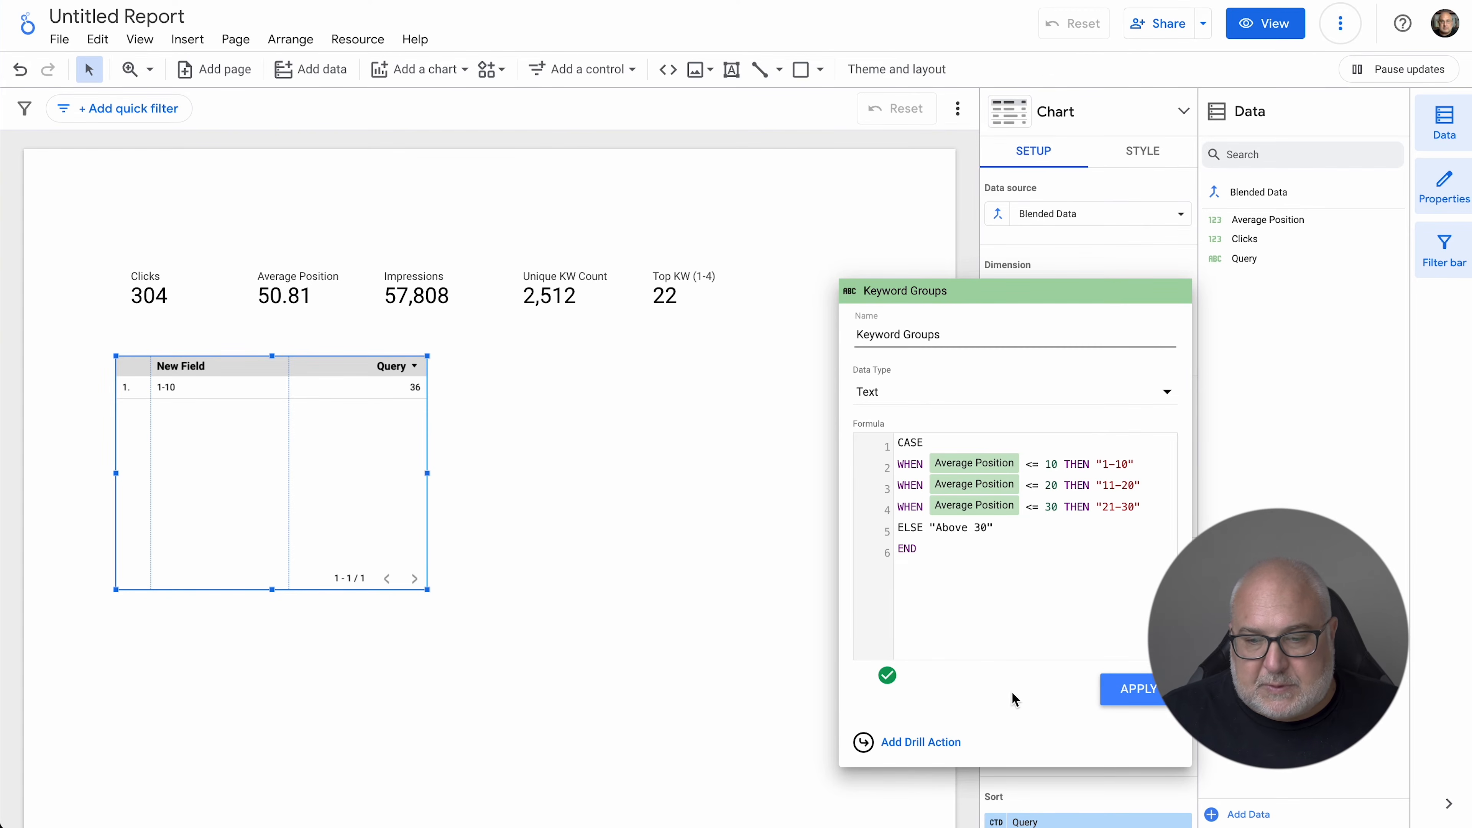
{"action": "left_click", "coordinate": [1141, 689]}
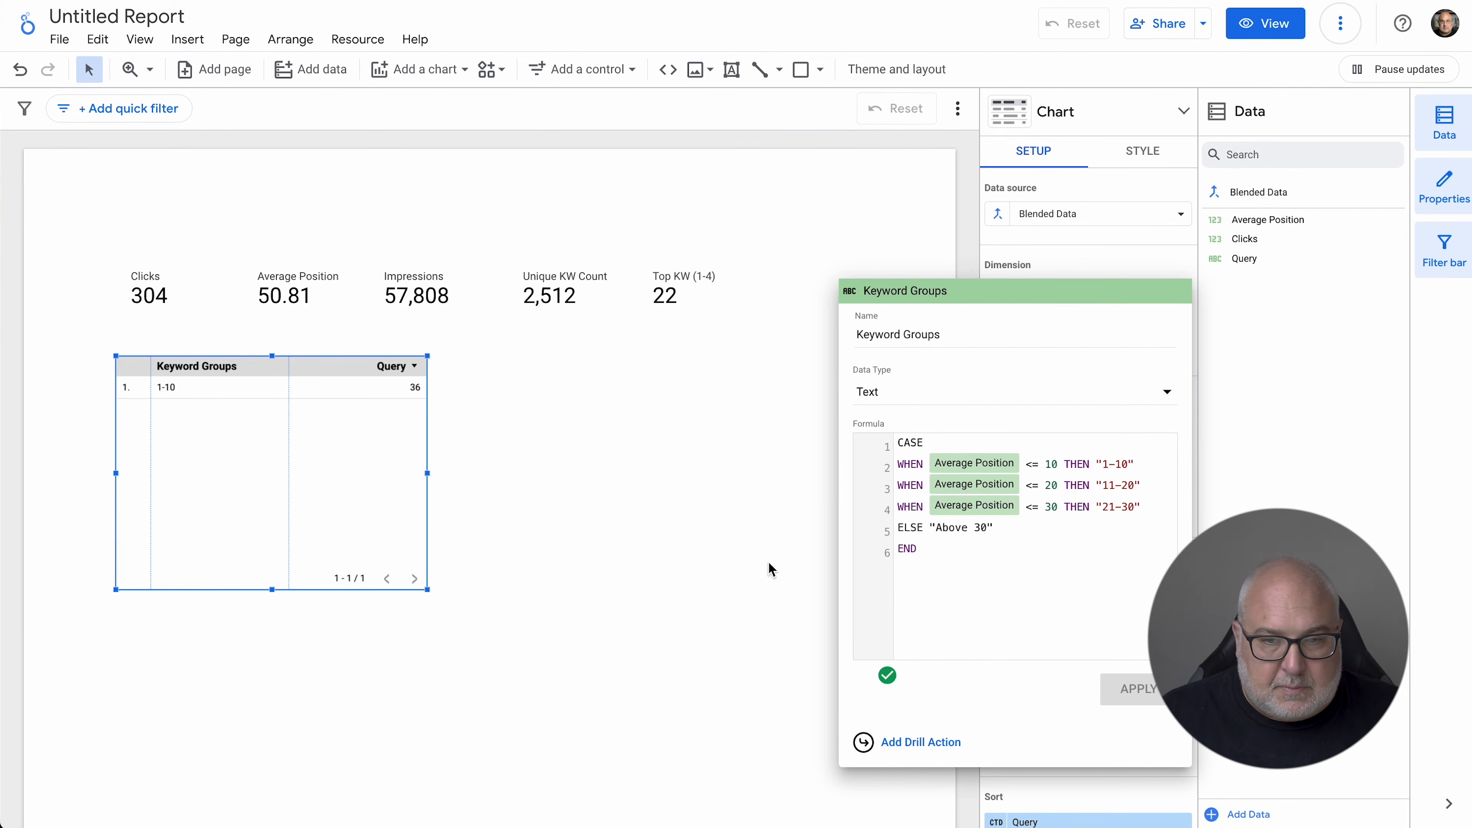
{"action": "left_click", "coordinate": [729, 439]}
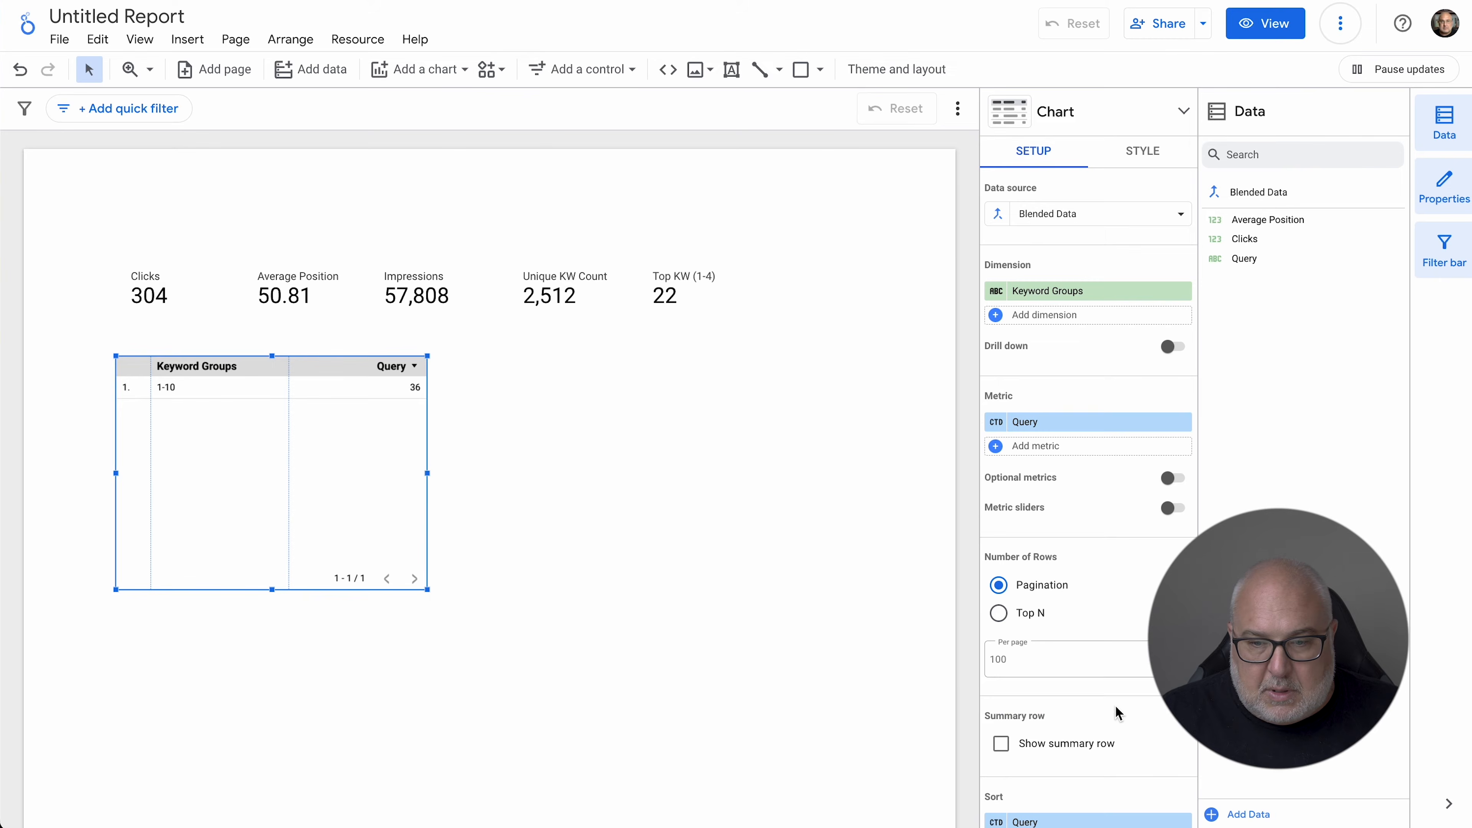
Switch the keyword table's data source to the Top KW Groups blend and sort it by Query in ascending order
{"action": "left_click", "coordinate": [1083, 214]}
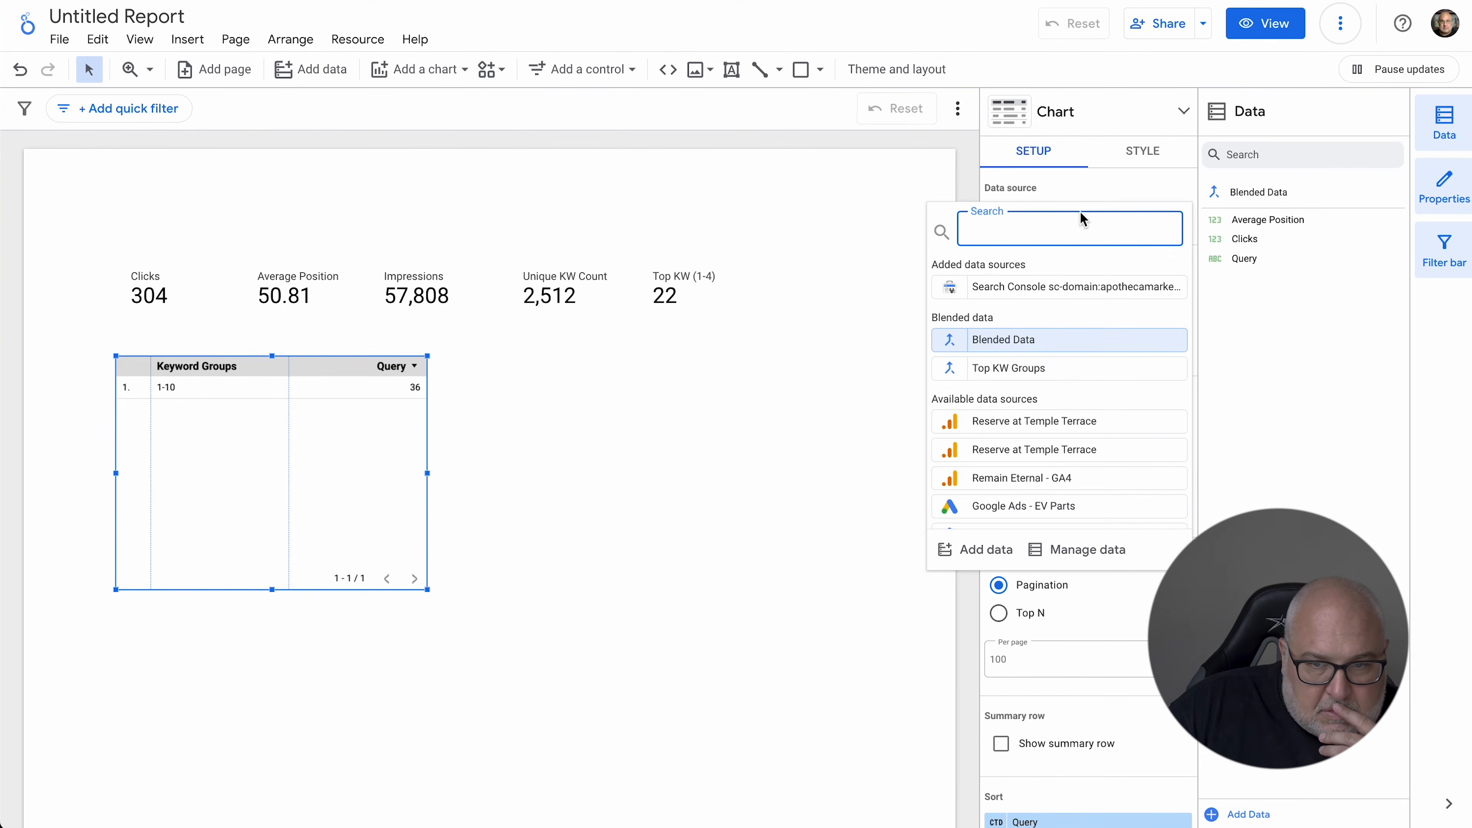
{"action": "left_click", "coordinate": [1006, 369]}
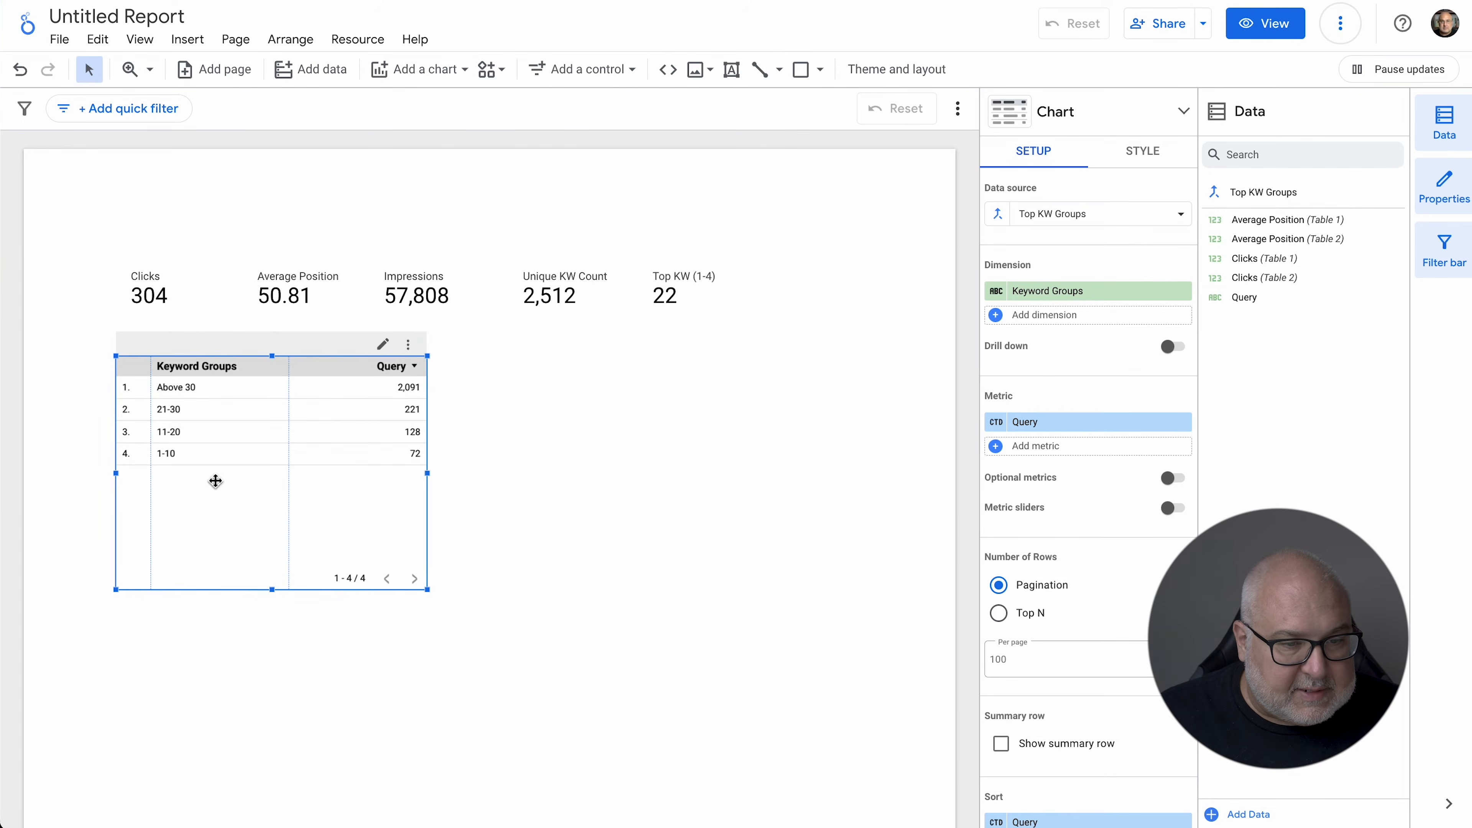
{"action": "scroll", "coordinate": [1156, 589], "scroll_direction": "down", "scroll_amount": 5}
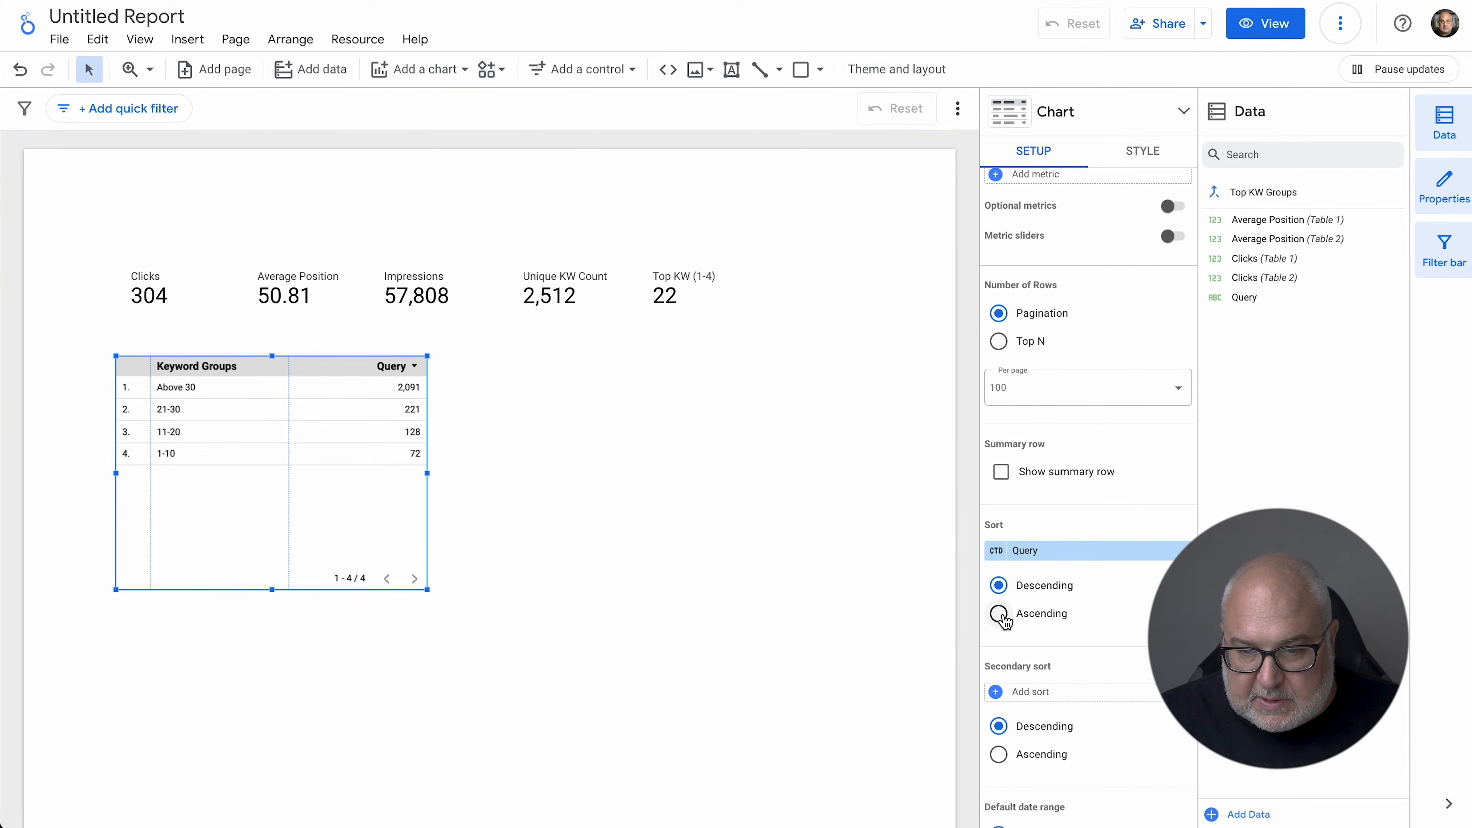
{"action": "left_click", "coordinate": [999, 613]}
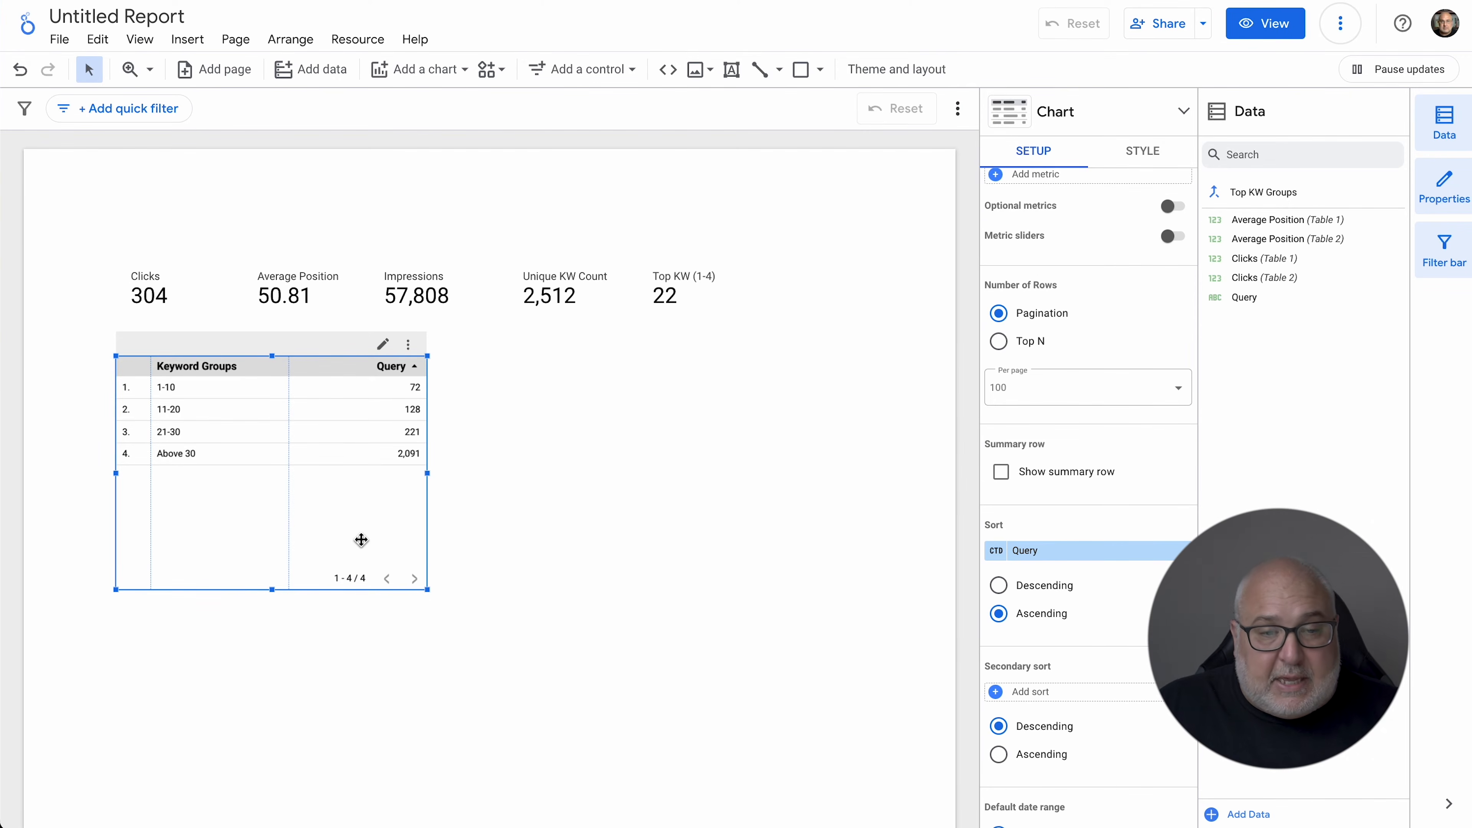
Move the keyword groups table closer to the report page's left edge, freeing space beside it
{"action": "left_click_drag", "start_coordinate": [362, 538], "coordinate": [355, 538]}
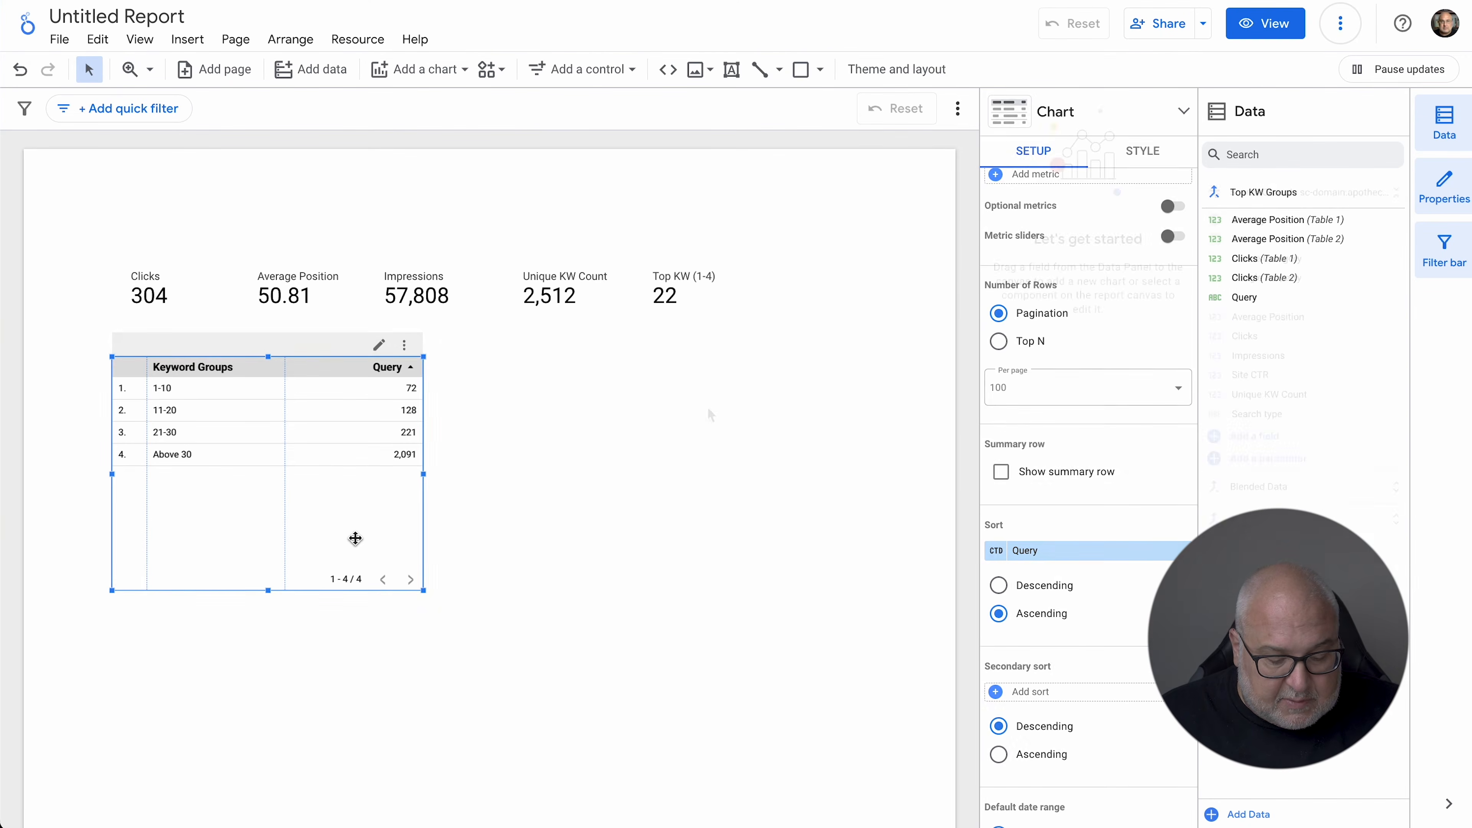
{"action": "left_click", "coordinate": [552, 398]}
{"action": "left_click_drag", "start_coordinate": [313, 416], "coordinate": [264, 422]}
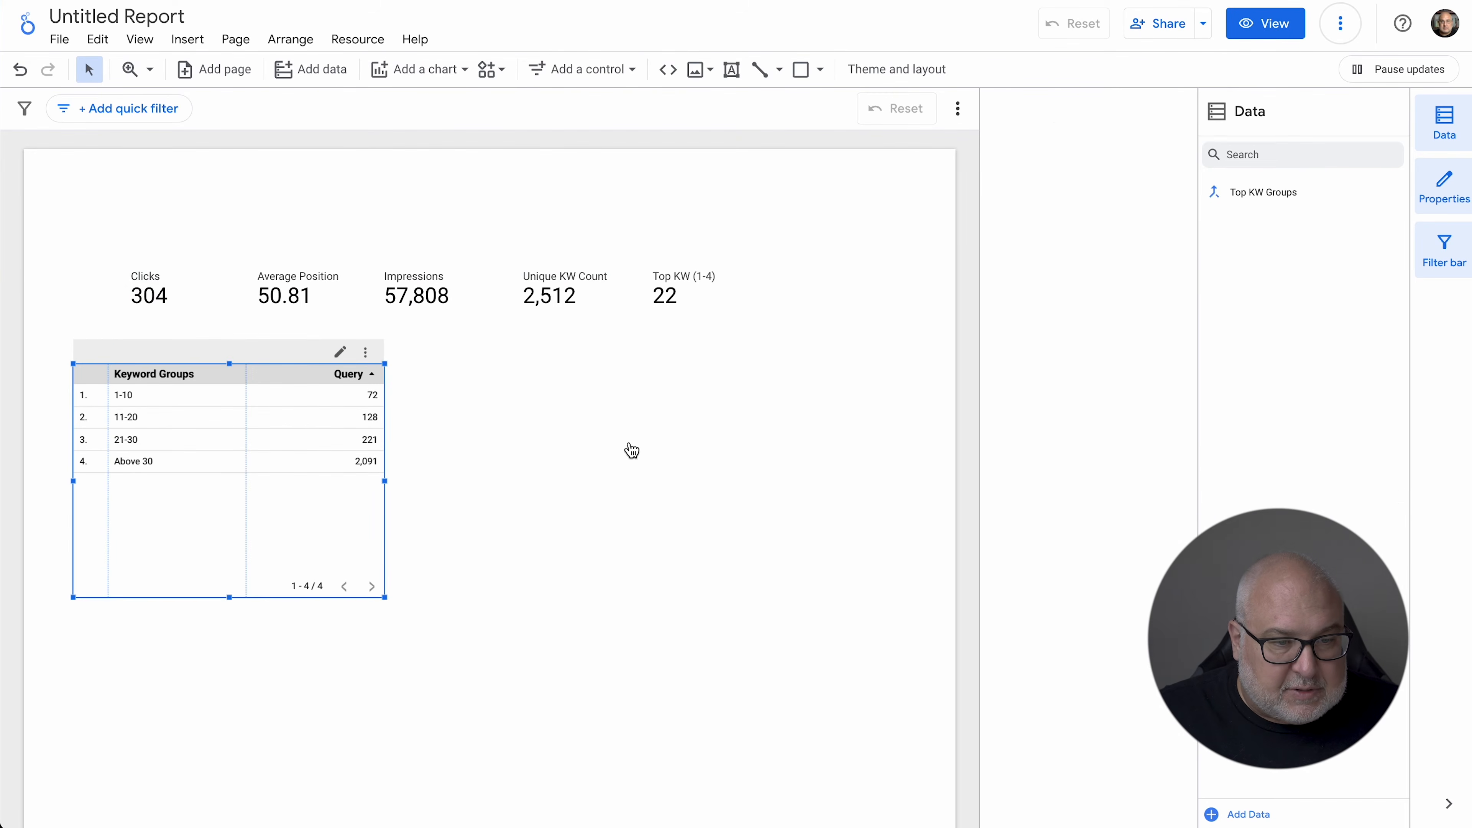
{"action": "left_click", "coordinate": [672, 427]}
Duplicate the keyword groups table, place the copy to the right of the original, and convert the copy into an area chart
{"action": "left_click", "coordinate": [208, 422]}
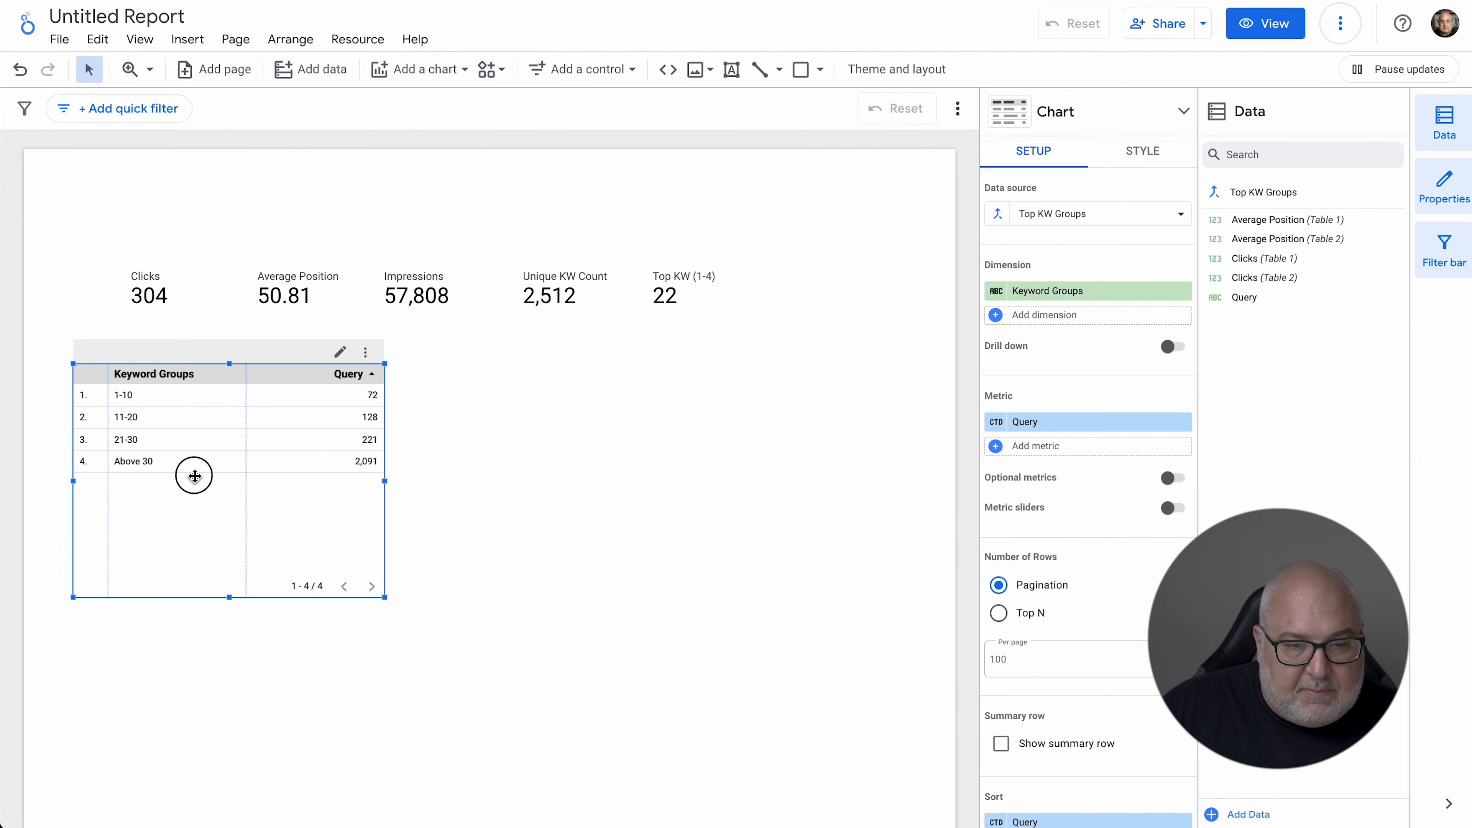
{"action": "key", "text": "super+v"}
{"action": "left_click_drag", "start_coordinate": [249, 499], "coordinate": [567, 483]}
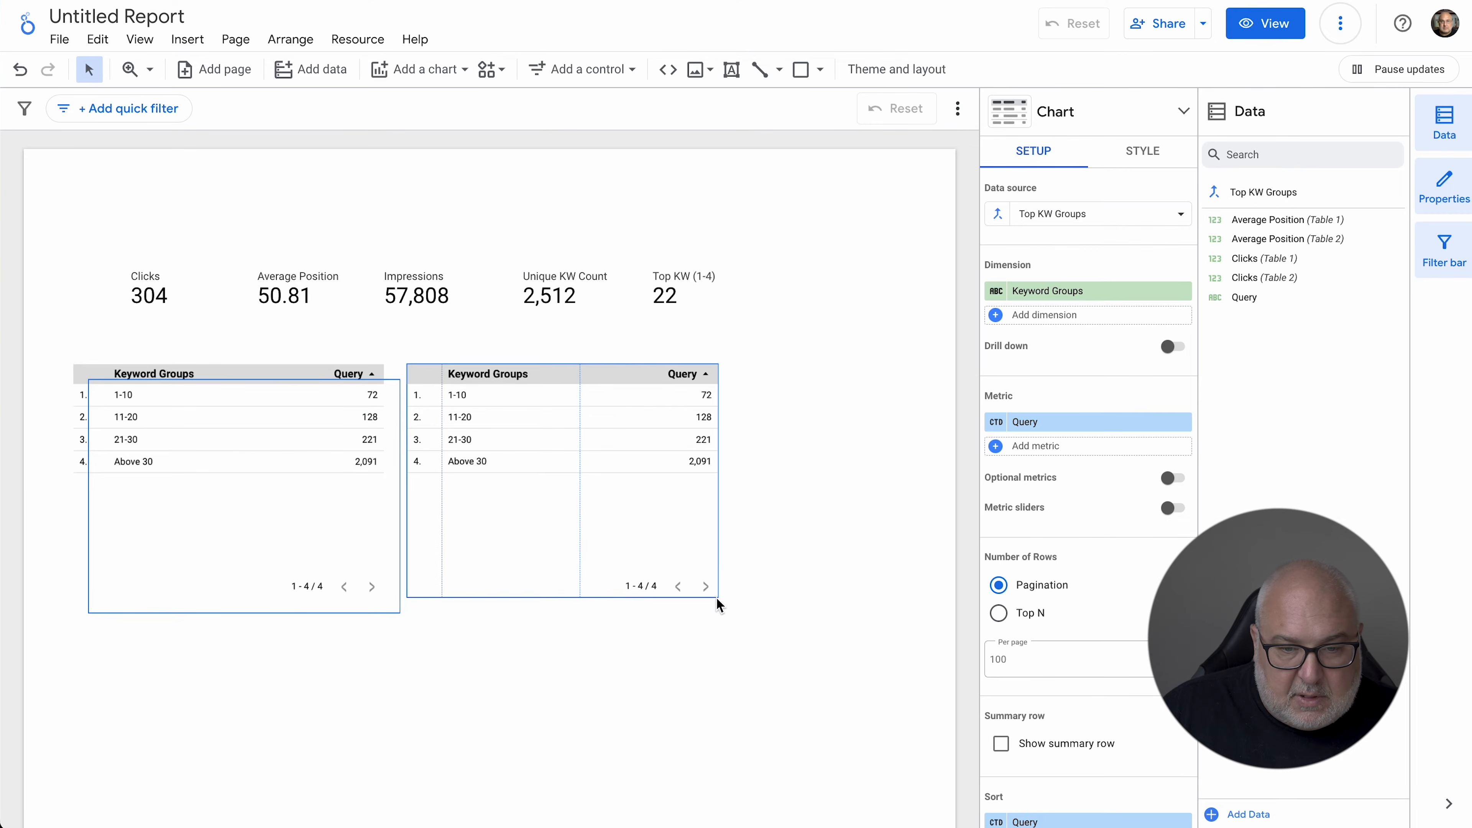
{"action": "left_click_drag", "start_coordinate": [717, 595], "coordinate": [732, 567]}
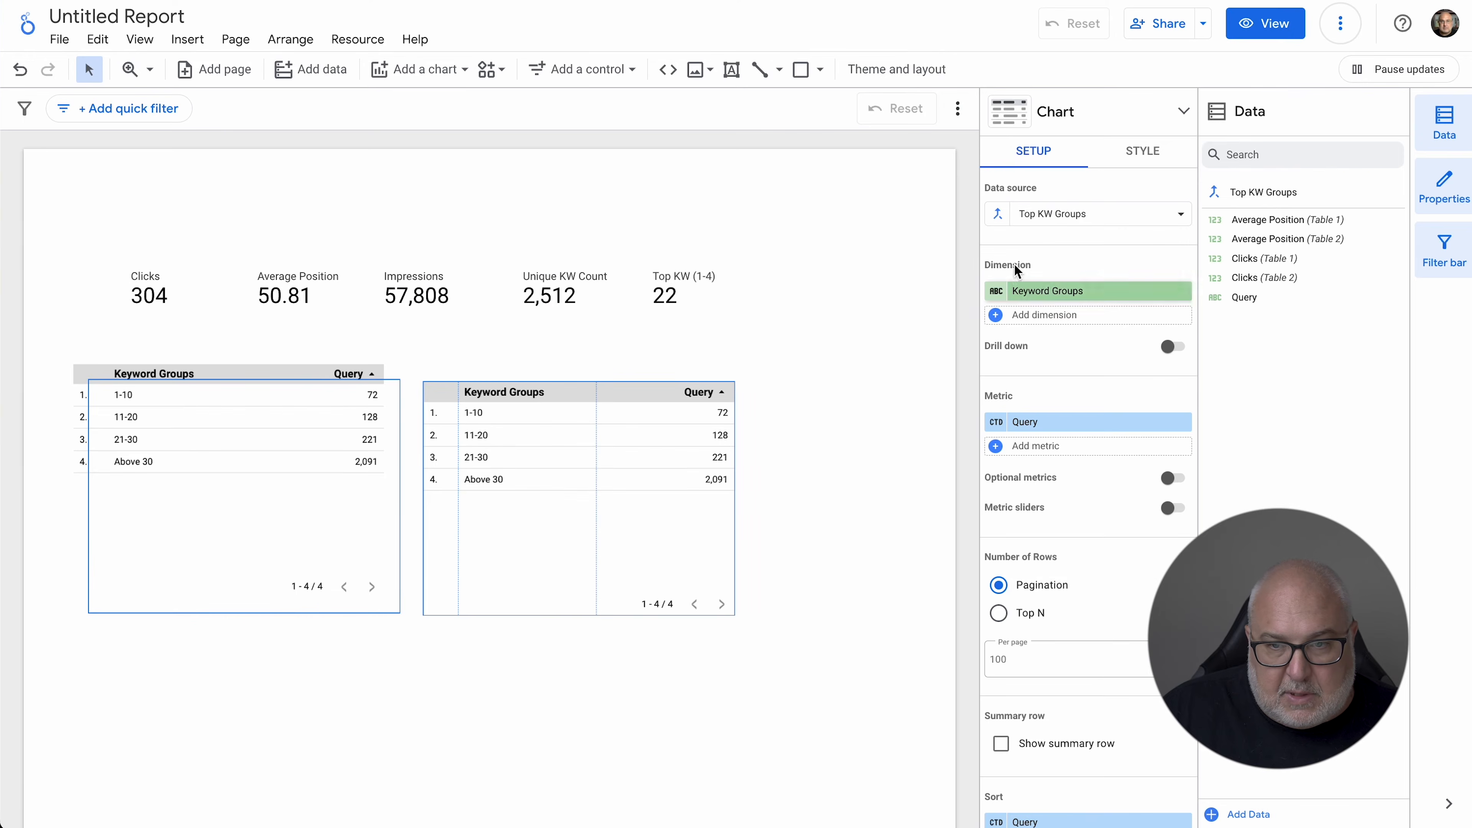
{"action": "left_click", "coordinate": [1049, 112]}
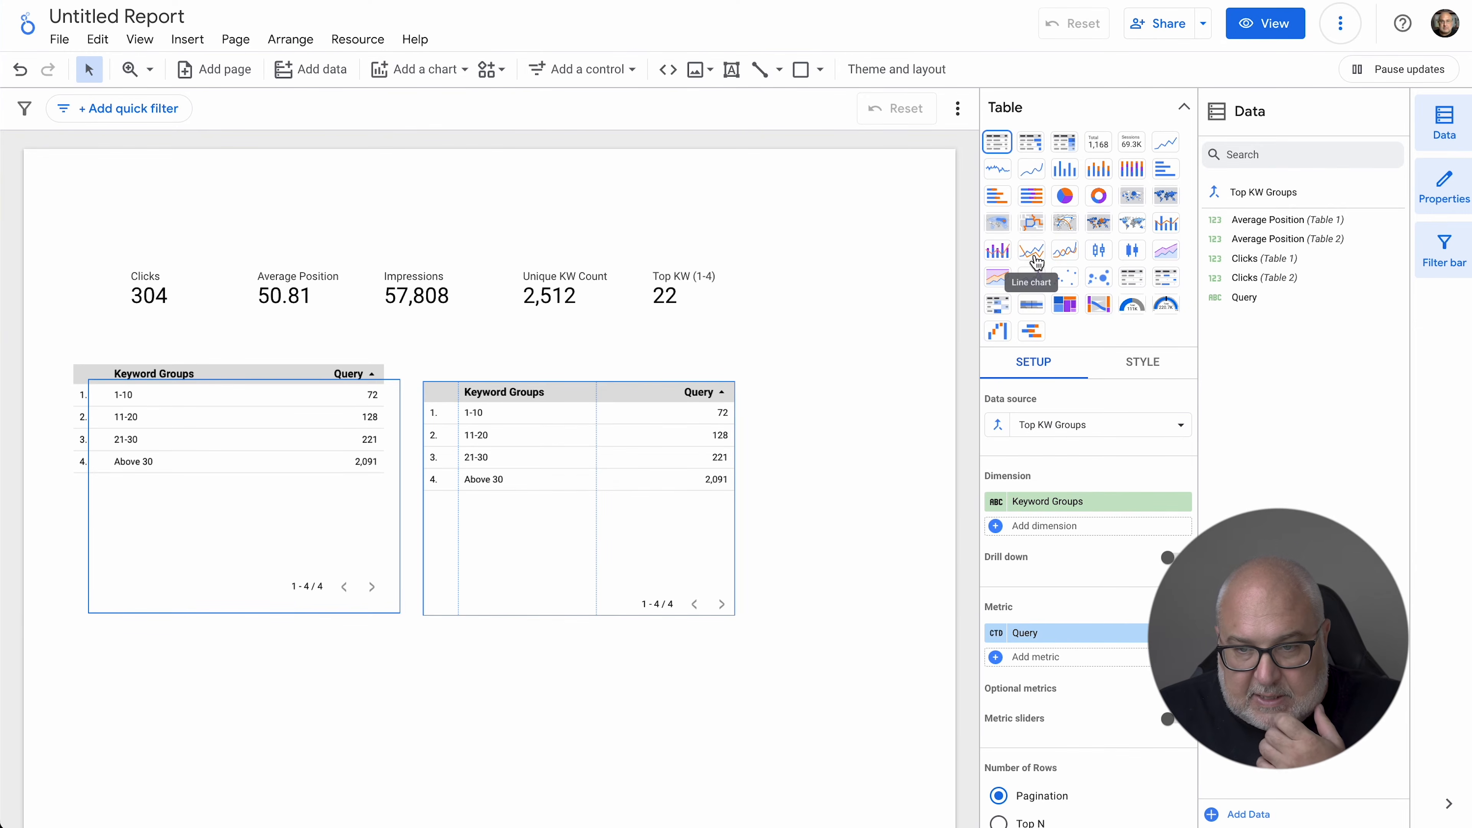
{"action": "left_click", "coordinate": [1166, 251]}
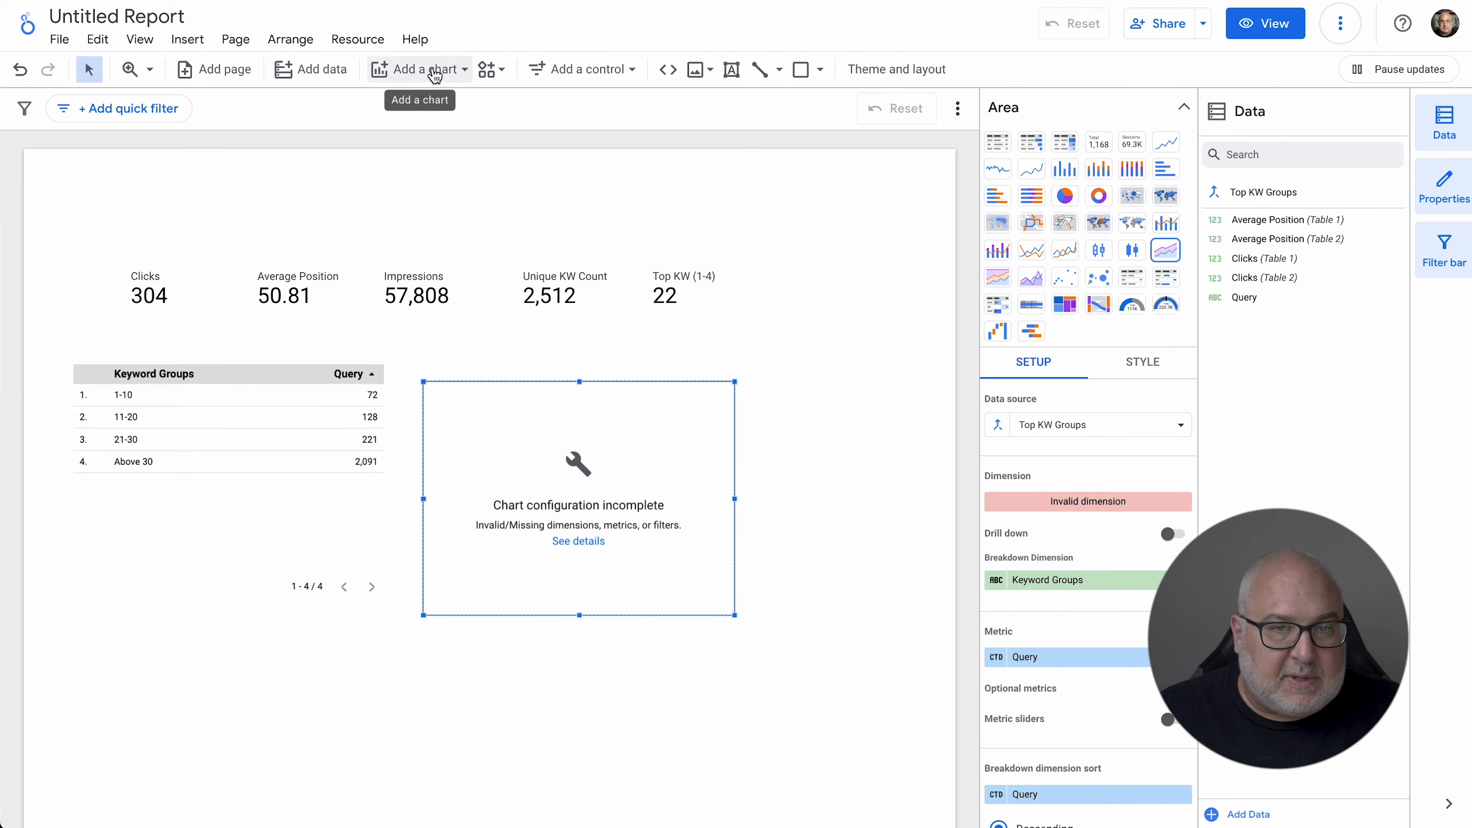
Add the Date dimension to Table 1 of the Top KW Groups blend, save the blend, and return to the report
{"action": "left_click", "coordinate": [343, 41]}
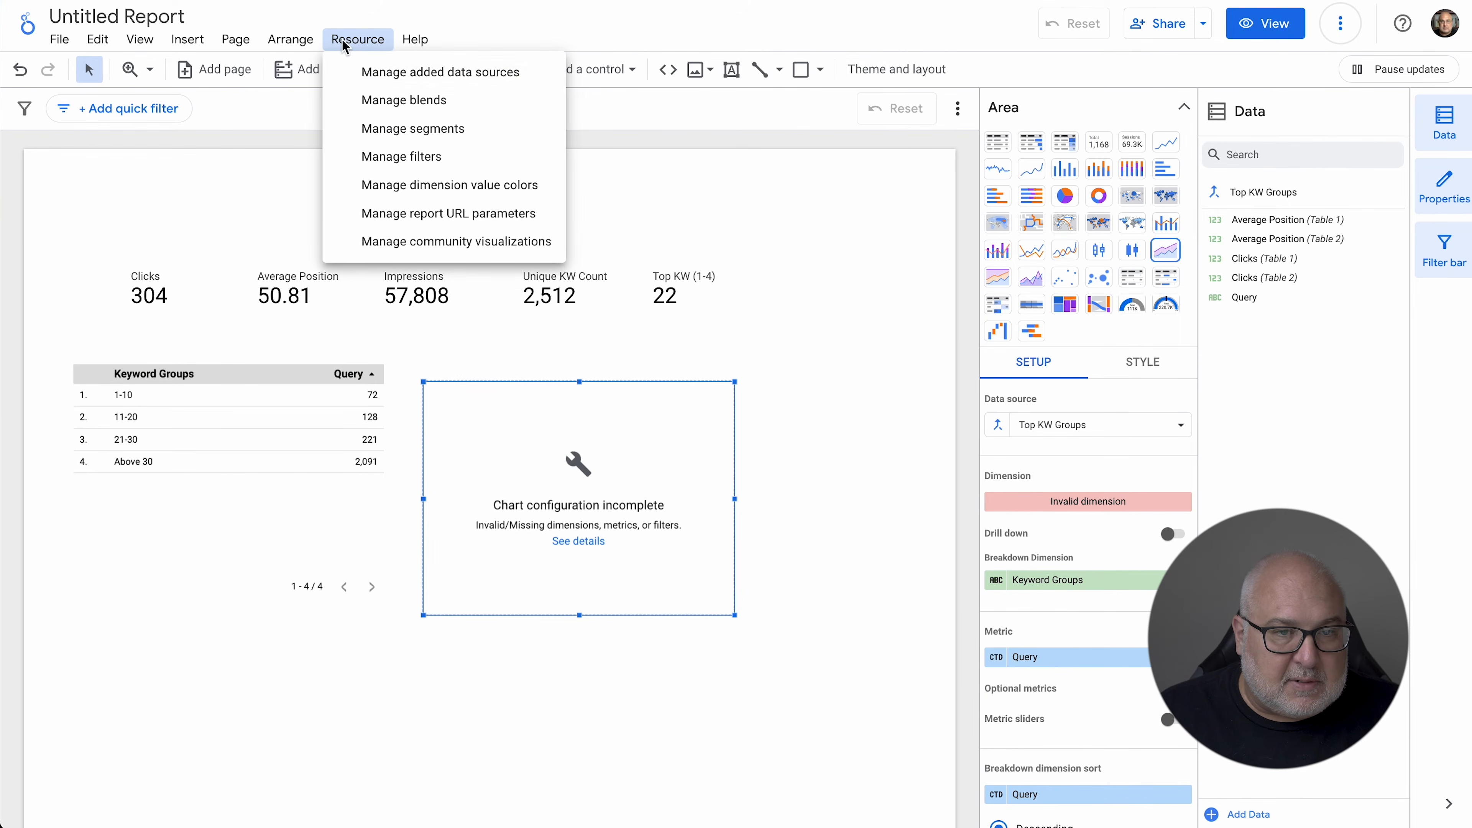
{"action": "left_click", "coordinate": [371, 102]}
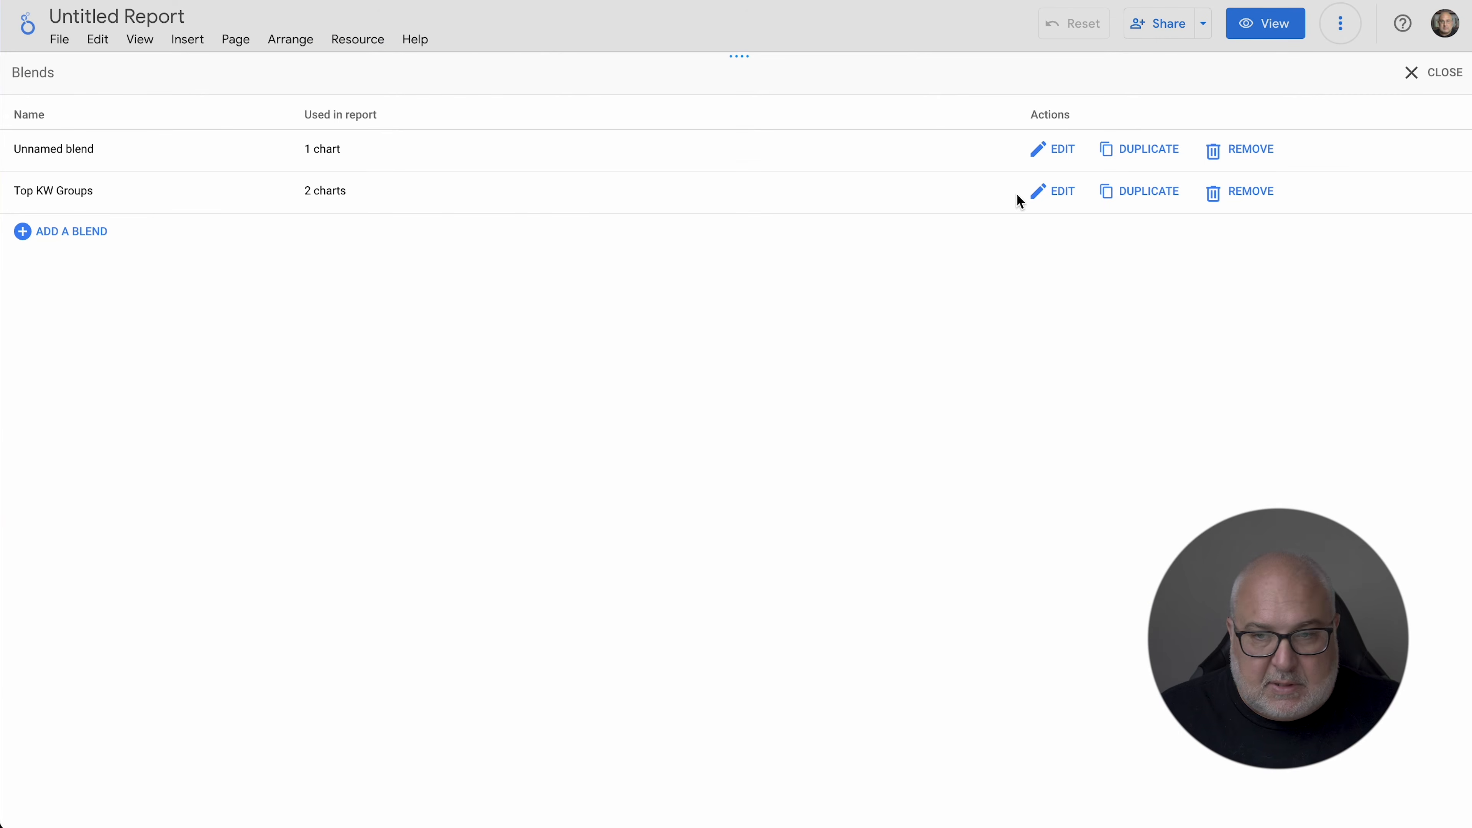
{"action": "left_click", "coordinate": [1055, 195]}
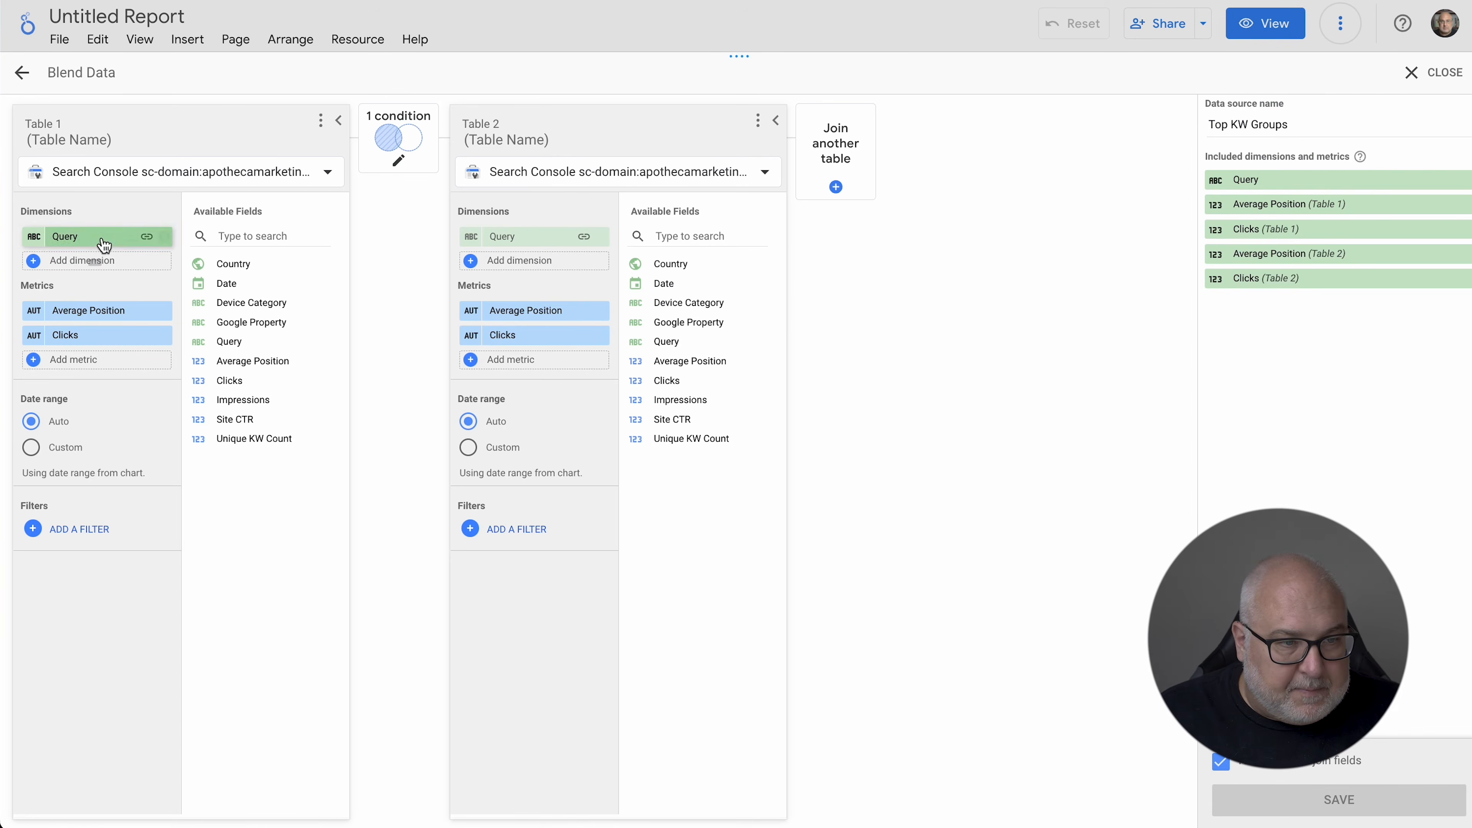
{"action": "left_click_drag", "start_coordinate": [200, 284], "coordinate": [81, 261]}
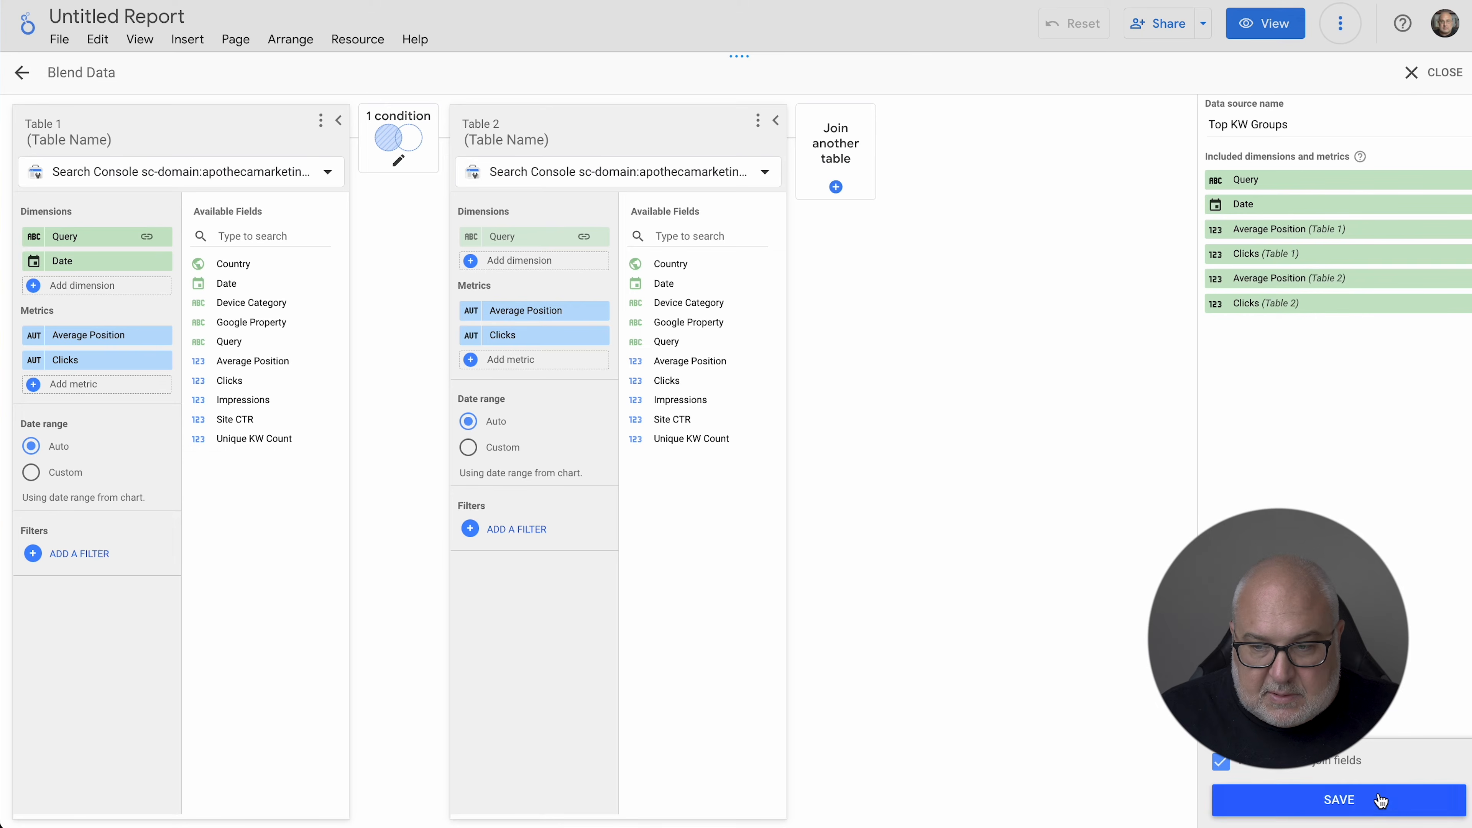
{"action": "left_click", "coordinate": [1380, 801]}
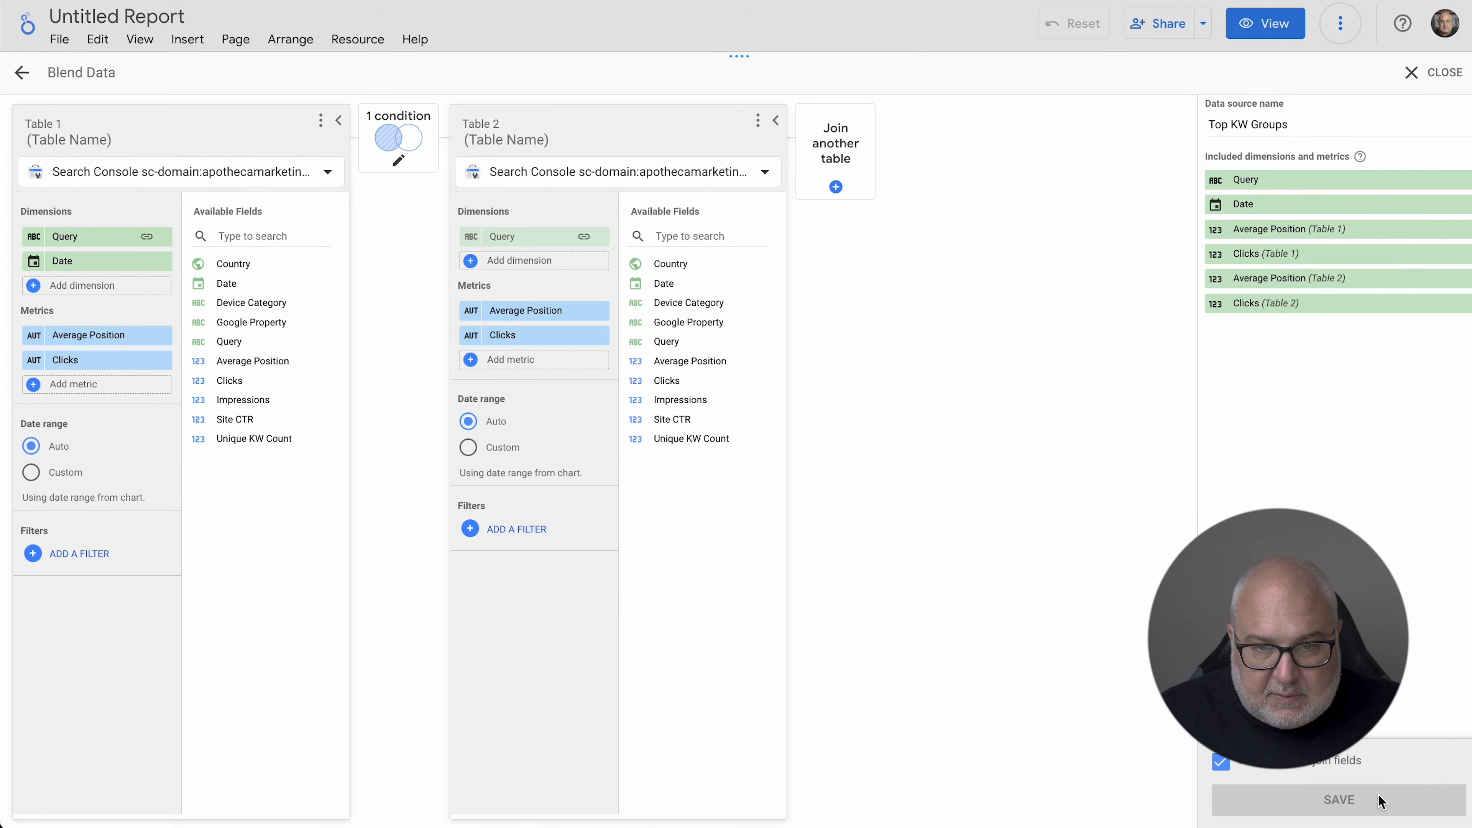
{"action": "left_click", "coordinate": [1436, 72]}
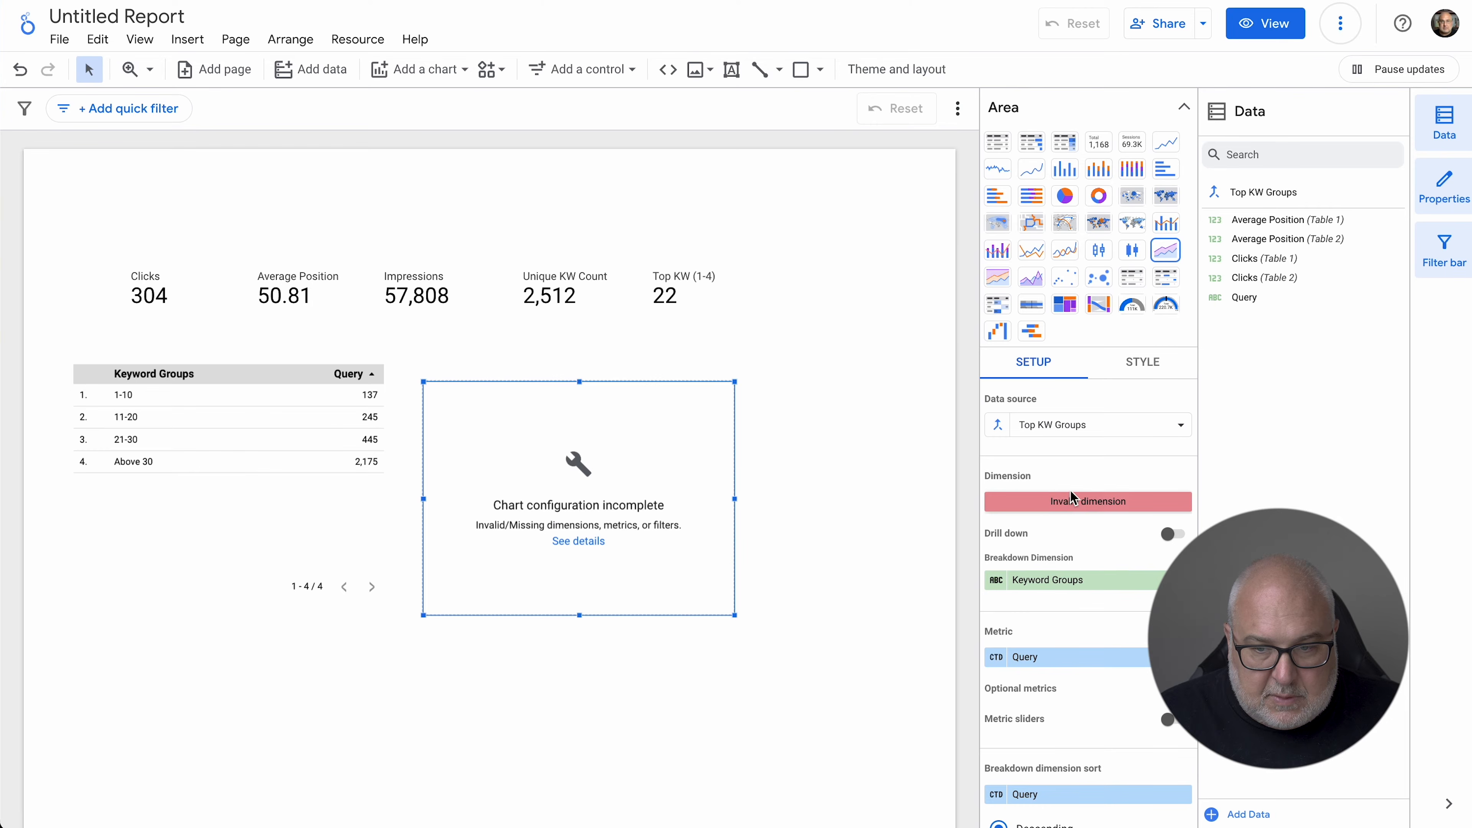
Replace the area chart's invalid dimension with Date and collapse the chart type choices
{"action": "left_click", "coordinate": [1073, 509]}
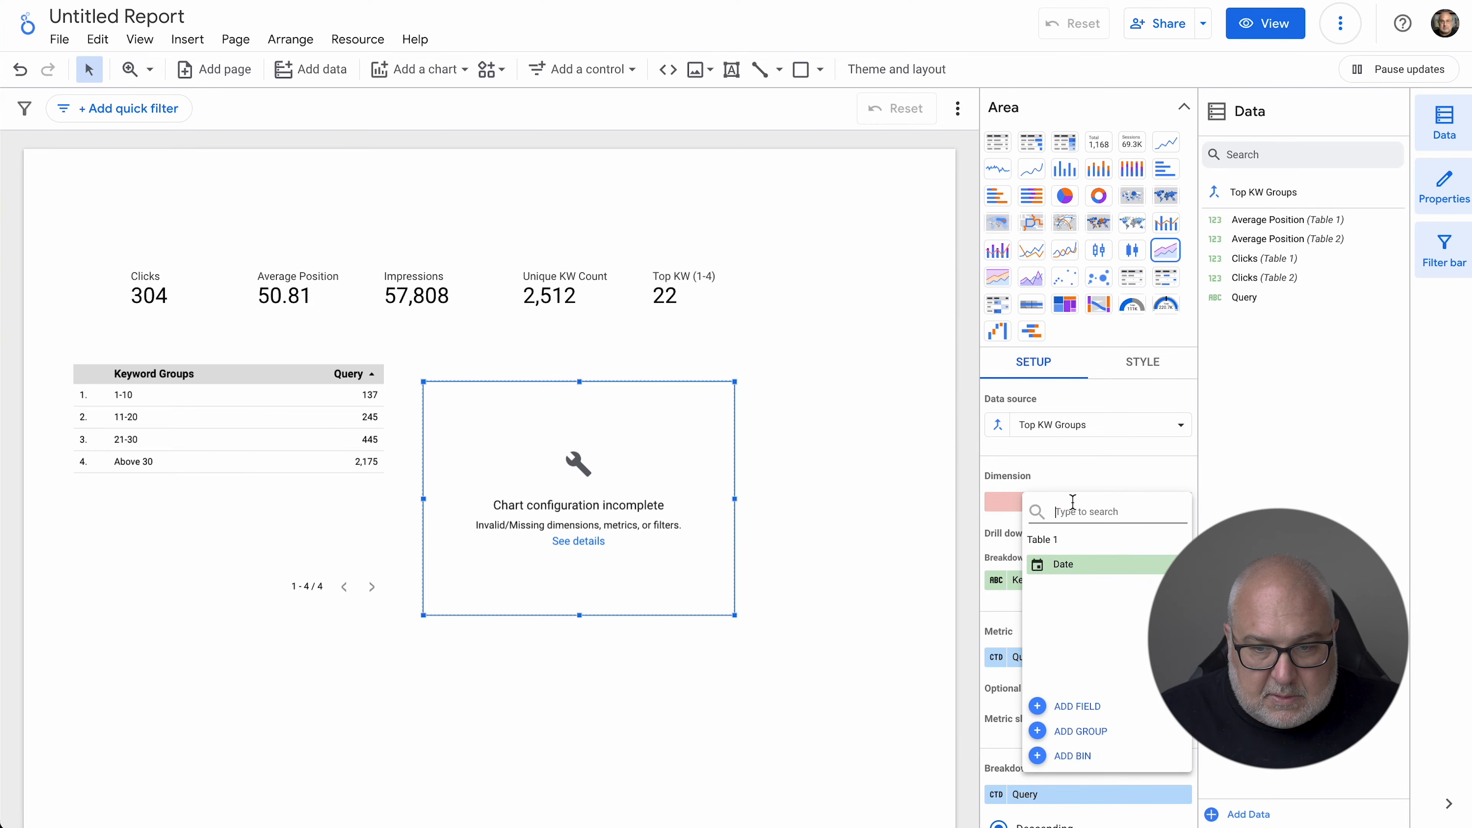
{"action": "left_click", "coordinate": [1075, 566]}
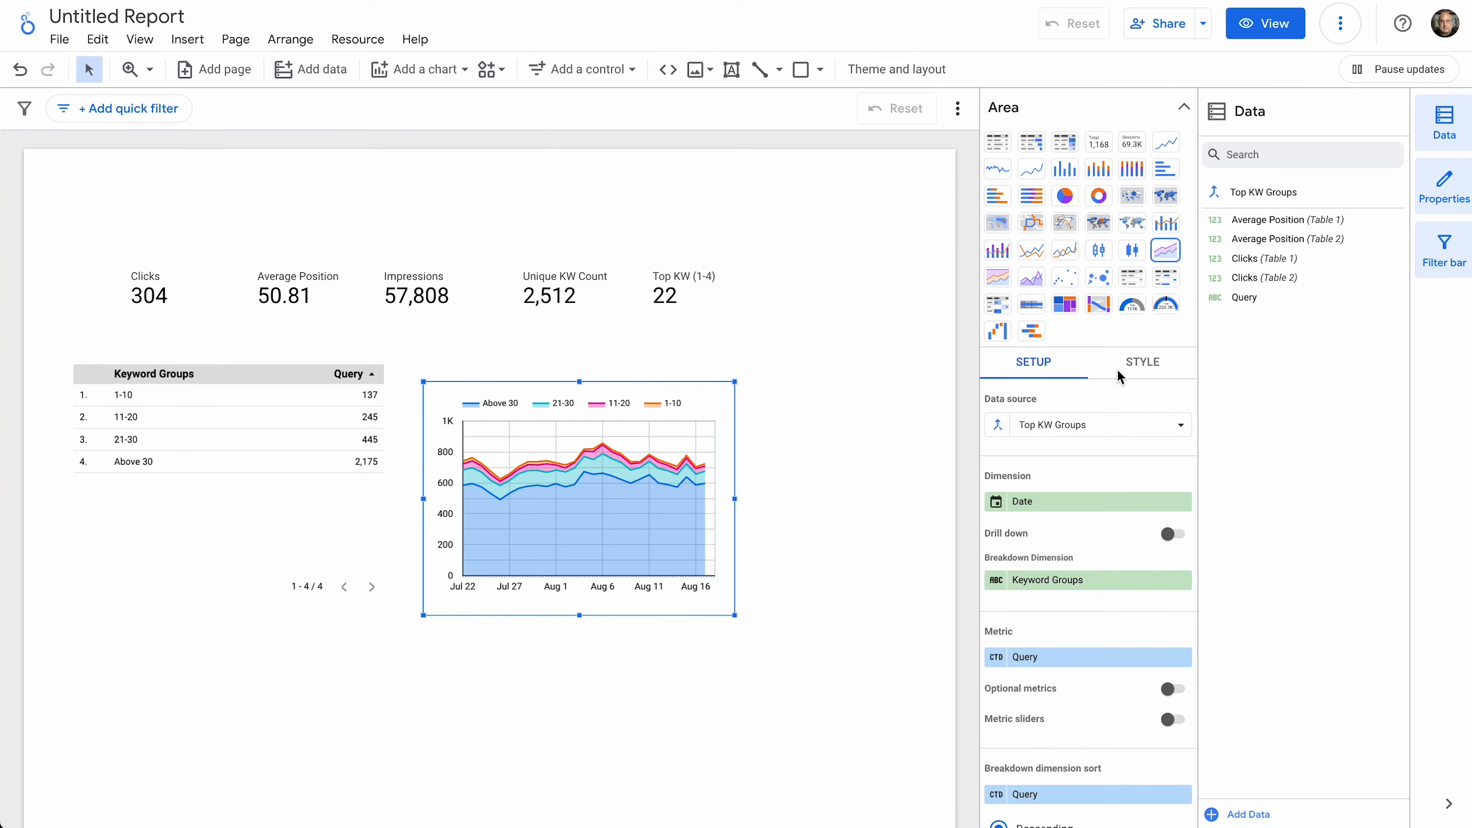
{"action": "left_click", "coordinate": [1187, 106]}
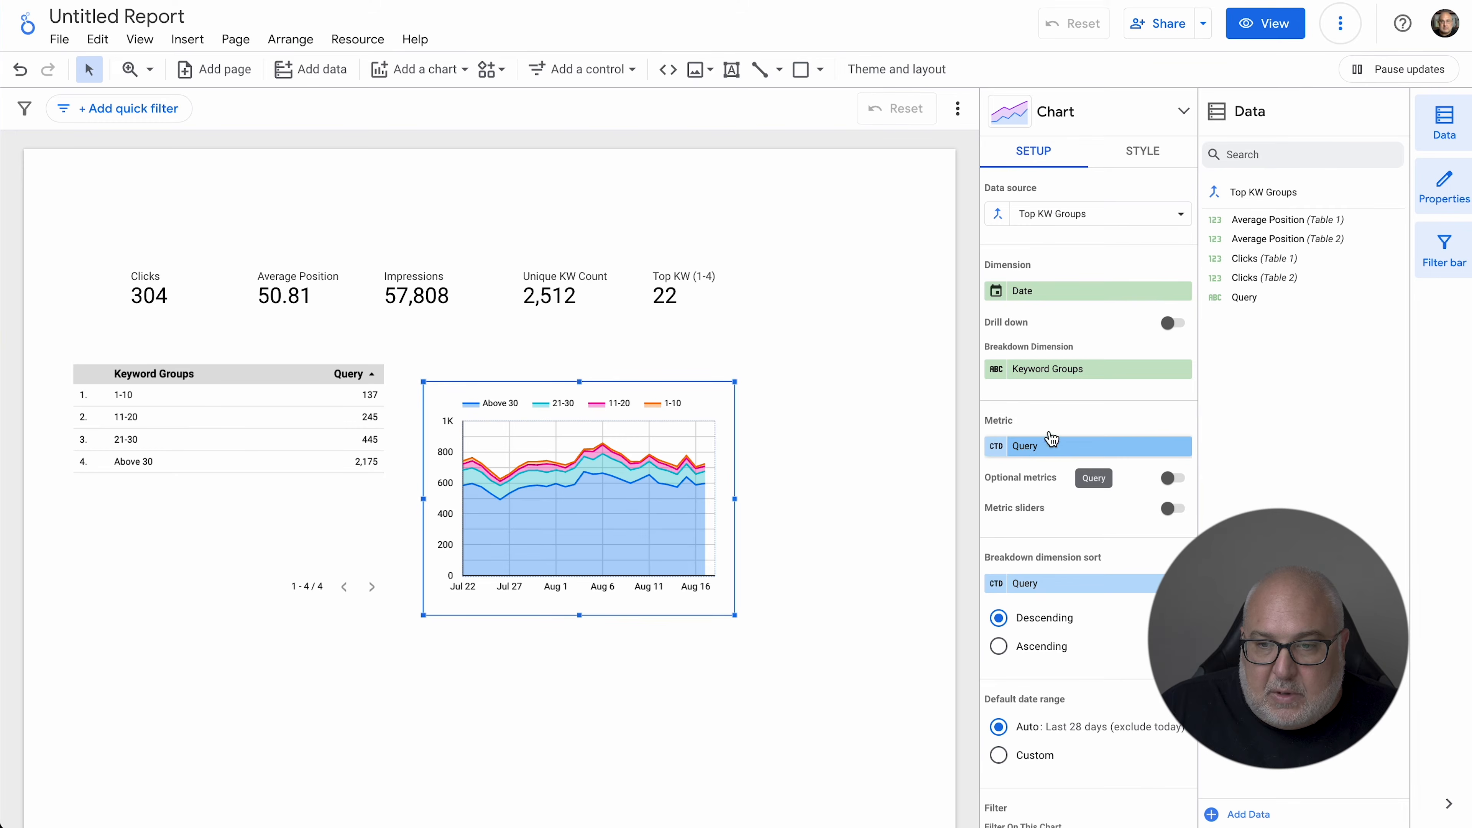
Widen the area chart toward the page's right edge, align its upper edge with the table, and enlarge it slightly
{"action": "left_click_drag", "start_coordinate": [734, 614], "coordinate": [908, 616]}
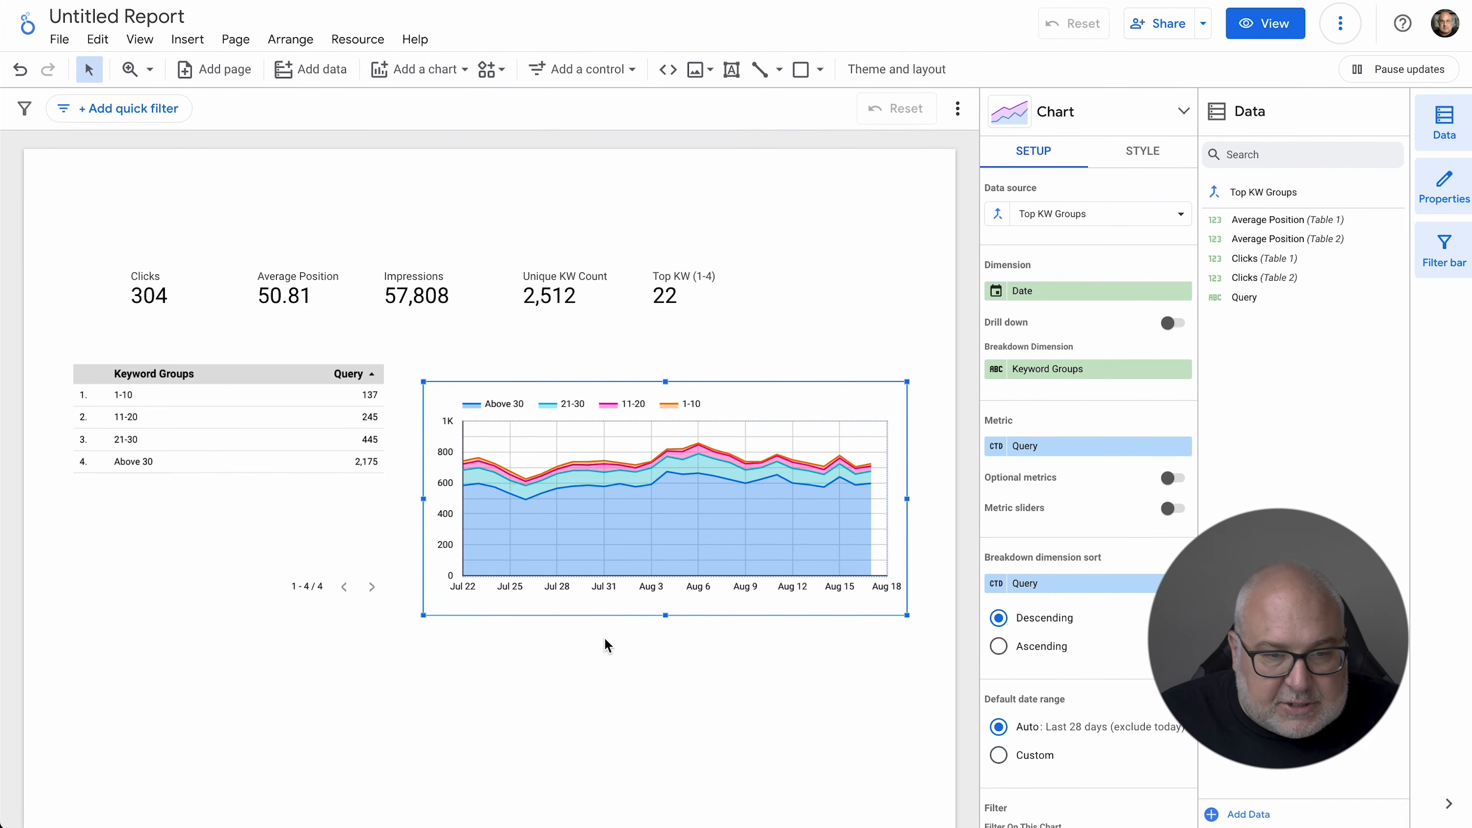
{"action": "left_click_drag", "start_coordinate": [550, 395], "coordinate": [540, 378]}
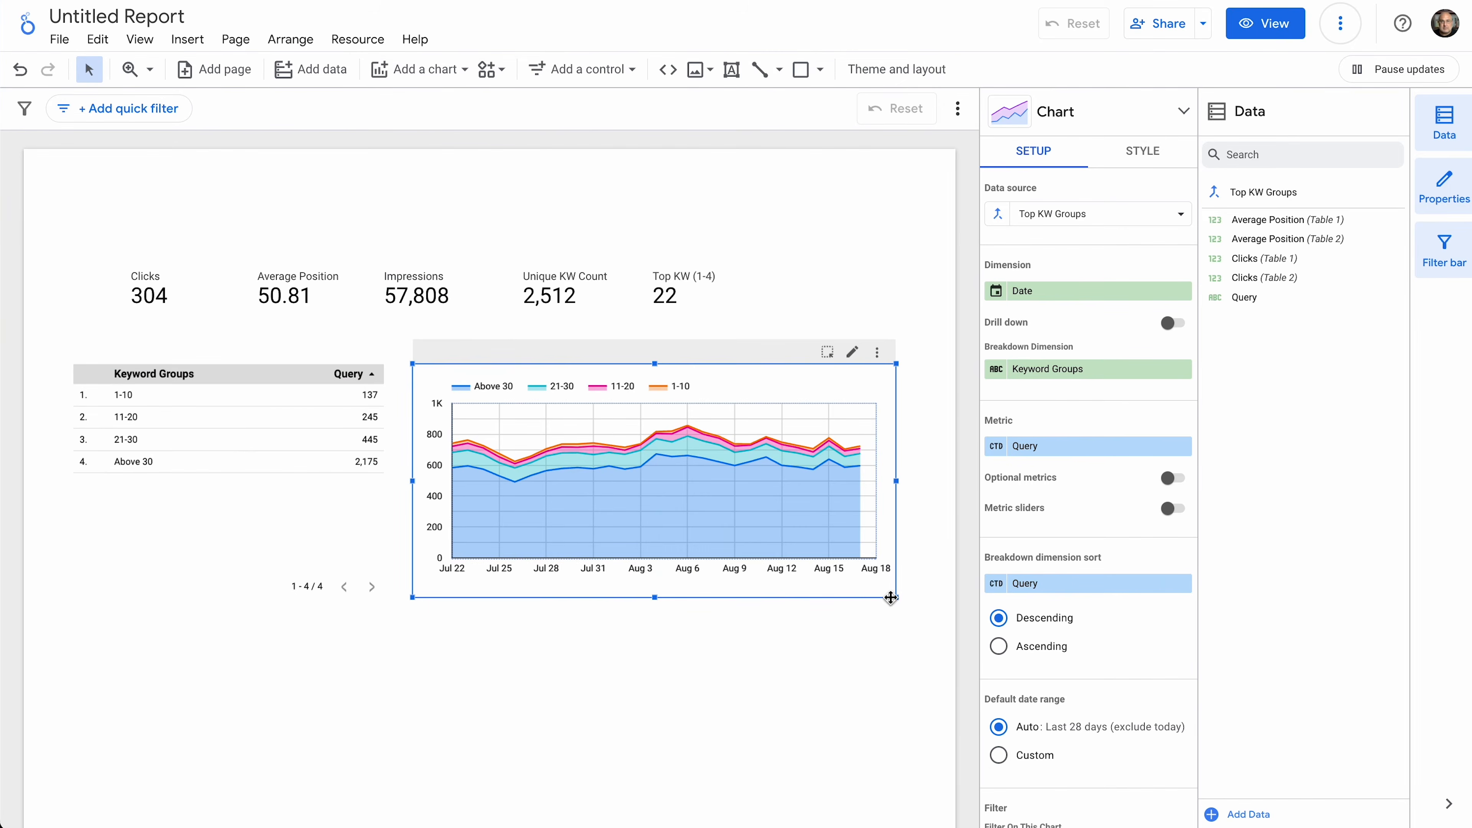
{"action": "left_click_drag", "start_coordinate": [897, 599], "coordinate": [911, 614]}
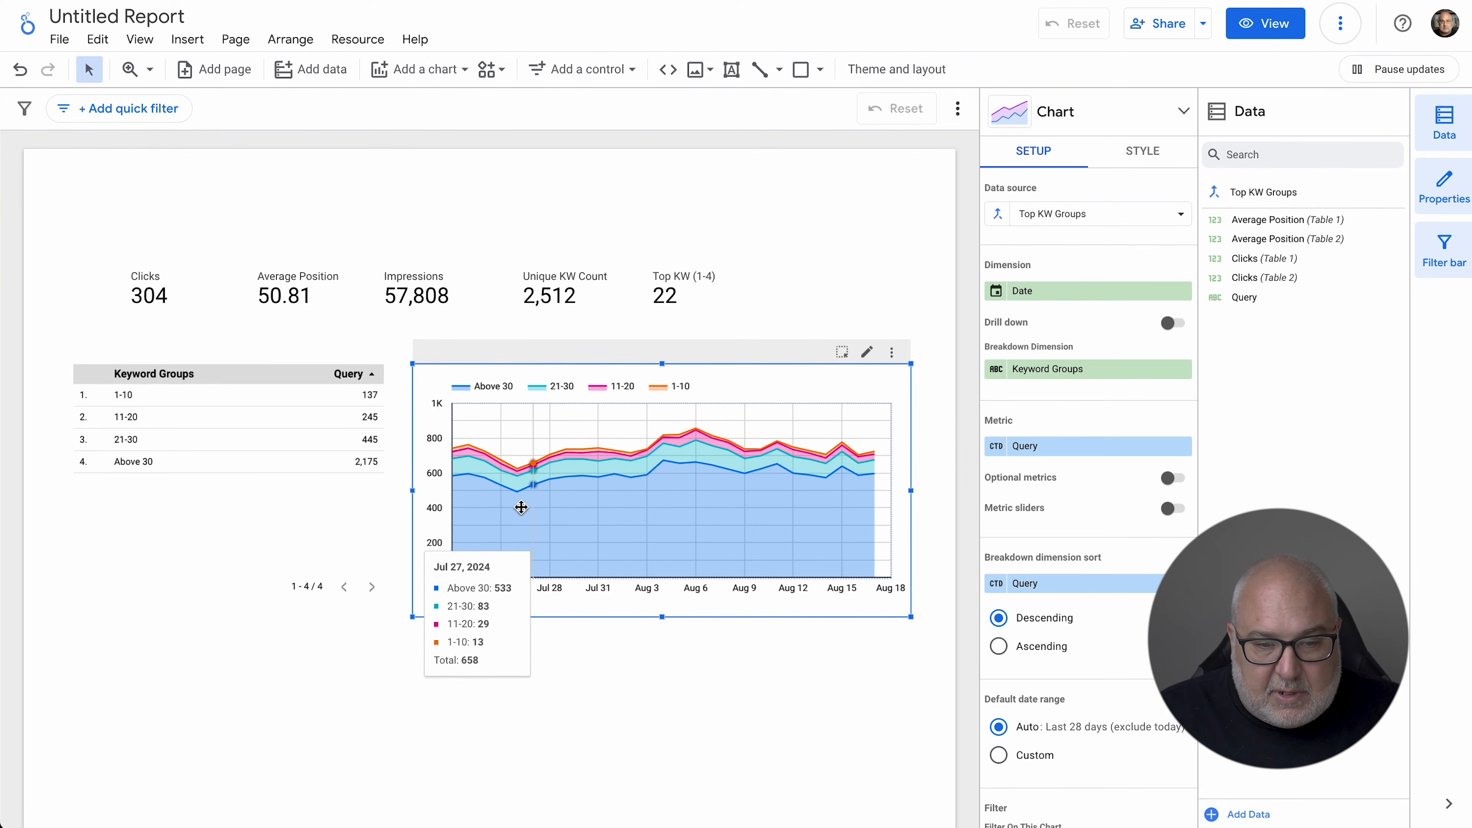
{"action": "scroll", "coordinate": [518, 499], "scroll_direction": "down", "scroll_amount": 1}
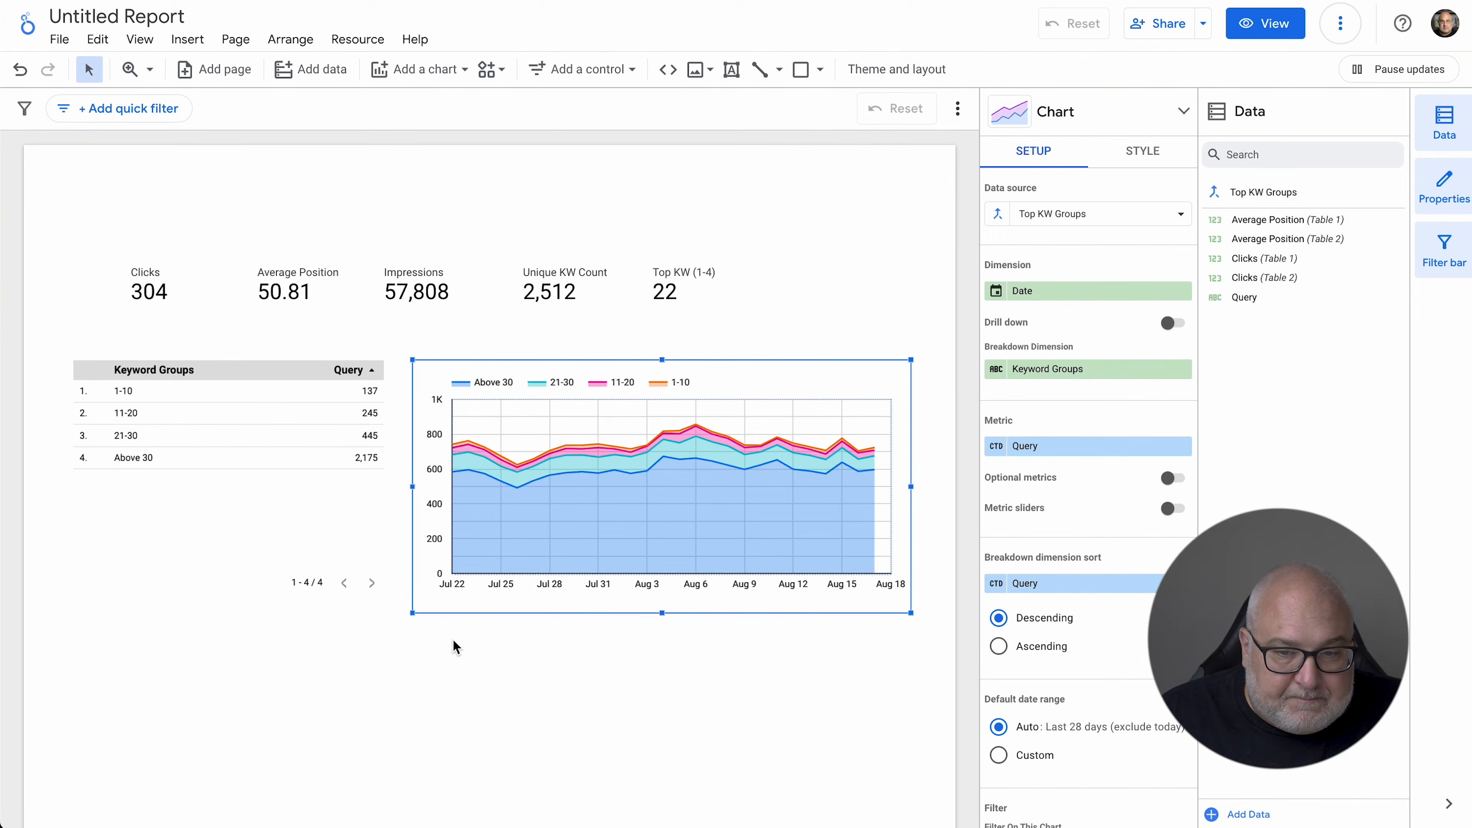
{"action": "scroll", "coordinate": [601, 601], "scroll_direction": "down", "scroll_amount": 1}
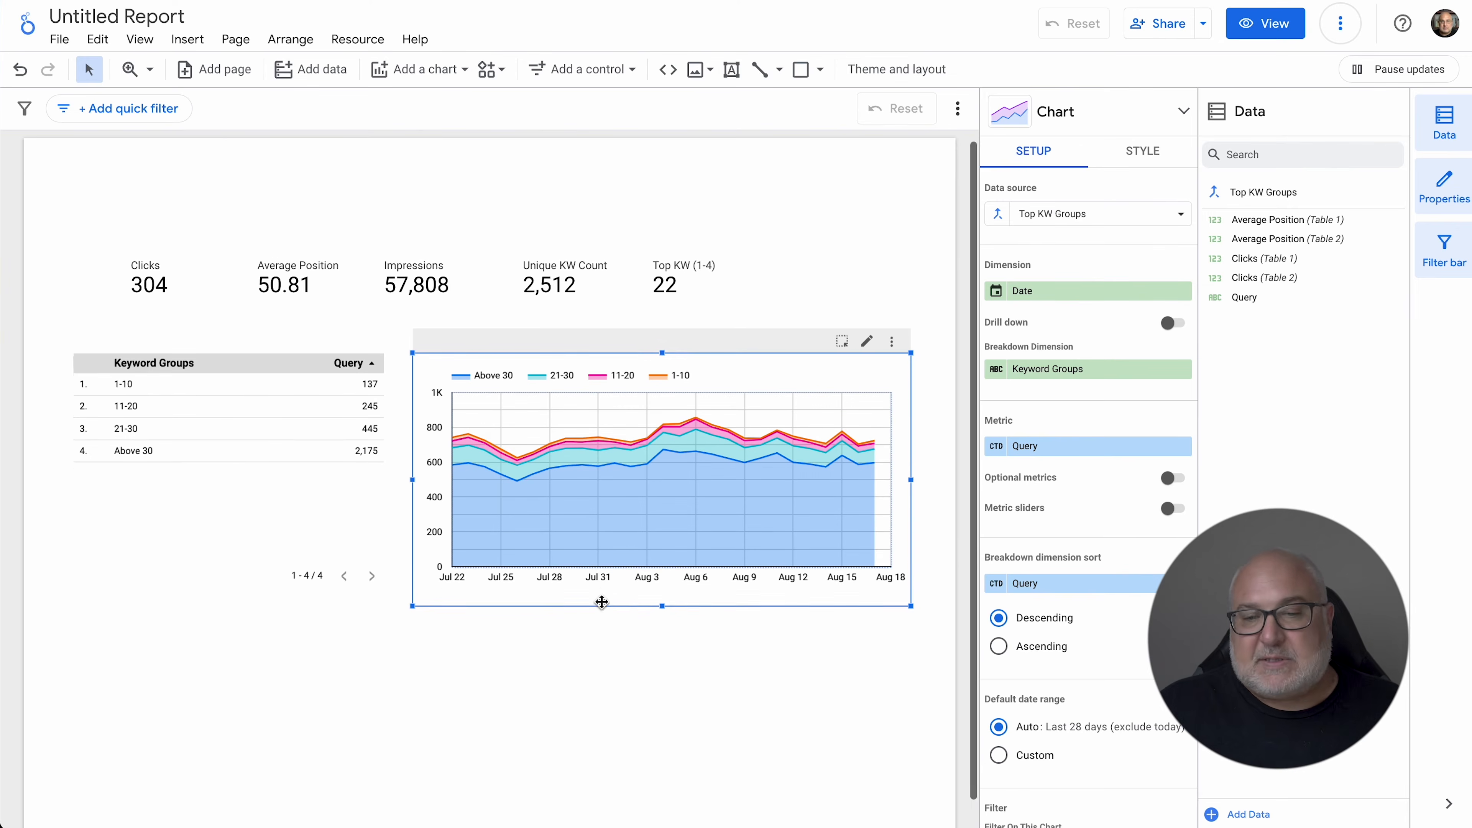
{"action": "scroll", "coordinate": [755, 337], "scroll_direction": "up", "scroll_amount": 1}
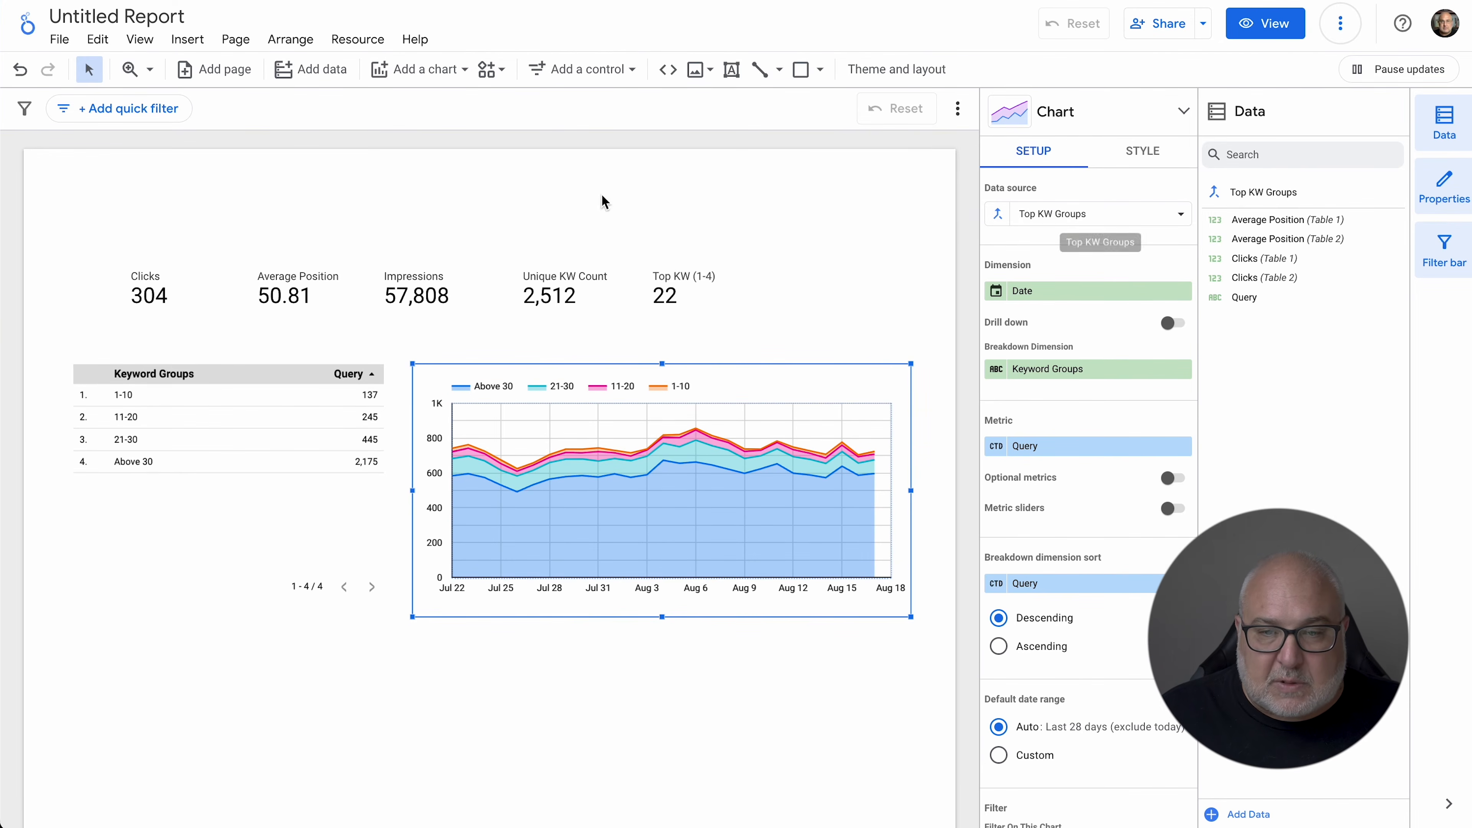
Set the keyword groups table's comparison date range to Previous period
{"action": "left_click", "coordinate": [803, 183]}
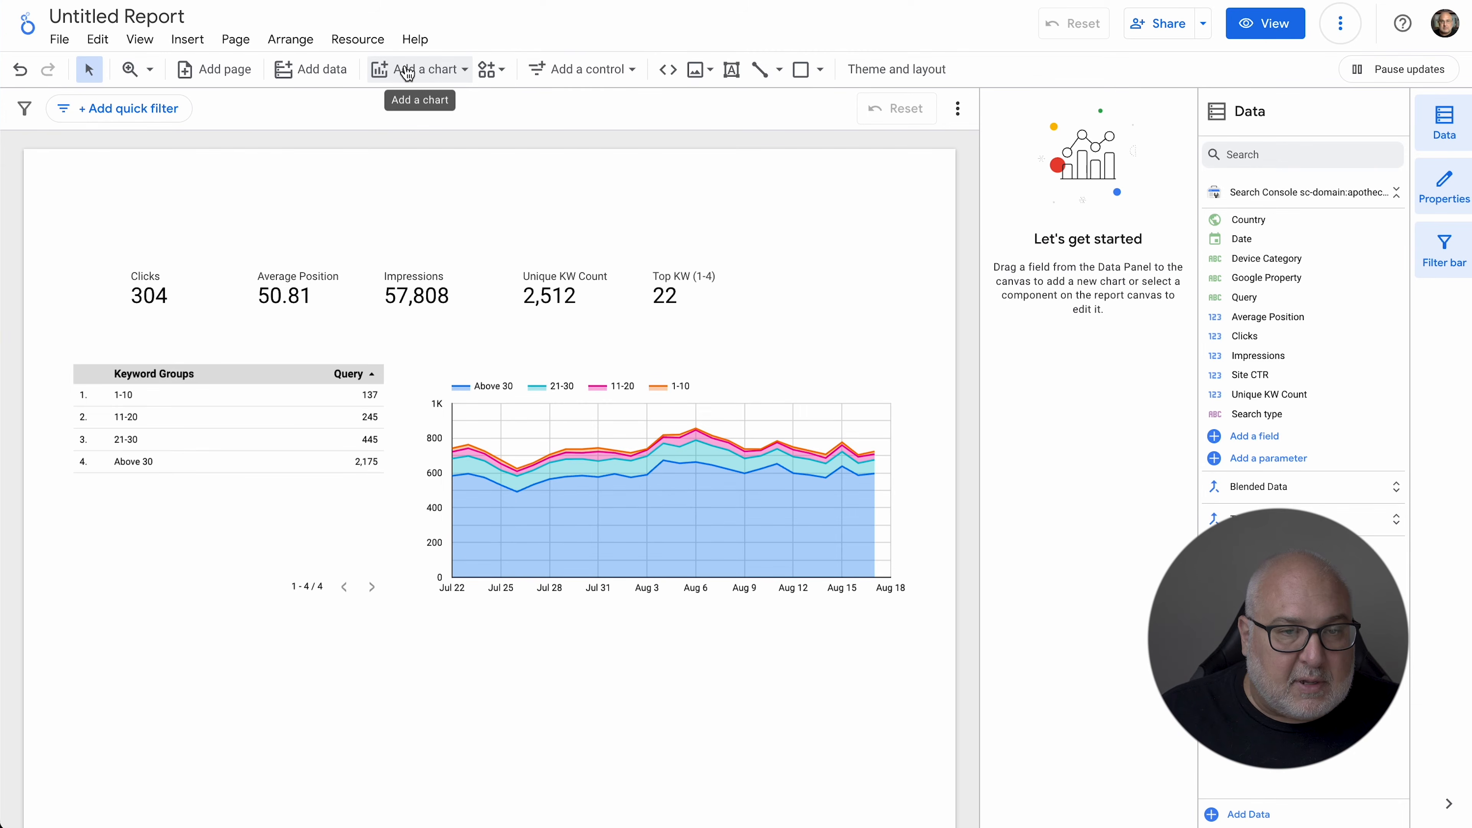
{"action": "left_click", "coordinate": [190, 421]}
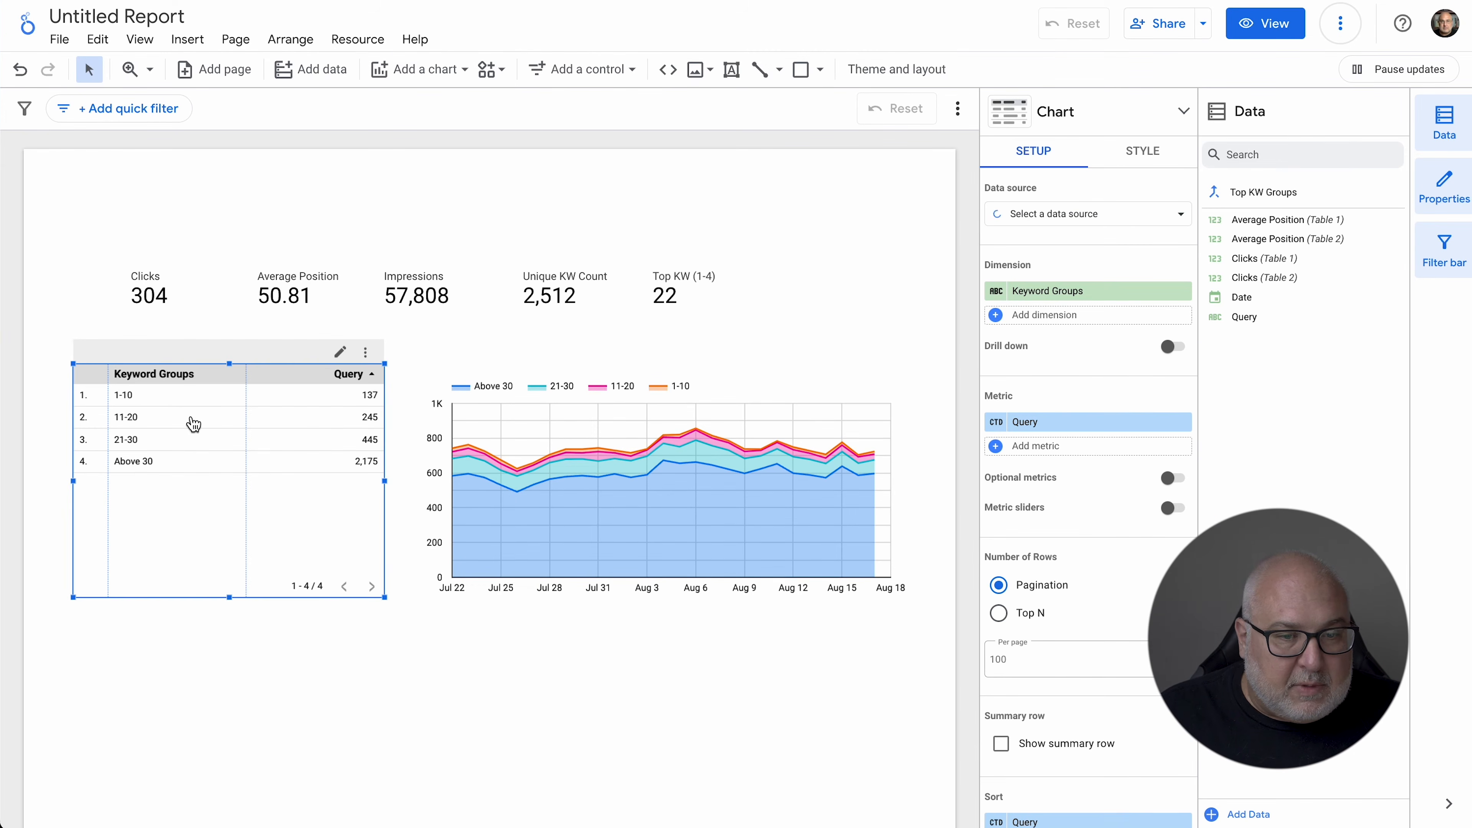
{"action": "scroll", "coordinate": [1129, 585], "scroll_direction": "down", "scroll_amount": 2}
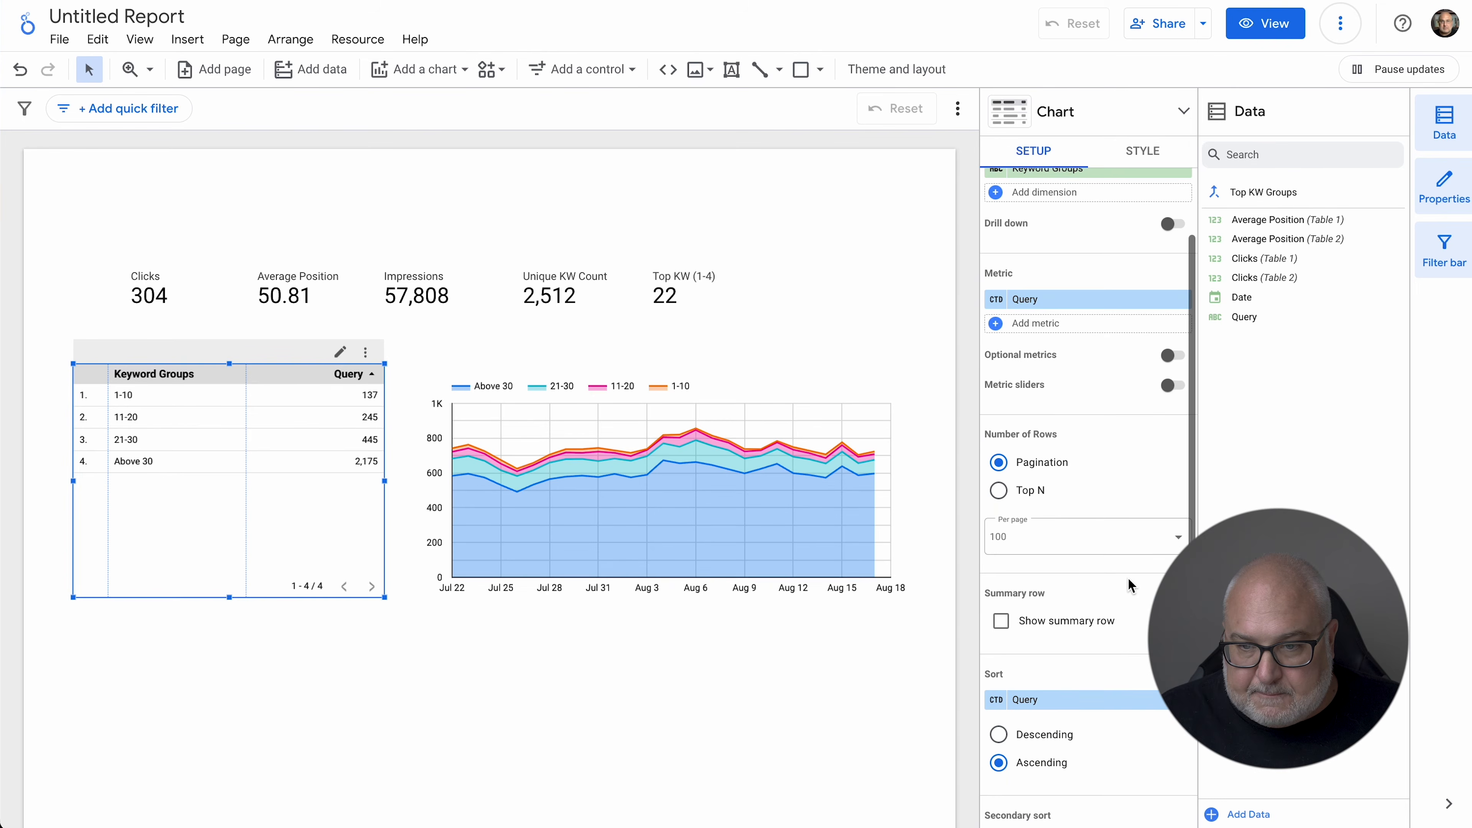
{"action": "scroll", "coordinate": [1129, 586], "scroll_direction": "down", "scroll_amount": 8}
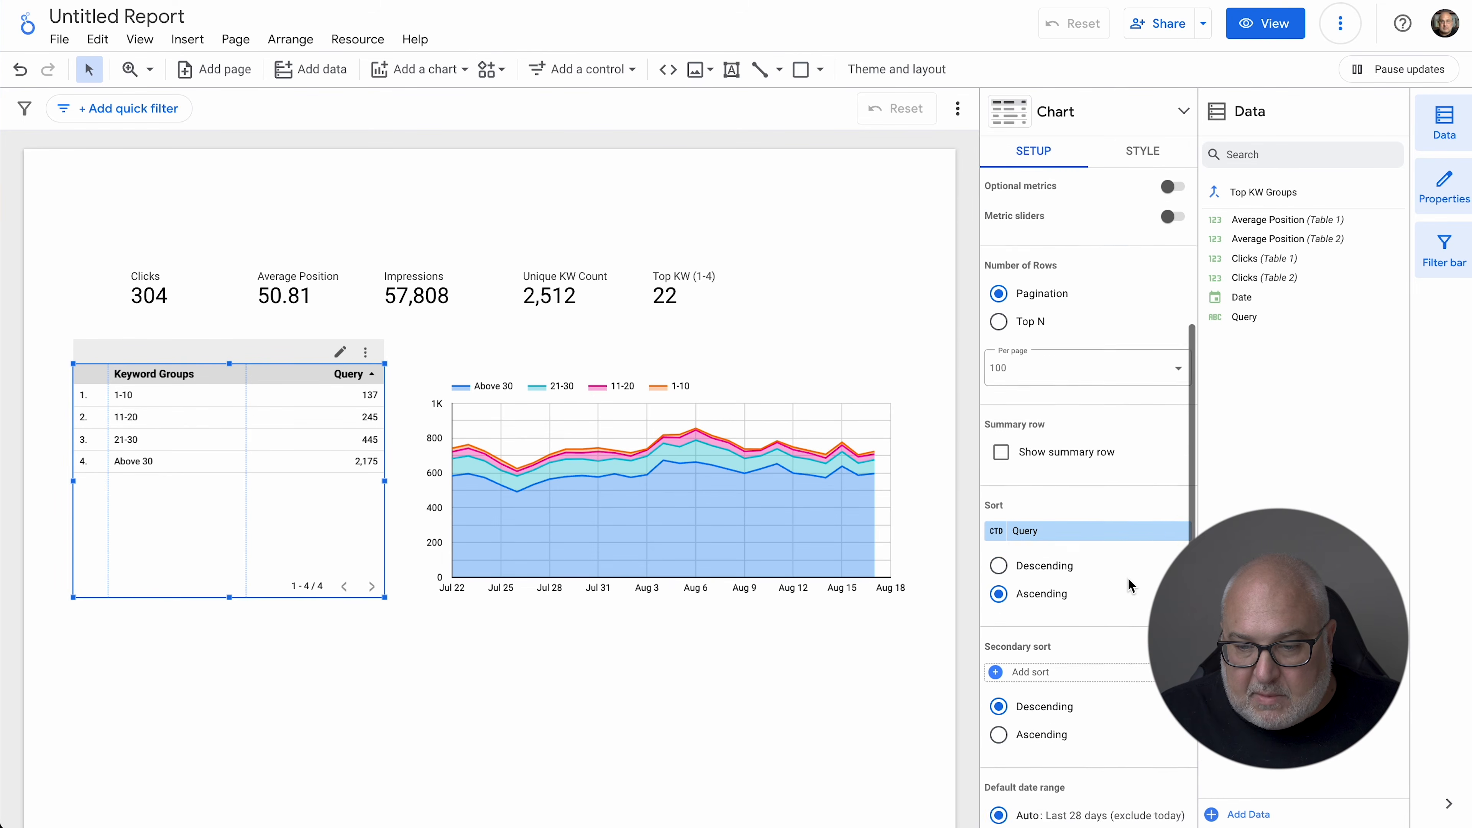
{"action": "scroll", "coordinate": [1129, 586], "scroll_direction": "down", "scroll_amount": 1}
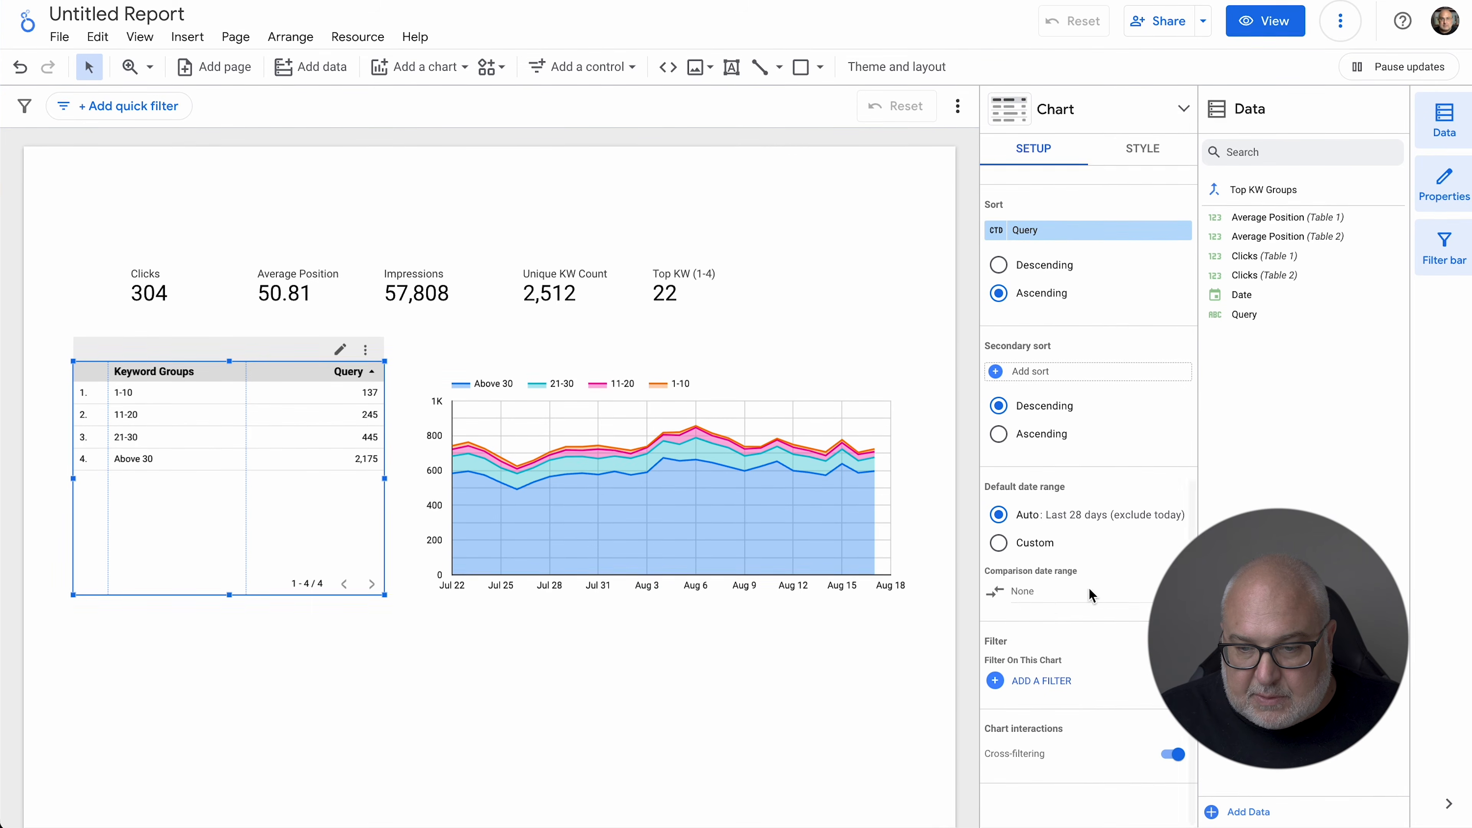
{"action": "left_click", "coordinate": [1061, 600]}
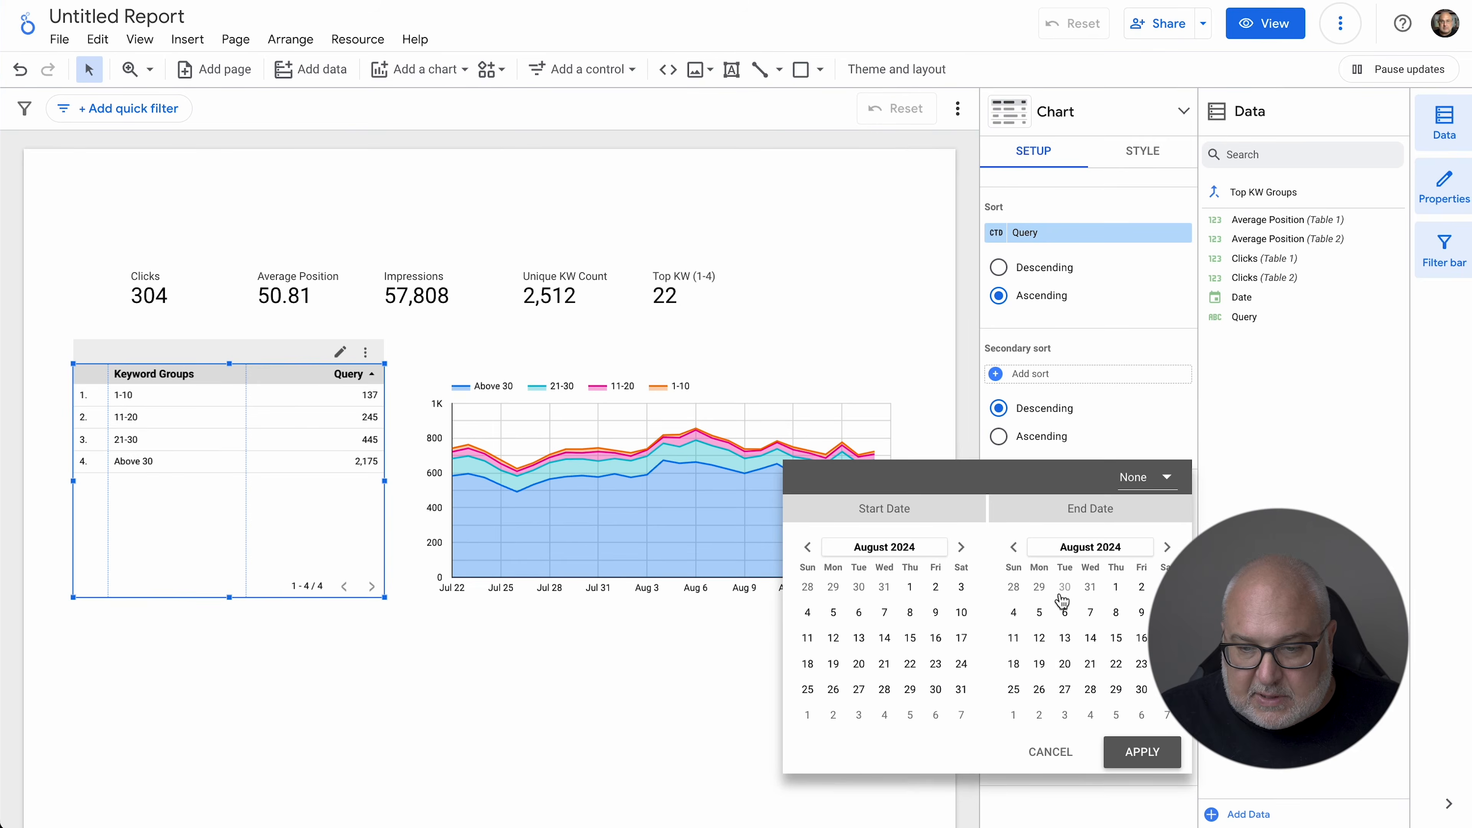
{"action": "left_click", "coordinate": [1139, 484]}
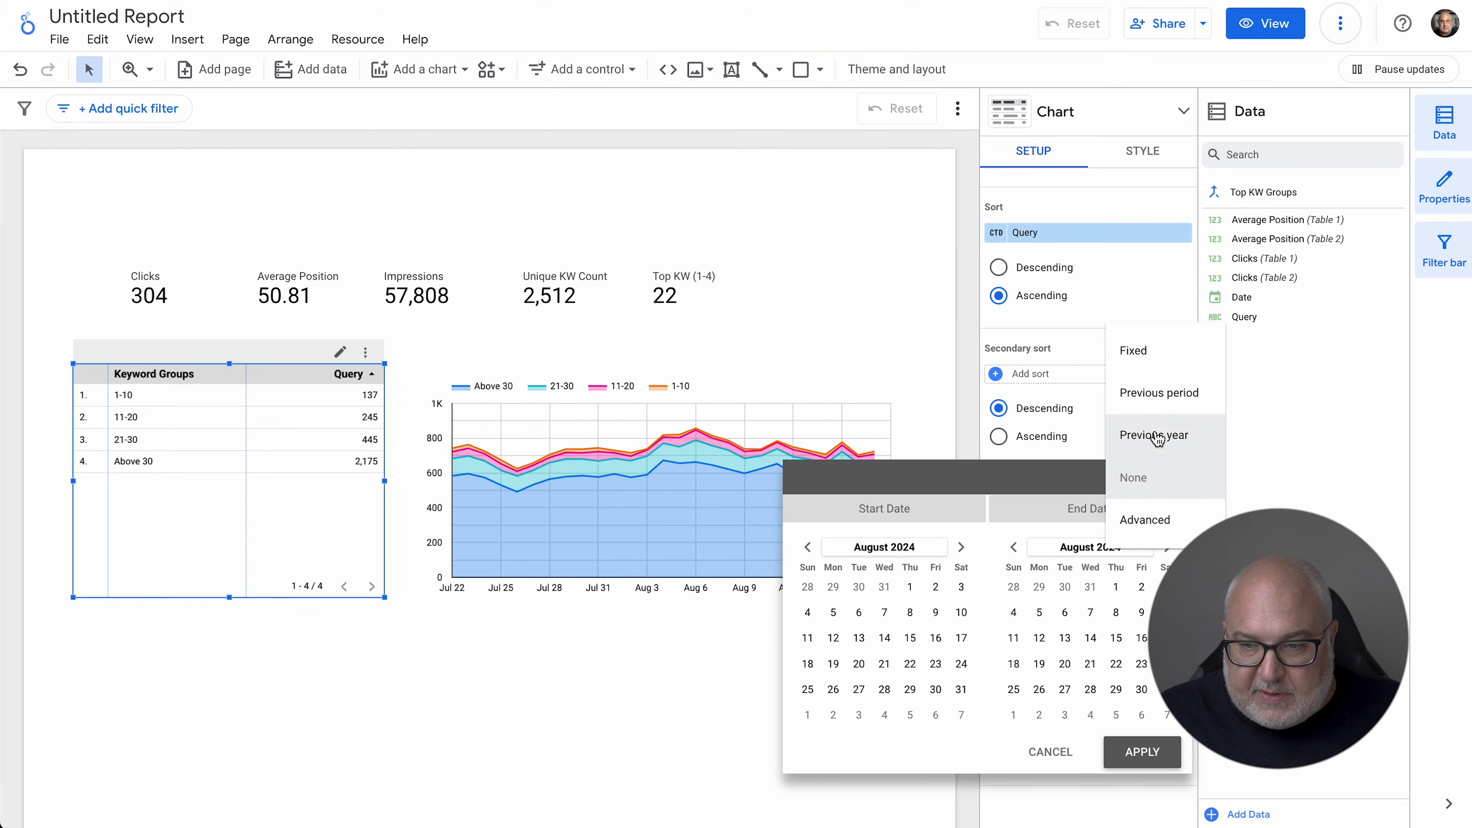
{"action": "left_click", "coordinate": [1150, 394]}
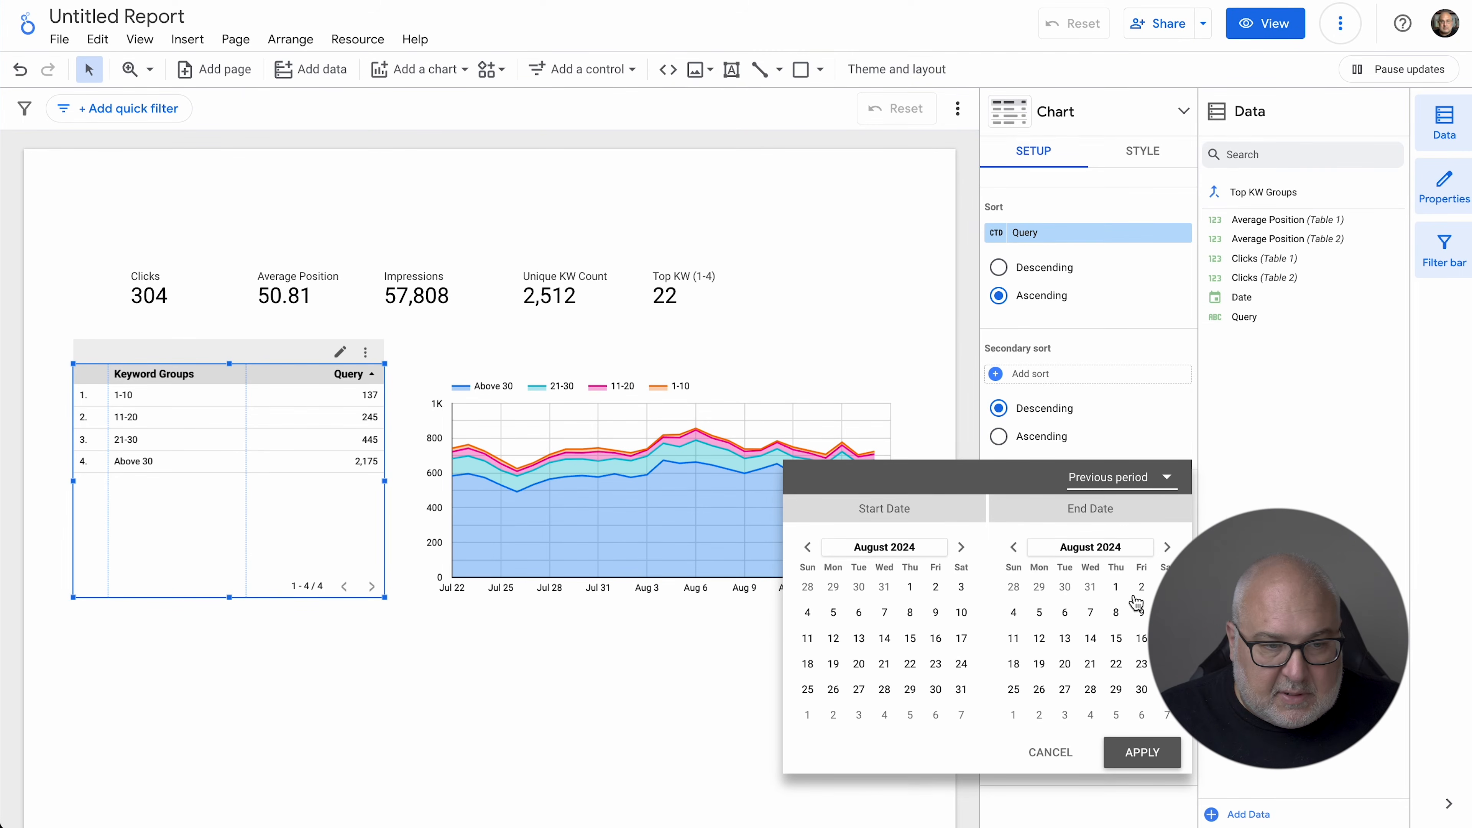
{"action": "left_click", "coordinate": [1138, 753]}
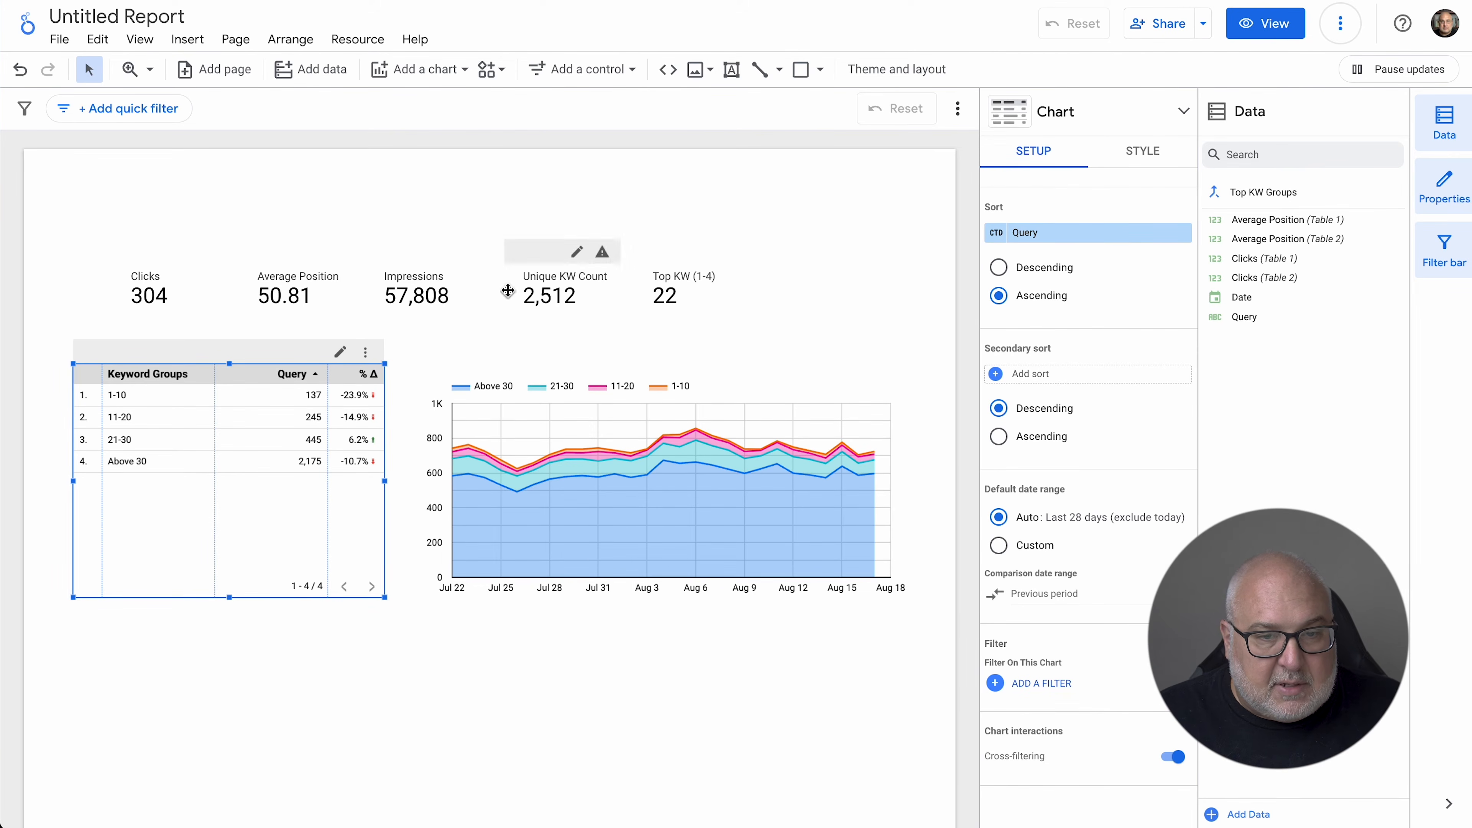
Set the Top KW (1-4) scorecard's comparison date range to Previous period
{"action": "left_click", "coordinate": [690, 288]}
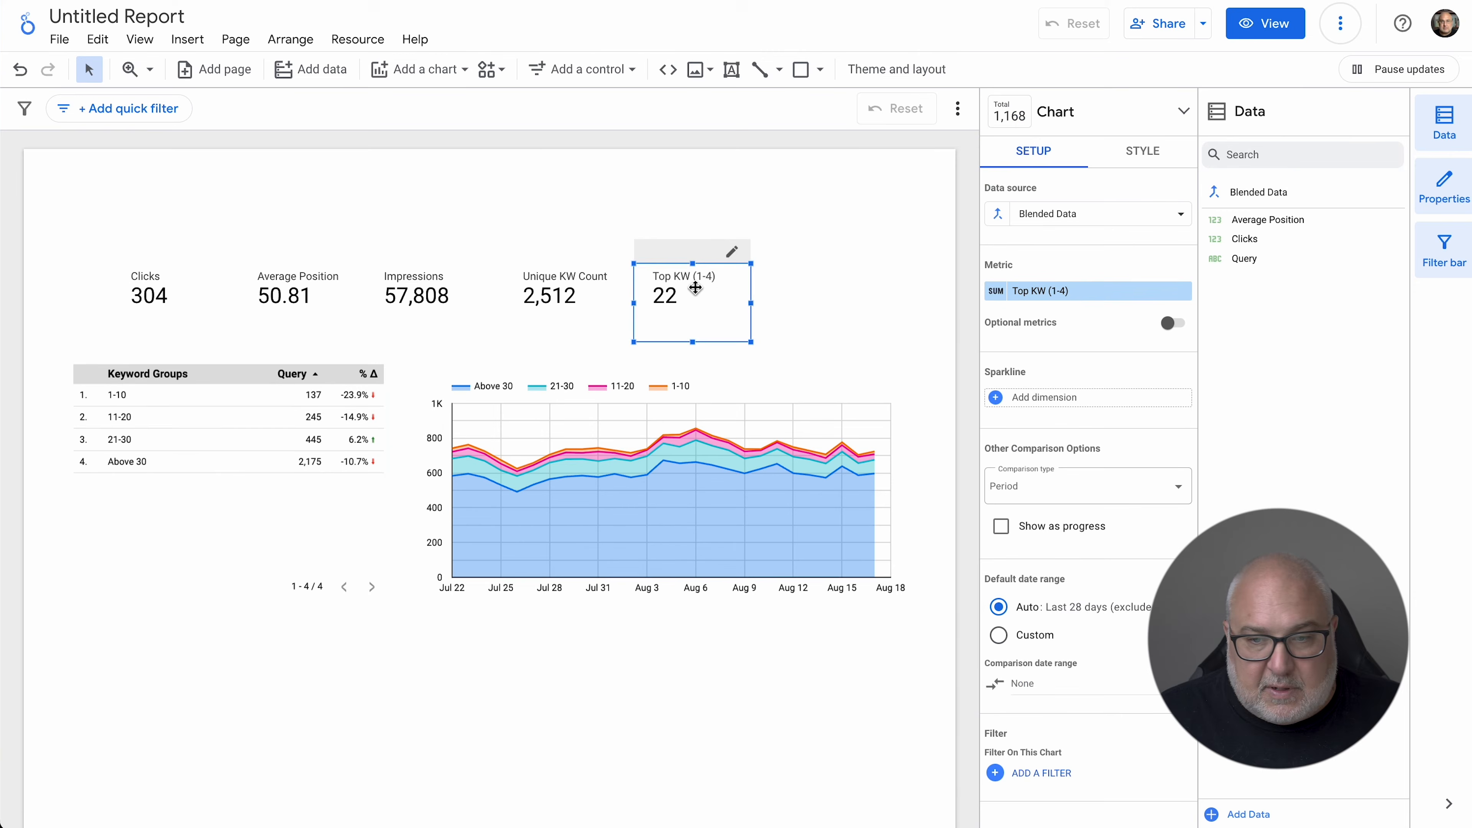
{"action": "scroll", "coordinate": [1121, 646], "scroll_direction": "down", "scroll_amount": 1}
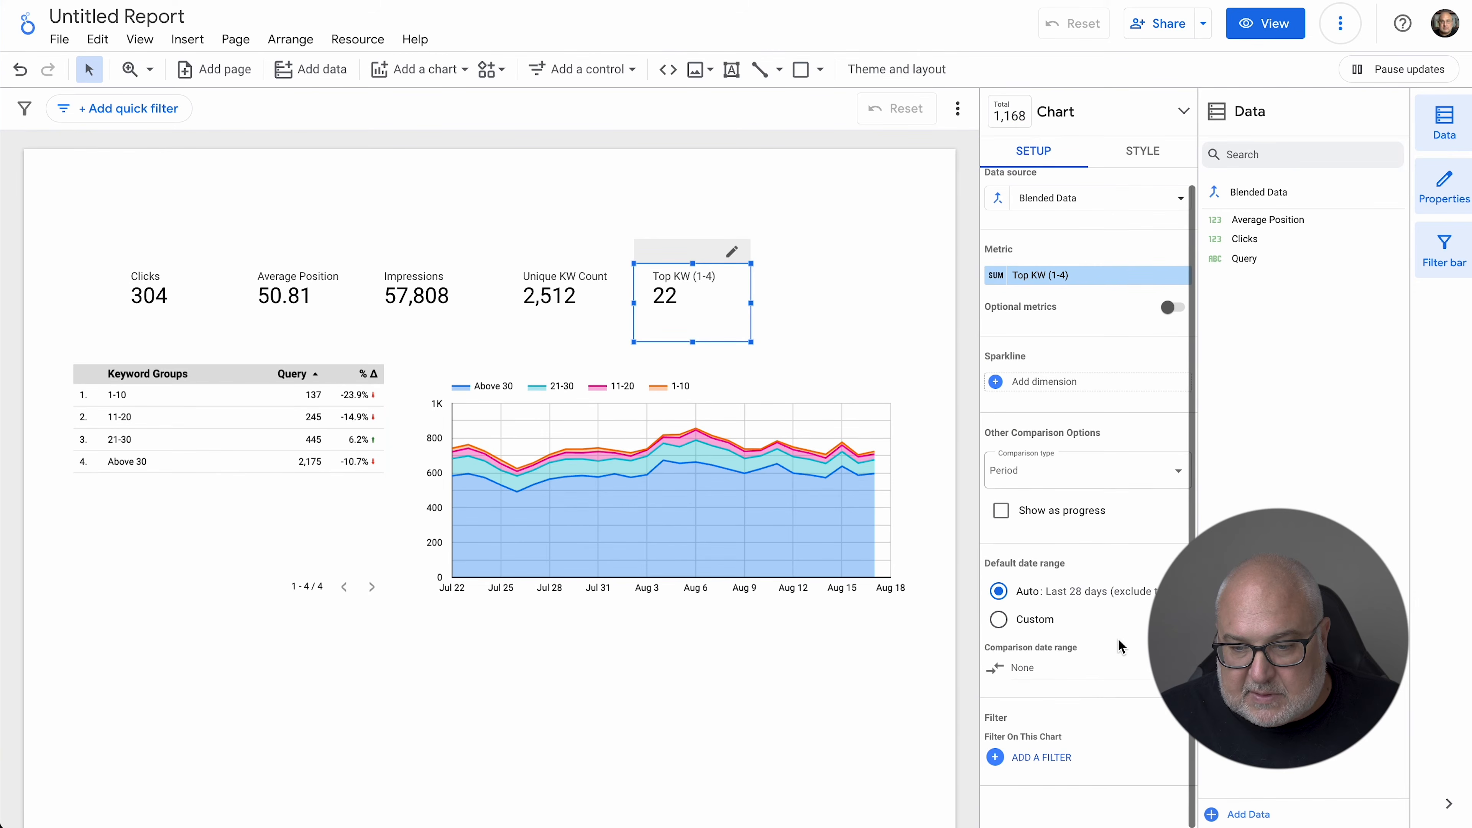
{"action": "left_click", "coordinate": [1052, 673]}
{"action": "left_click", "coordinate": [1156, 481]}
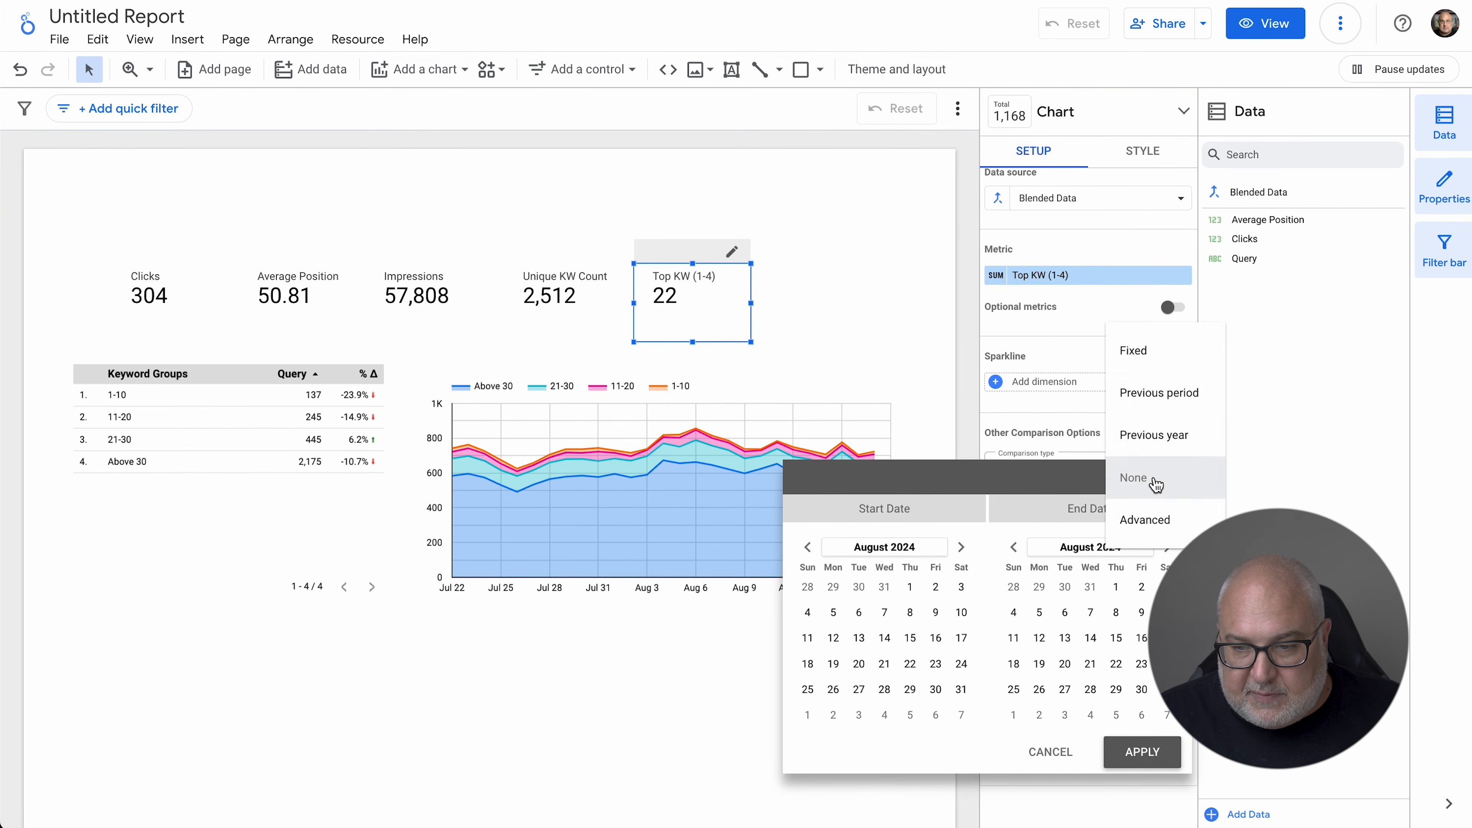
{"action": "left_click", "coordinate": [1156, 393]}
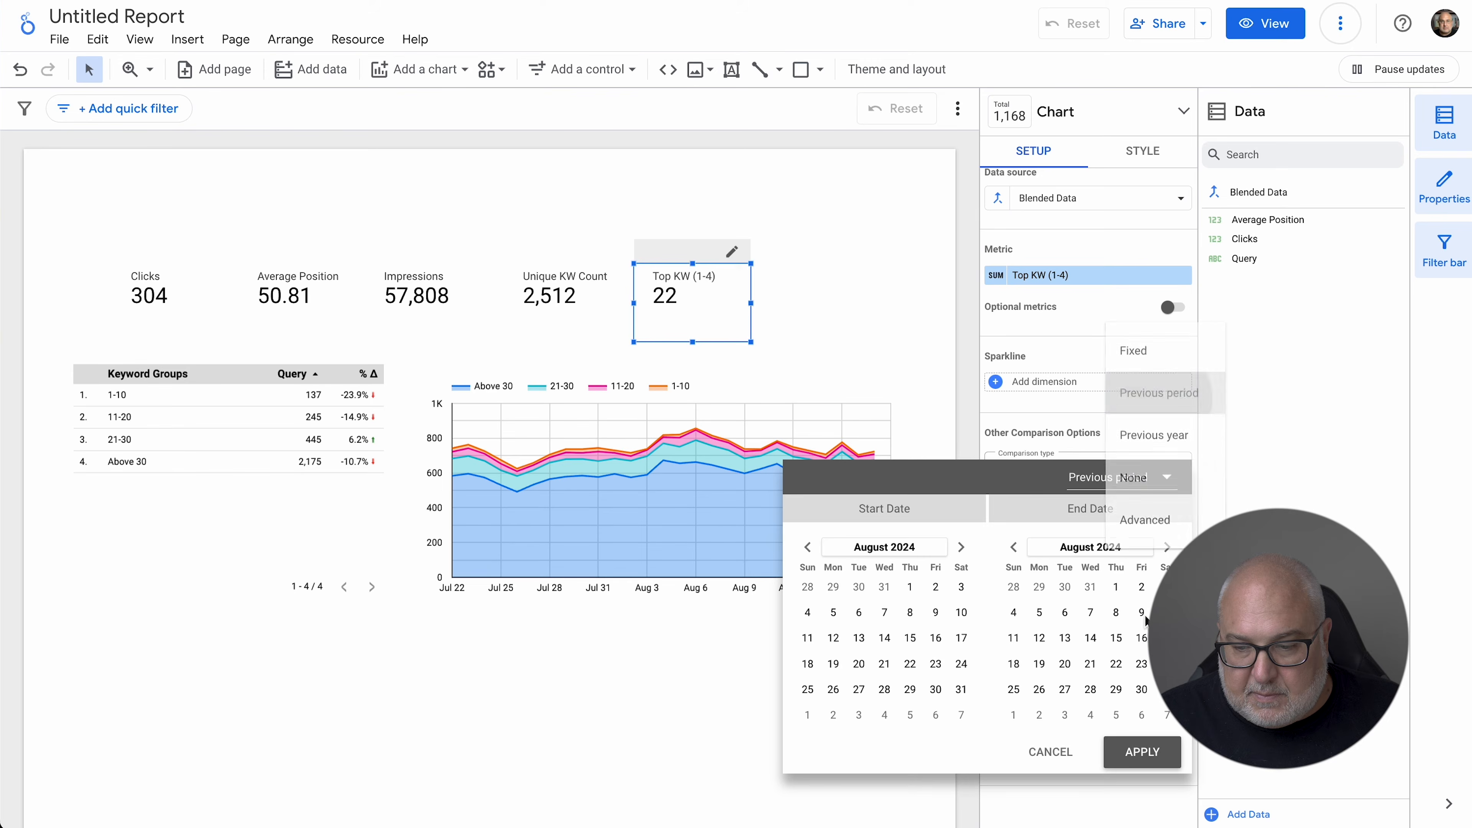
{"action": "left_click", "coordinate": [1142, 751]}
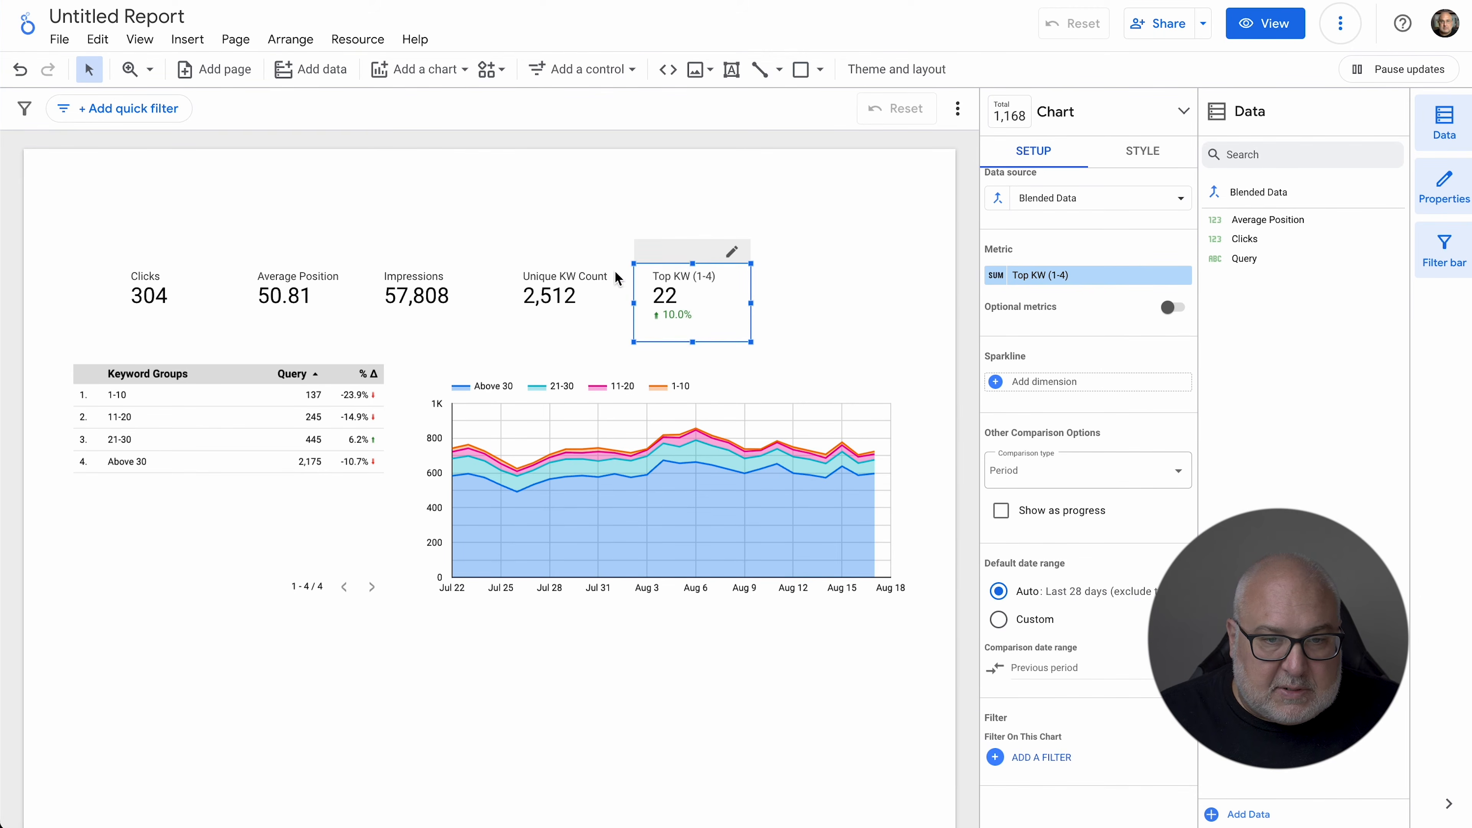
Set the Clicks scorecard's comparison date range to Previous period
{"action": "left_click", "coordinate": [147, 293]}
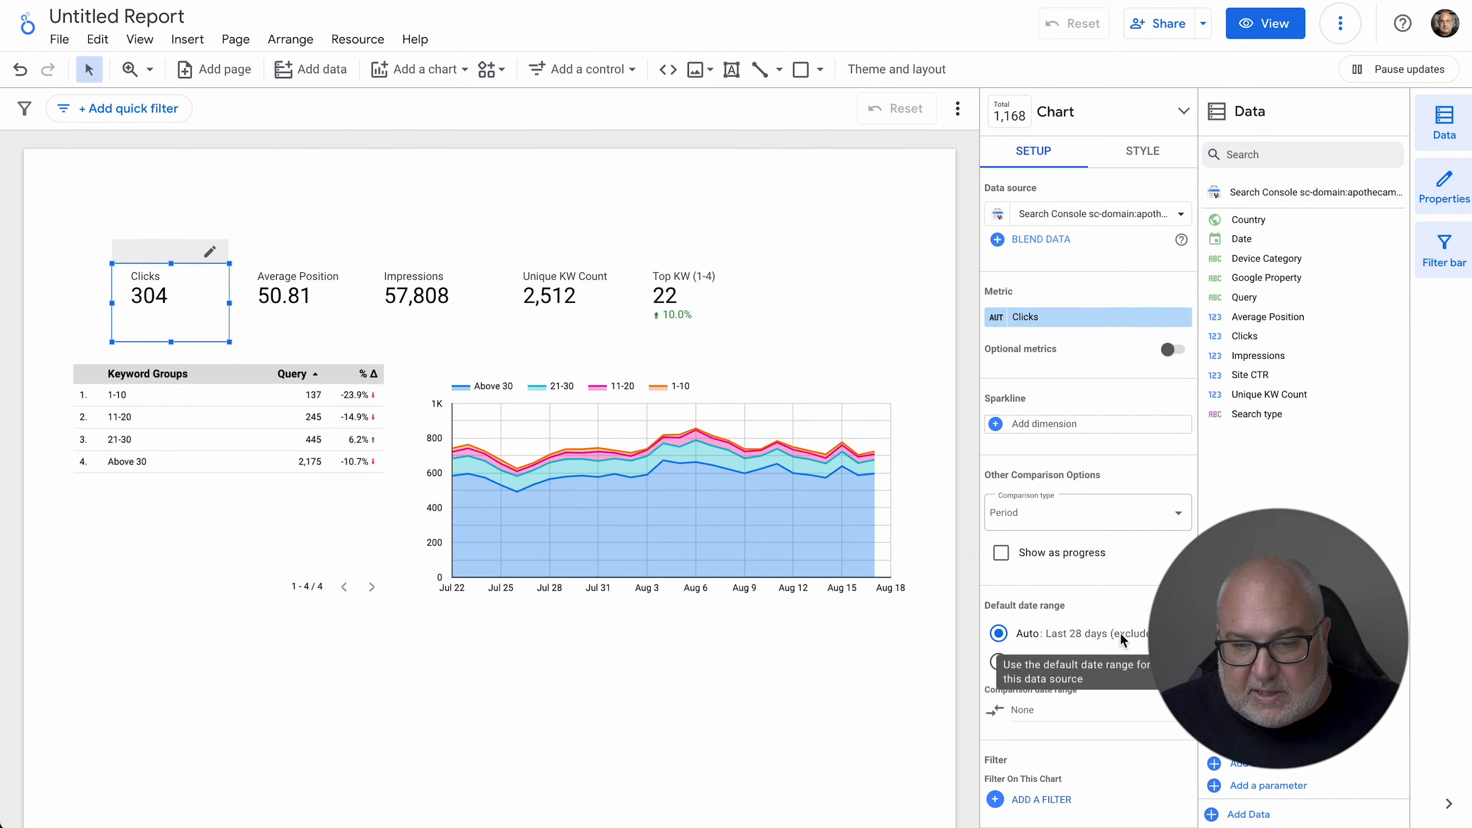
{"action": "left_click", "coordinate": [1090, 719]}
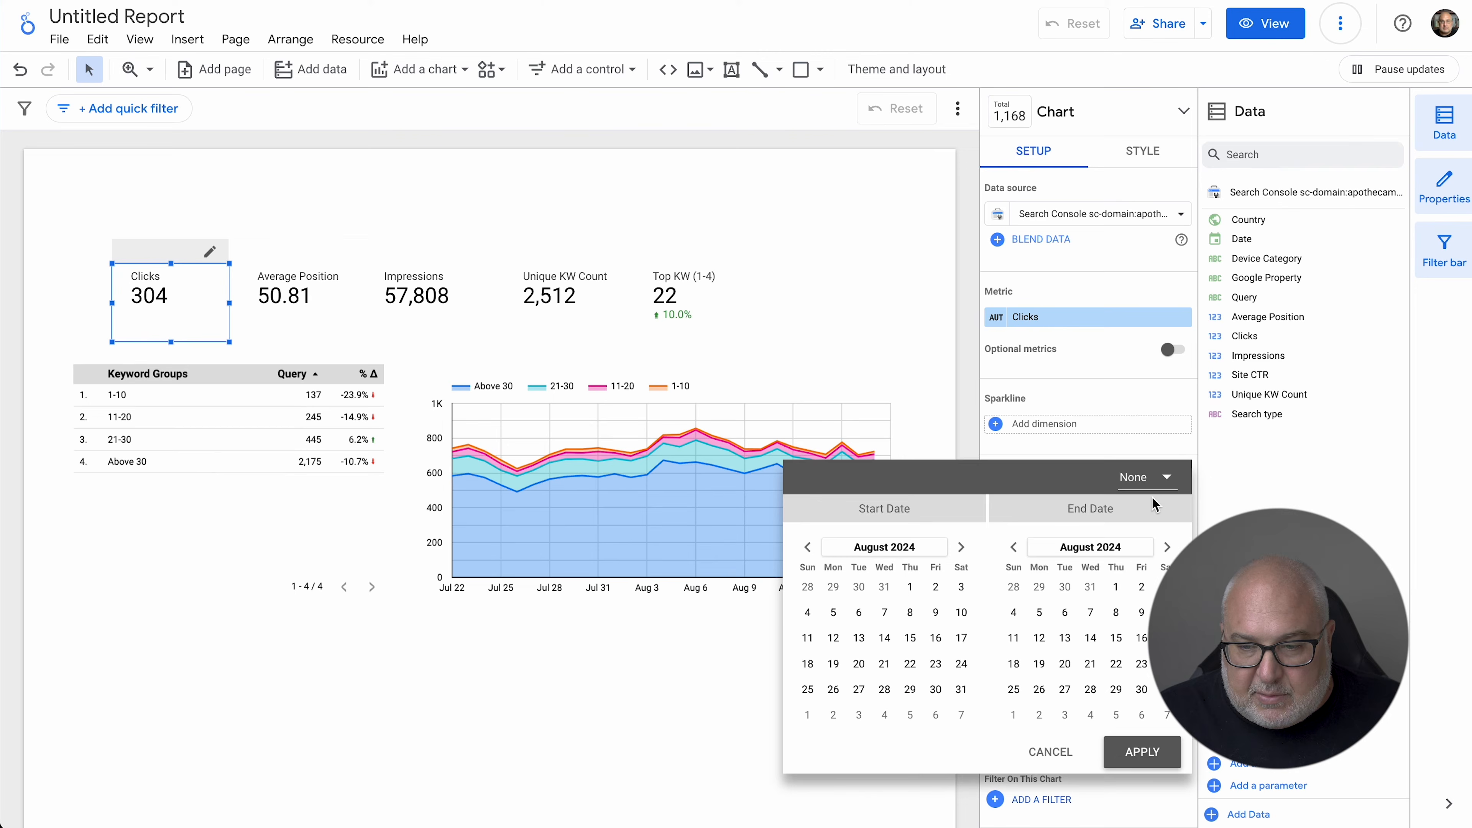
{"action": "left_click", "coordinate": [1145, 484]}
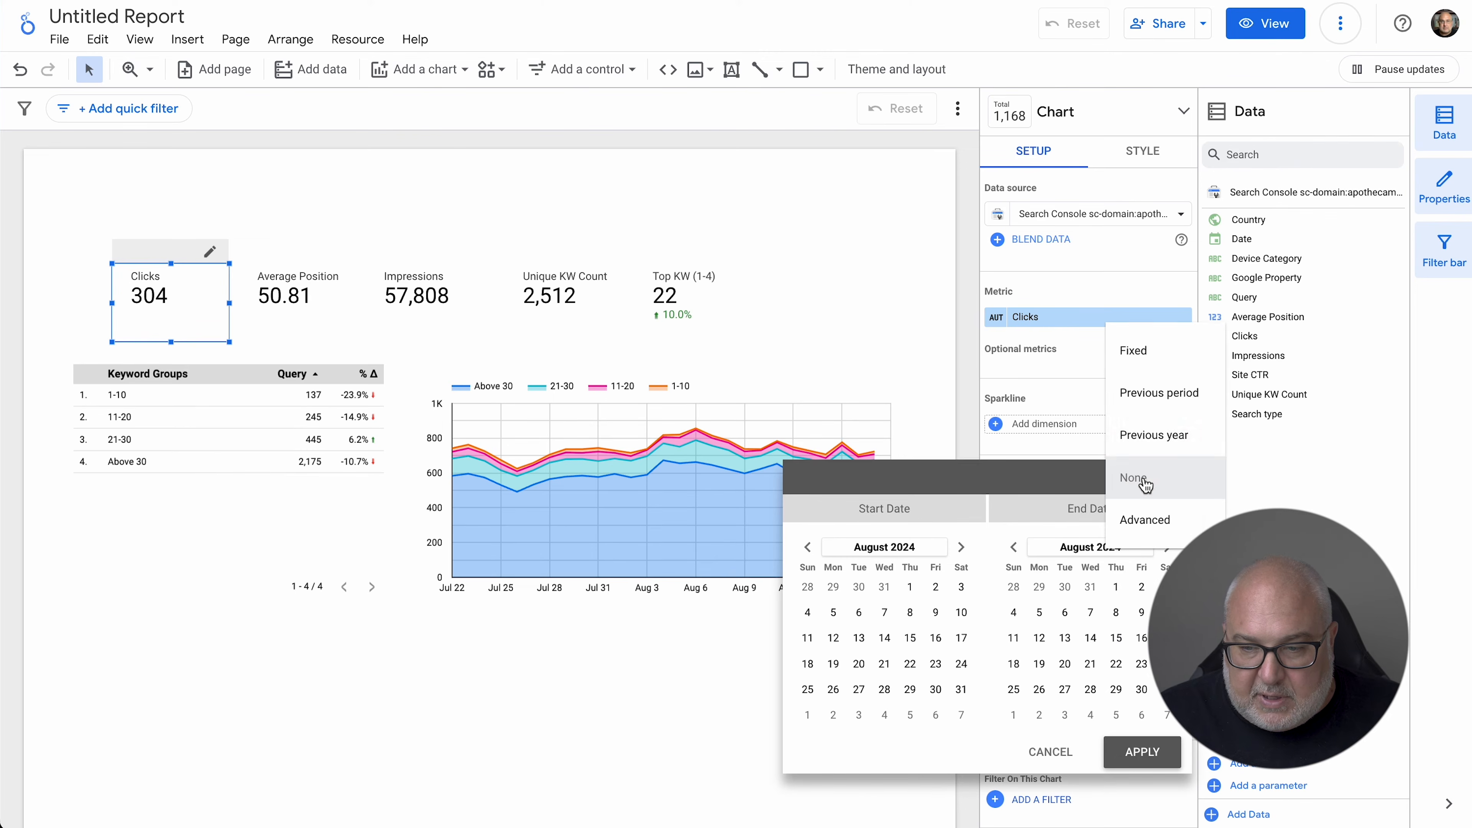
{"action": "left_click", "coordinate": [1155, 392]}
{"action": "left_click", "coordinate": [1141, 751]}
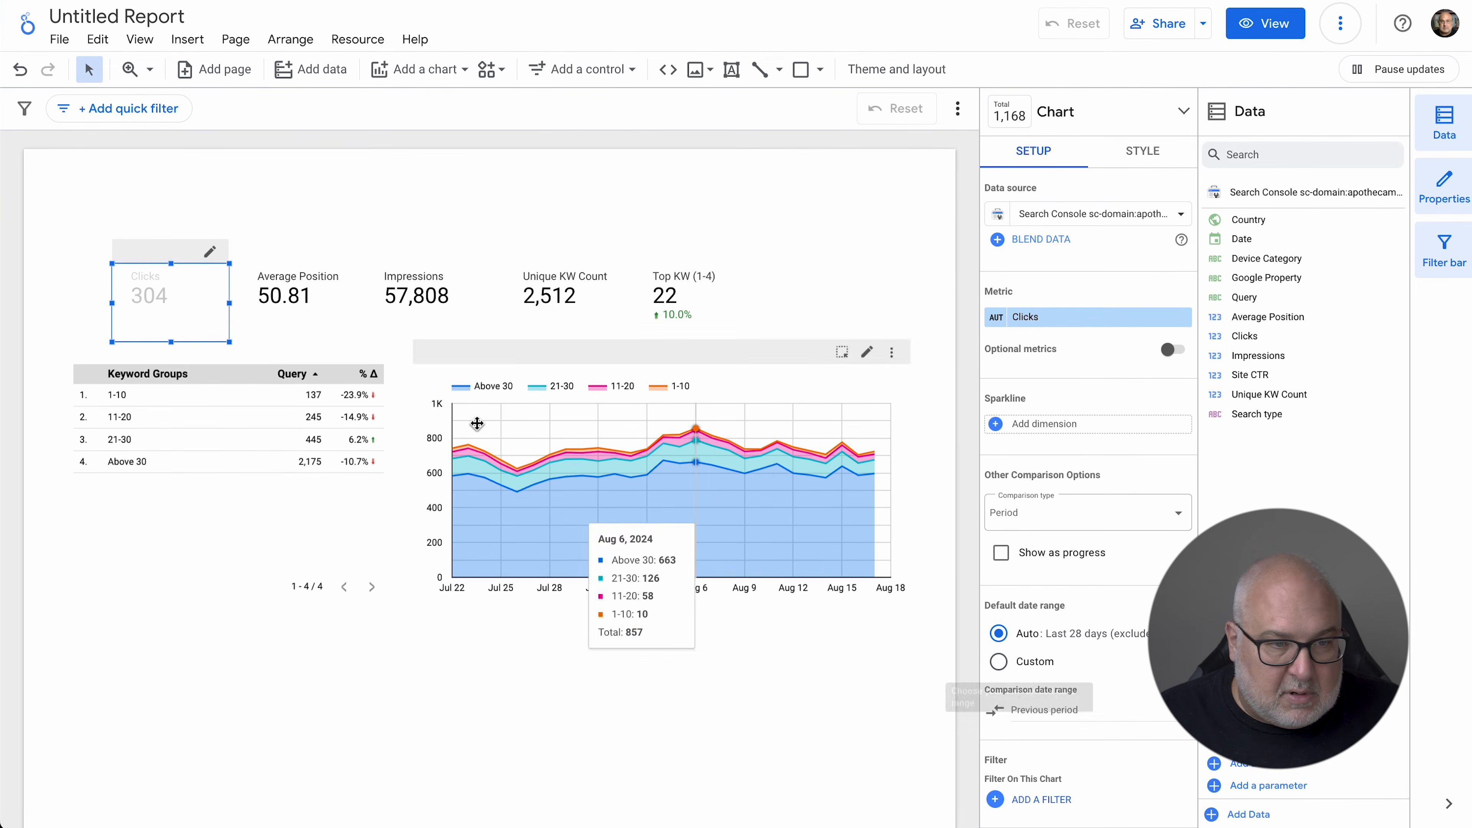
Set the Average Position scorecard's comparison date range to Previous period
{"action": "left_click", "coordinate": [282, 288]}
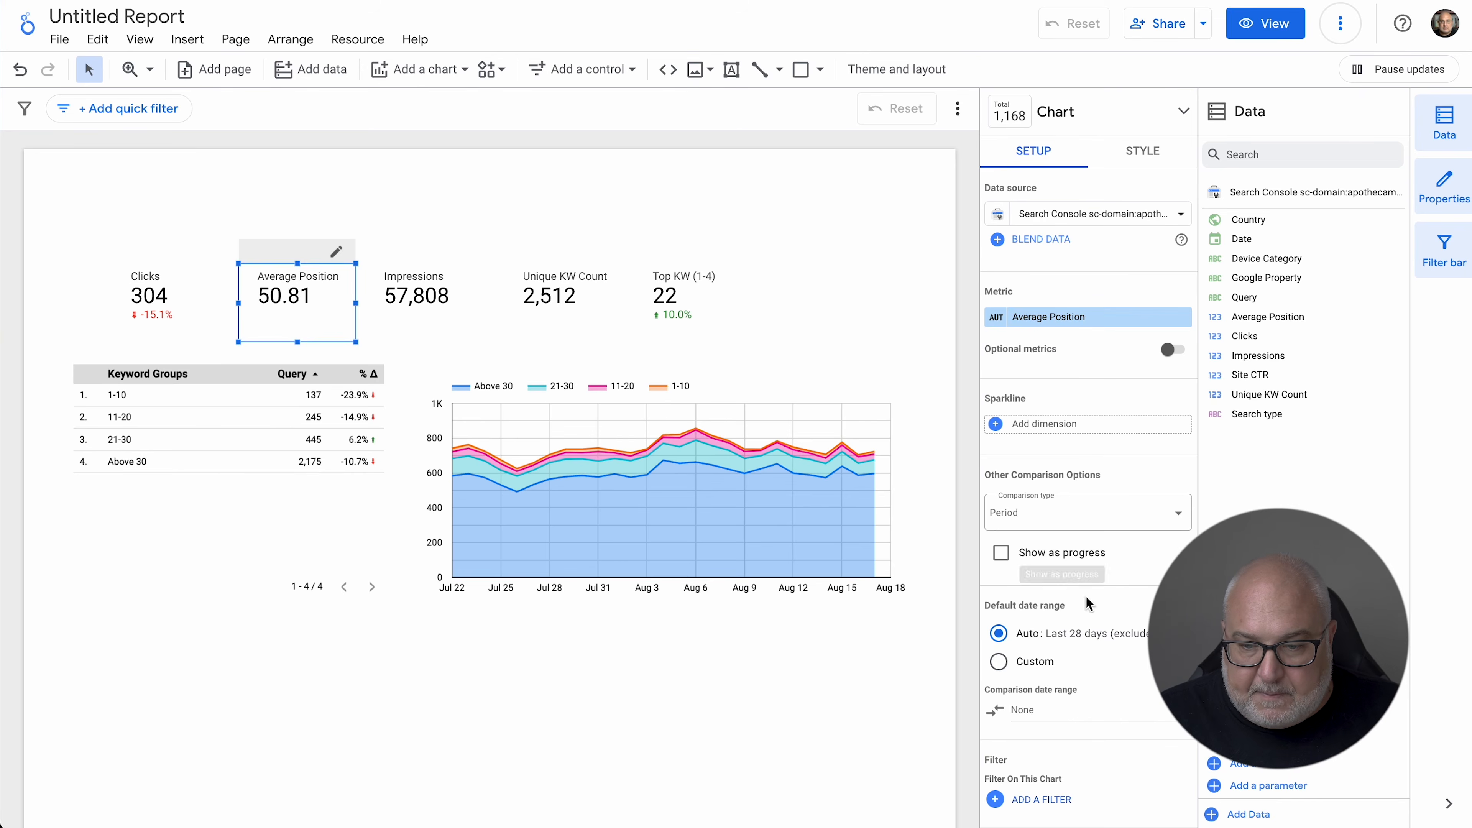
{"action": "left_click", "coordinate": [1078, 711]}
{"action": "left_click", "coordinate": [1137, 486]}
{"action": "left_click", "coordinate": [1155, 393]}
{"action": "left_click", "coordinate": [1141, 751]}
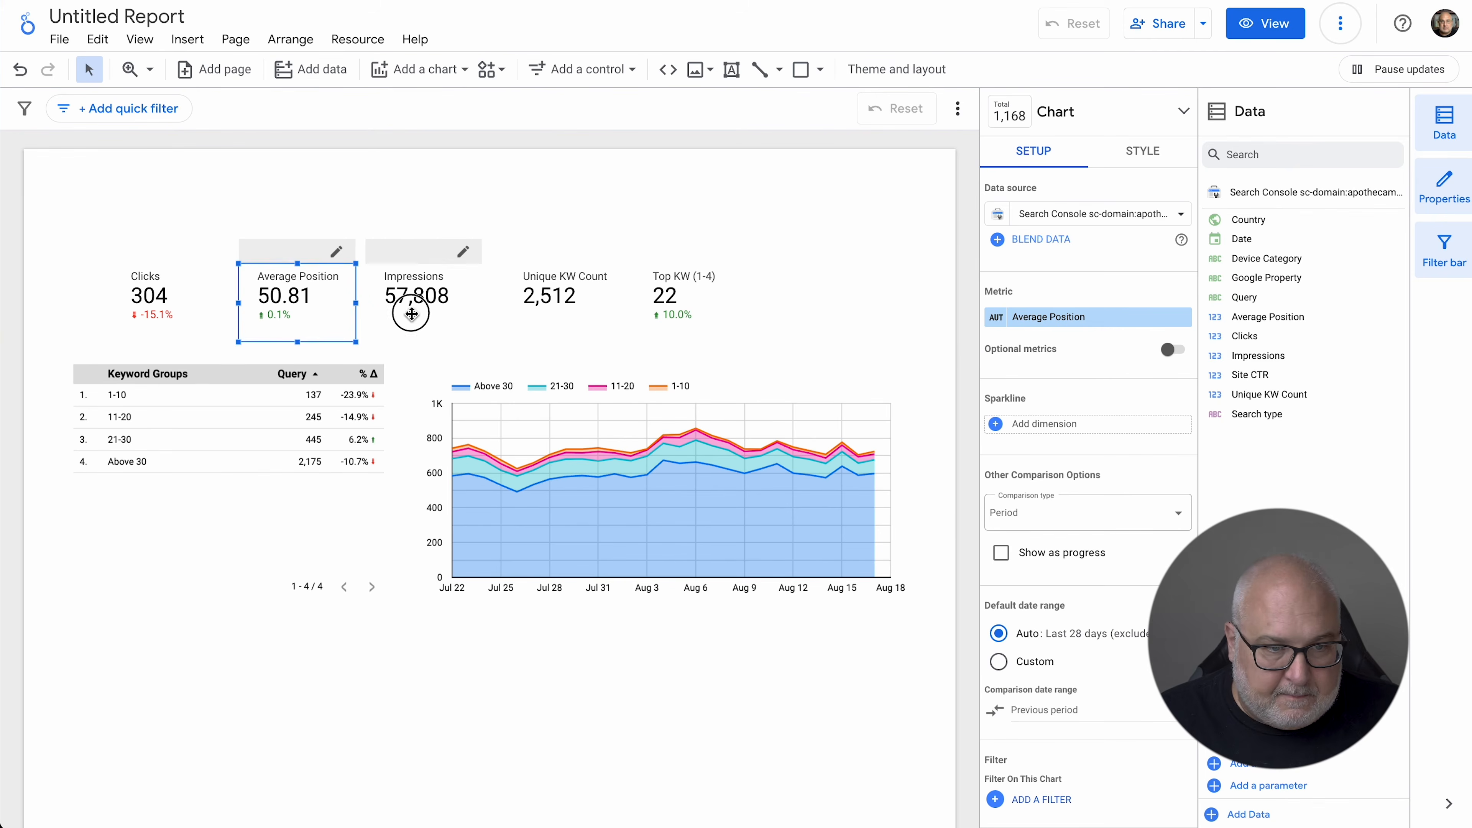
Set the Impressions scorecard's comparison date range to Previous period
{"action": "left_click", "coordinate": [411, 308]}
{"action": "scroll", "coordinate": [1089, 638], "scroll_direction": "down", "scroll_amount": 3}
{"action": "left_click", "coordinate": [1022, 607]}
{"action": "left_click", "coordinate": [1136, 384]}
{"action": "left_click", "coordinate": [1153, 392]}
{"action": "left_click", "coordinate": [1141, 751]}
Set the Unique KW Count scorecard's comparison date range to Previous period
{"action": "left_click", "coordinate": [565, 296]}
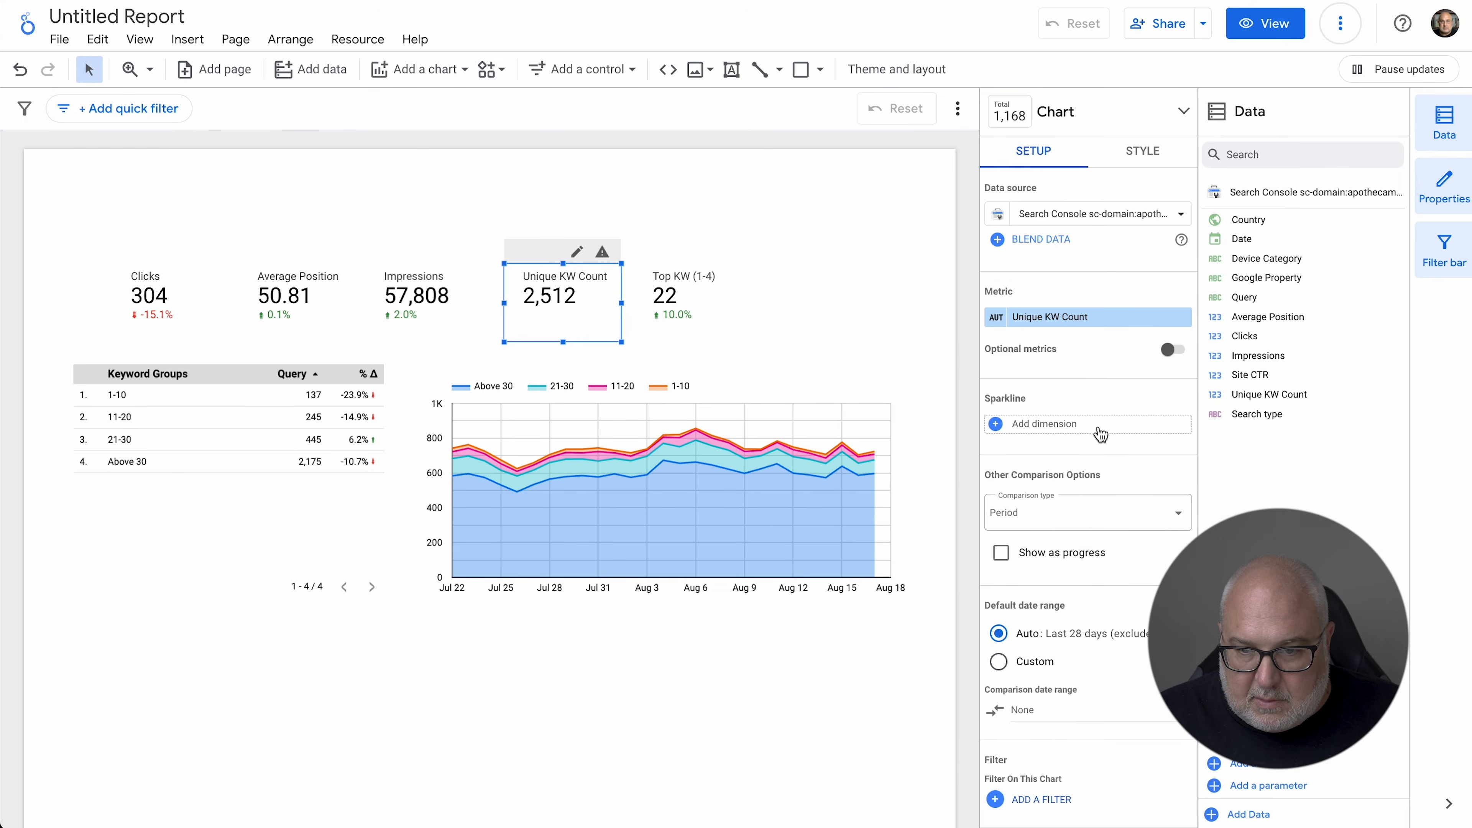
{"action": "left_click", "coordinate": [1089, 711]}
{"action": "left_click", "coordinate": [1135, 476]}
{"action": "left_click", "coordinate": [1150, 442]}
{"action": "left_click", "coordinate": [1142, 751]}
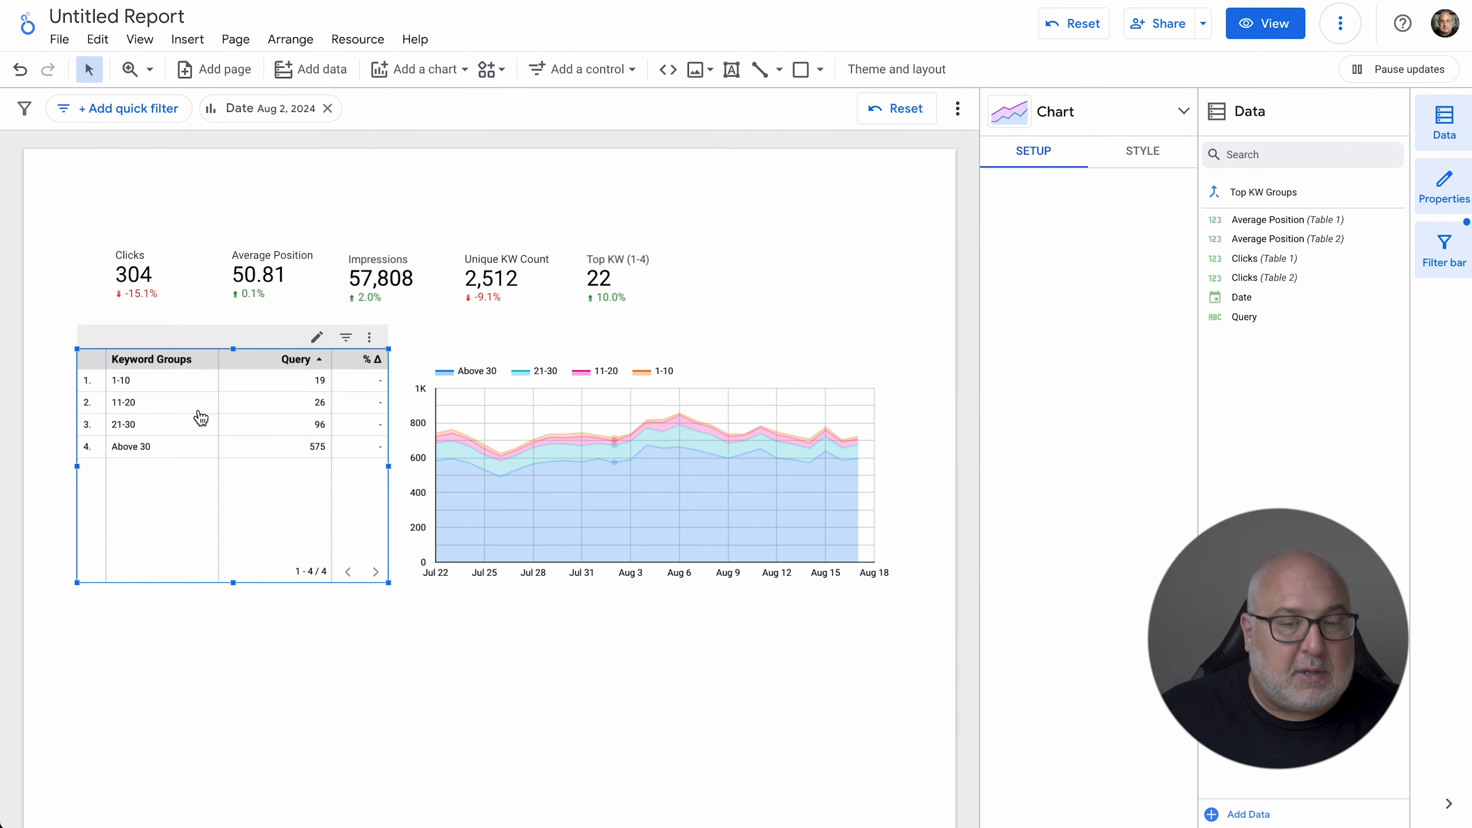
Cross-filter the report to Aug 8, 2024 from the area chart and check the keyword groups table
{"action": "left_click", "coordinate": [713, 471]}
{"action": "left_click", "coordinate": [276, 421]}
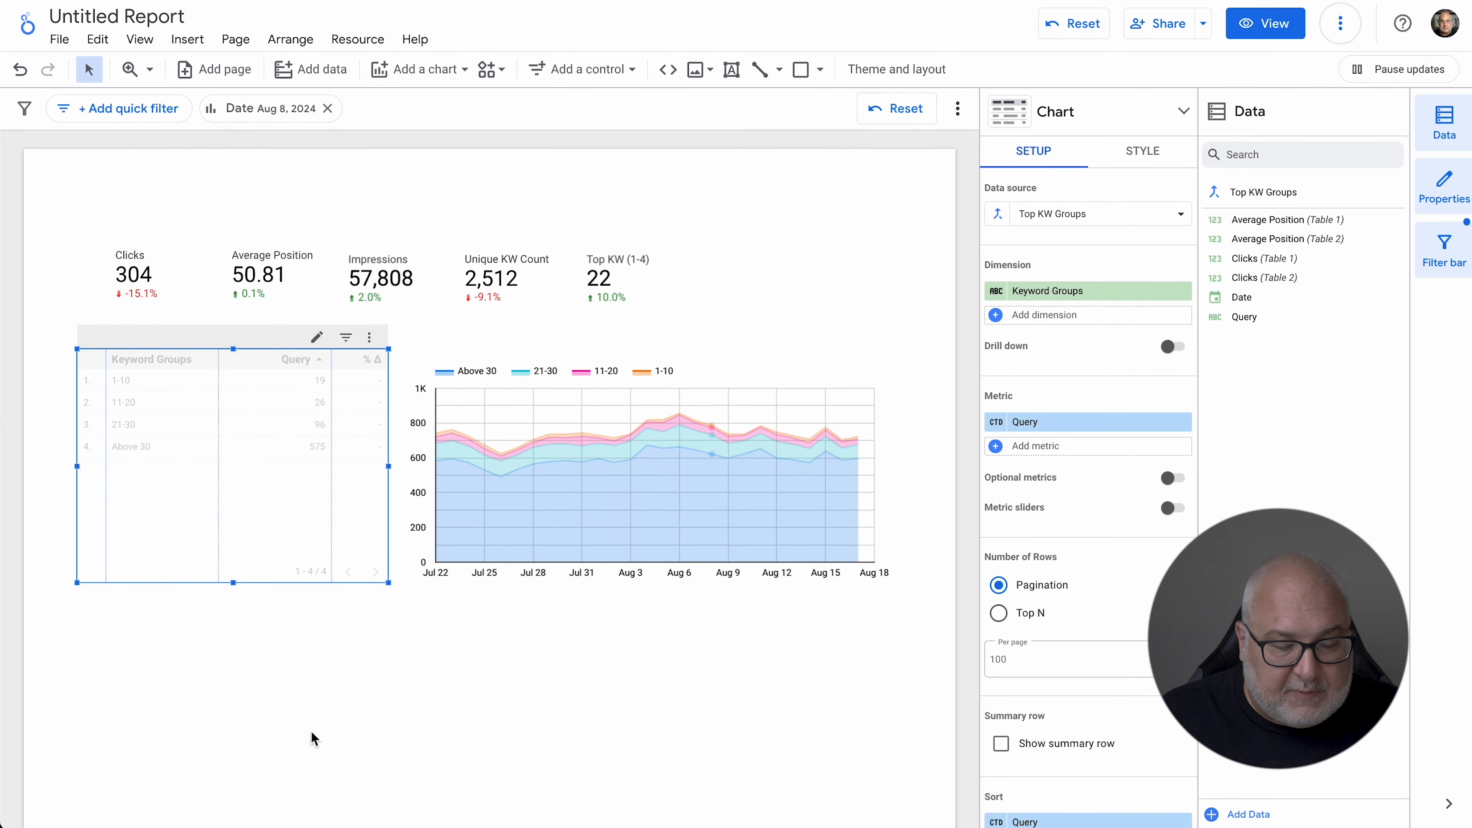
{"action": "left_click", "coordinate": [291, 707]}
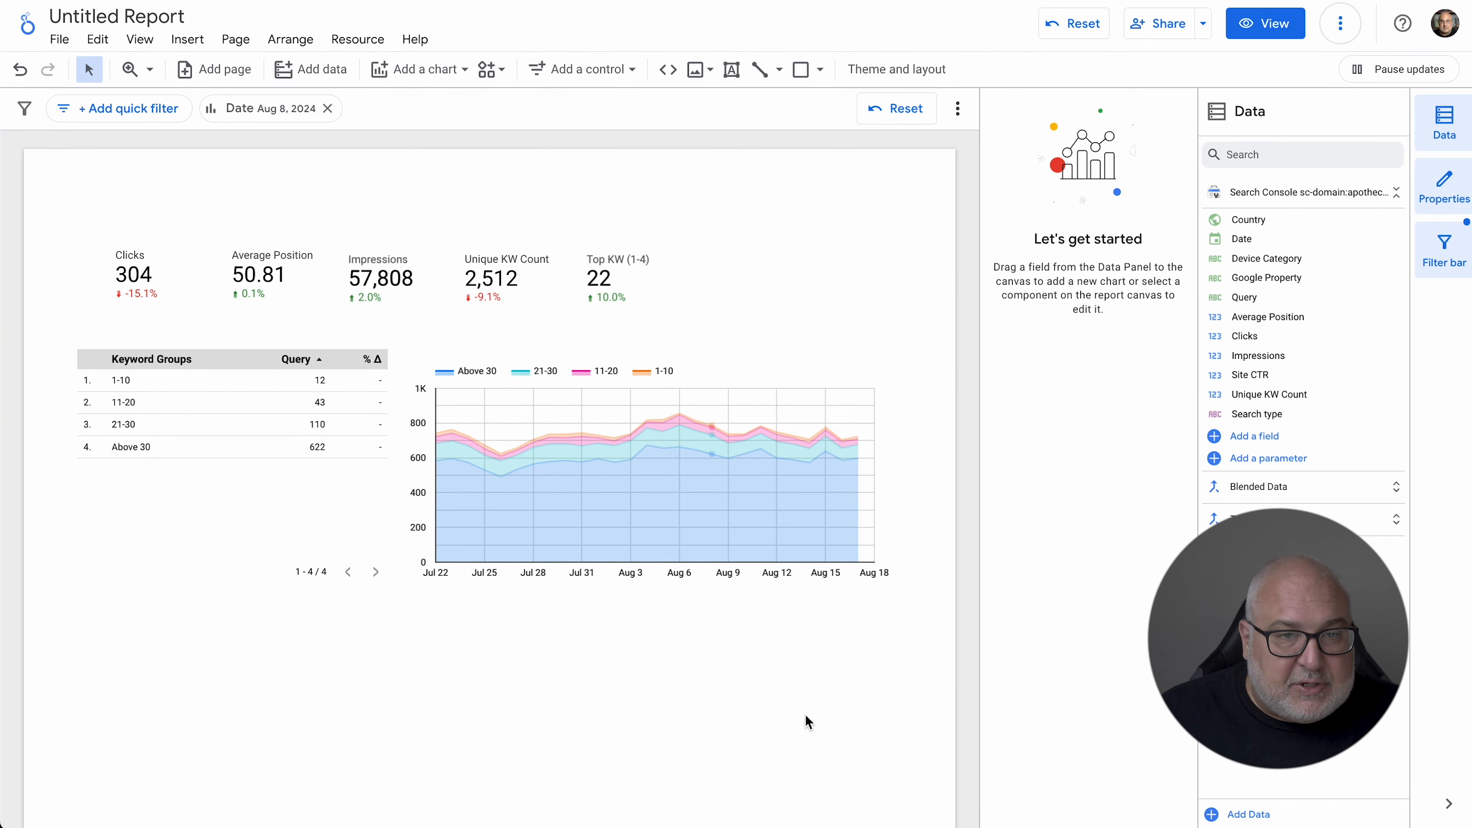
Add a slightly widened table below the keyword groups table and set its dimension to Query
{"action": "left_click", "coordinate": [403, 71]}
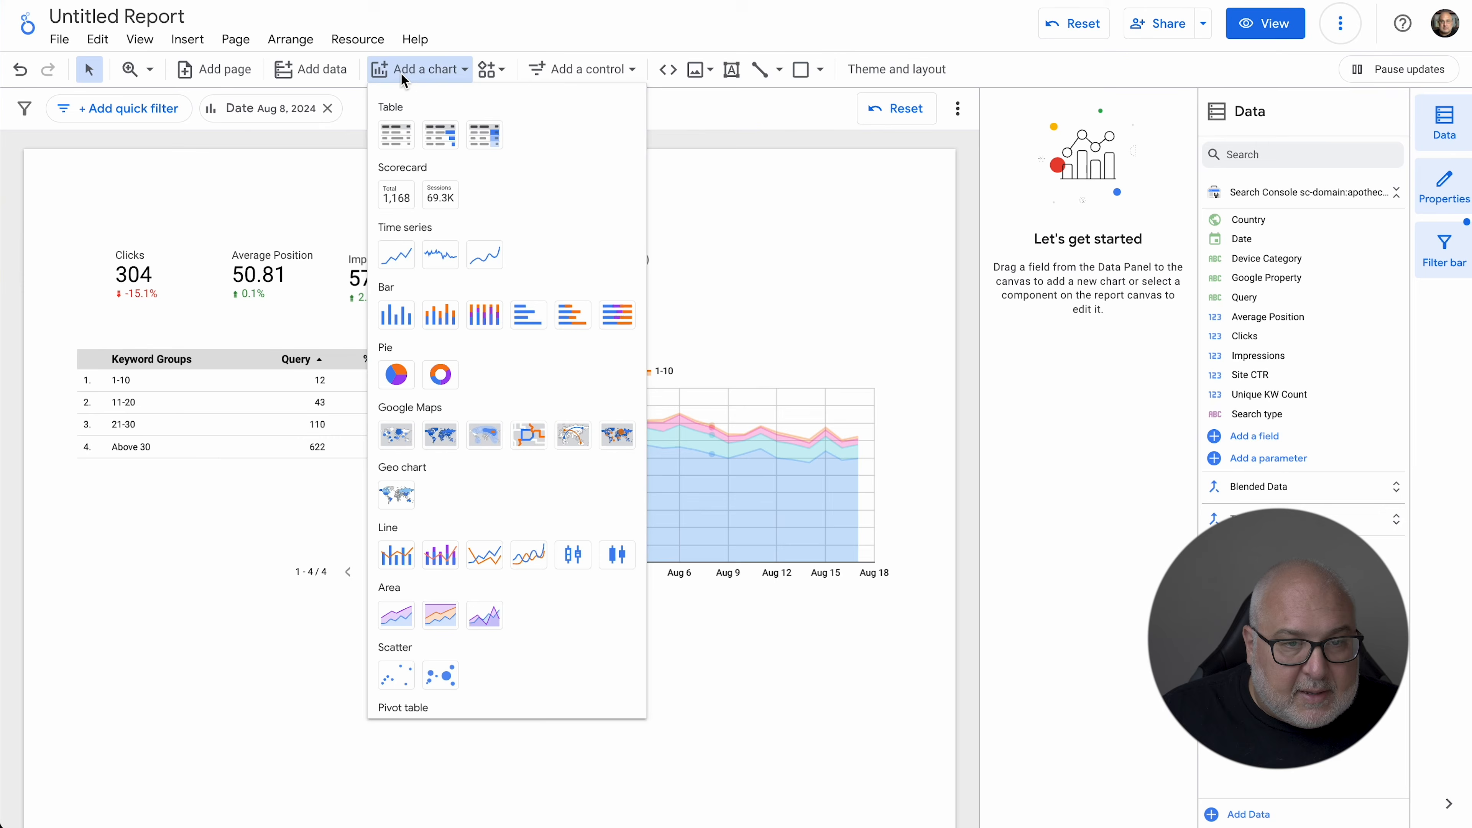
{"action": "left_click", "coordinate": [396, 135]}
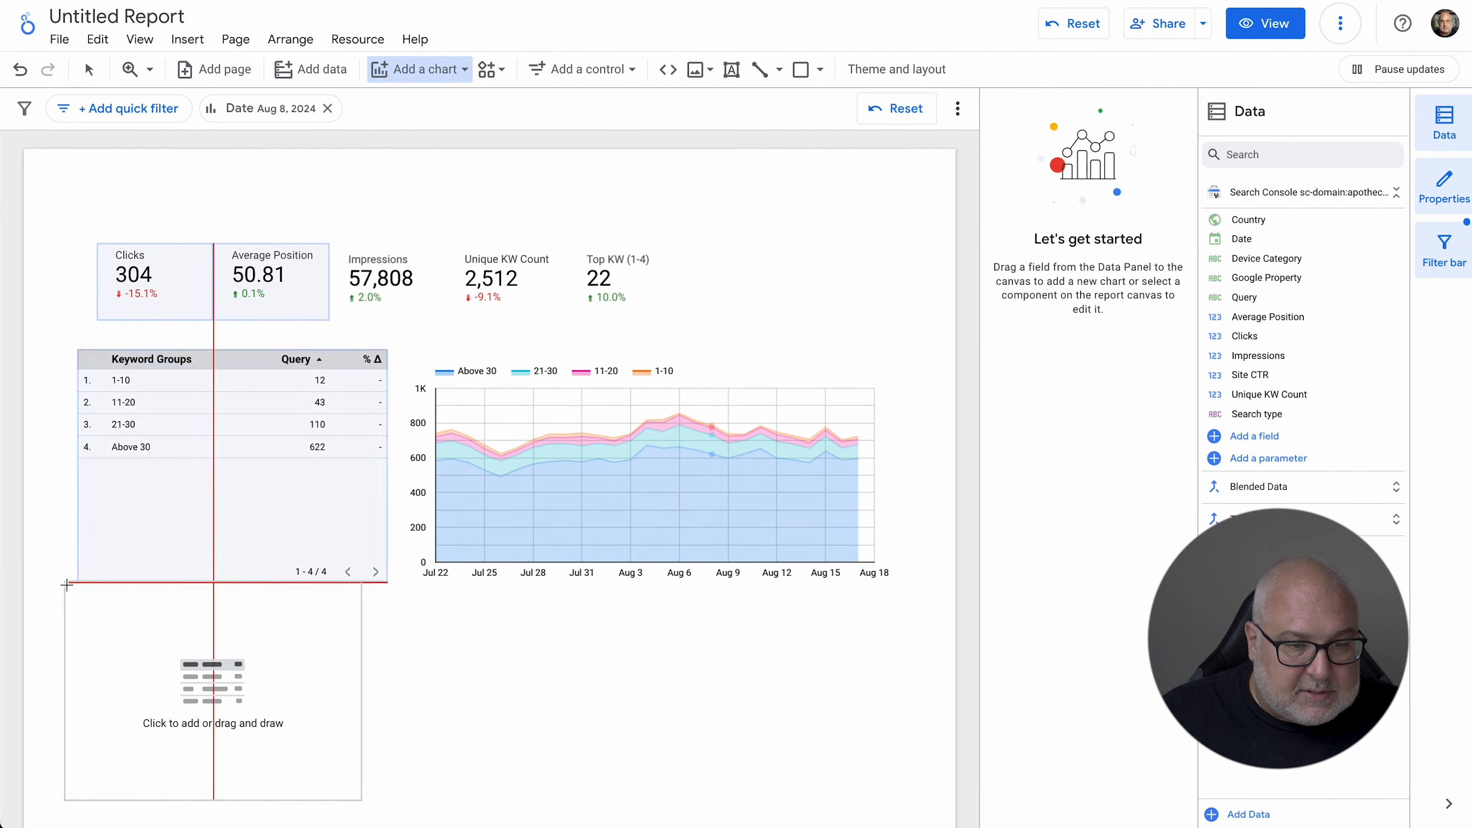
{"action": "left_click", "coordinate": [71, 592]}
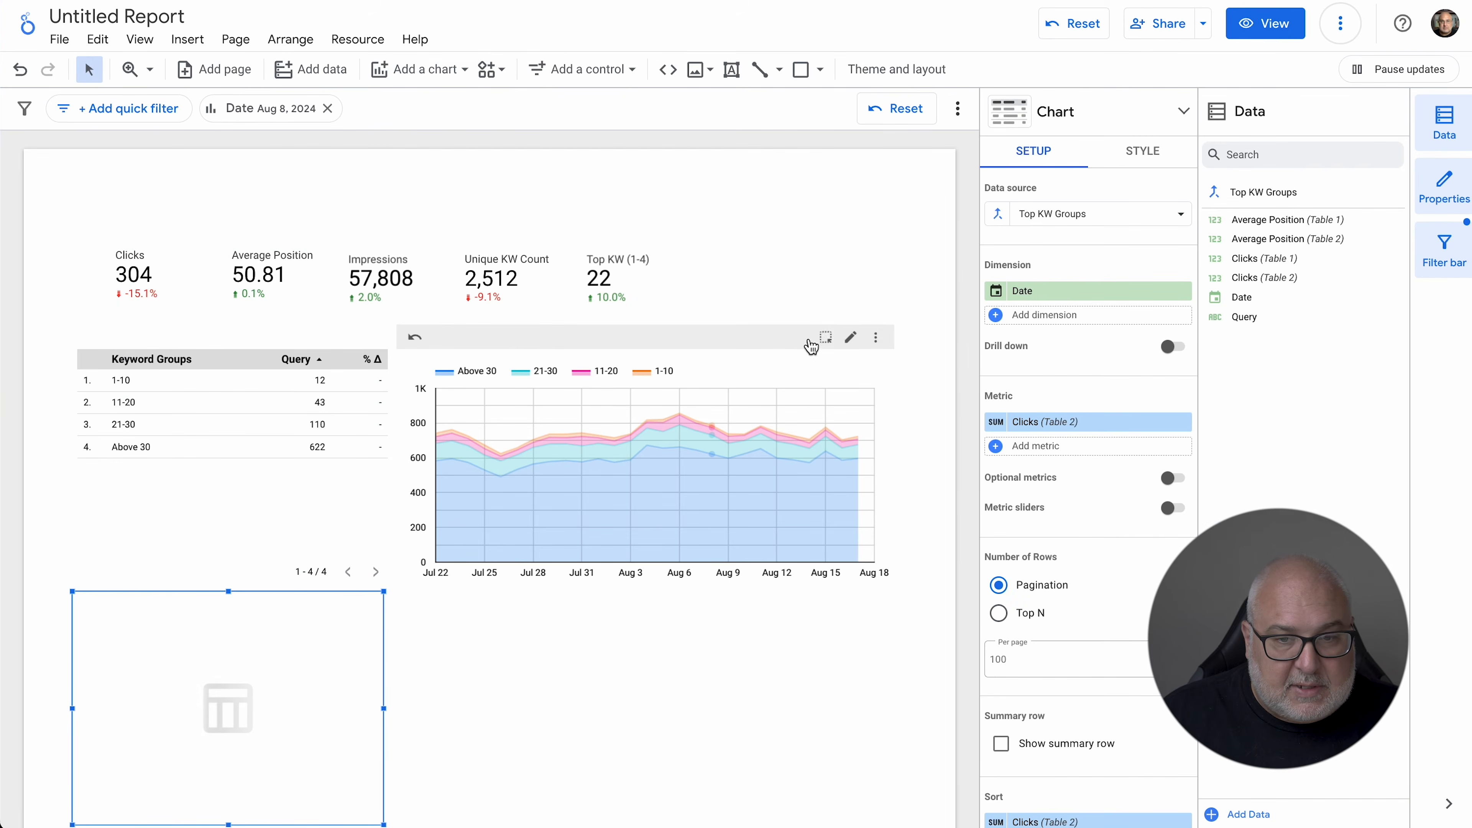
{"action": "scroll", "coordinate": [813, 338], "scroll_direction": "down", "scroll_amount": 1}
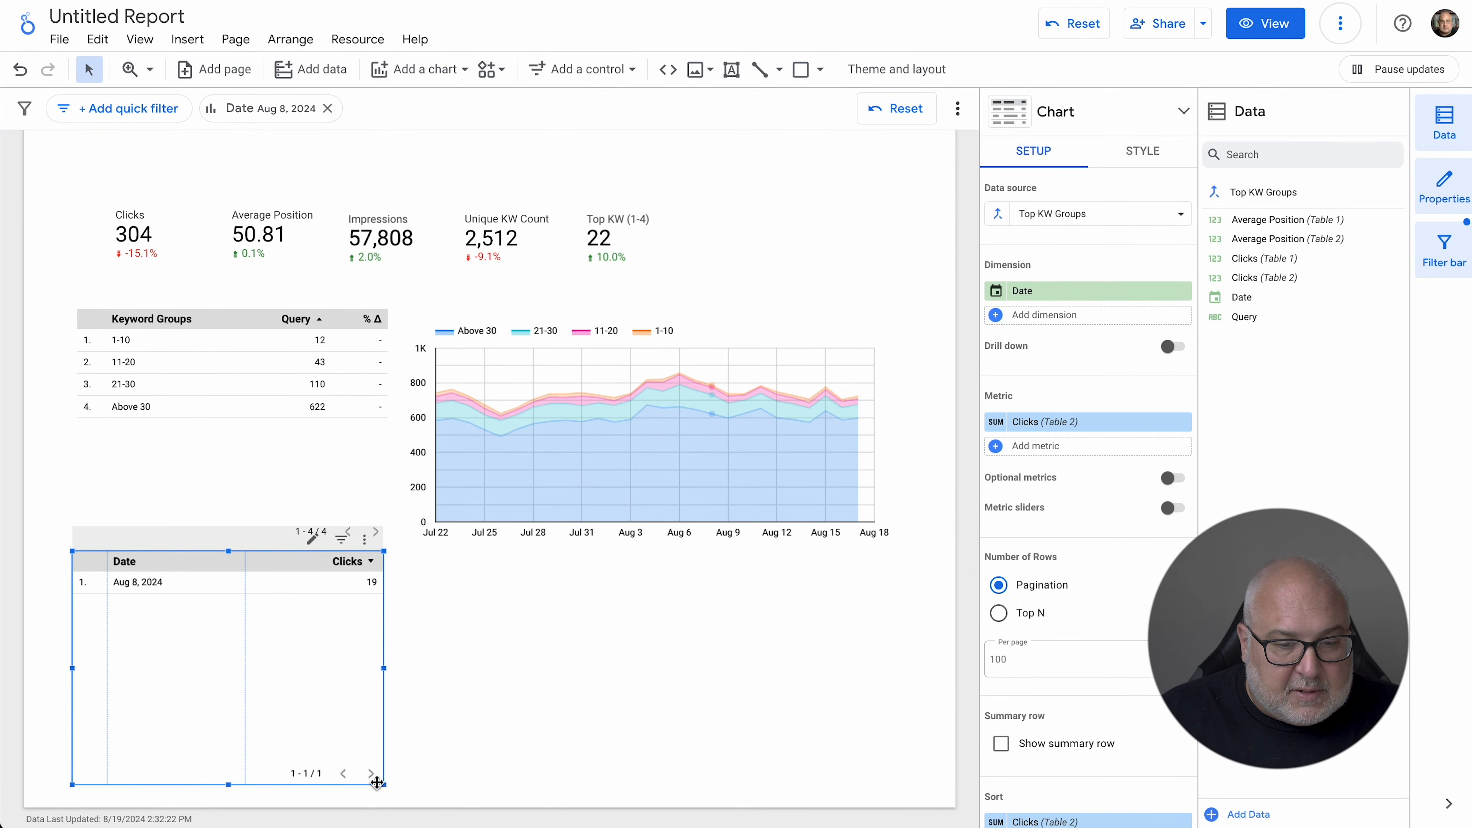
{"action": "left_click_drag", "start_coordinate": [384, 786], "coordinate": [405, 785]}
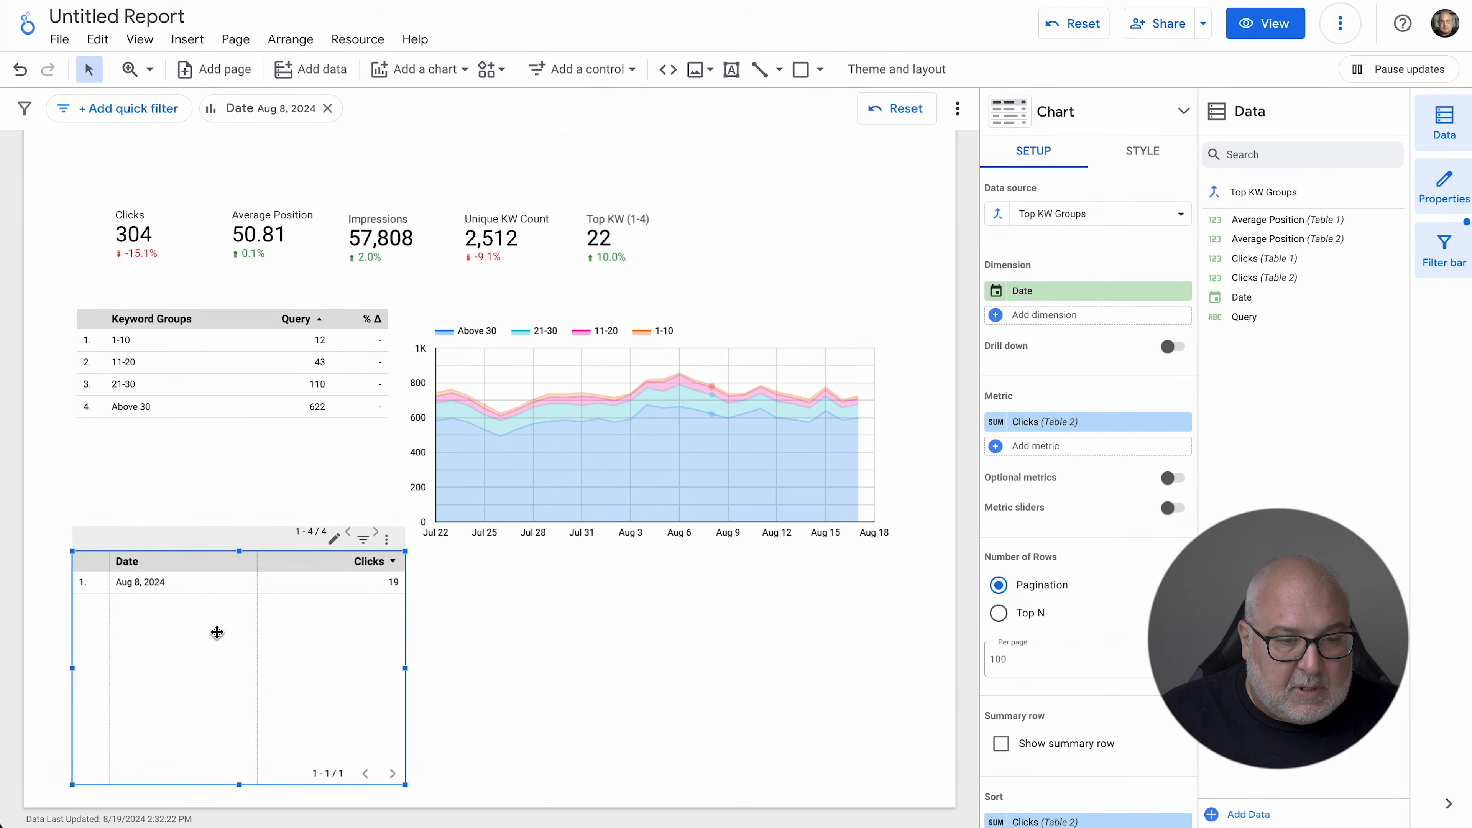
{"action": "left_click", "coordinate": [1101, 290]}
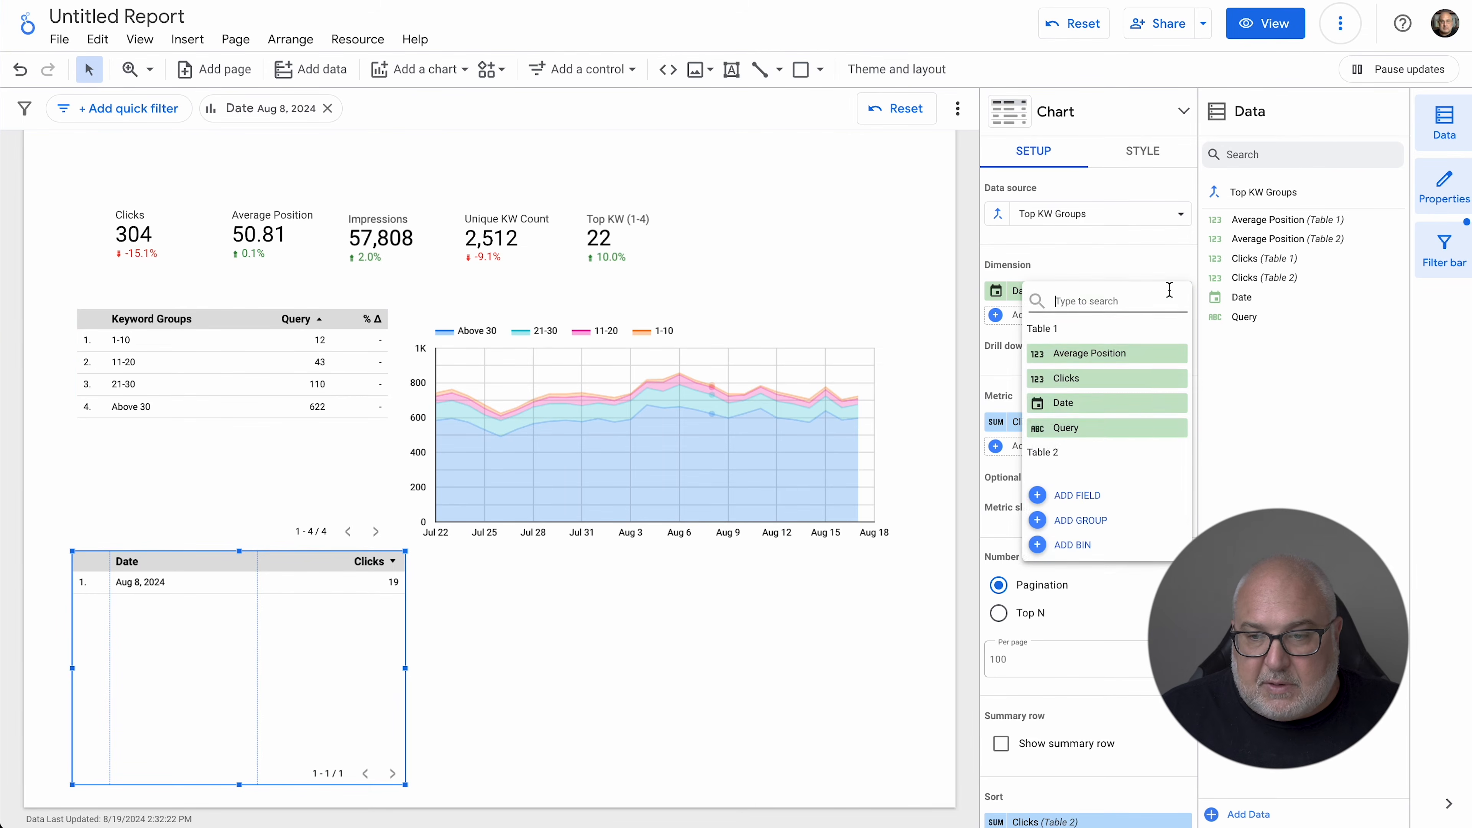
{"action": "left_click", "coordinate": [1078, 428]}
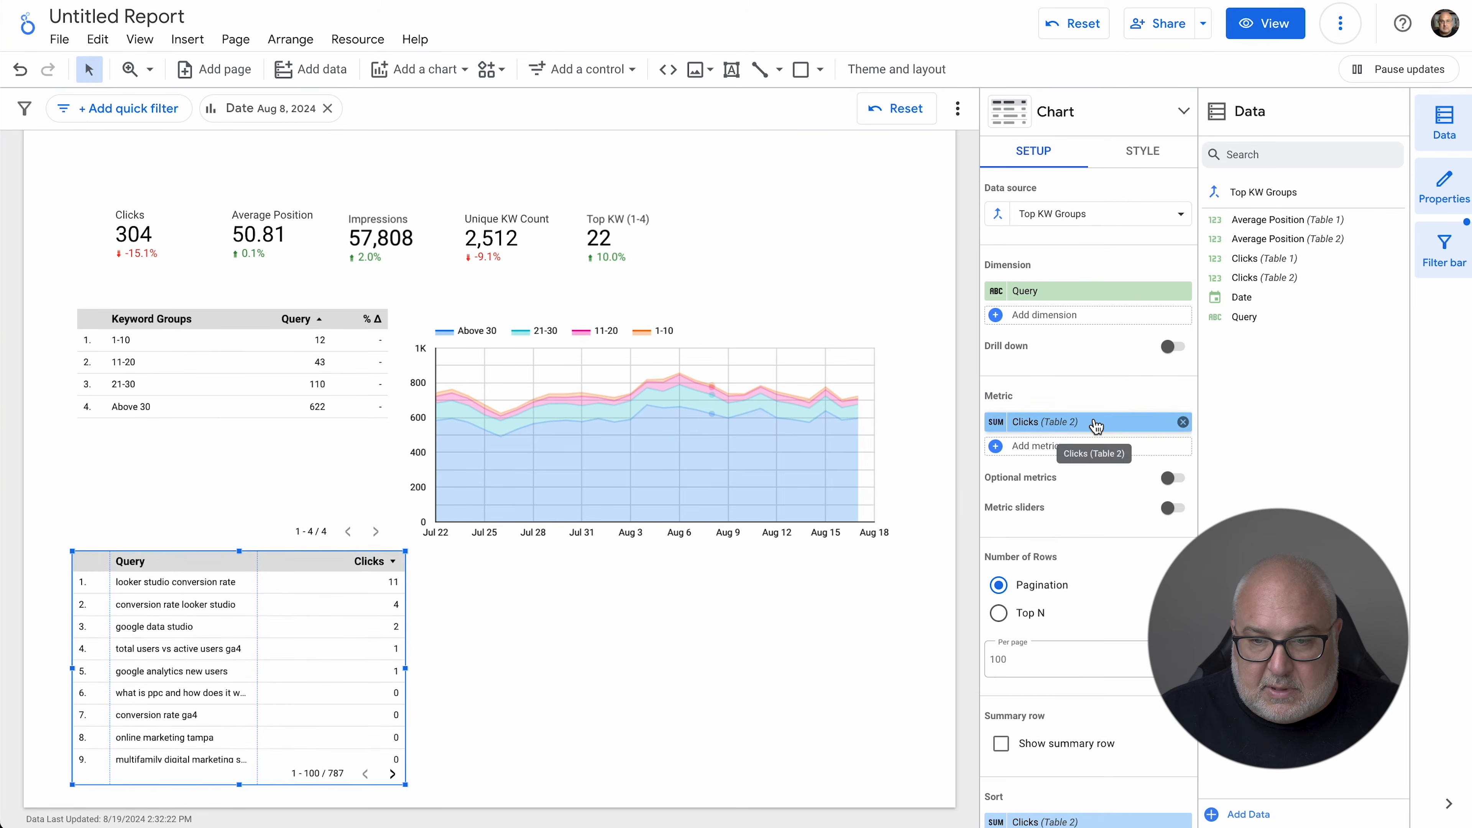
Try Average Position (Table 1) as an additional metric in the new query table
{"action": "left_click", "coordinate": [1096, 422]}
{"action": "left_click", "coordinate": [1095, 486]}
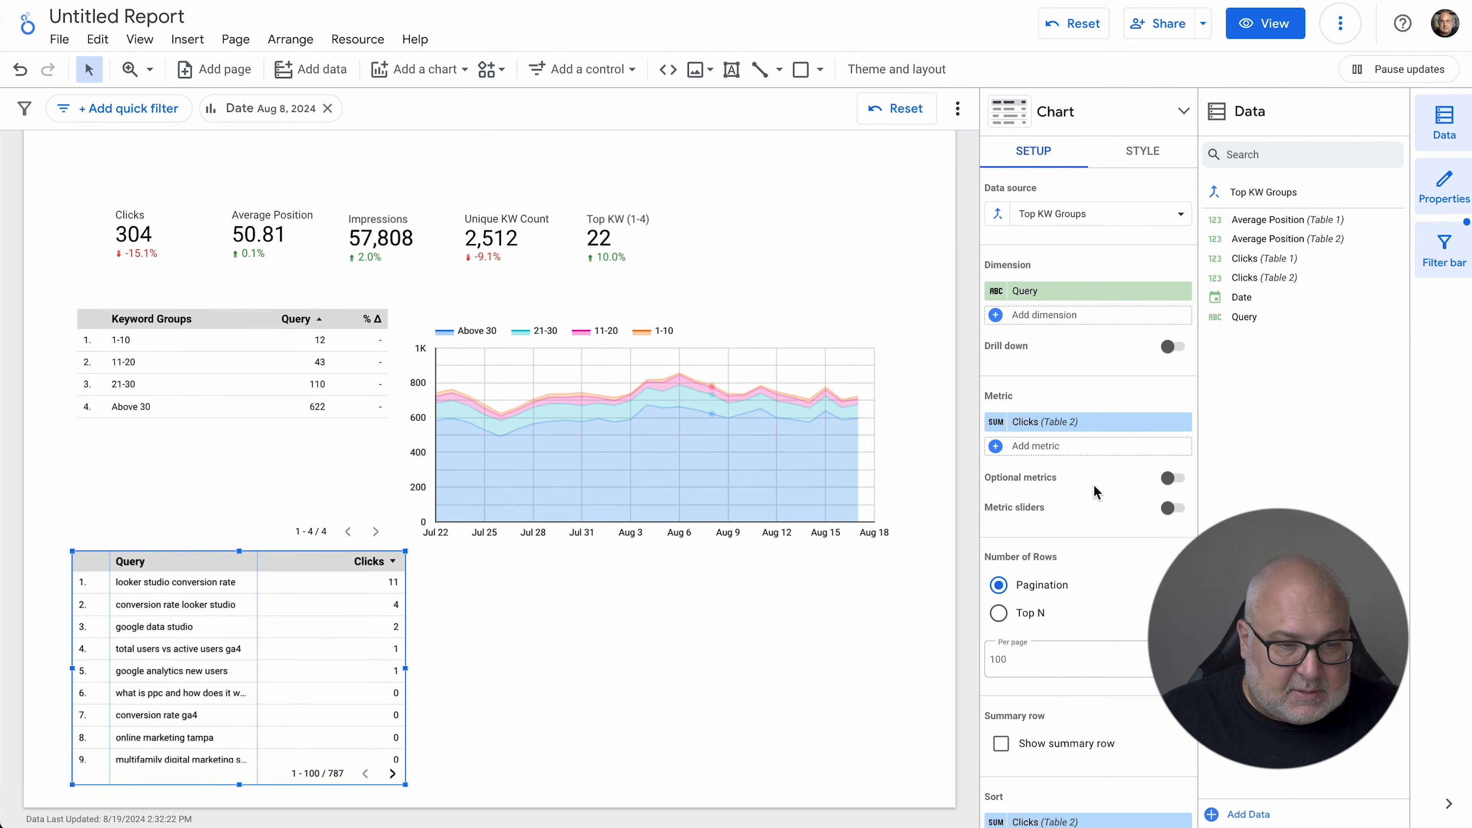
{"action": "left_click", "coordinate": [1104, 447]}
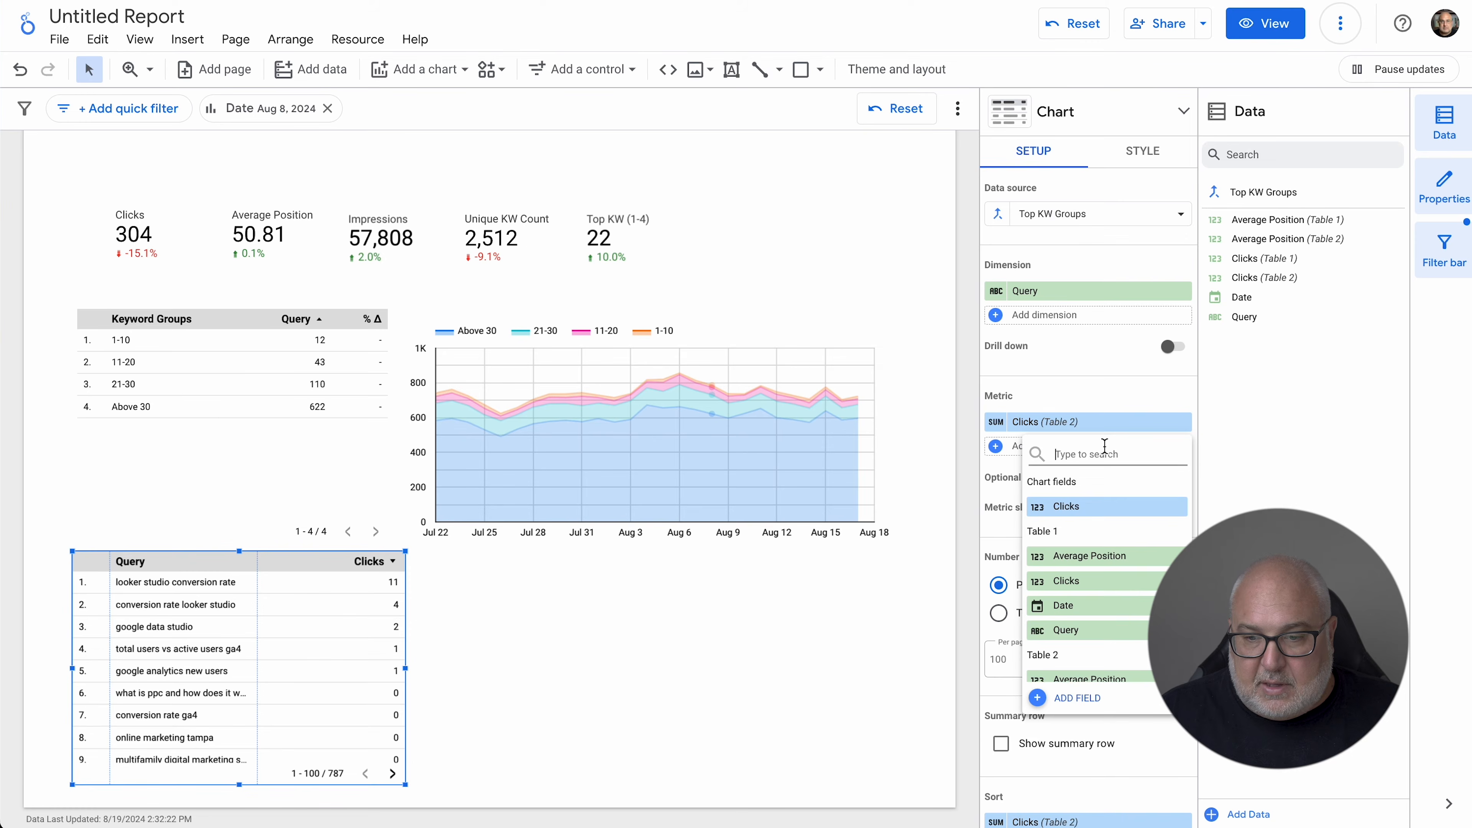
{"action": "left_click", "coordinate": [1106, 556]}
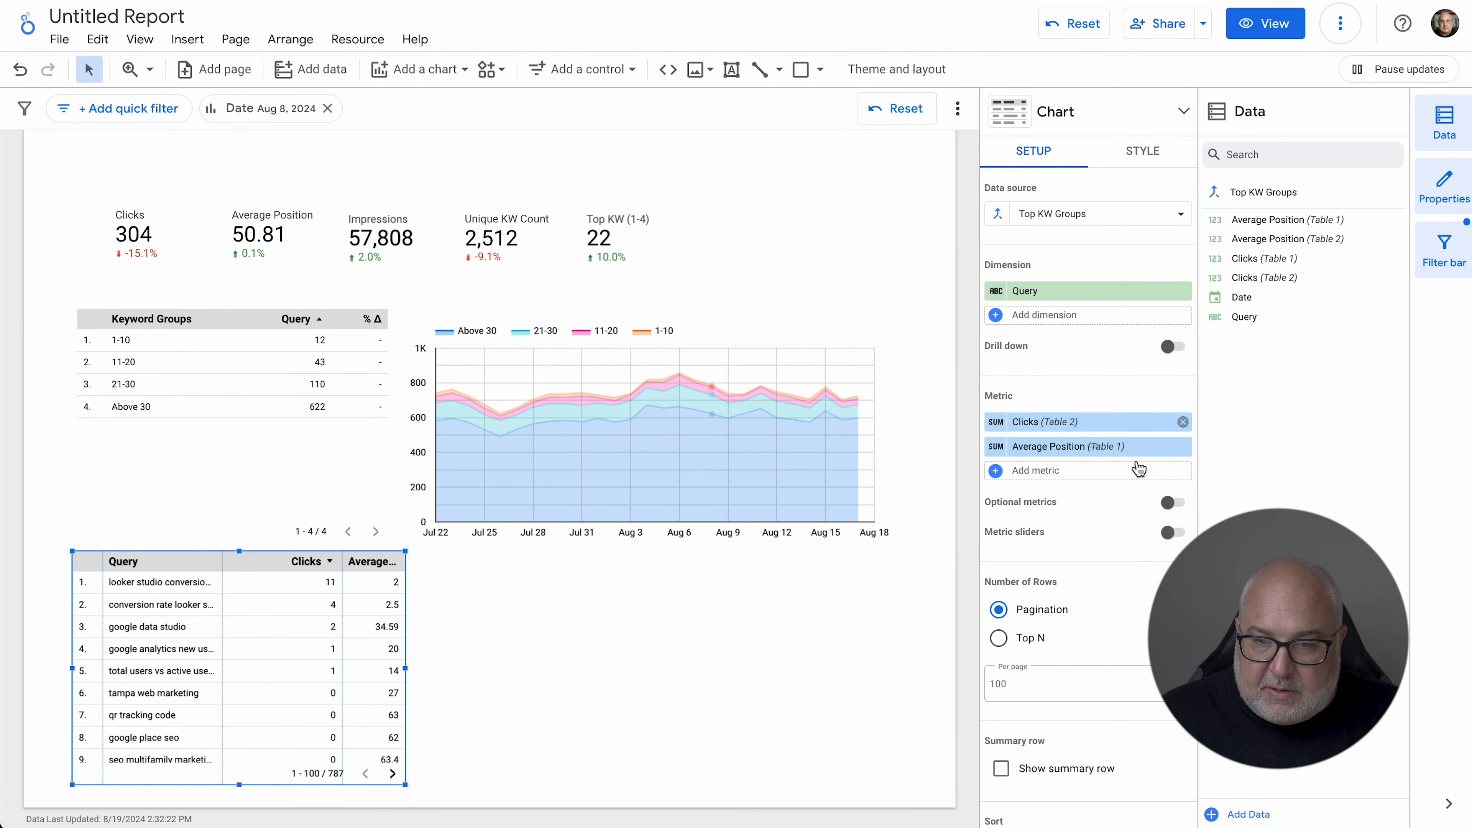
{"action": "left_click", "coordinate": [1183, 446]}
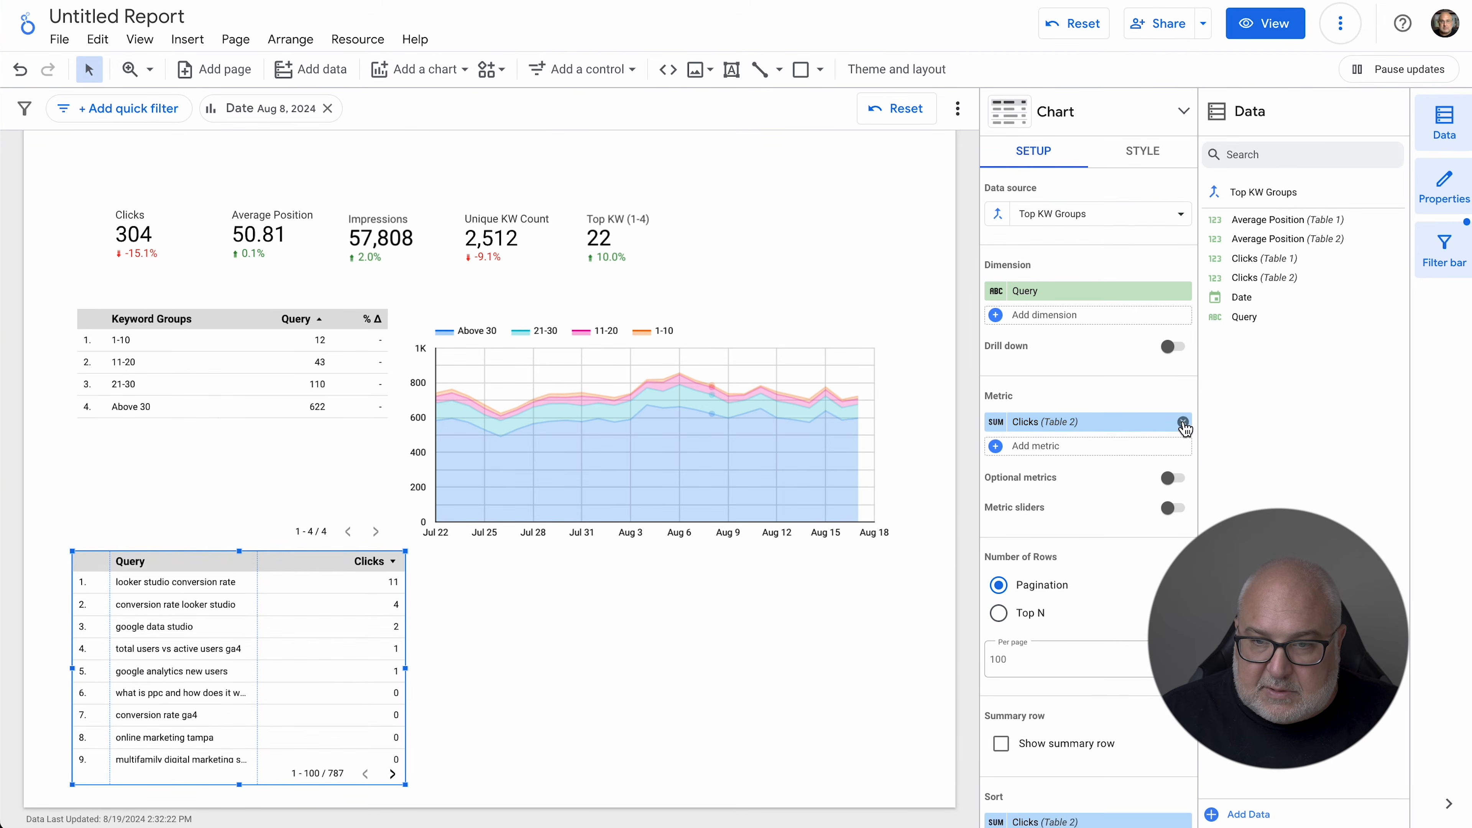
Switch the query table to the Search Console data source with Clicks as its only metric, and nudge it slightly toward the page's left edge
{"action": "left_click", "coordinate": [1183, 422]}
{"action": "left_click", "coordinate": [1176, 213]}
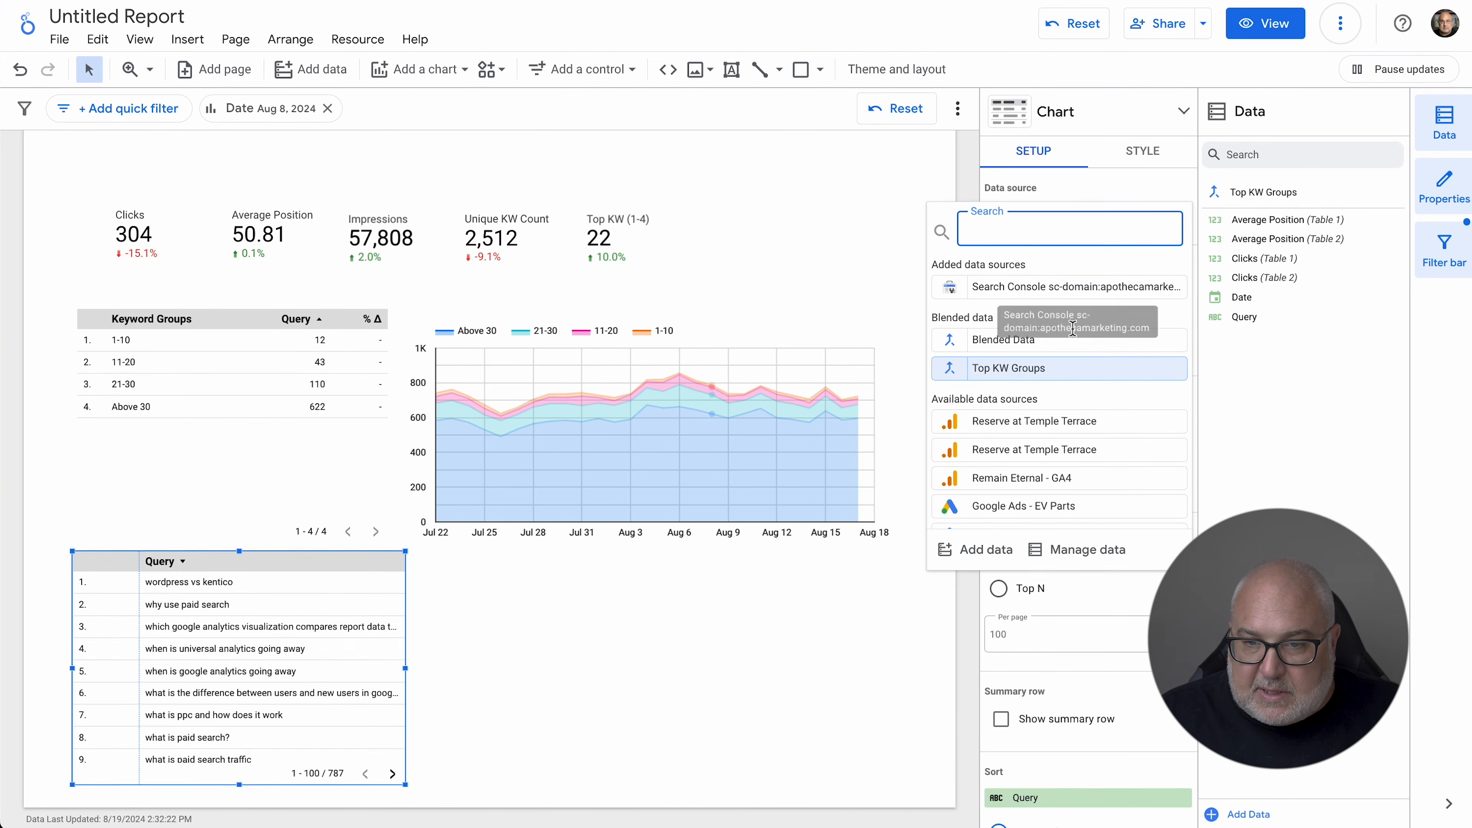
{"action": "left_click", "coordinate": [1067, 286]}
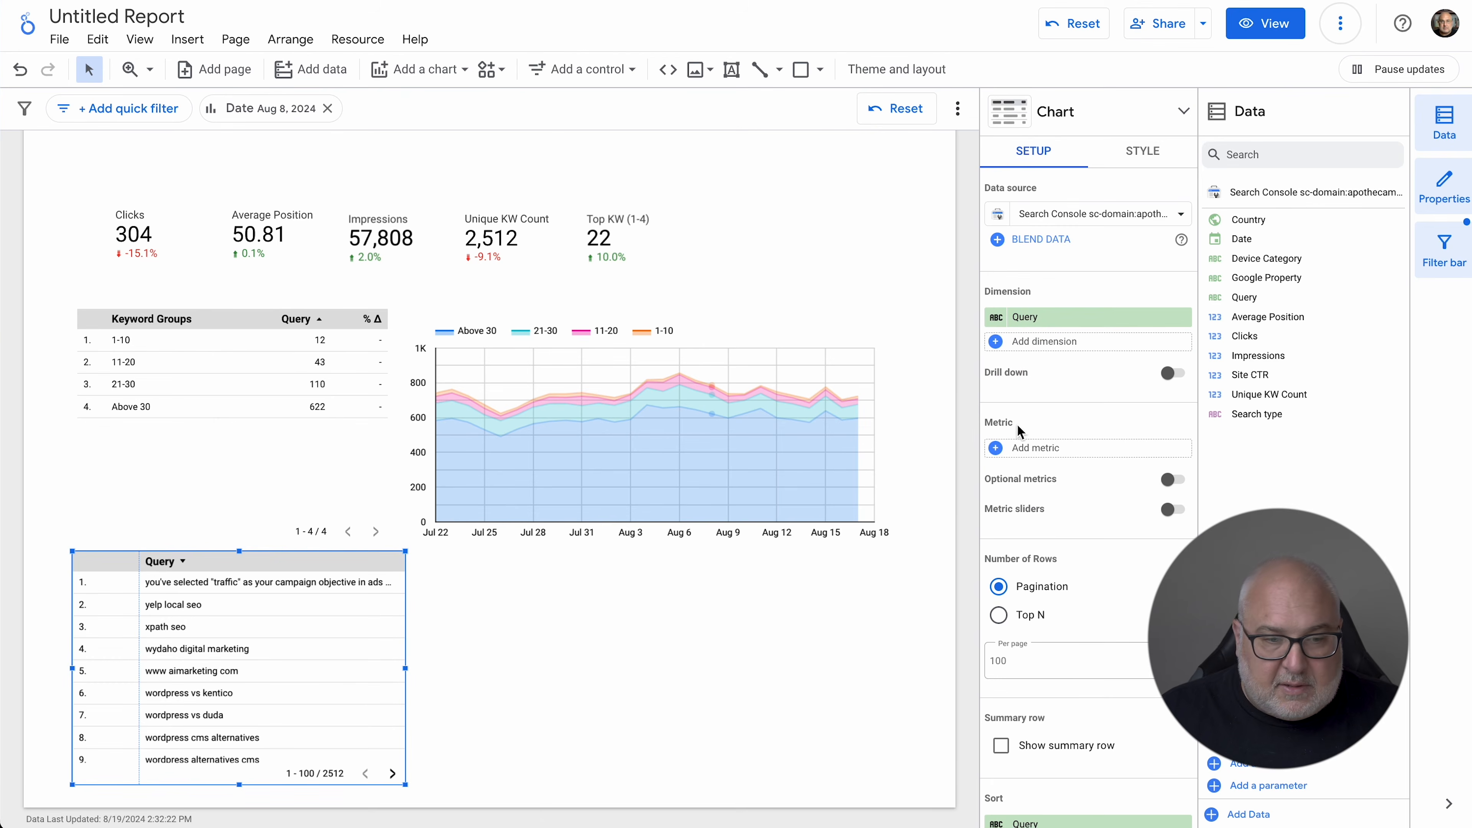
{"action": "left_click", "coordinate": [1099, 452]}
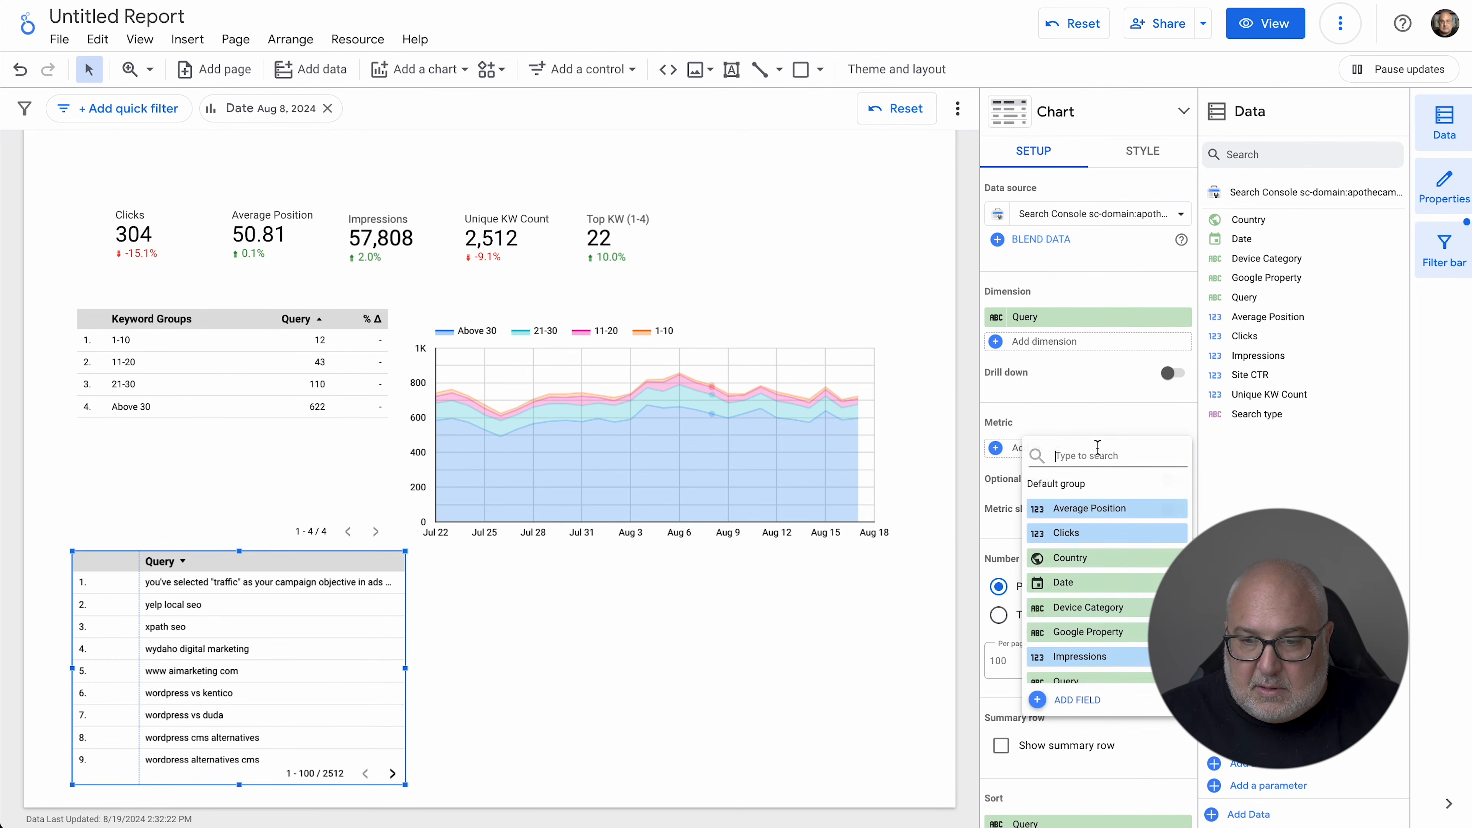
{"action": "left_click", "coordinate": [1098, 532]}
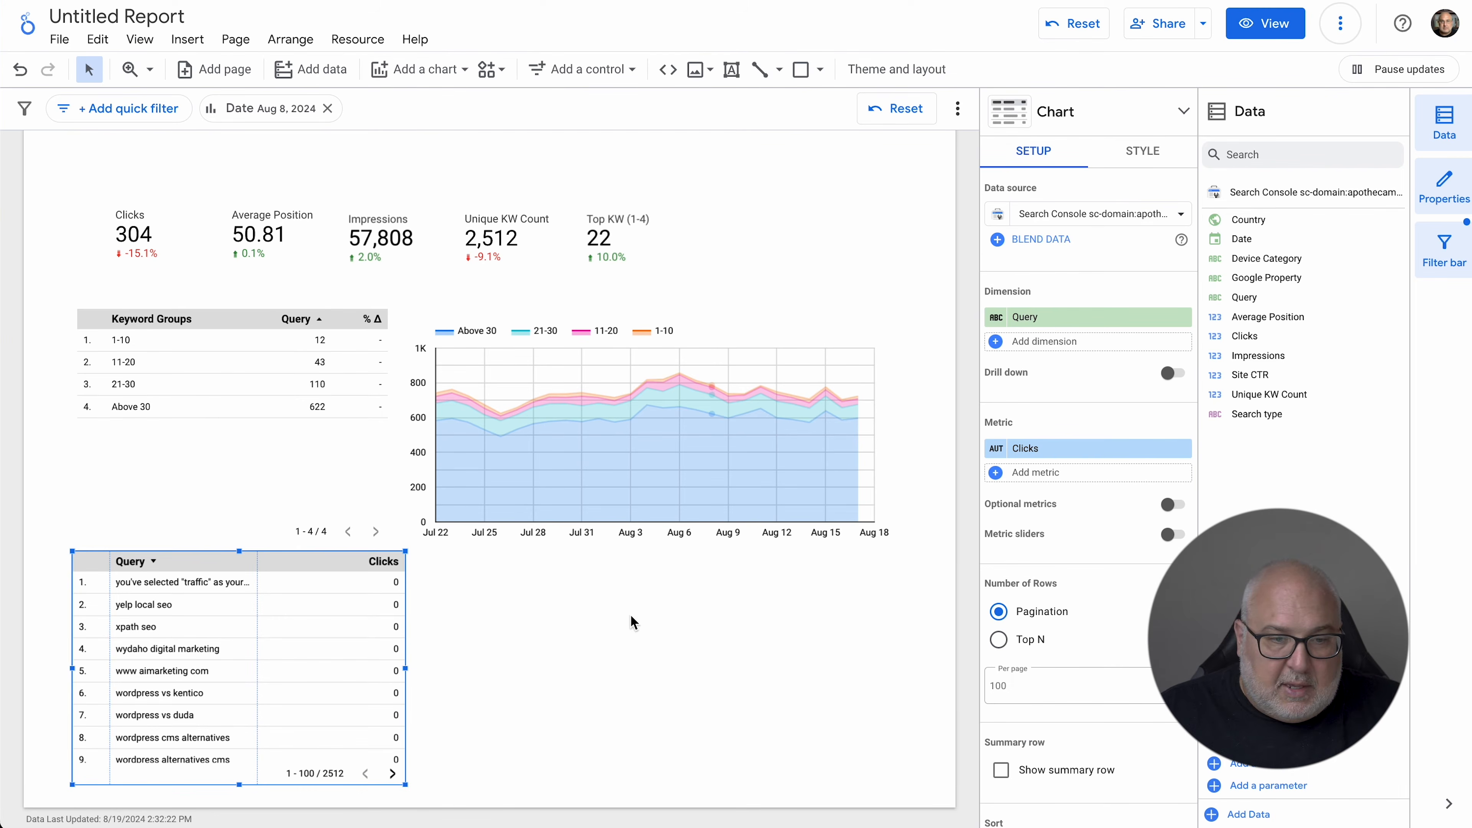
{"action": "left_click_drag", "start_coordinate": [289, 606], "coordinate": [280, 607]}
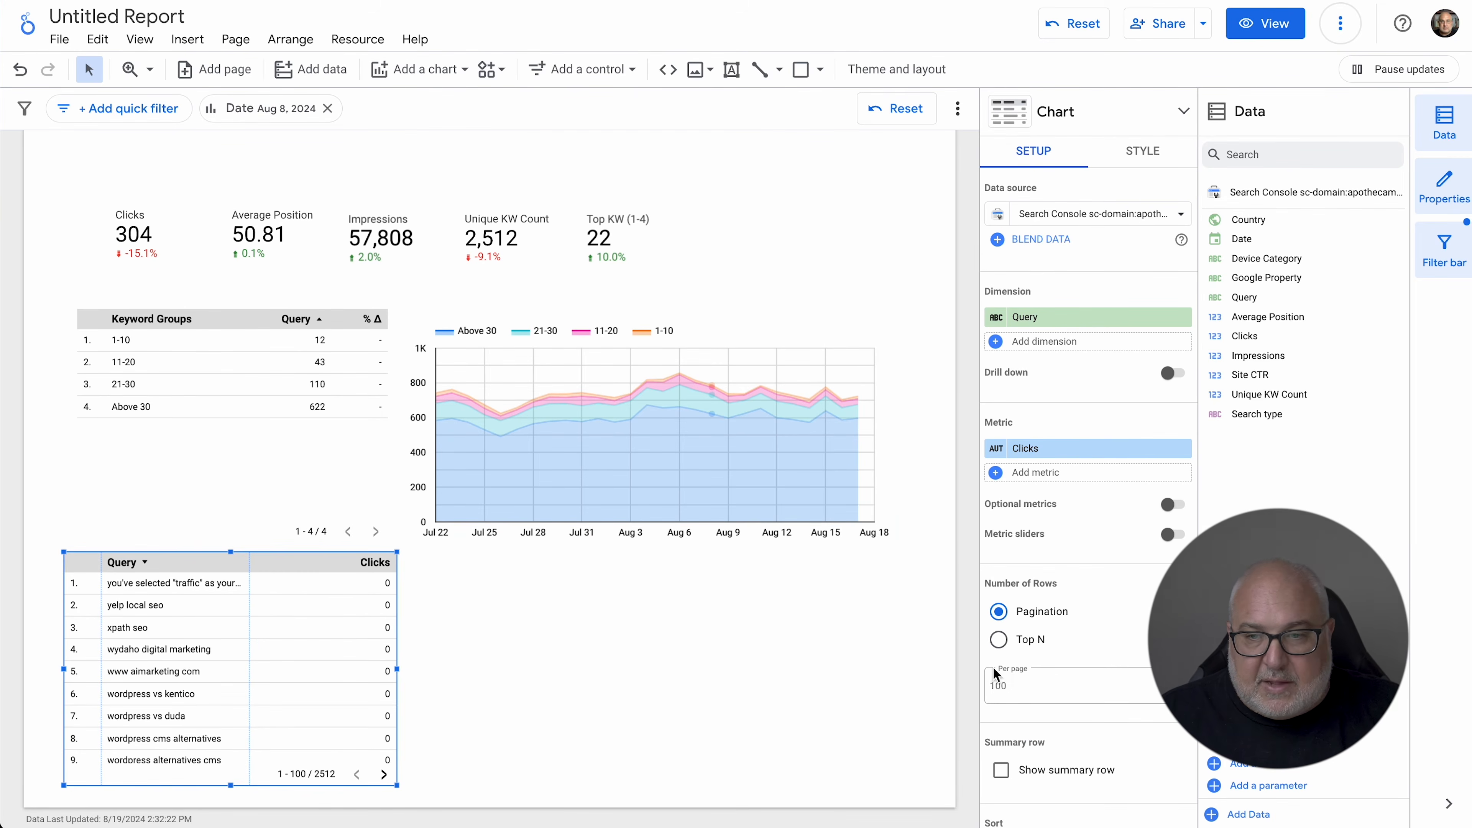
Create a new filter named Top 10 KW for the query table on the Search Console data source
{"action": "scroll", "coordinate": [1052, 705], "scroll_direction": "down", "scroll_amount": 5}
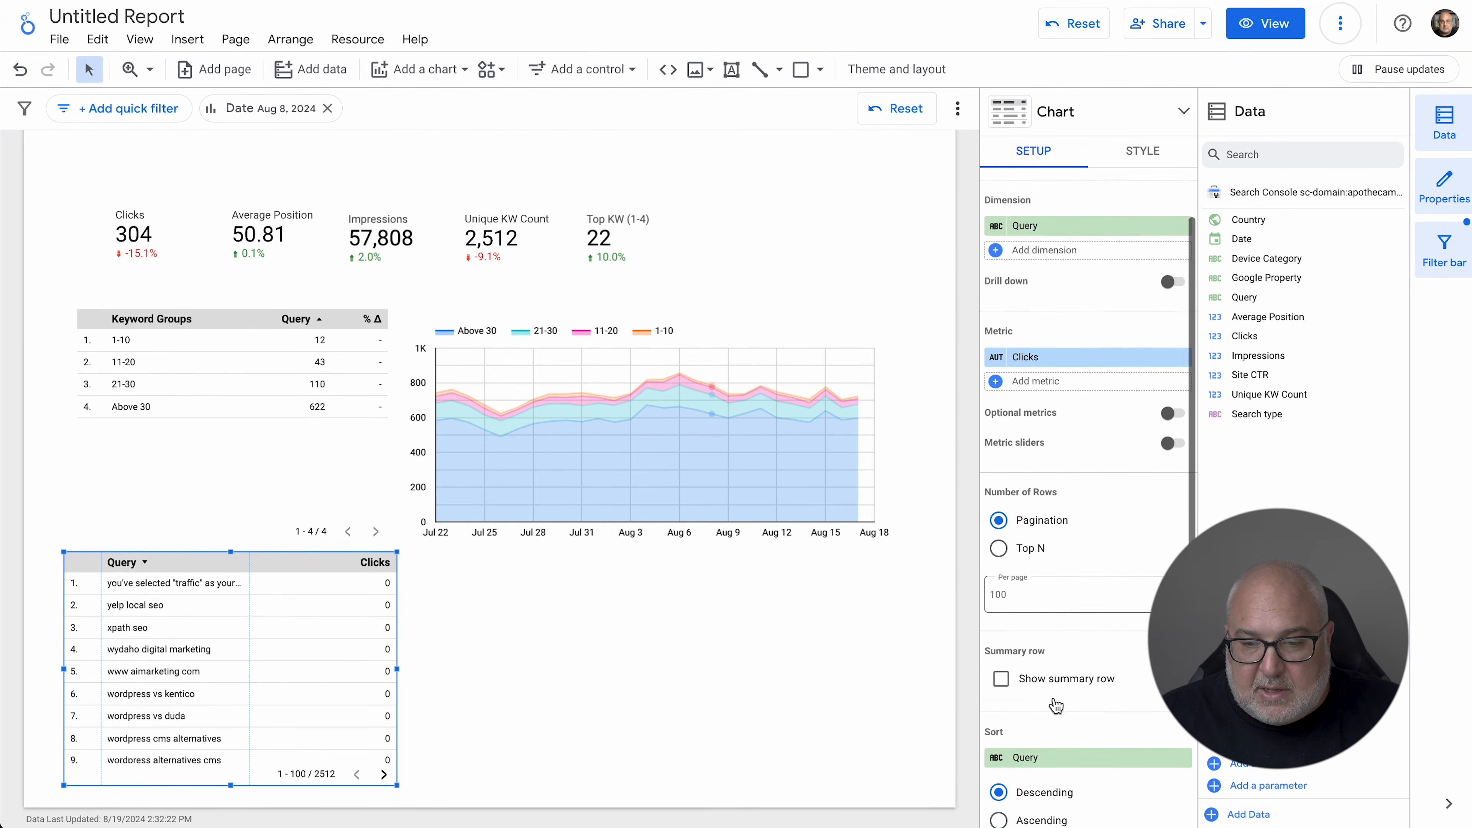
{"action": "scroll", "coordinate": [1053, 699], "scroll_direction": "down", "scroll_amount": 7}
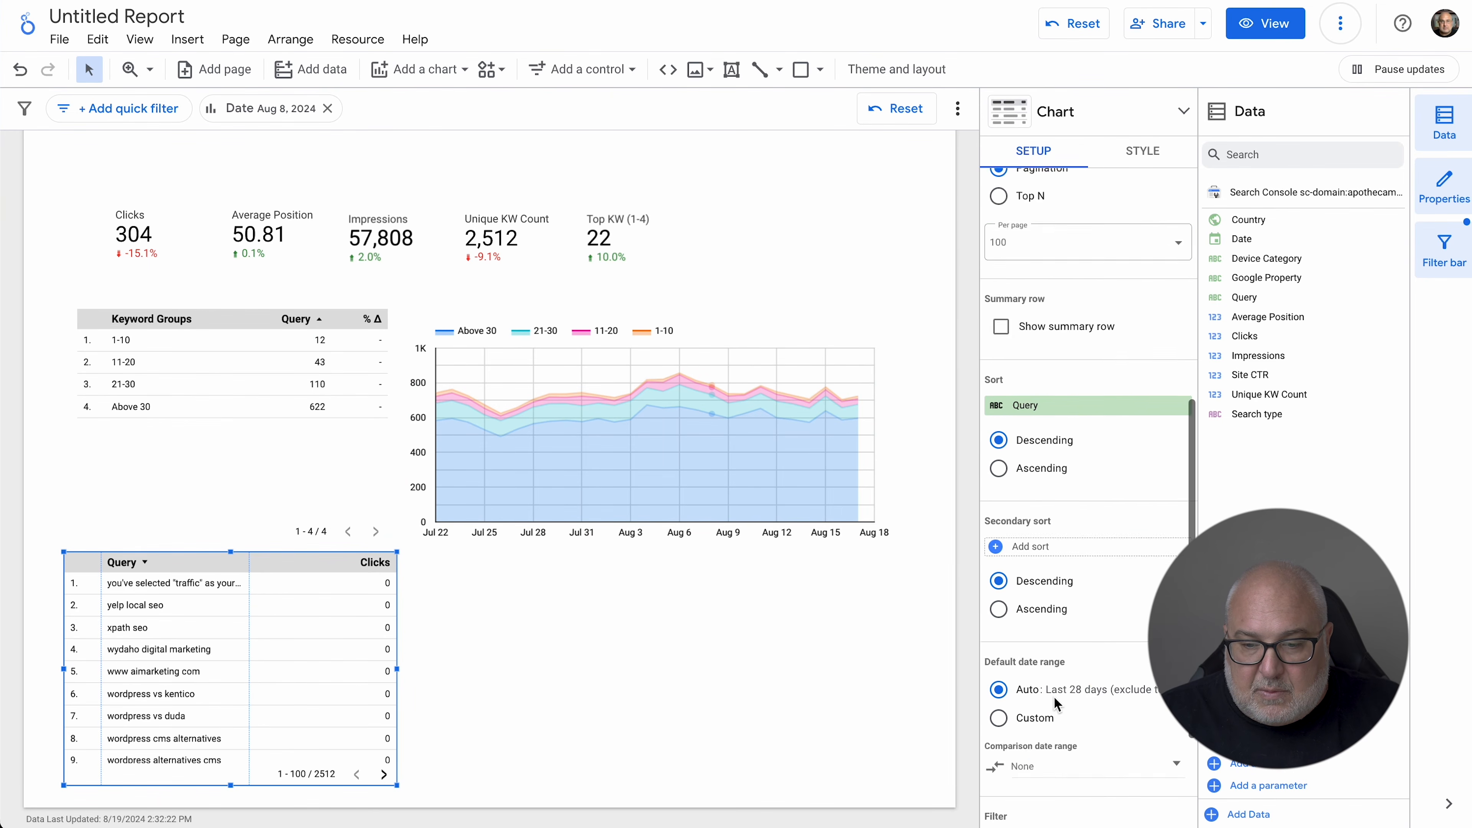
{"action": "left_click", "coordinate": [1041, 683]}
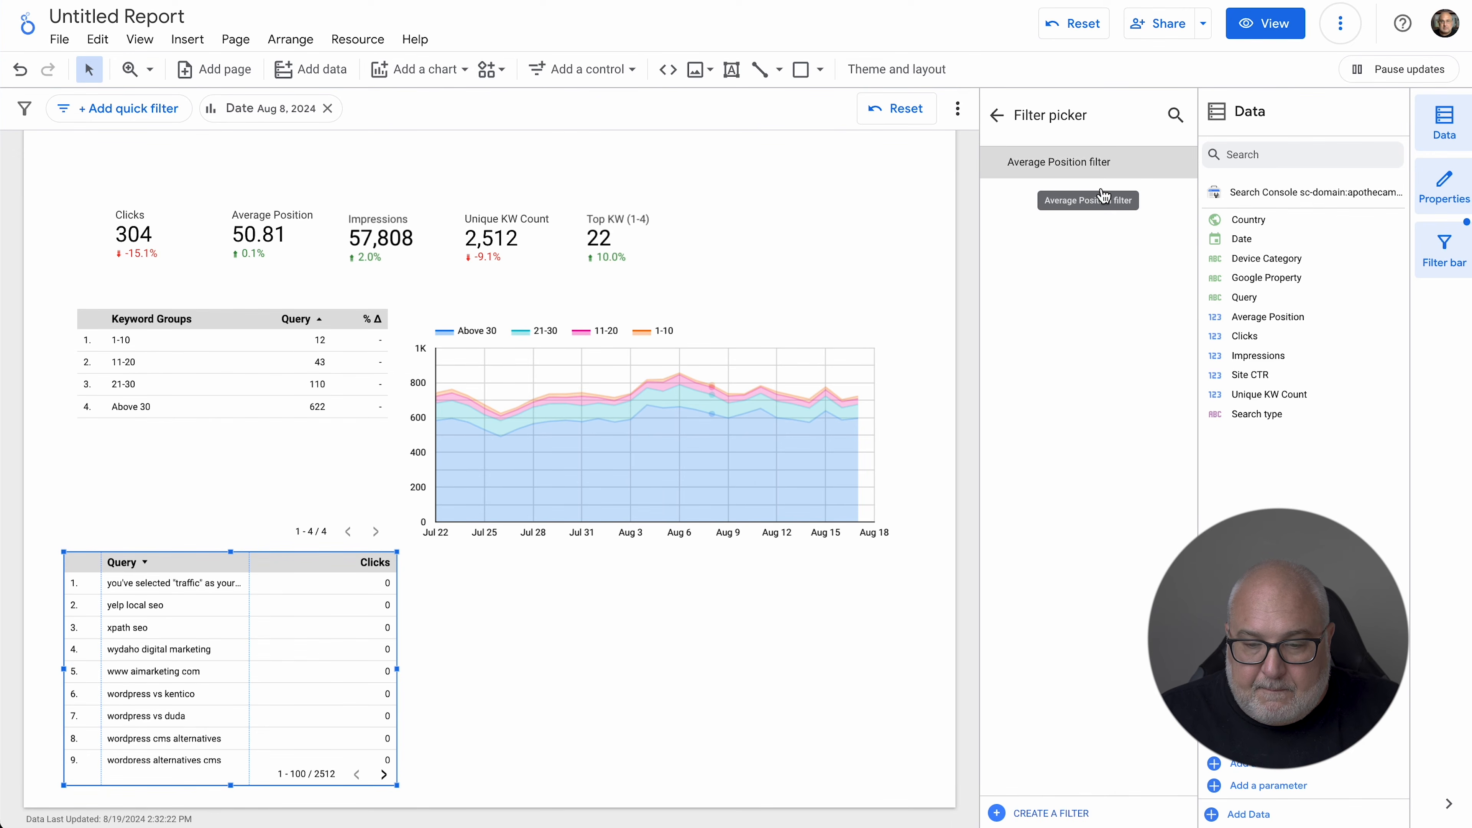
{"action": "left_click", "coordinate": [1077, 813]}
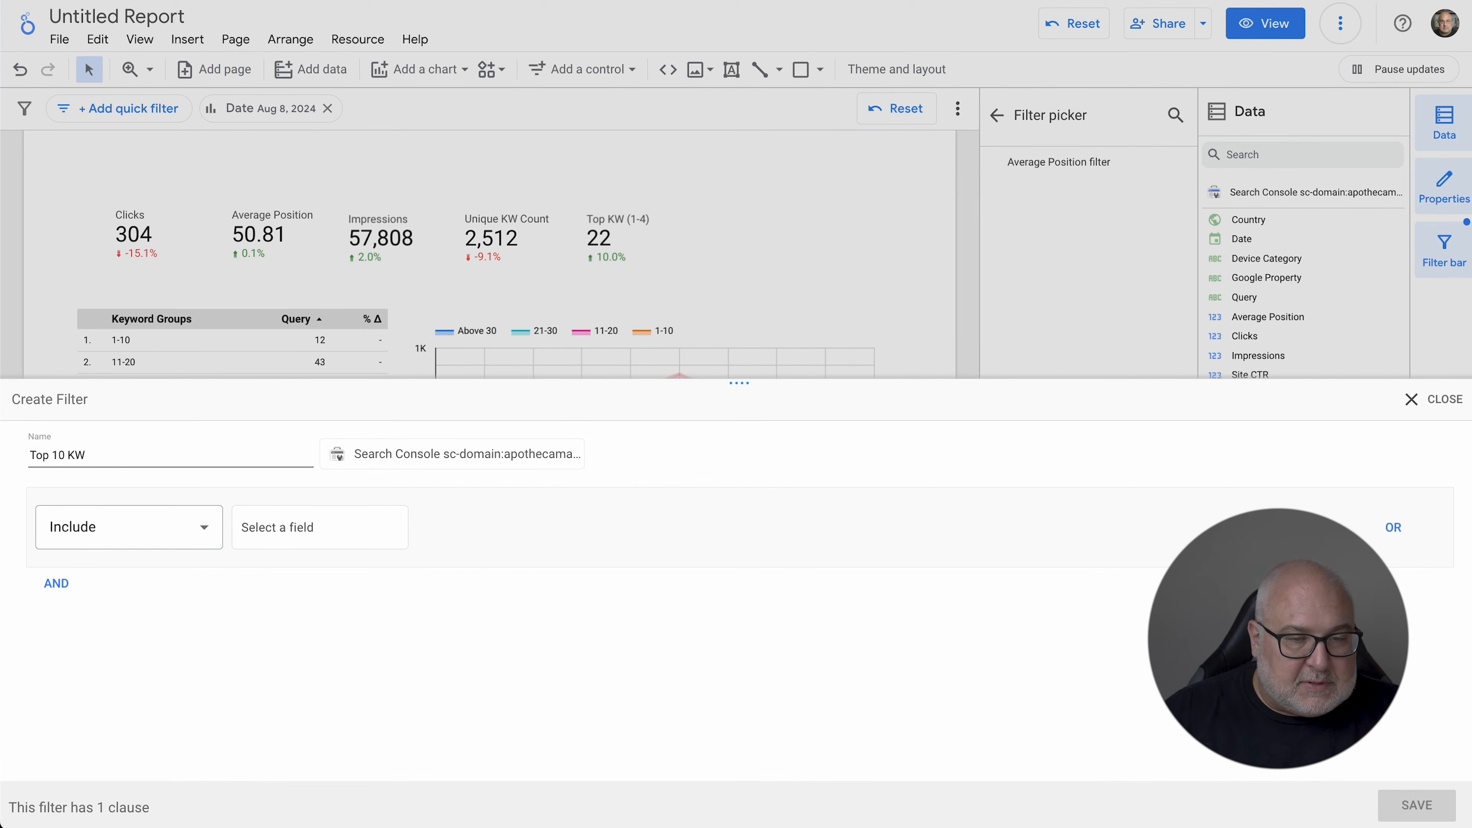
Set the Top 10 KW filter to include Average Position less than or equal to 10, and save it
{"action": "left_click", "coordinate": [327, 534]}
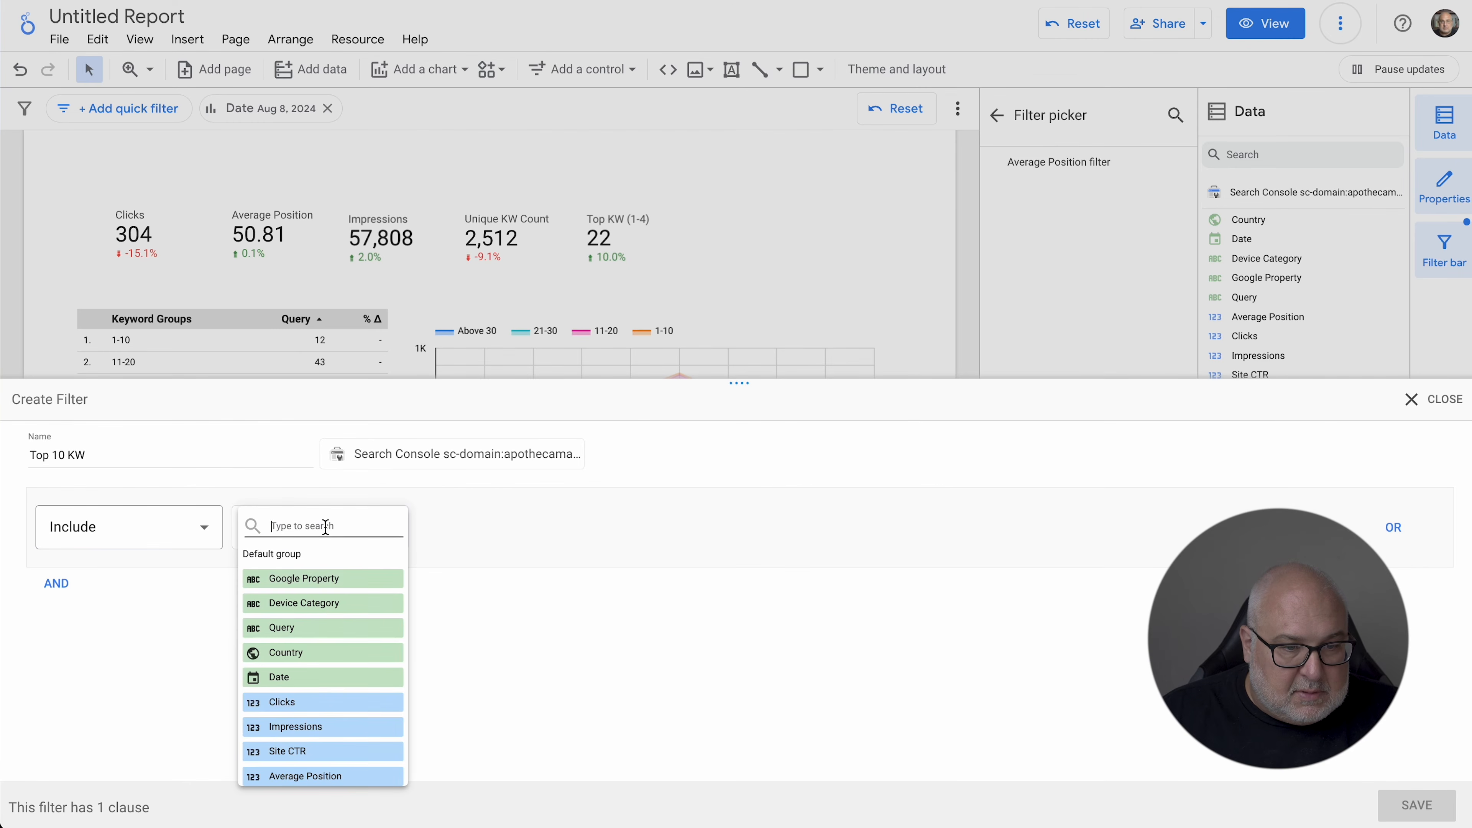
{"action": "type", "text": "av"}
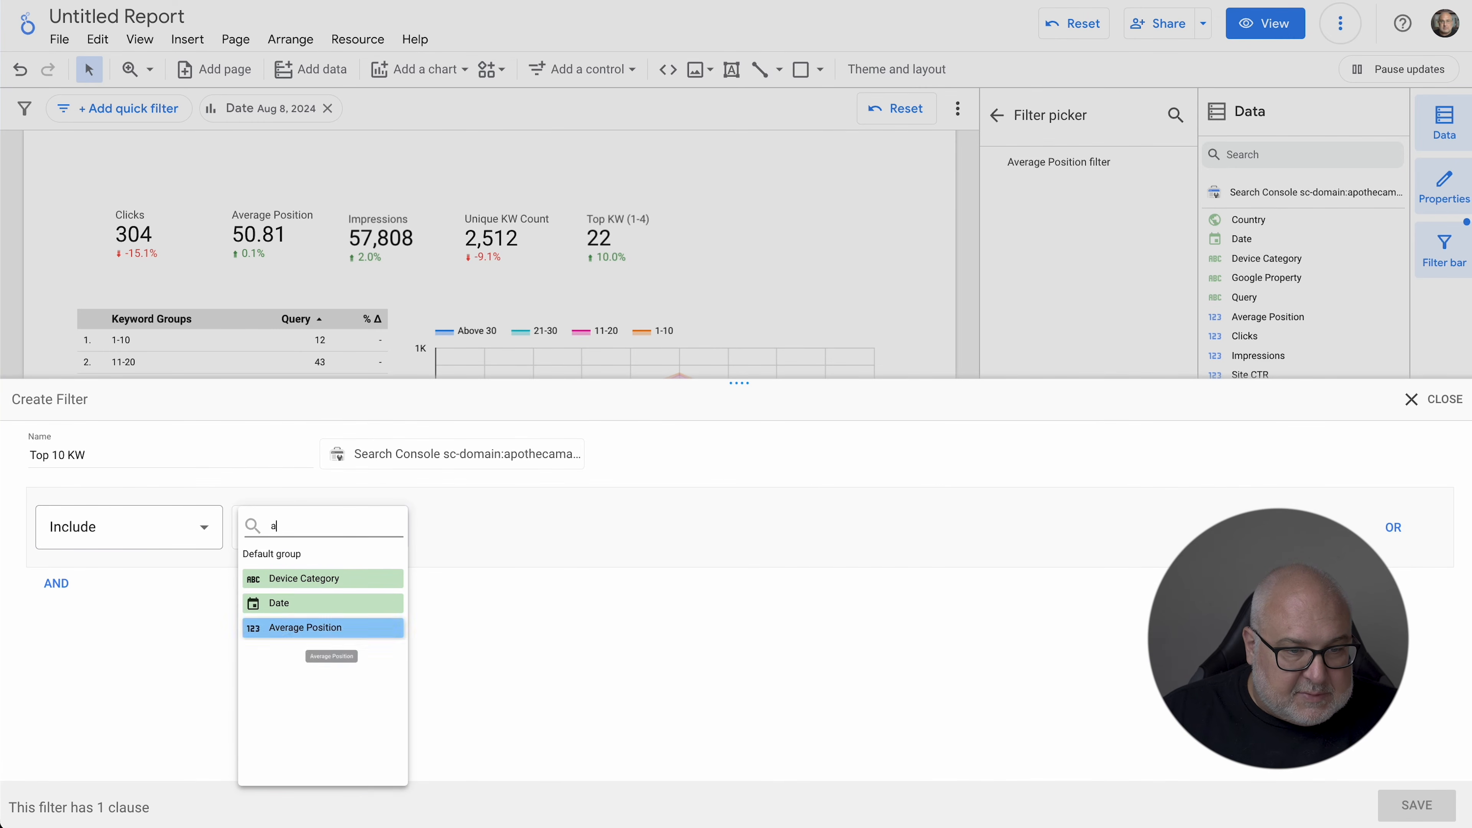
{"action": "left_click", "coordinate": [328, 579]}
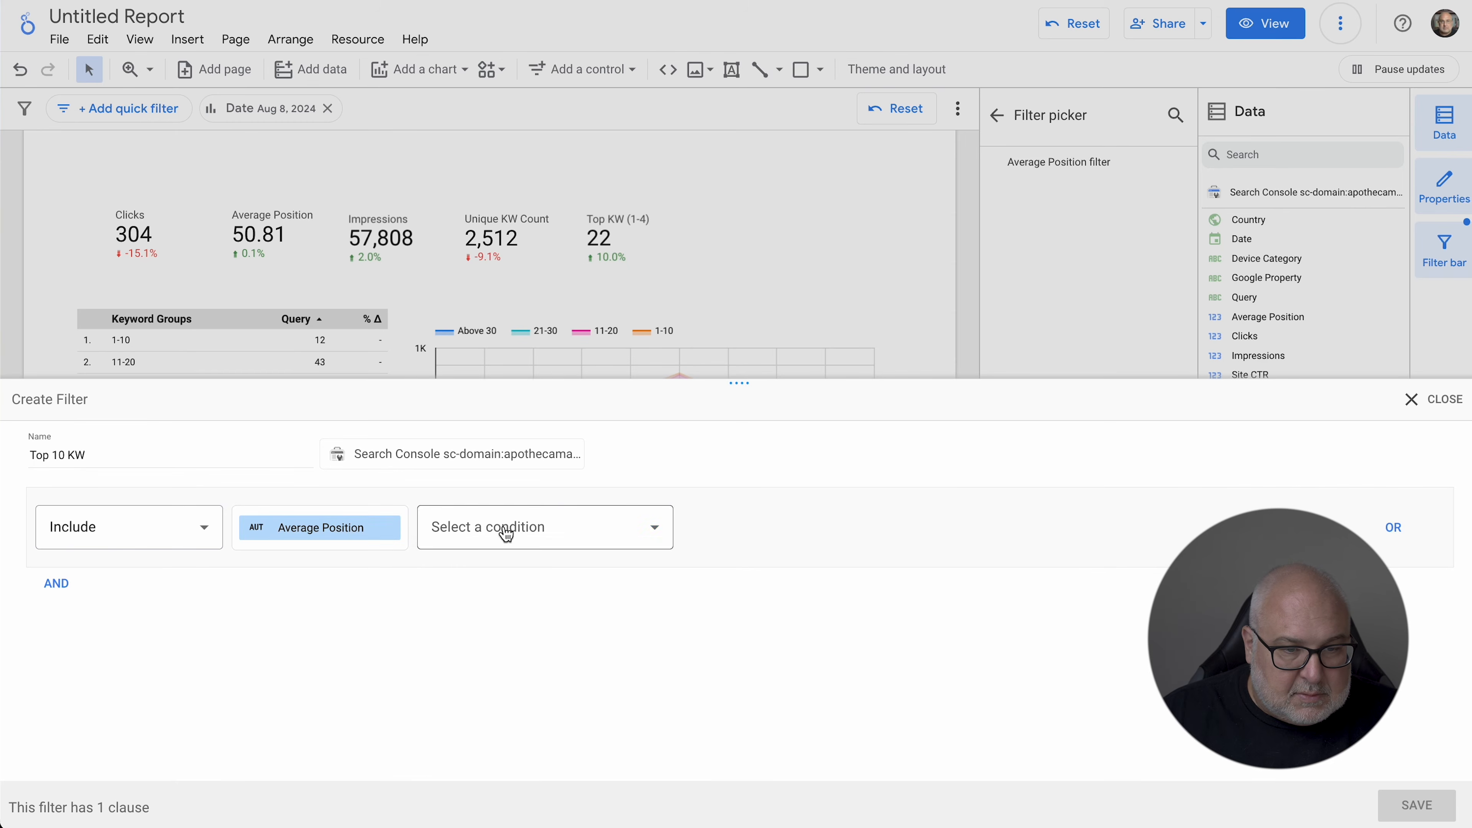
{"action": "left_click", "coordinate": [503, 527]}
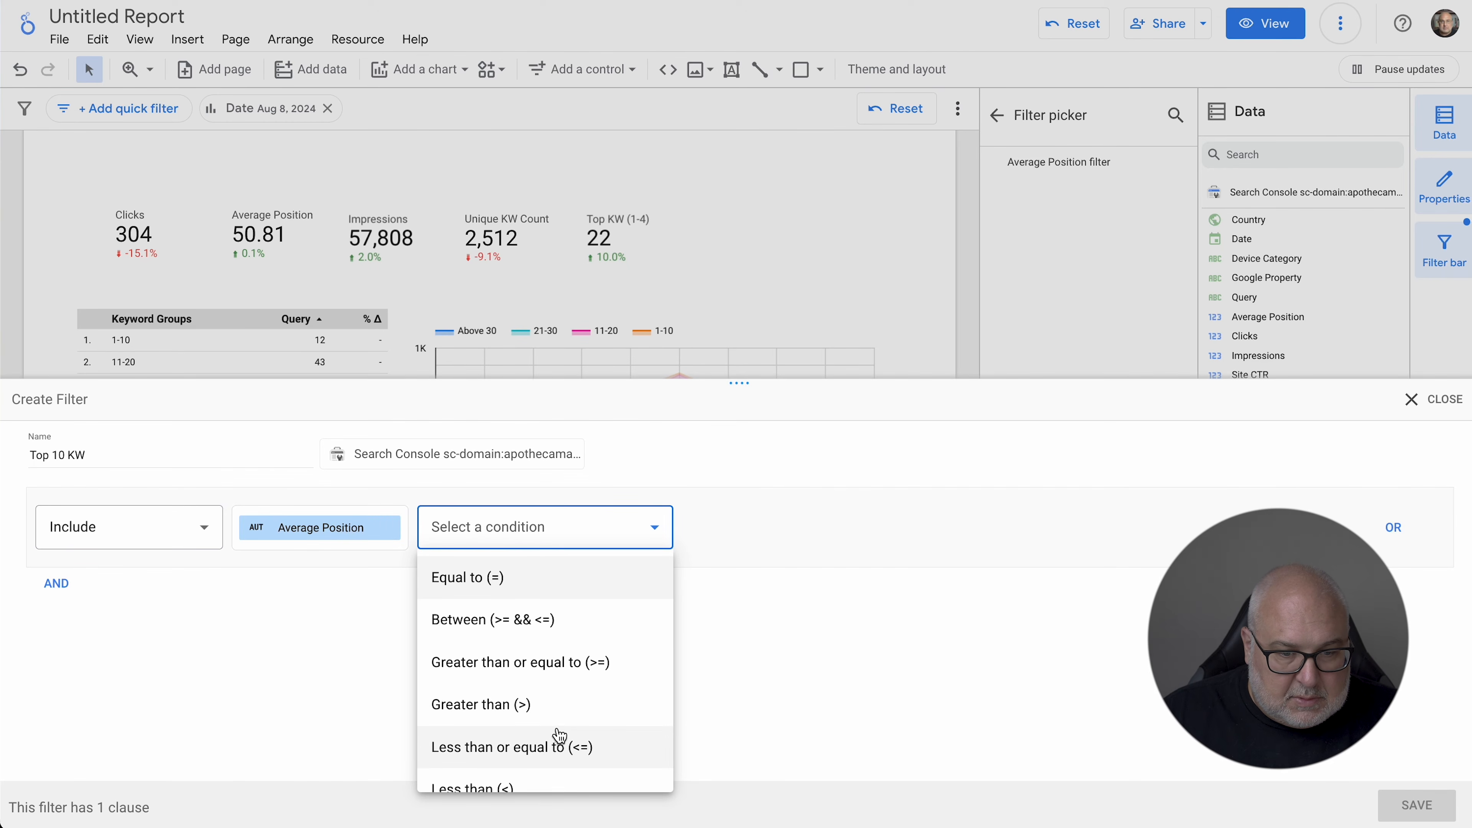
{"action": "left_click", "coordinate": [556, 750]}
{"action": "left_click", "coordinate": [710, 527]}
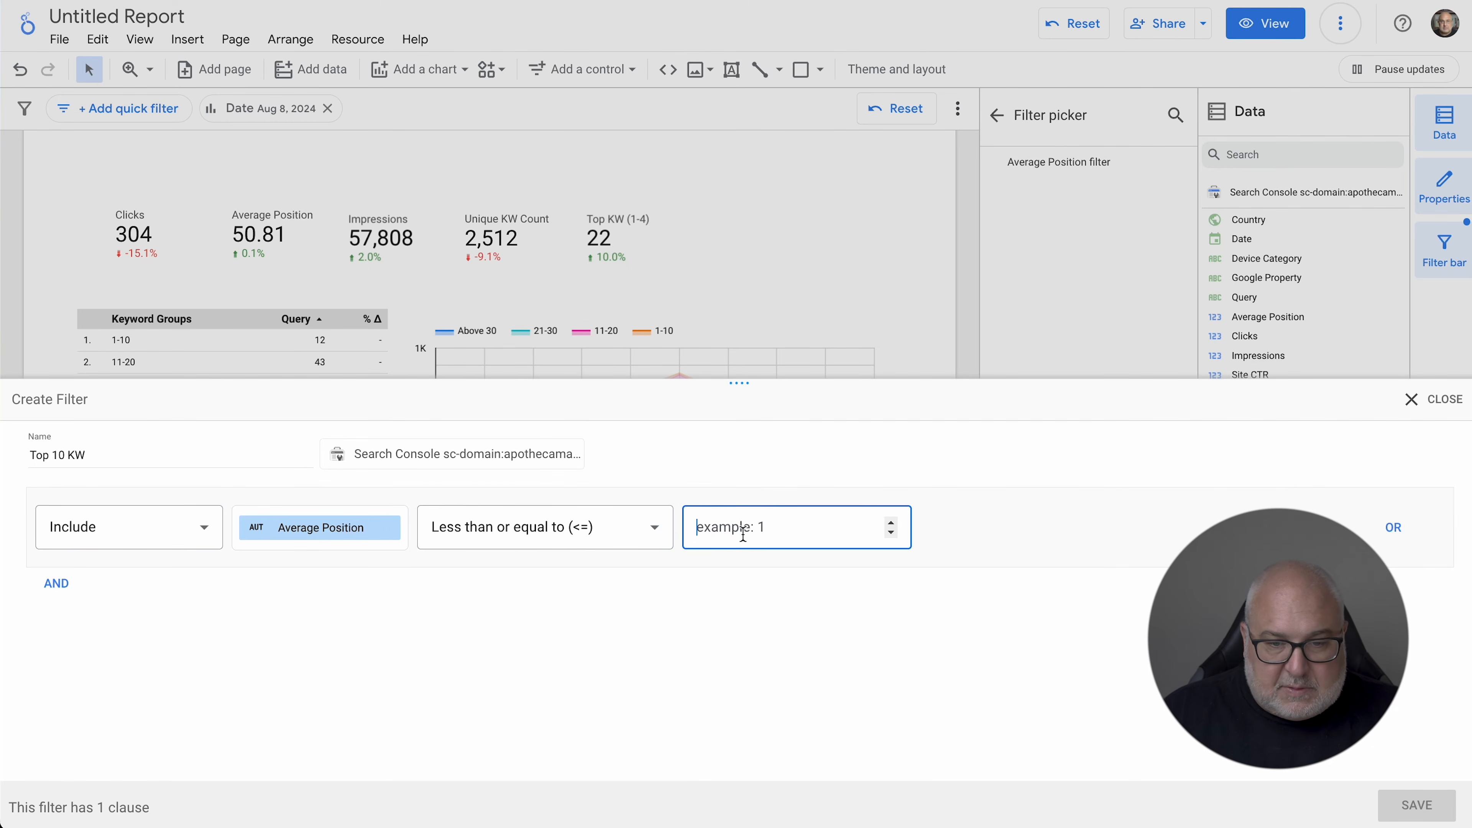
{"action": "type", "text": "10"}
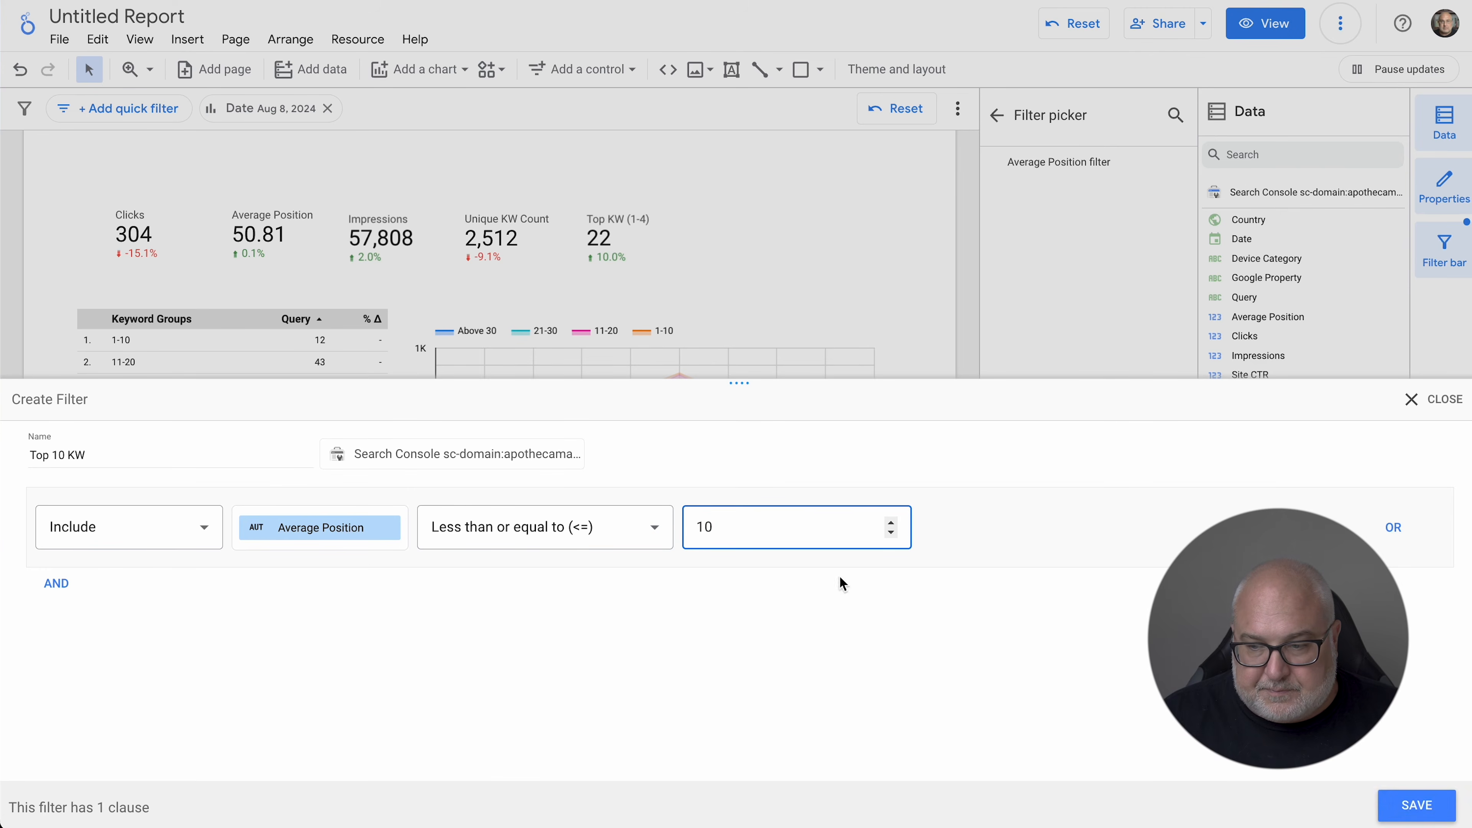
{"action": "left_click", "coordinate": [1414, 806]}
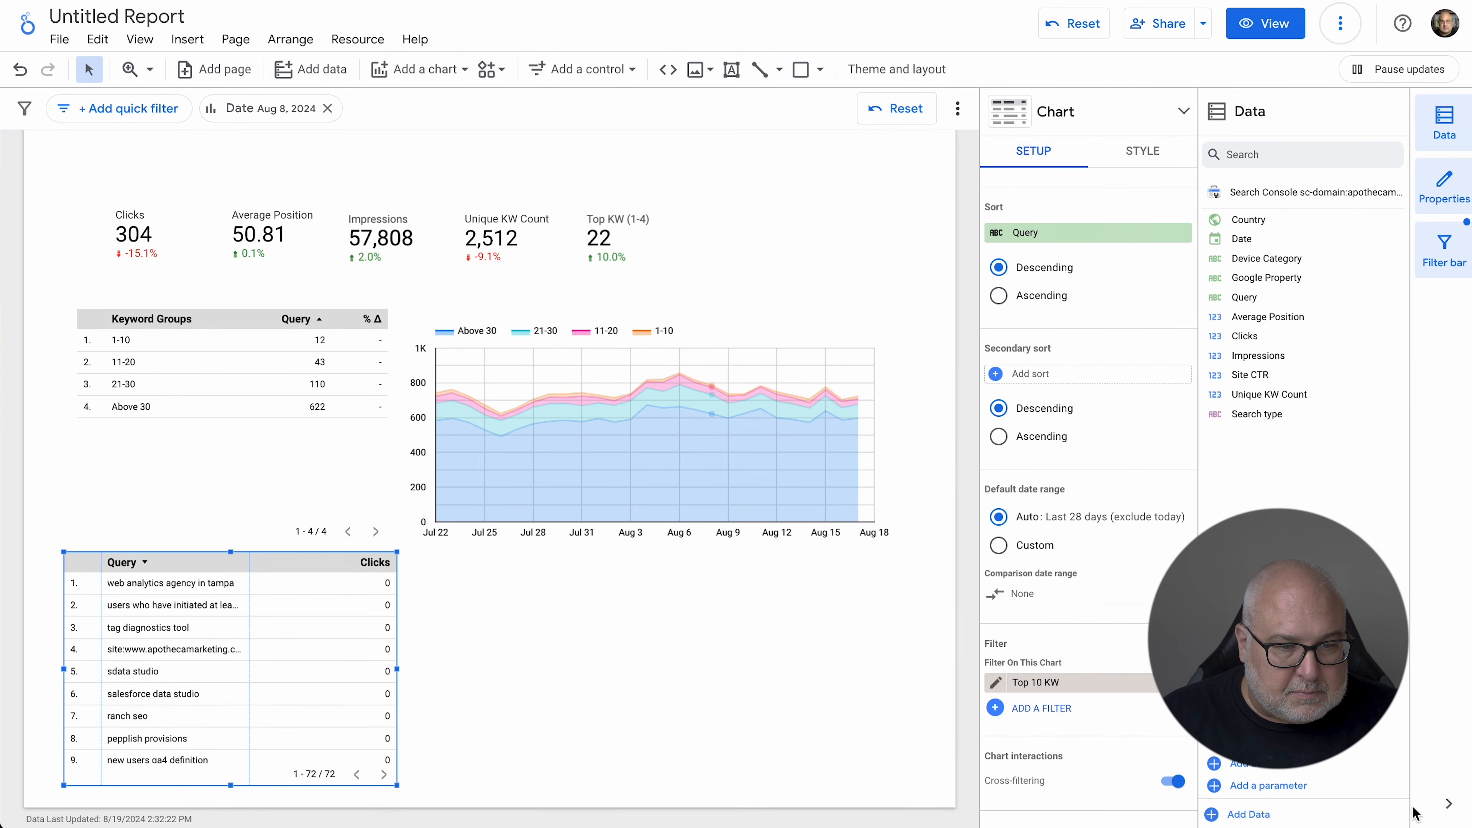
Sort the filtered query table by Clicks in descending order and place a duplicate beside it, beneath the slightly raised area chart
{"action": "scroll", "coordinate": [281, 665], "scroll_direction": "down", "scroll_amount": 3}
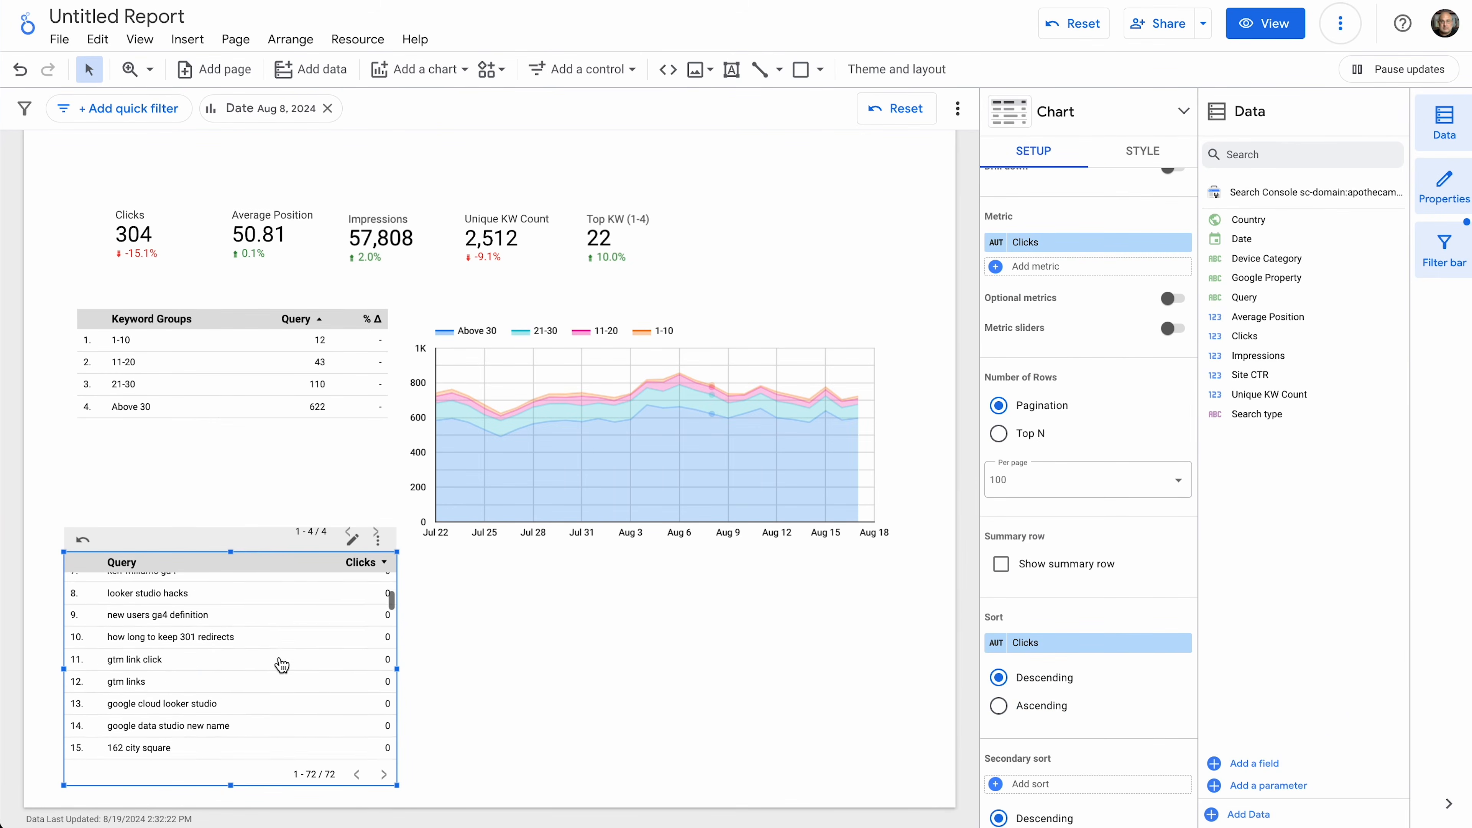
{"action": "scroll", "coordinate": [282, 665], "scroll_direction": "up", "scroll_amount": 4}
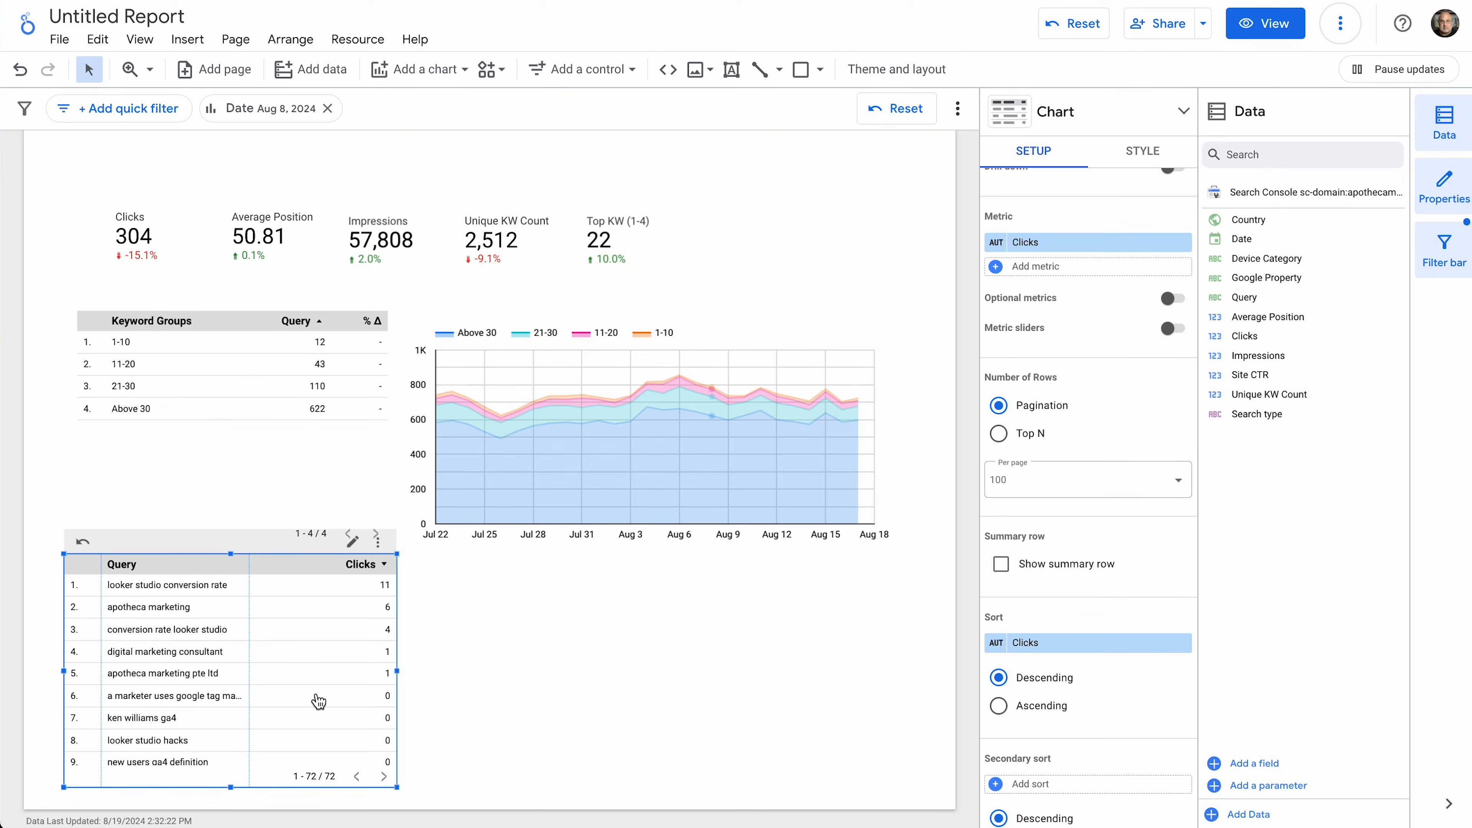
{"action": "left_click_drag", "start_coordinate": [318, 701], "coordinate": [690, 703]}
{"action": "left_click", "coordinate": [786, 483]}
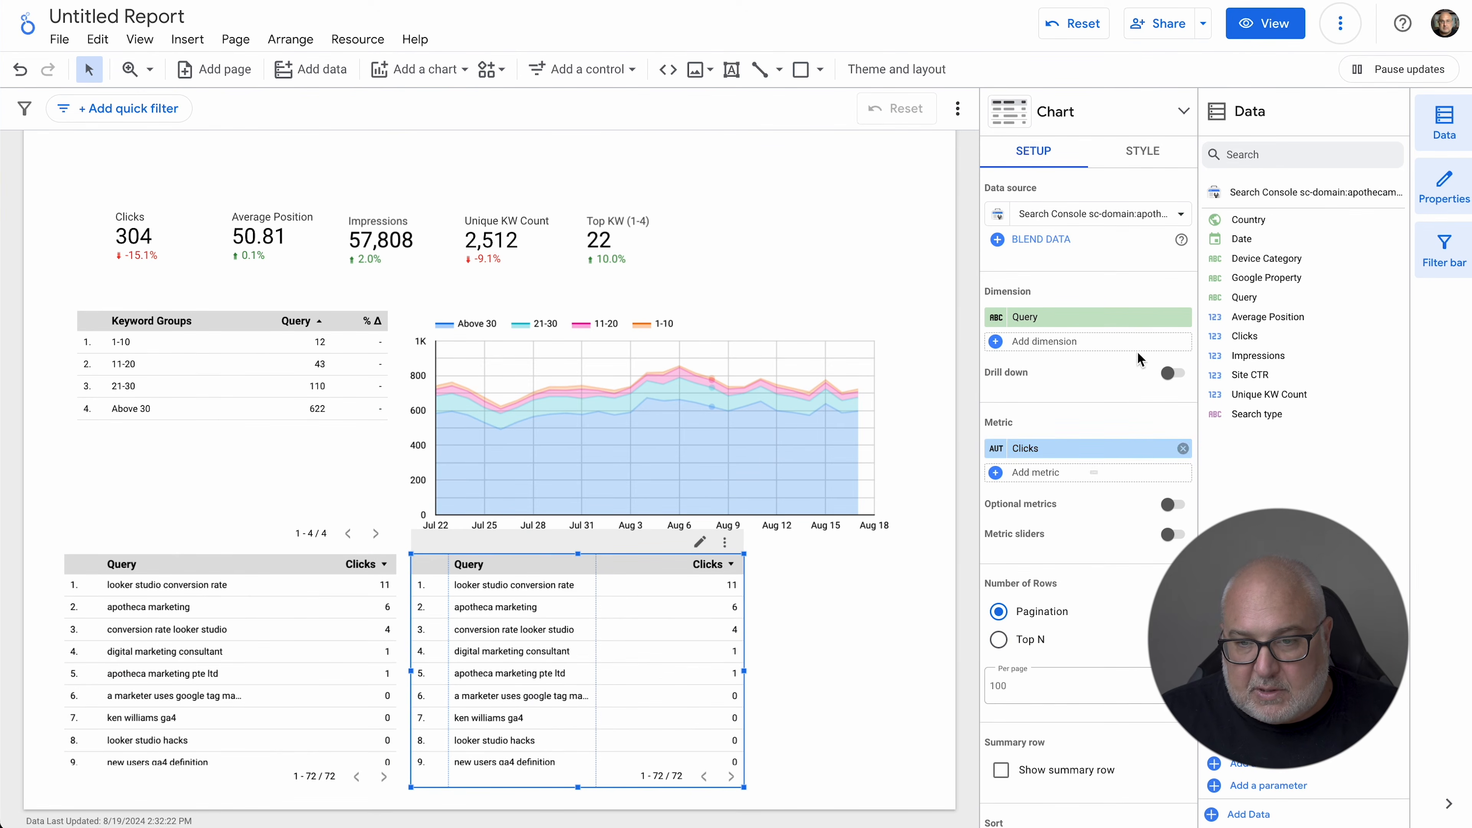
Remove the Top 10 KW filter from the duplicated table and start a new filter named Top 11-20
{"action": "scroll", "coordinate": [1146, 754], "scroll_direction": "down", "scroll_amount": 7}
{"action": "scroll", "coordinate": [1146, 753], "scroll_direction": "down", "scroll_amount": 4}
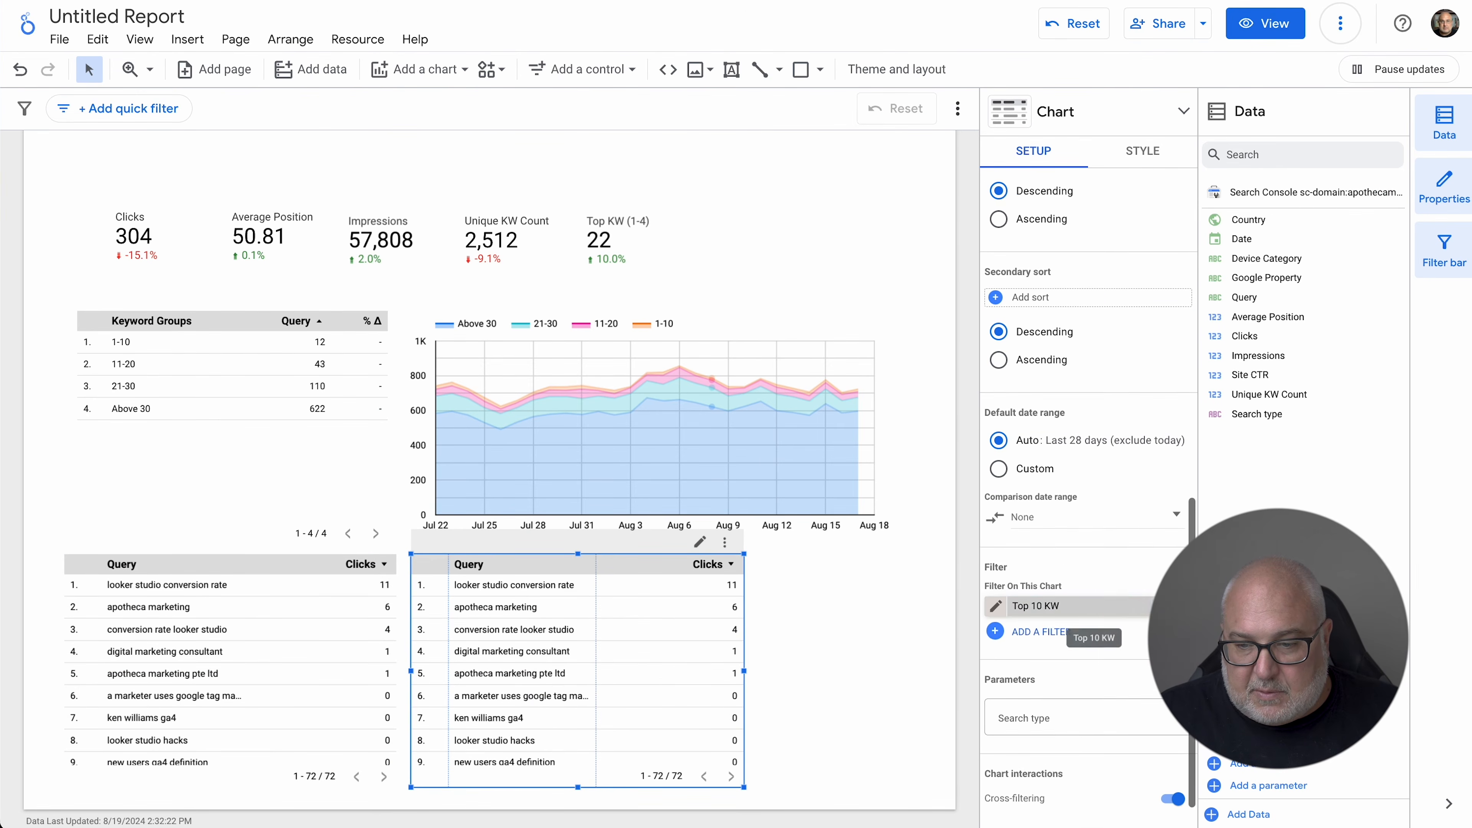
{"action": "left_click", "coordinate": [1043, 608]}
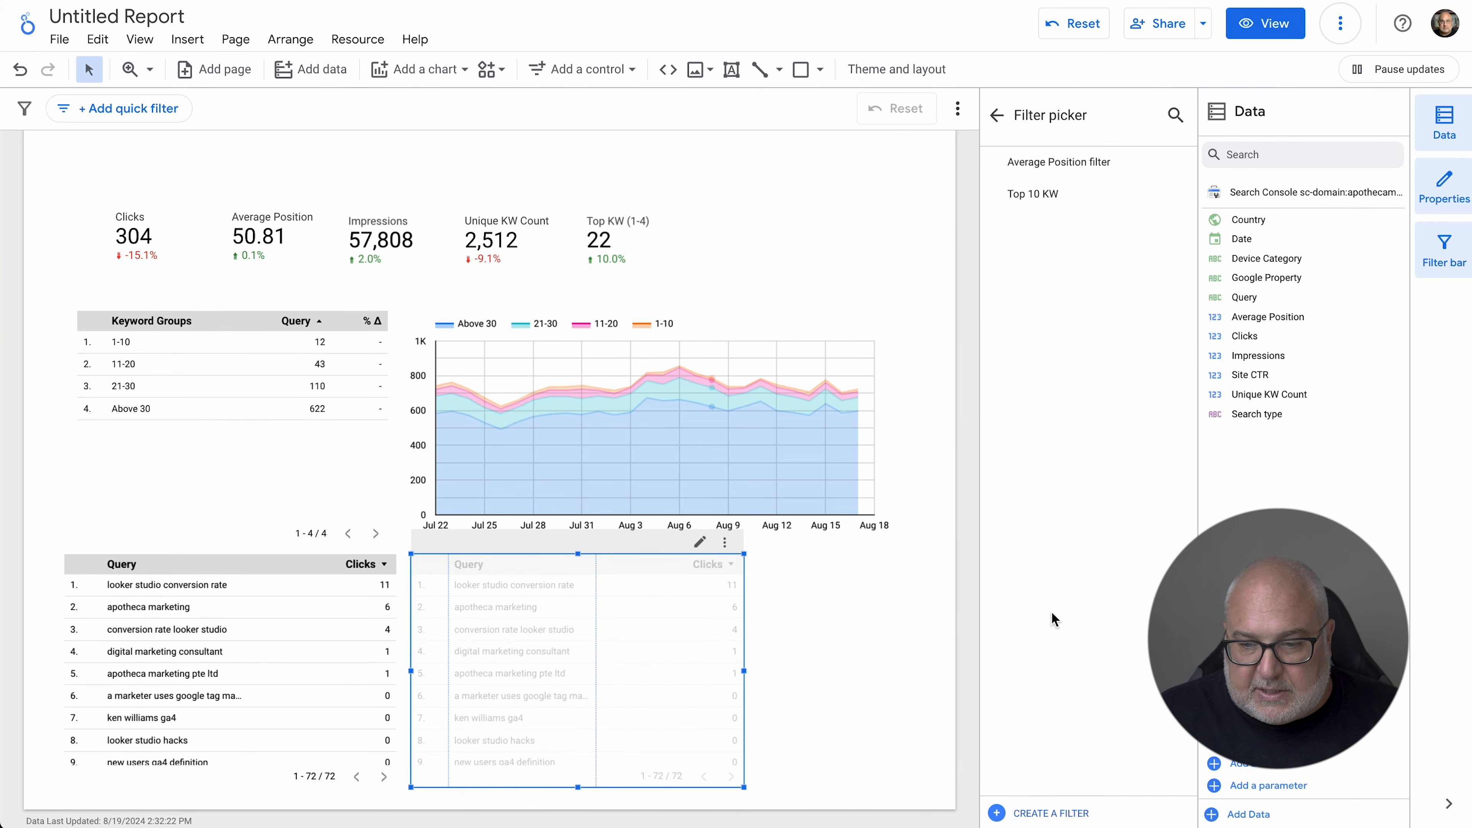
{"action": "left_click", "coordinate": [1075, 812]}
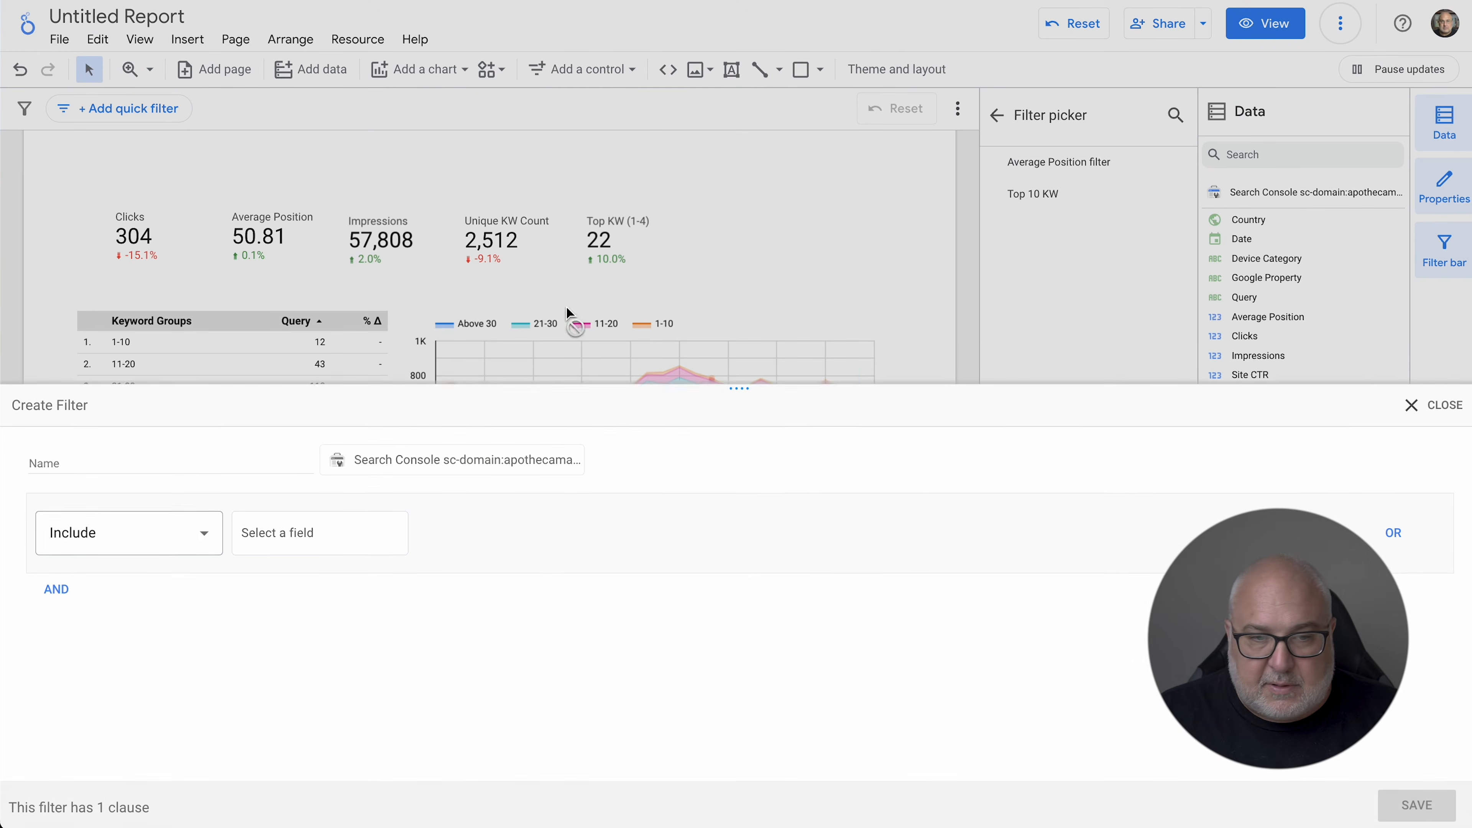
{"action": "left_click", "coordinate": [172, 456]}
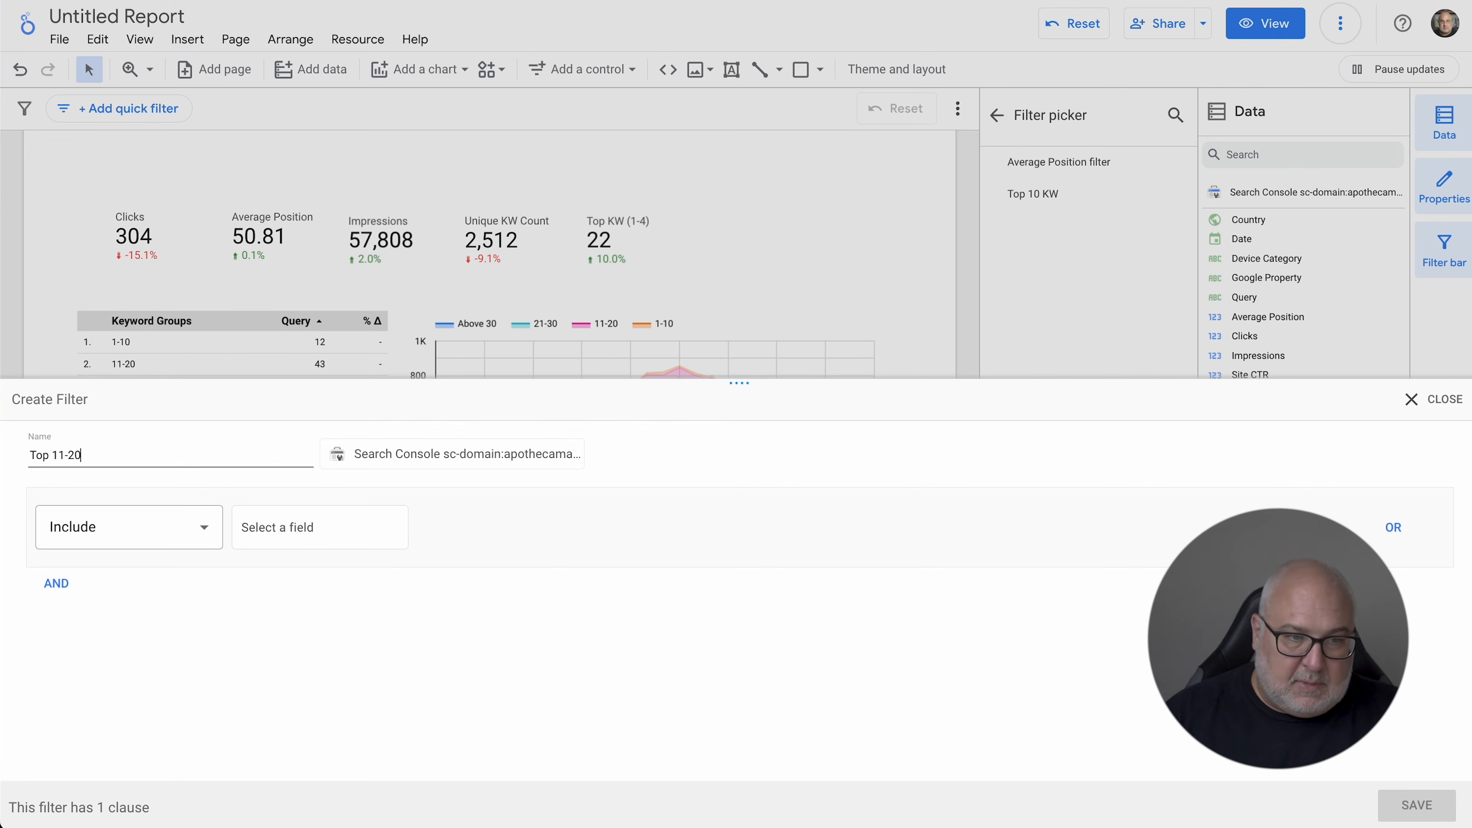
Set the Top 11-20 filter to include Average Position greater than or equal to 11, and save it
{"action": "left_click", "coordinate": [270, 527]}
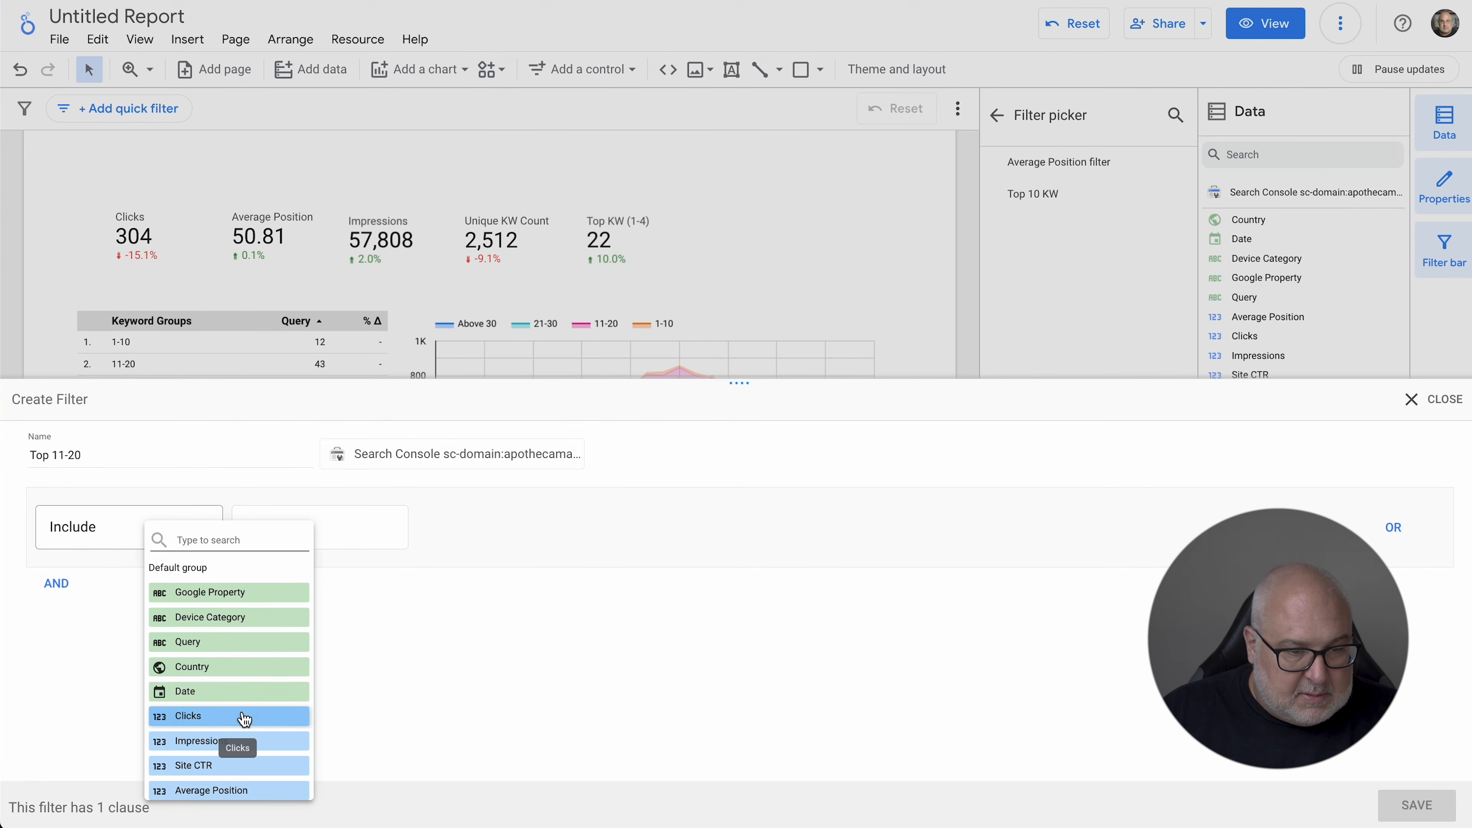
{"action": "left_click", "coordinate": [365, 527]}
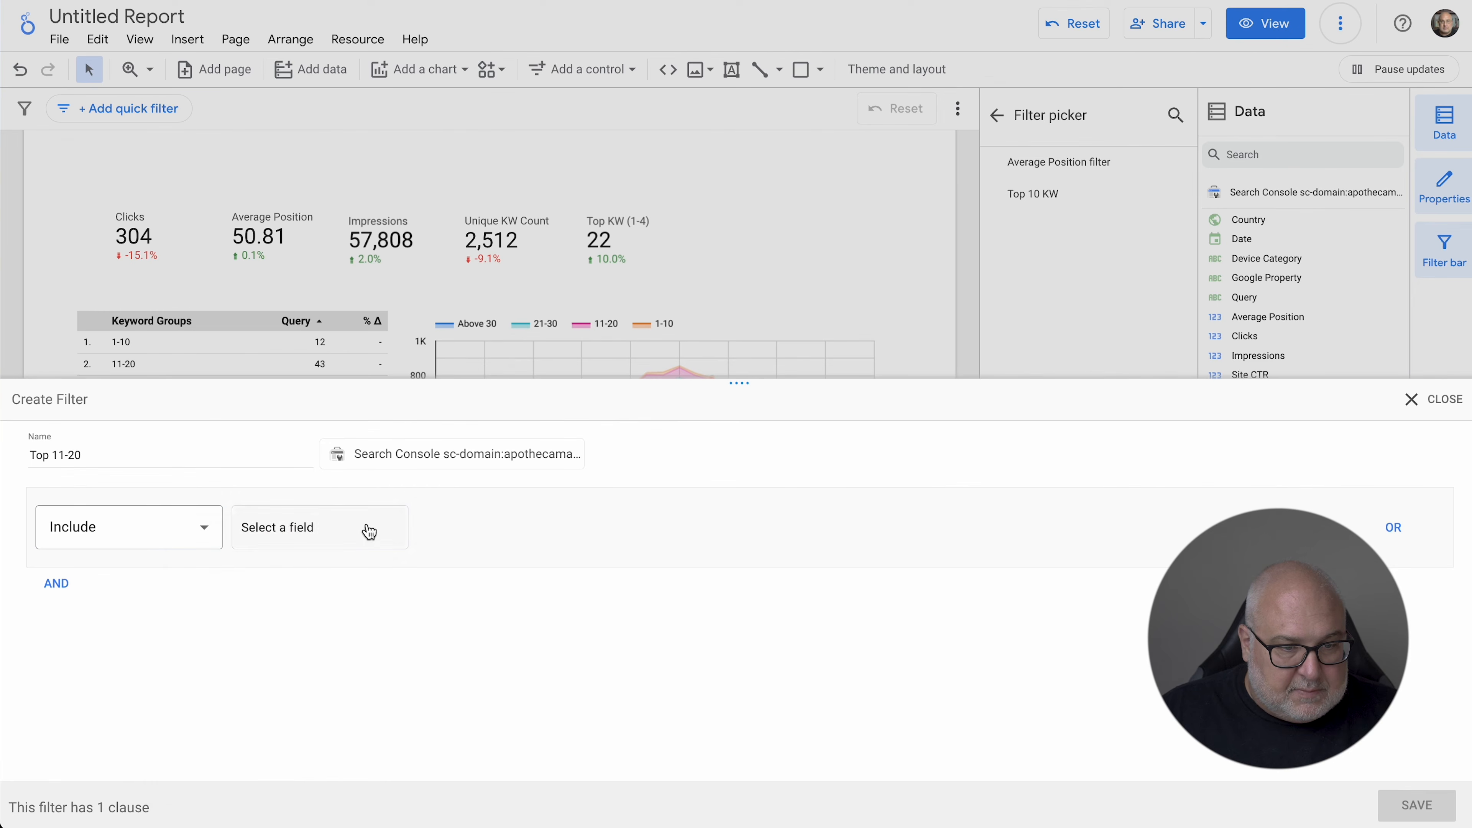
{"action": "left_click", "coordinate": [297, 540]}
{"action": "type", "text": "a"}
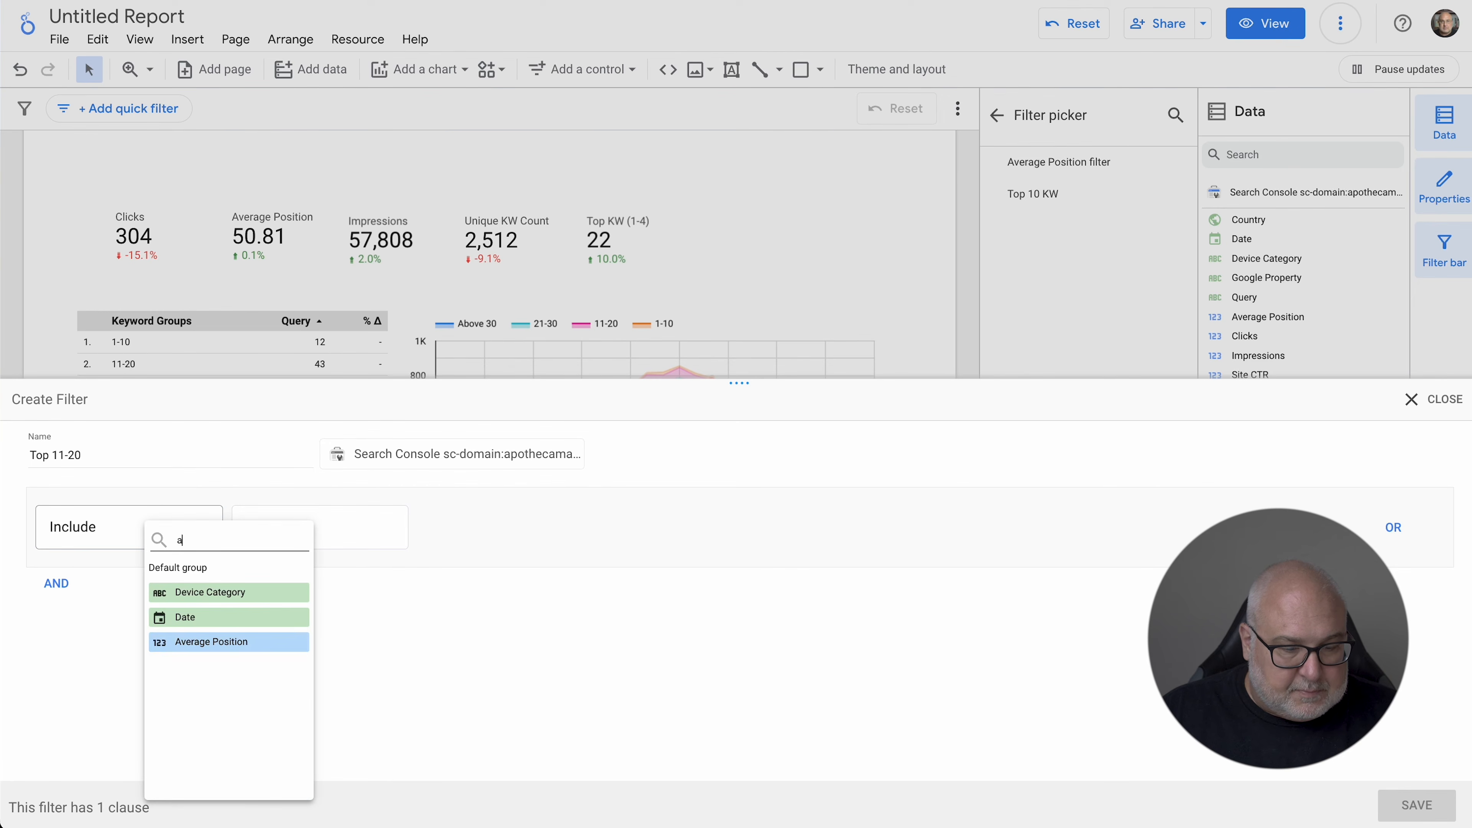
{"action": "left_click", "coordinate": [249, 593]}
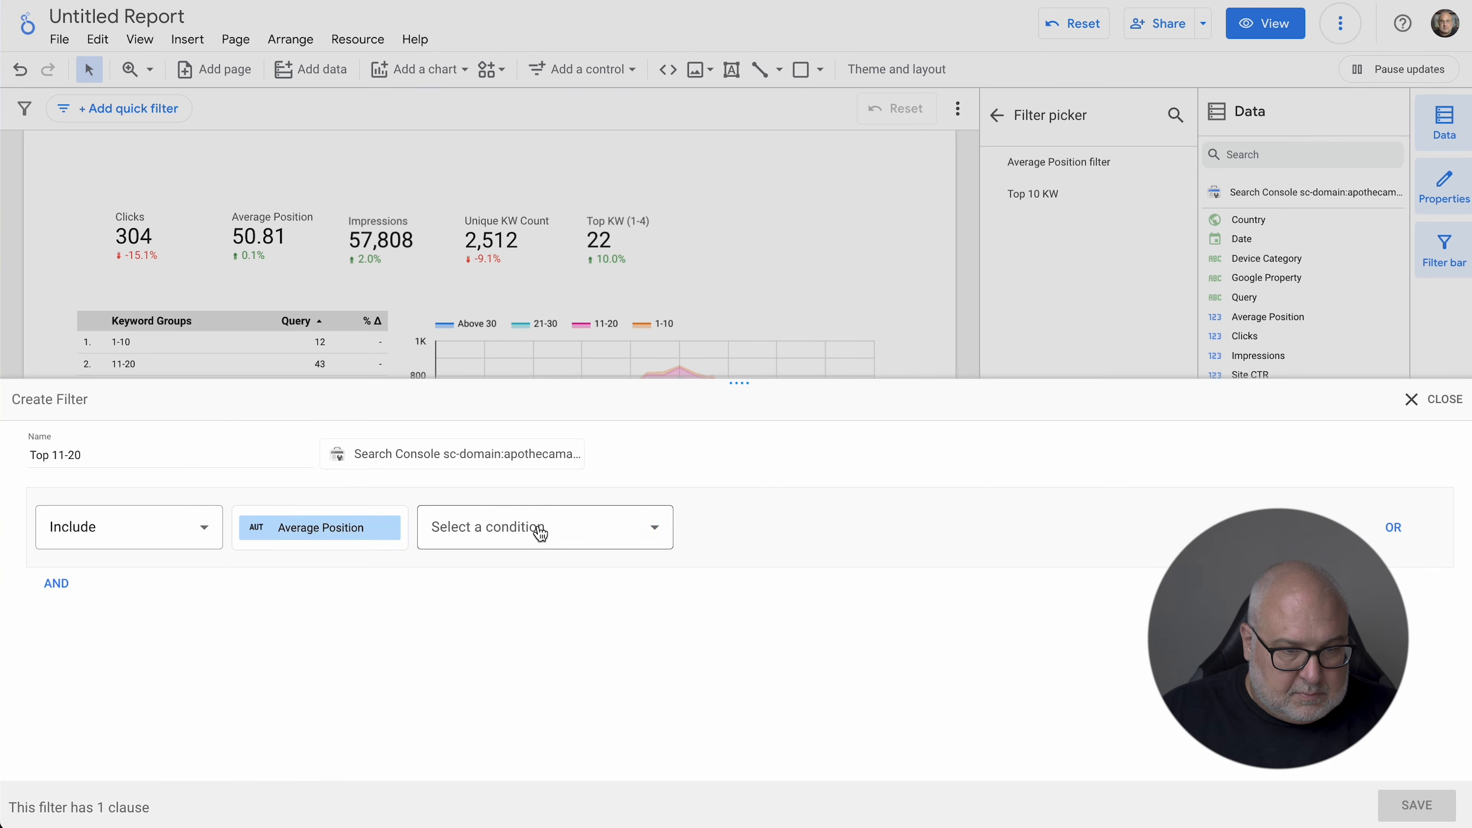
{"action": "left_click", "coordinate": [545, 527]}
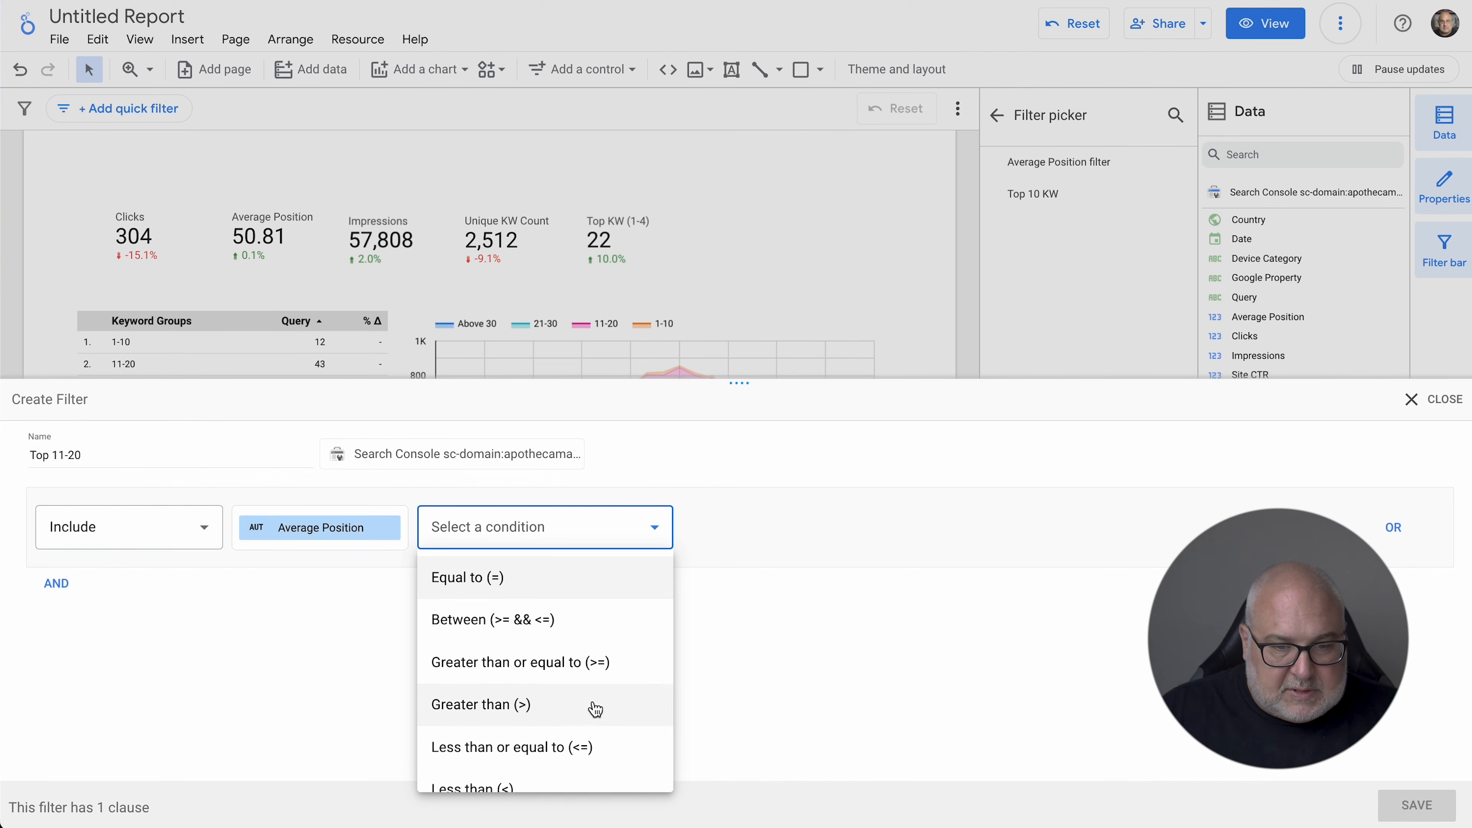
{"action": "left_click", "coordinate": [606, 676]}
{"action": "left_click", "coordinate": [777, 524]}
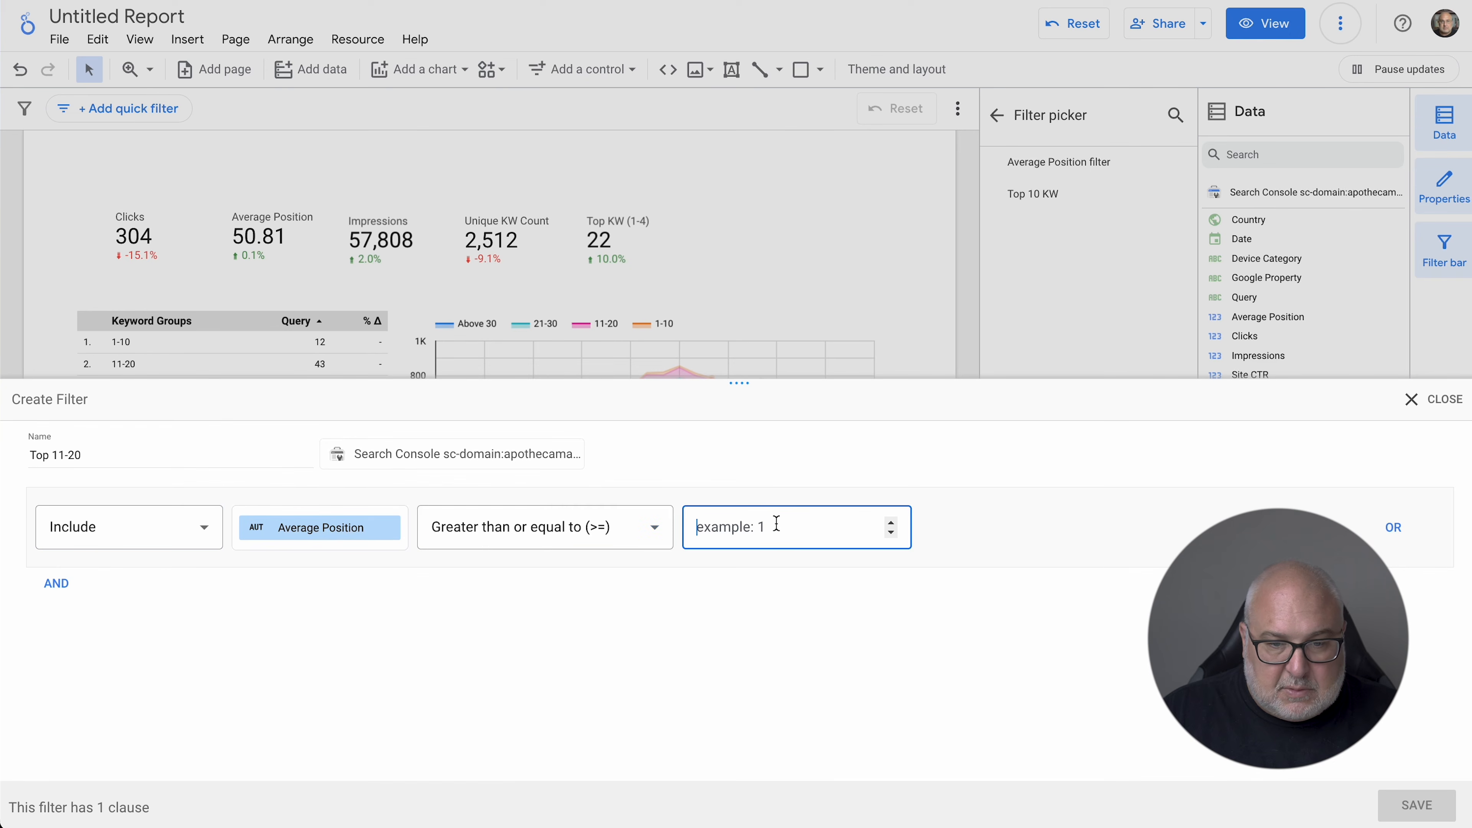
{"action": "type", "text": "11"}
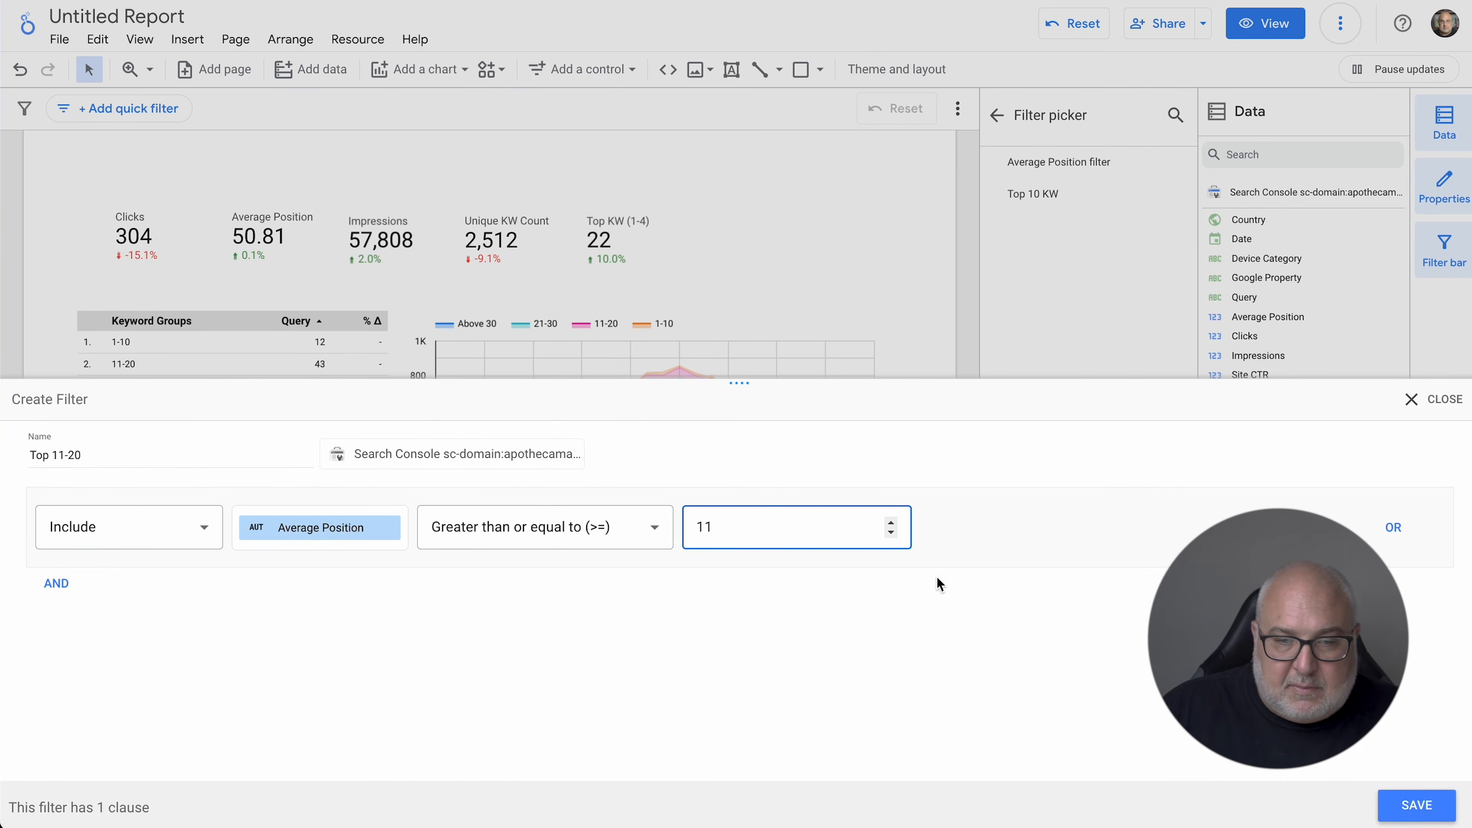
{"action": "left_click", "coordinate": [1414, 805]}
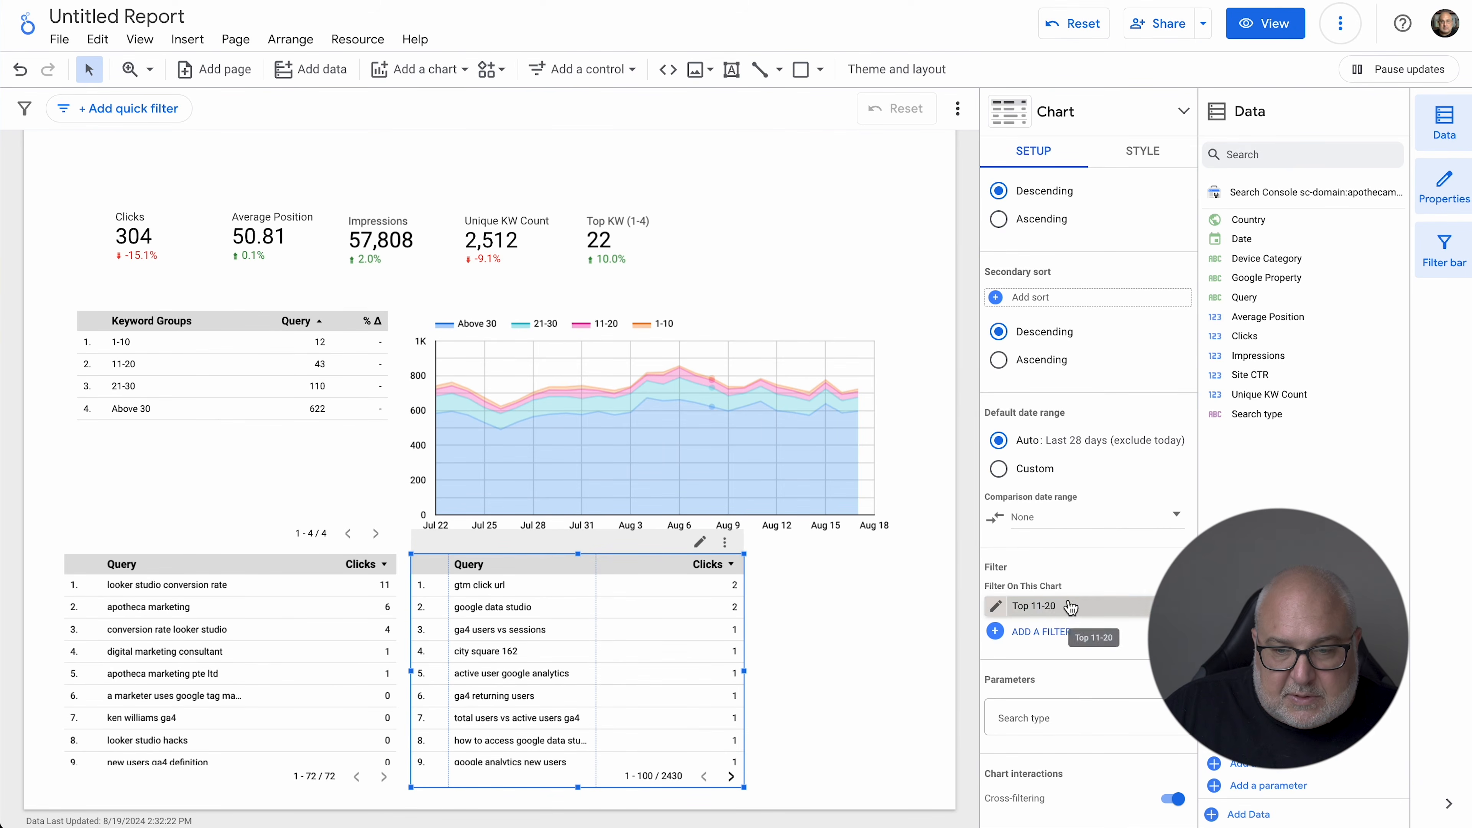
Review the duplicated table's setup and move the table slightly right and down, away from the area chart
{"action": "scroll", "coordinate": [1144, 571], "scroll_direction": "up", "scroll_amount": 1}
{"action": "scroll", "coordinate": [1145, 571], "scroll_direction": "up", "scroll_amount": 5}
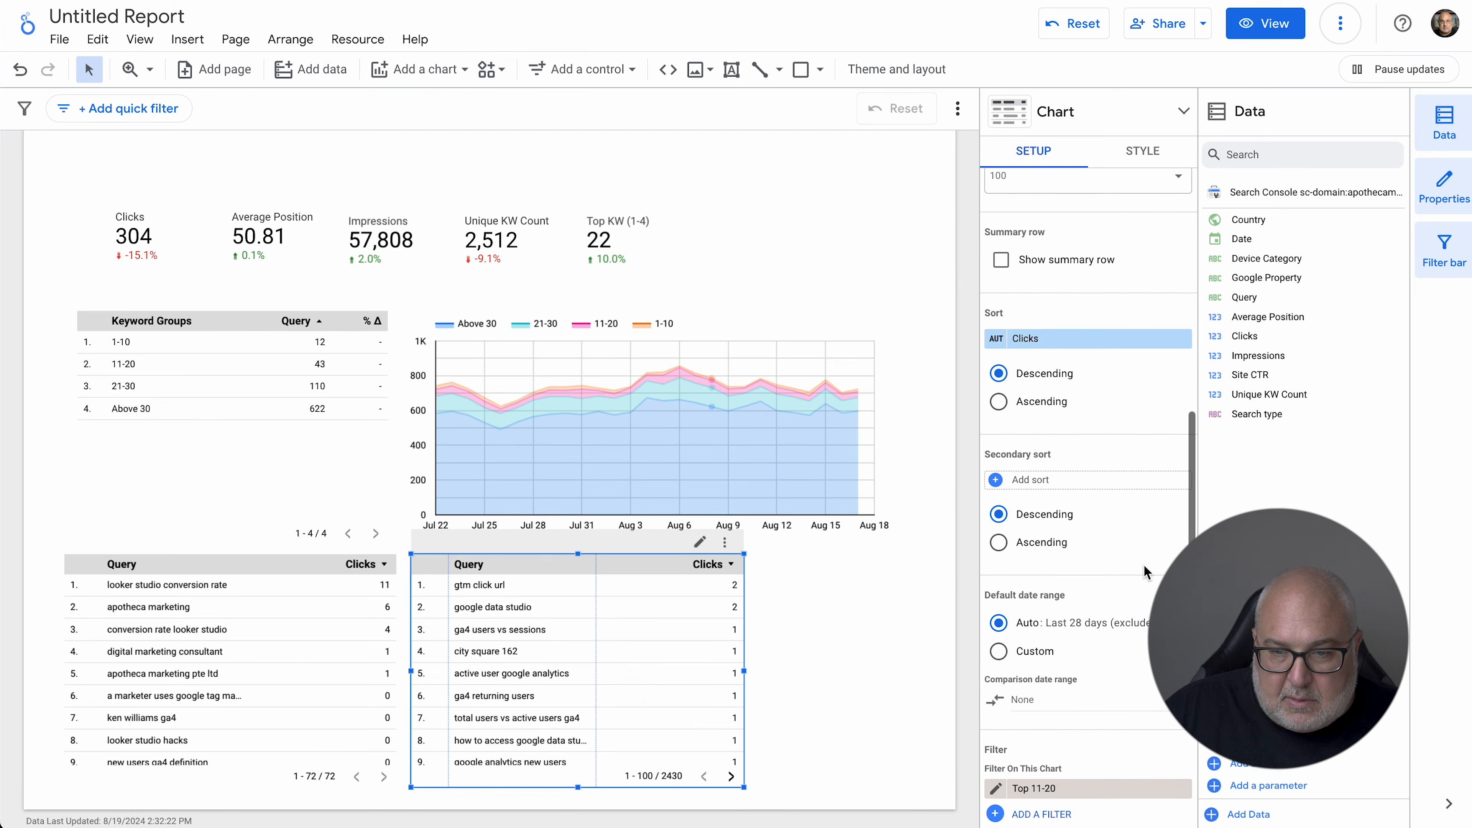
{"action": "scroll", "coordinate": [1144, 572], "scroll_direction": "up", "scroll_amount": 5}
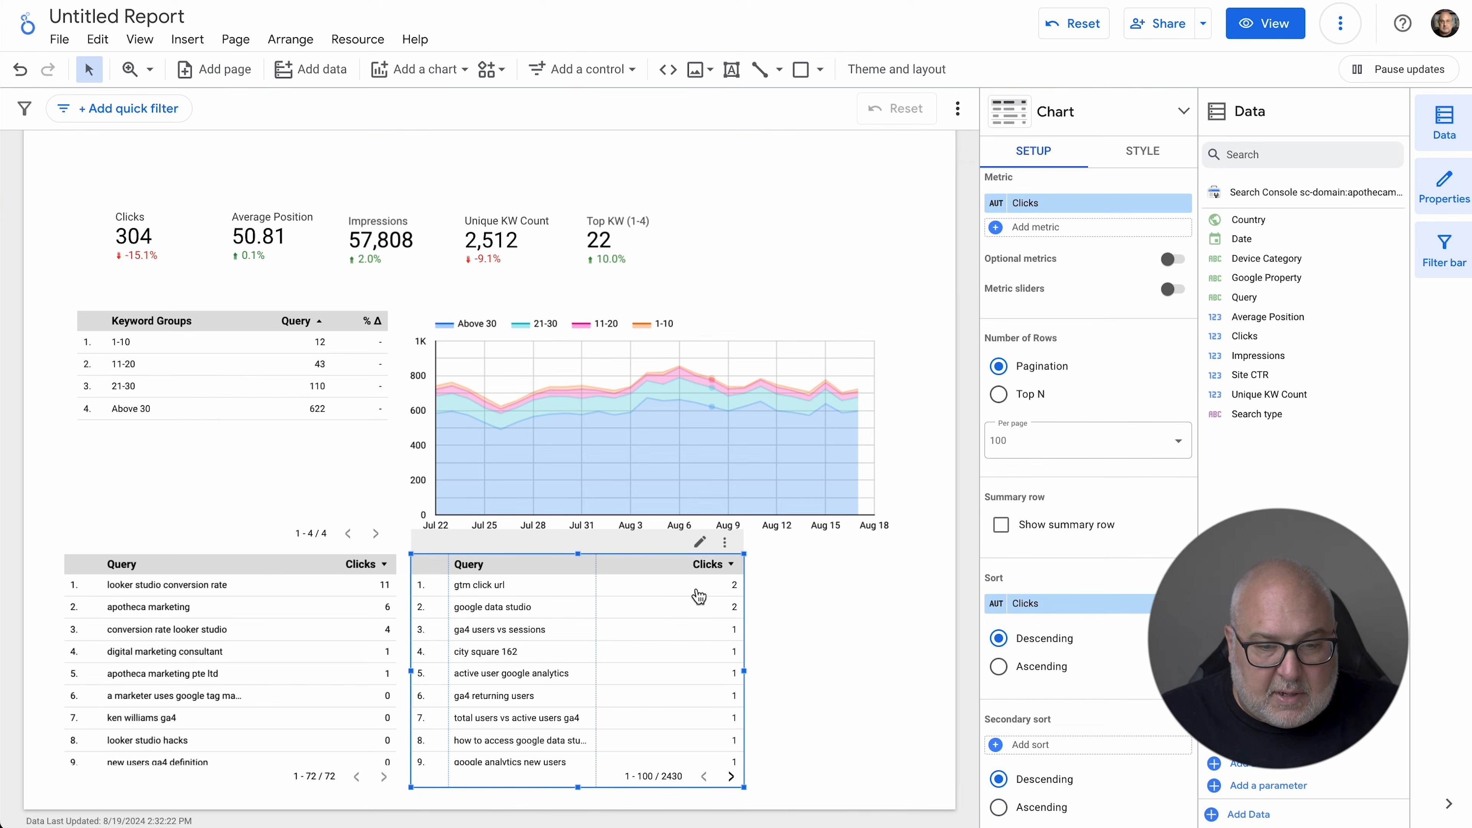
{"action": "mouse_move", "coordinate": [696, 704]}
{"action": "left_mouse_down"}
{"action": "mouse_move", "coordinate": [717, 700]}
{"action": "mouse_move", "coordinate": [709, 710]}
{"action": "left_mouse_up"}
{"action": "left_click", "coordinate": [945, 672]}
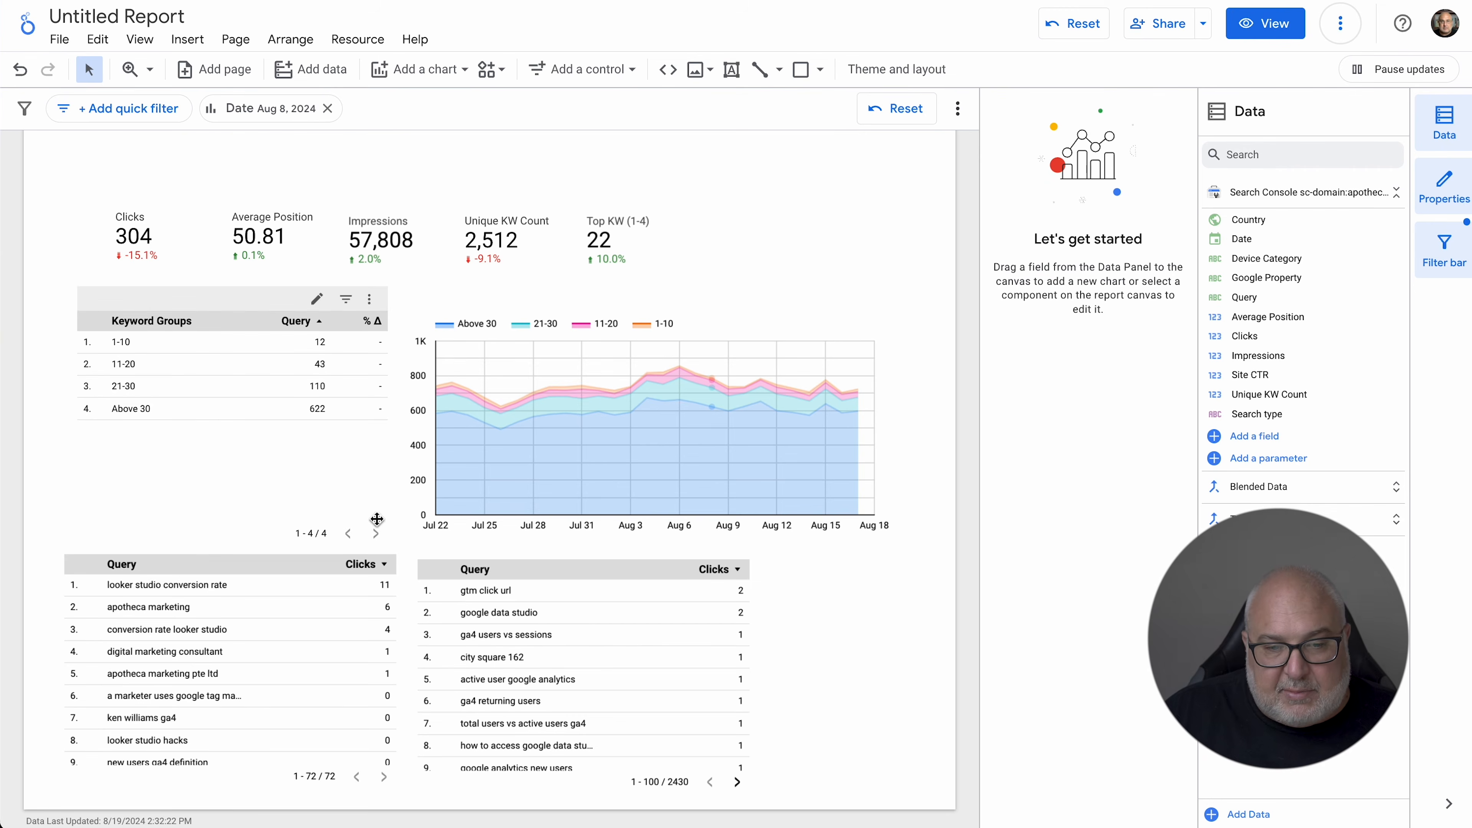
Add a text heading reading "Top 10 Position KWs" directly above the first query table
{"action": "left_click", "coordinate": [725, 83]}
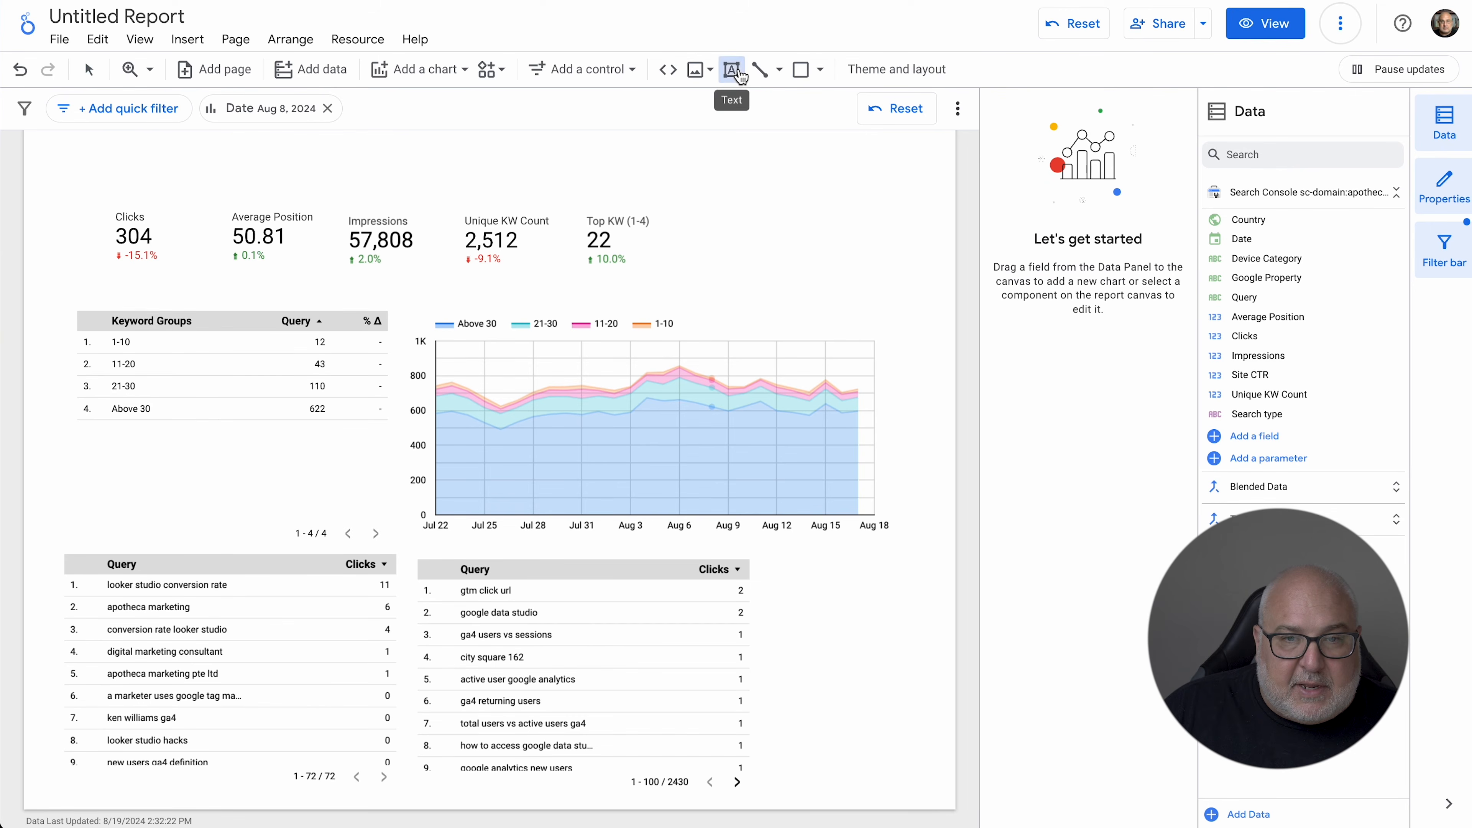
{"action": "left_click_drag", "start_coordinate": [63, 520], "coordinate": [257, 542]}
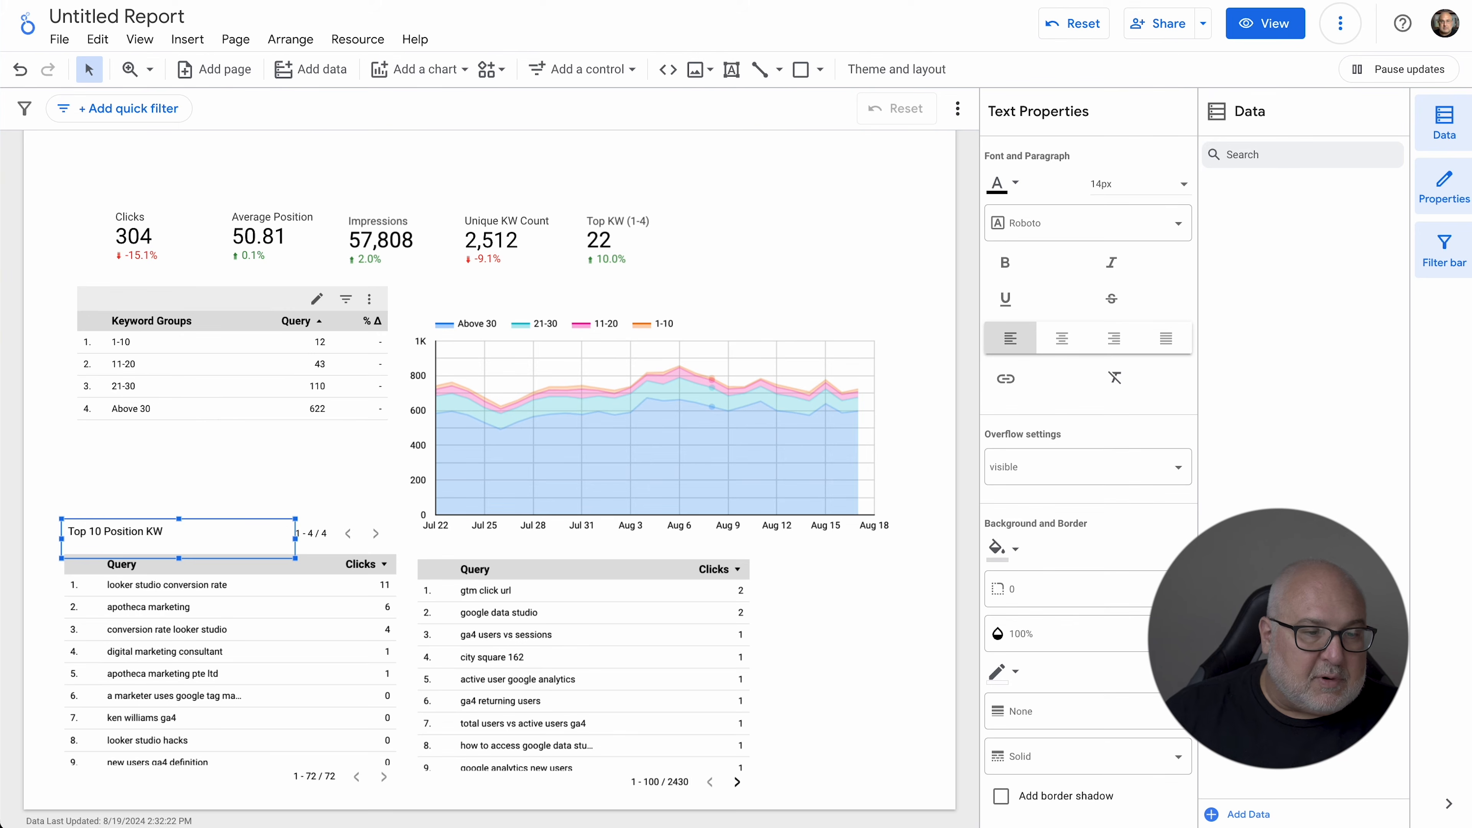
{"action": "left_click", "coordinate": [927, 684]}
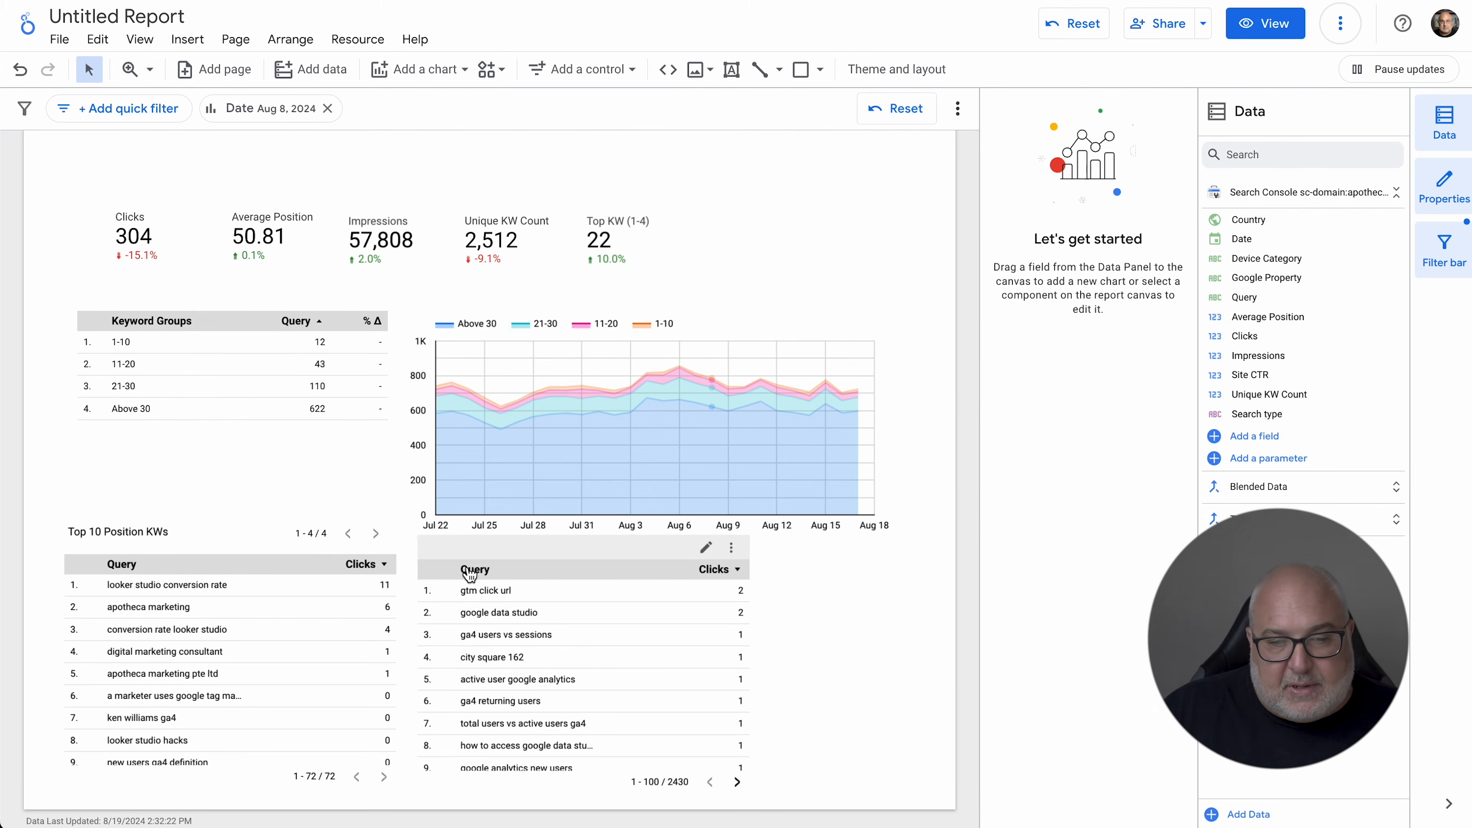